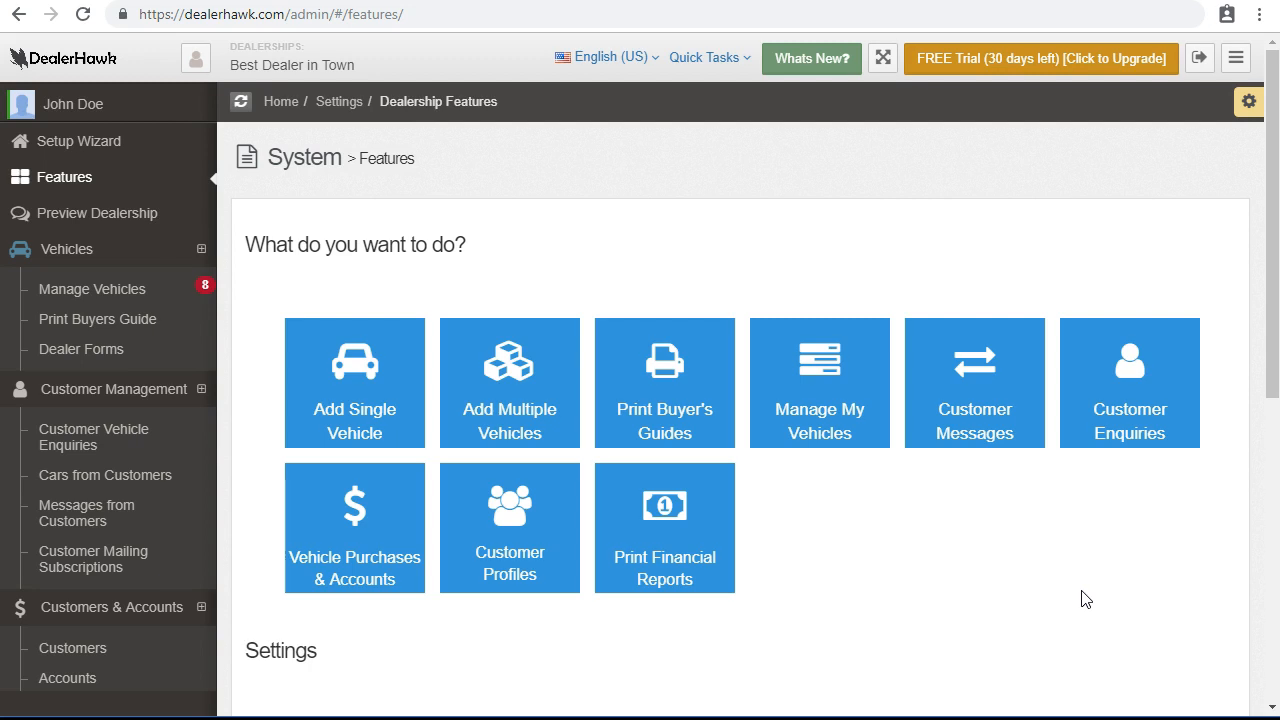
# Open the Vehicle Purchases & Accounts section.
pyautogui.scroll(-1, 457, 274)
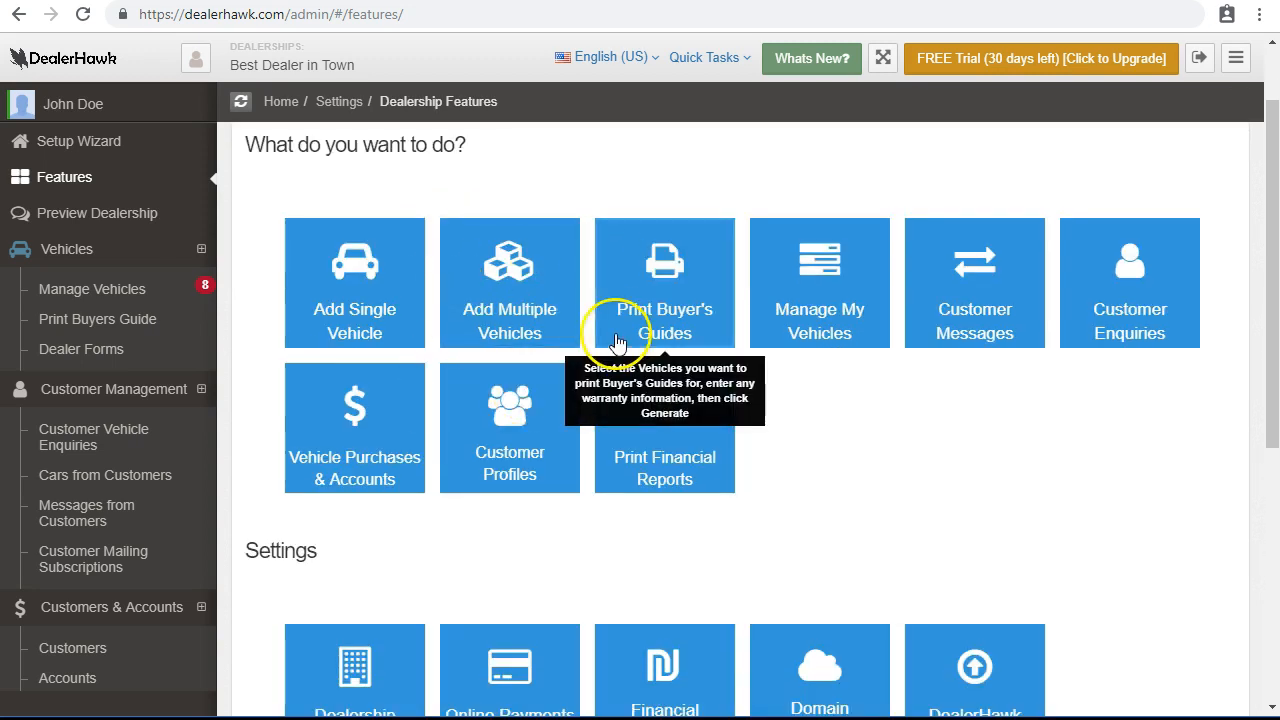
pyautogui.scroll(1, 617, 338)
pyautogui.scroll(-3, 514, 297)
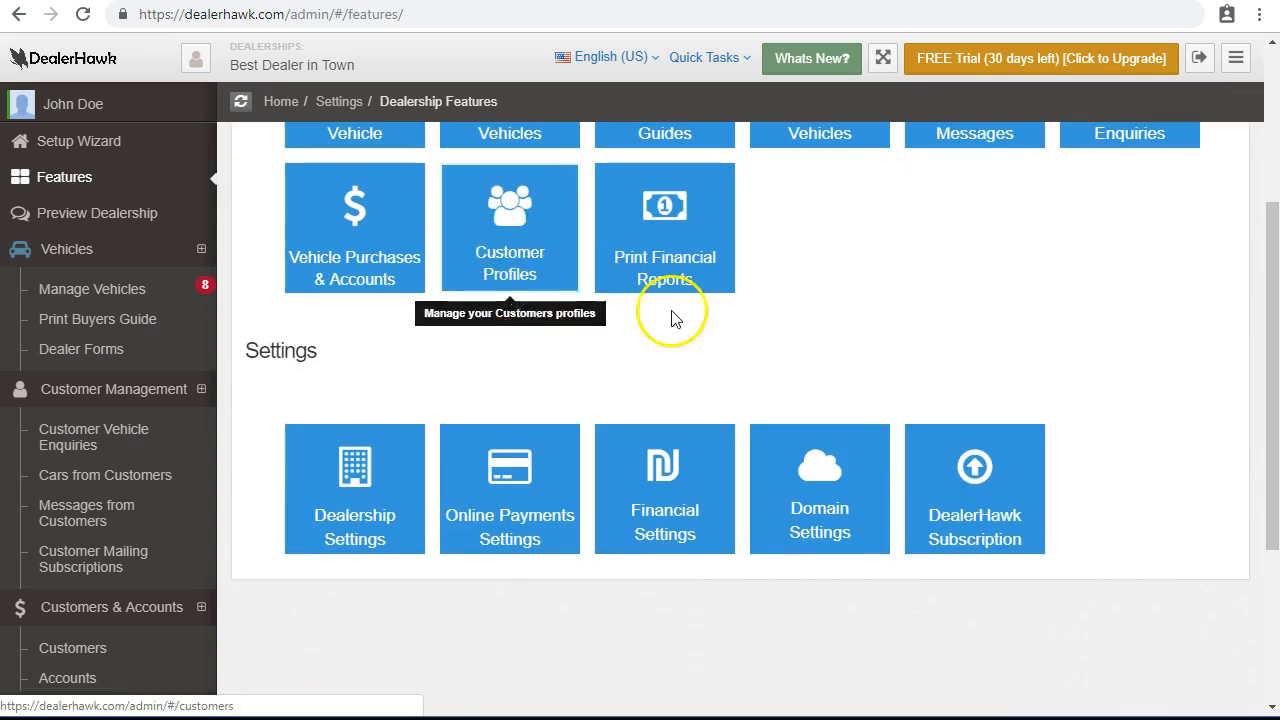
pyautogui.scroll(2, 820, 337)
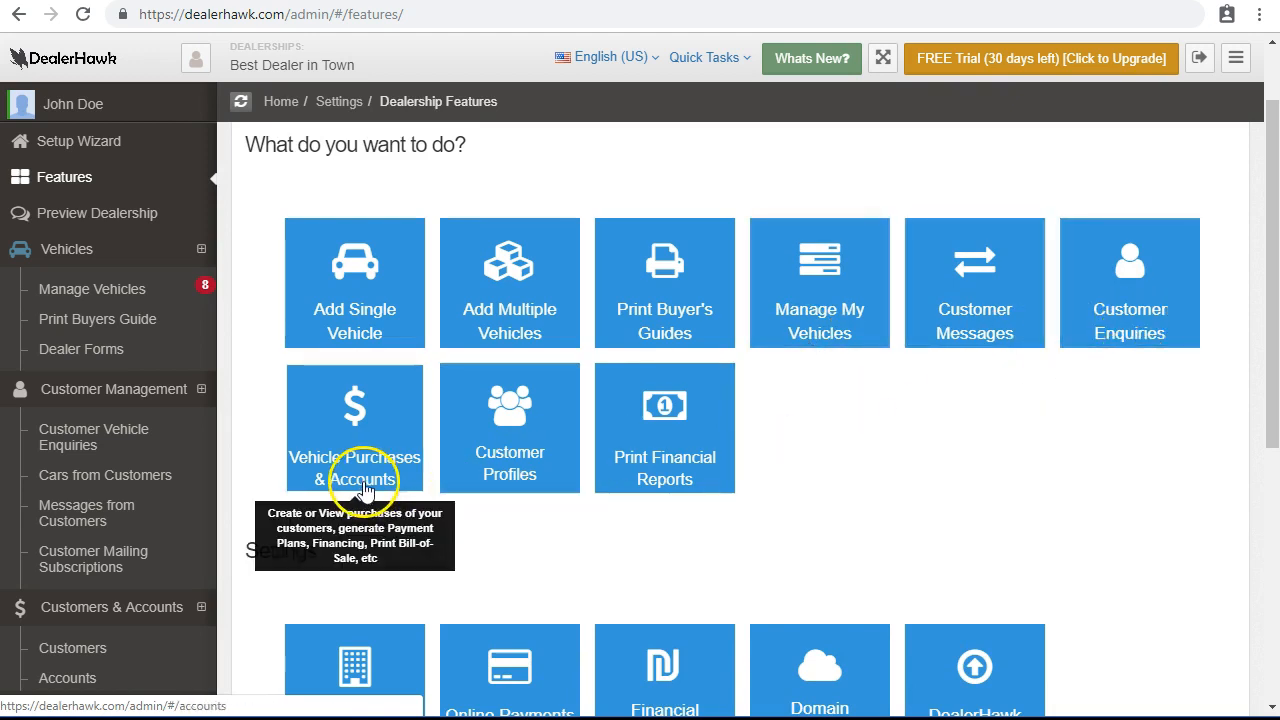
pyautogui.click(363, 488)
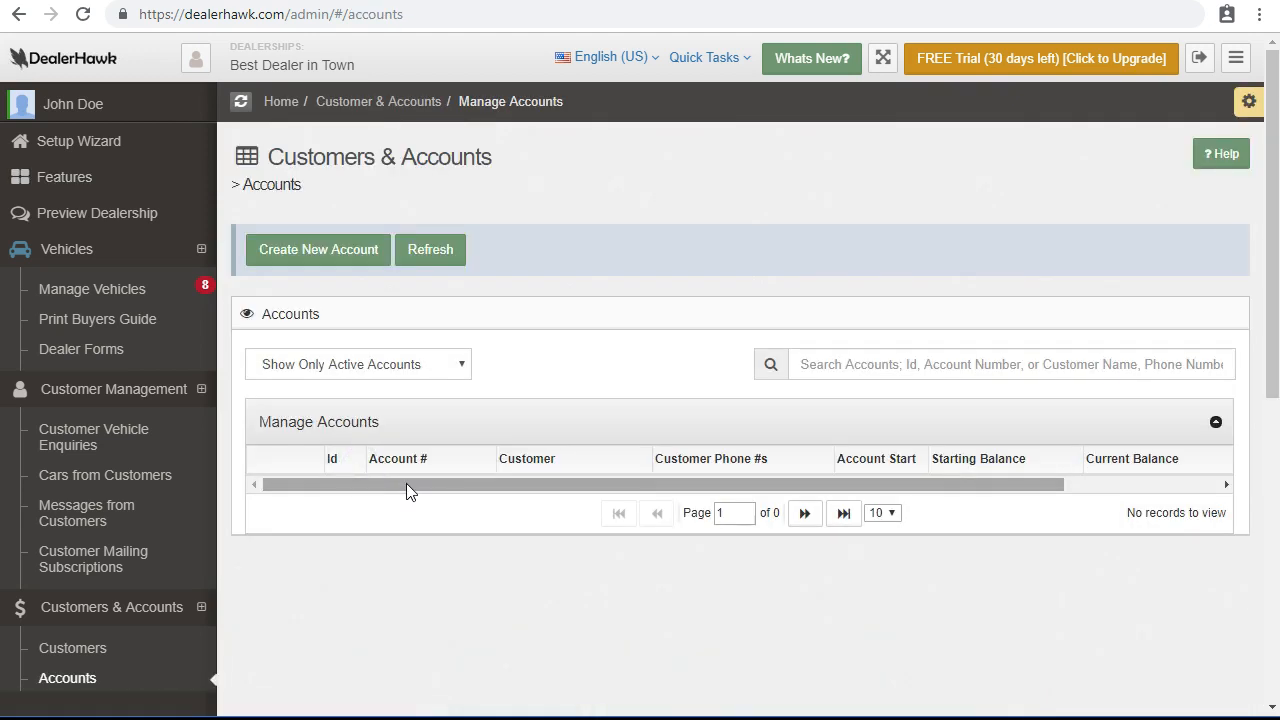
# Start a new account and bring up the Select Customer dialog for the buyer.
pyautogui.scroll(-1, 406, 489)
pyautogui.scroll(1, 406, 484)
pyautogui.click(350, 262)
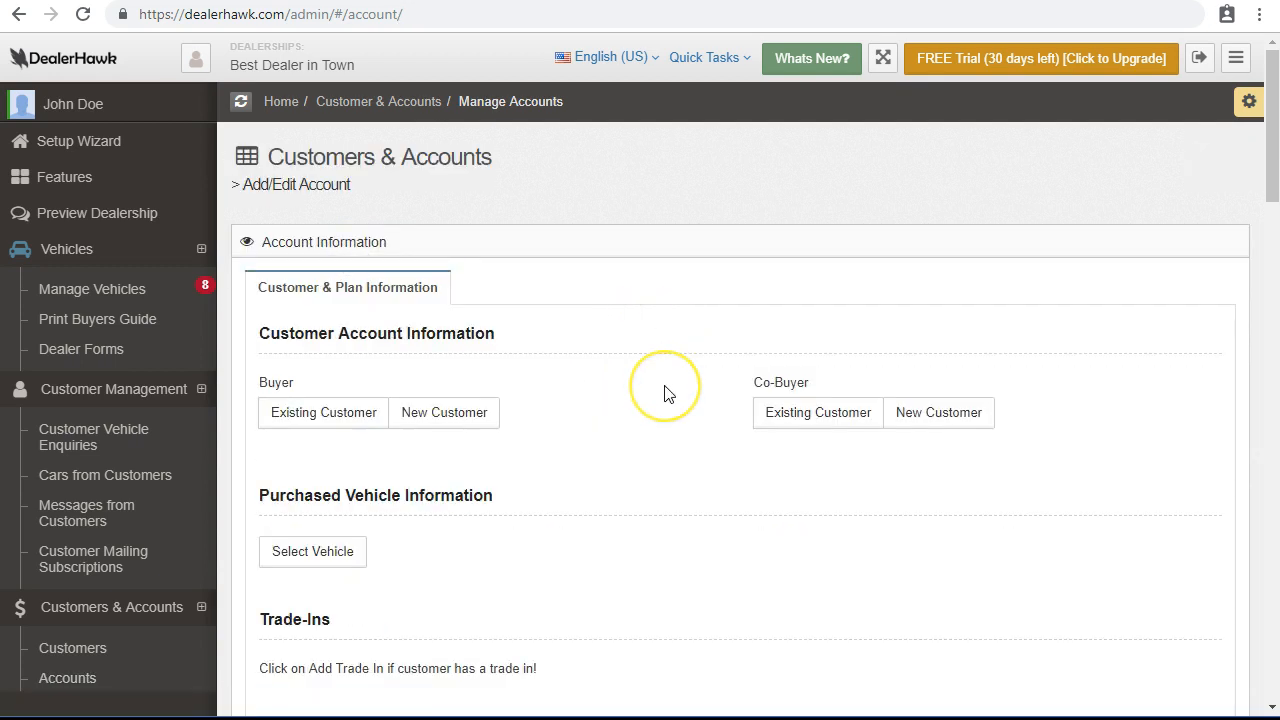
pyautogui.scroll(-1, 665, 386)
pyautogui.scroll(1, 665, 386)
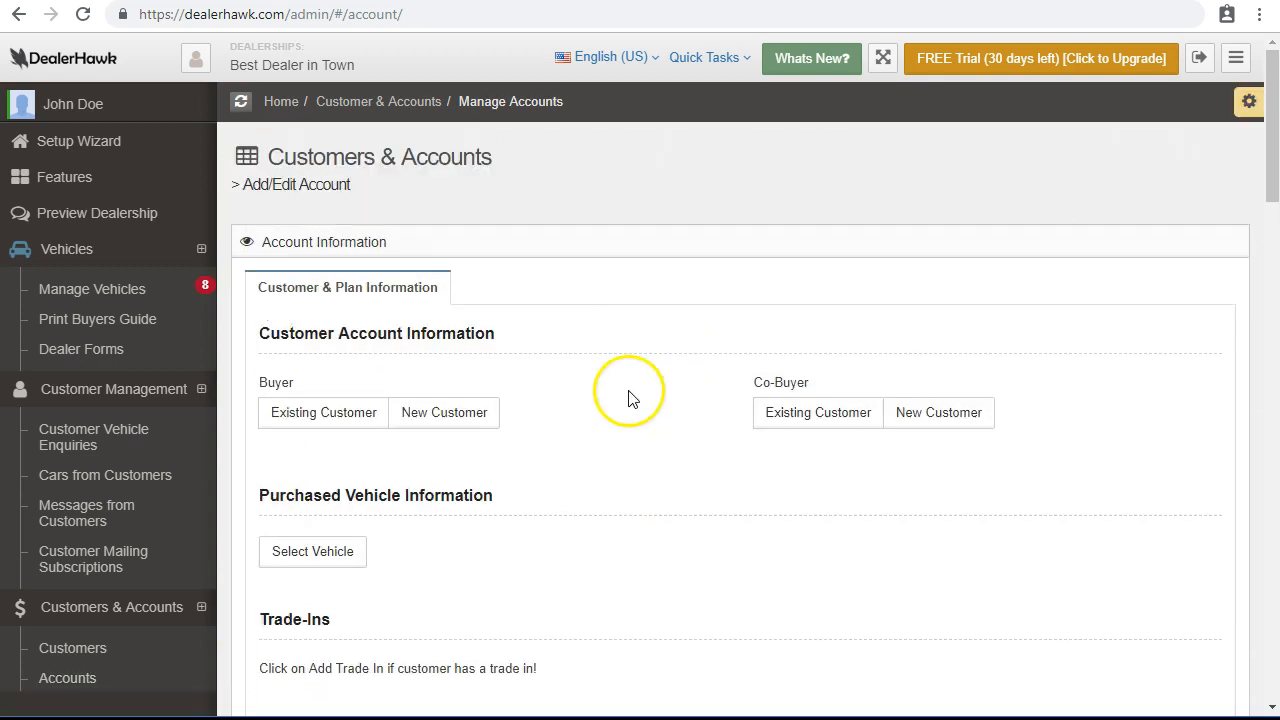
pyautogui.scroll(-1, 629, 492)
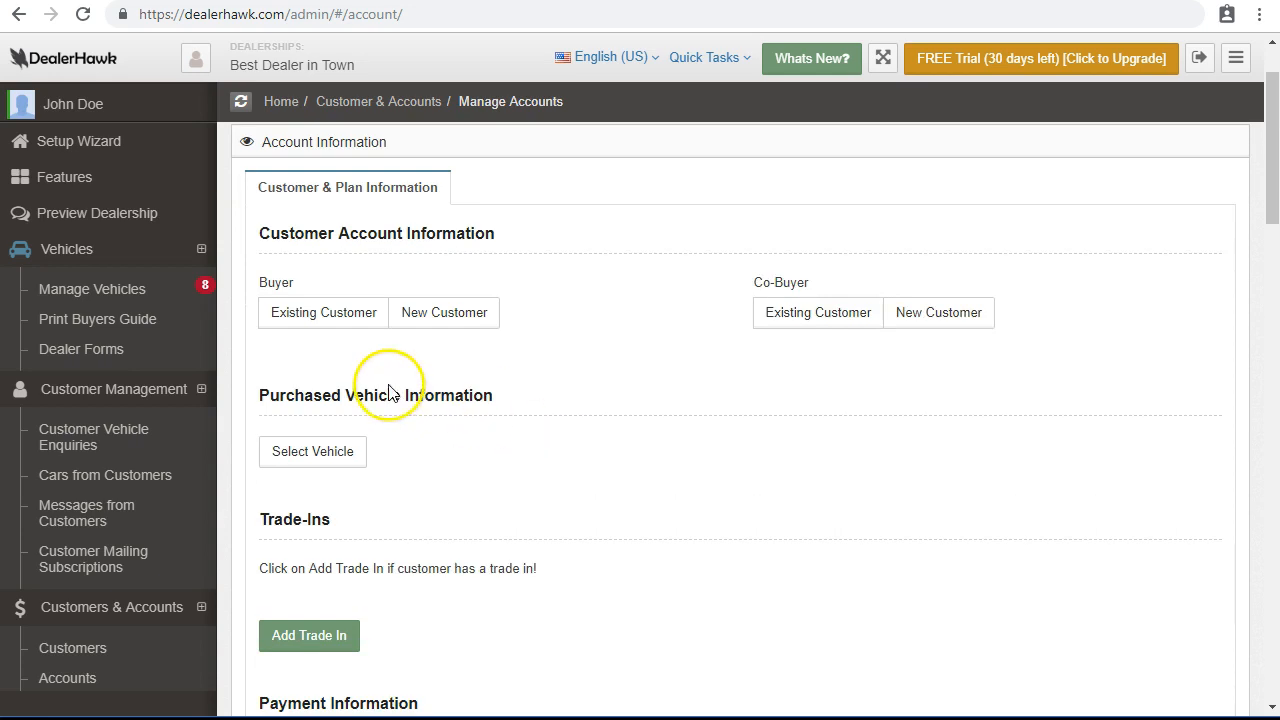
pyautogui.click(339, 322)
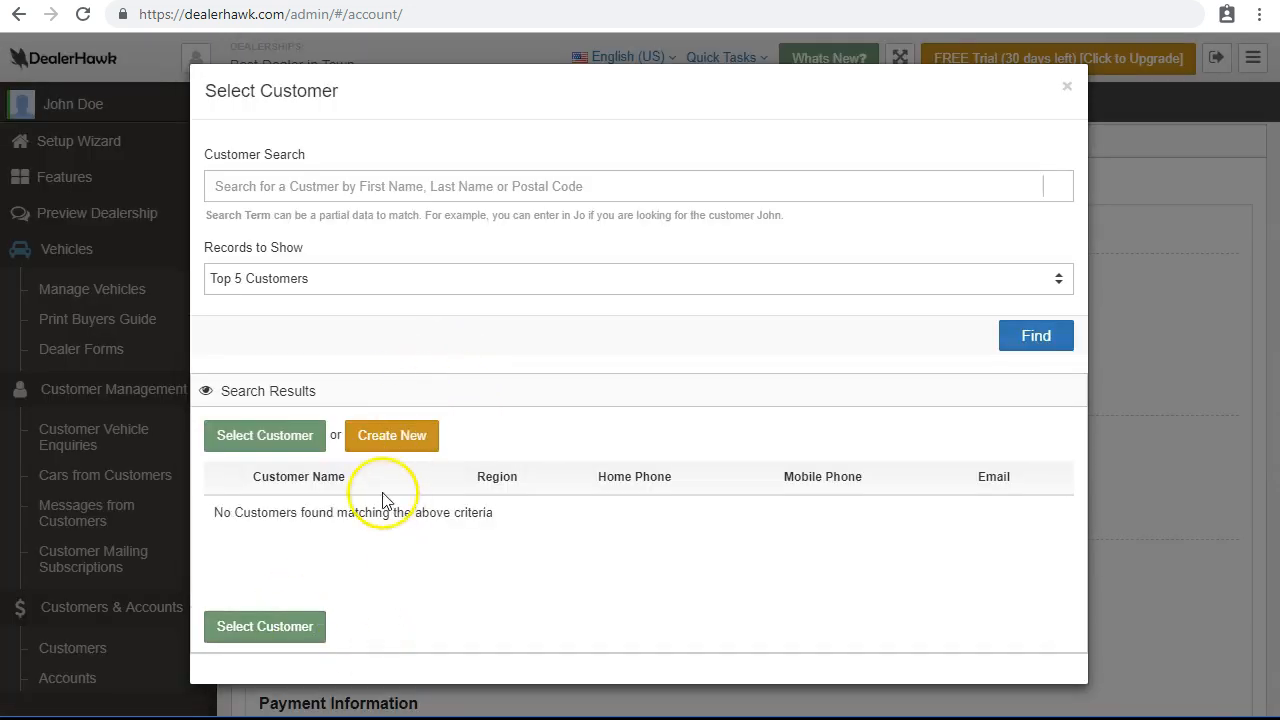
# Create a new buyer profile with name and contact fields and a birth date on the 17th.
pyautogui.click(388, 440)
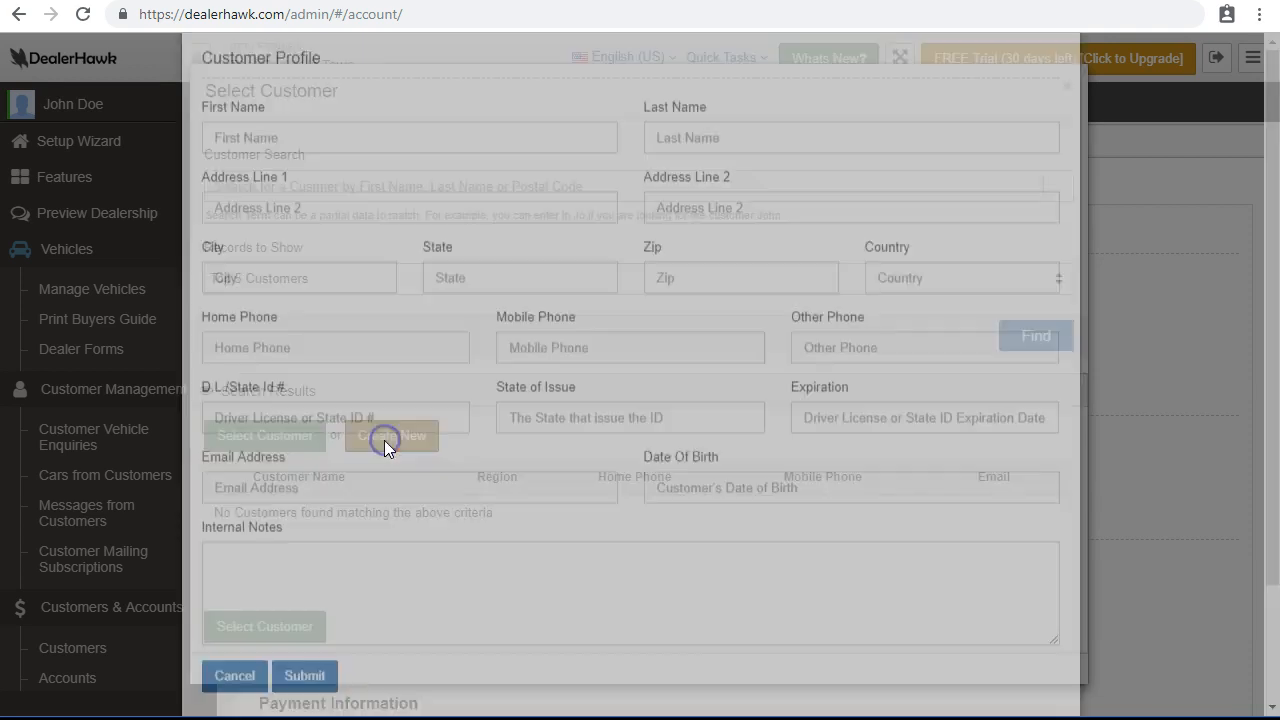
pyautogui.click(332, 255)
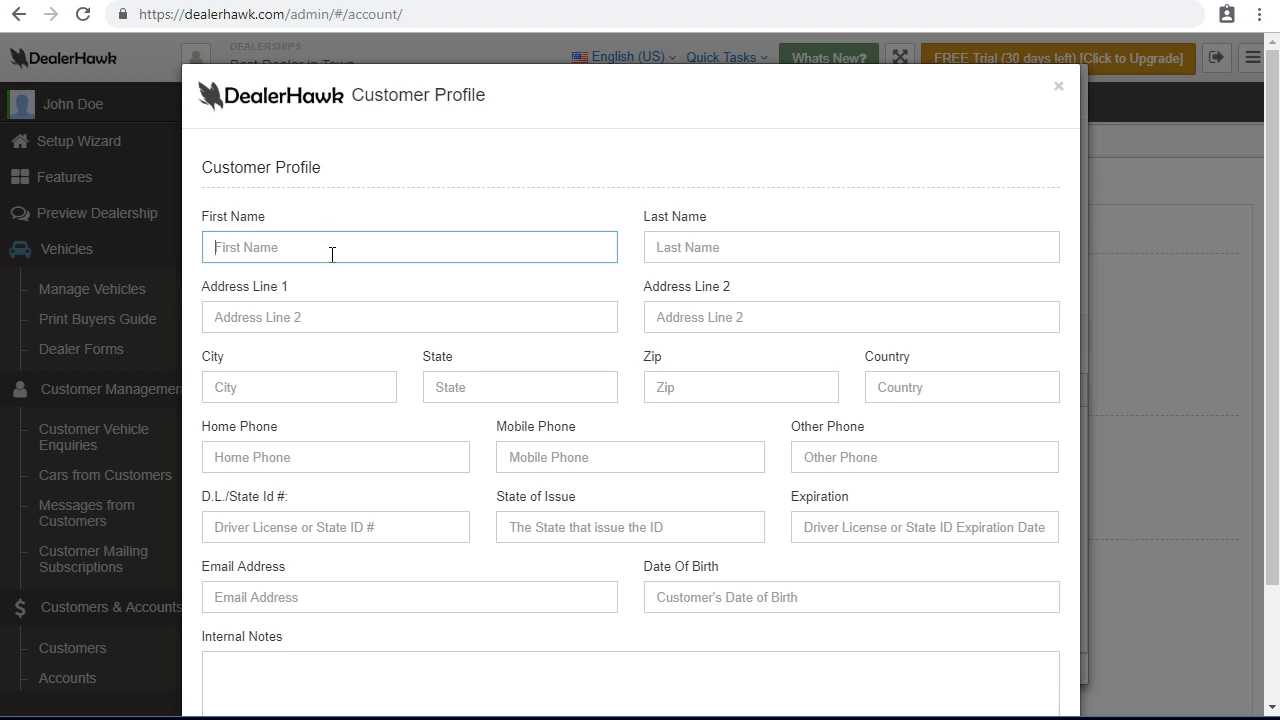
pyautogui.scroll(-1, 333, 258)
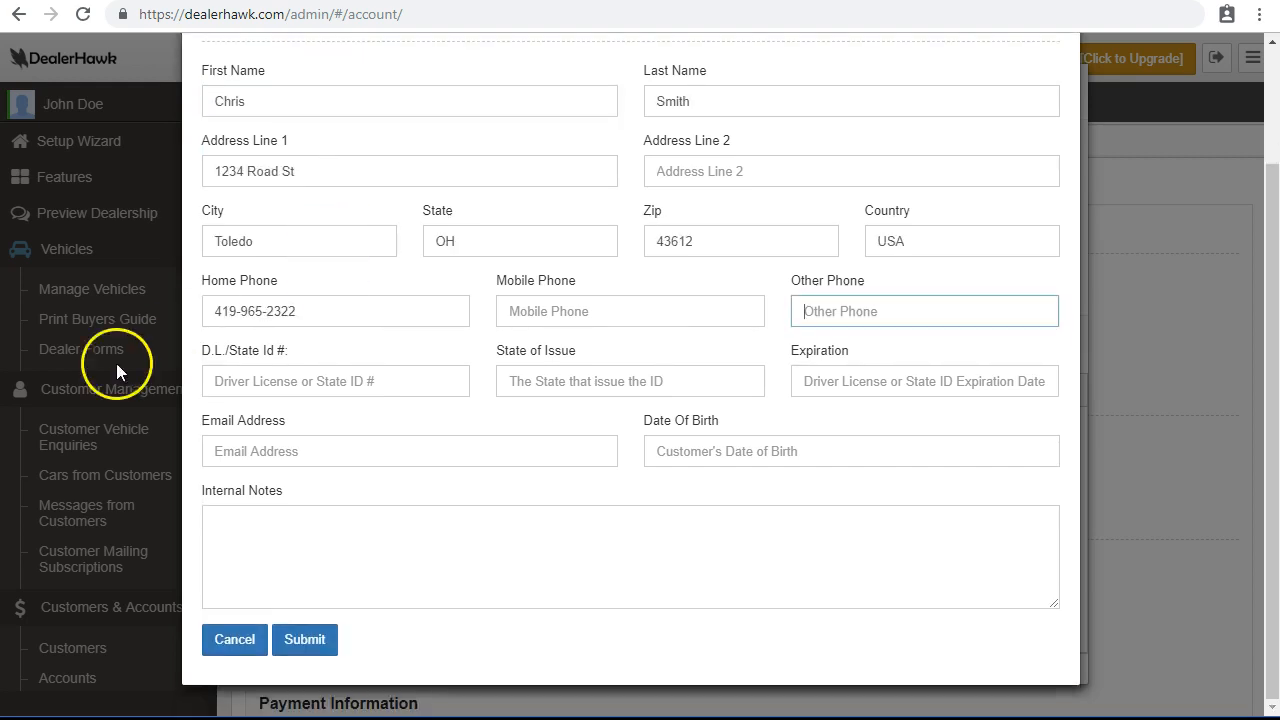
pyautogui.scroll(1, 494, 471)
pyautogui.scroll(-1, 649, 506)
pyautogui.click(305, 639)
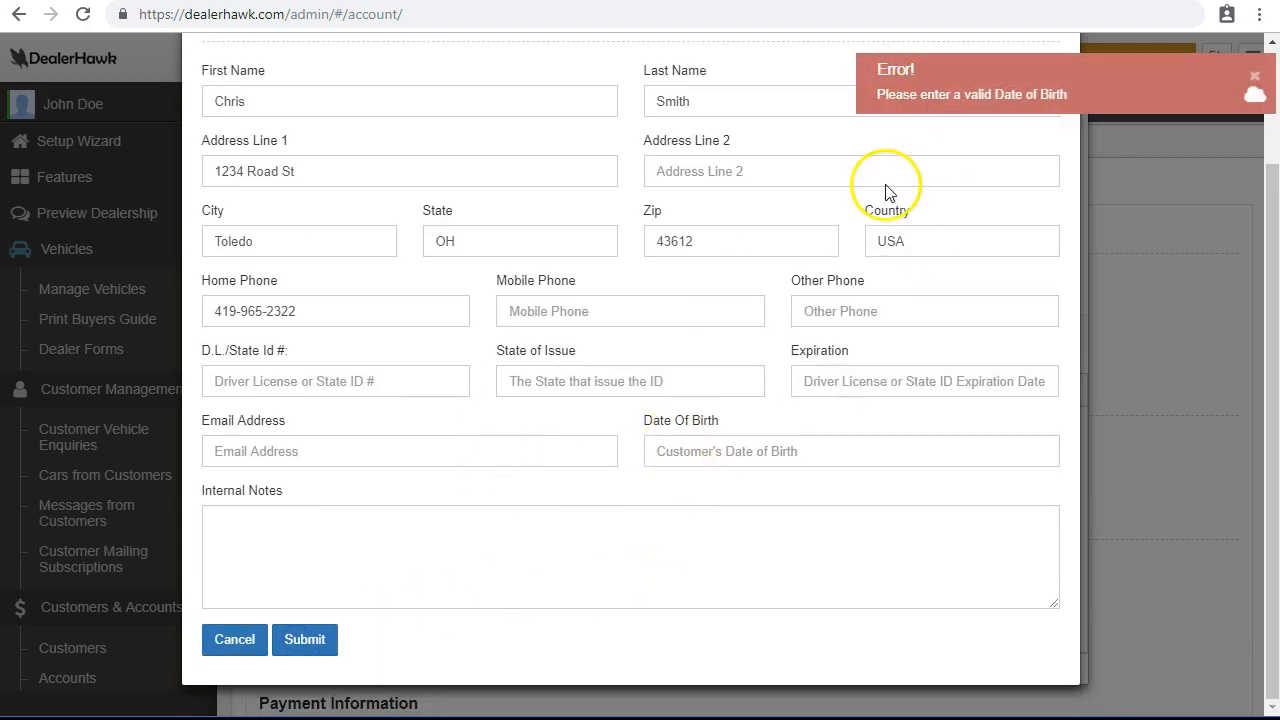
pyautogui.click(752, 451)
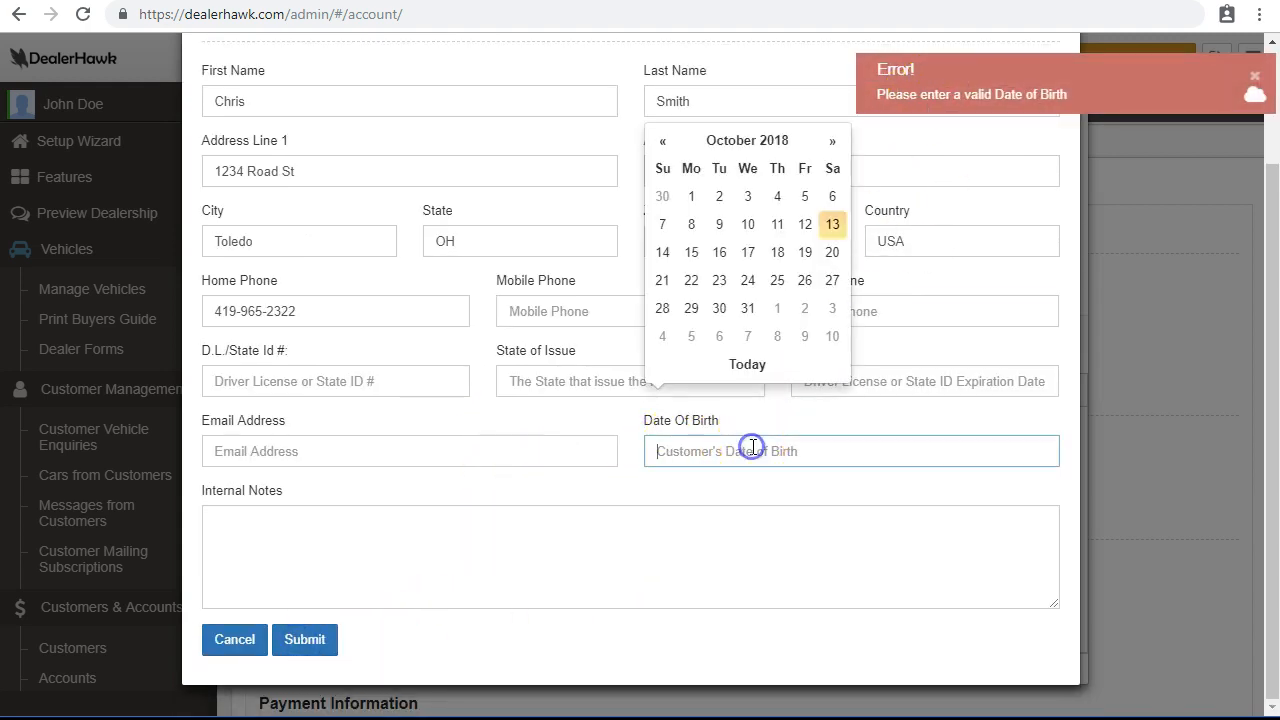
pyautogui.click(752, 251)
pyautogui.click(298, 639)
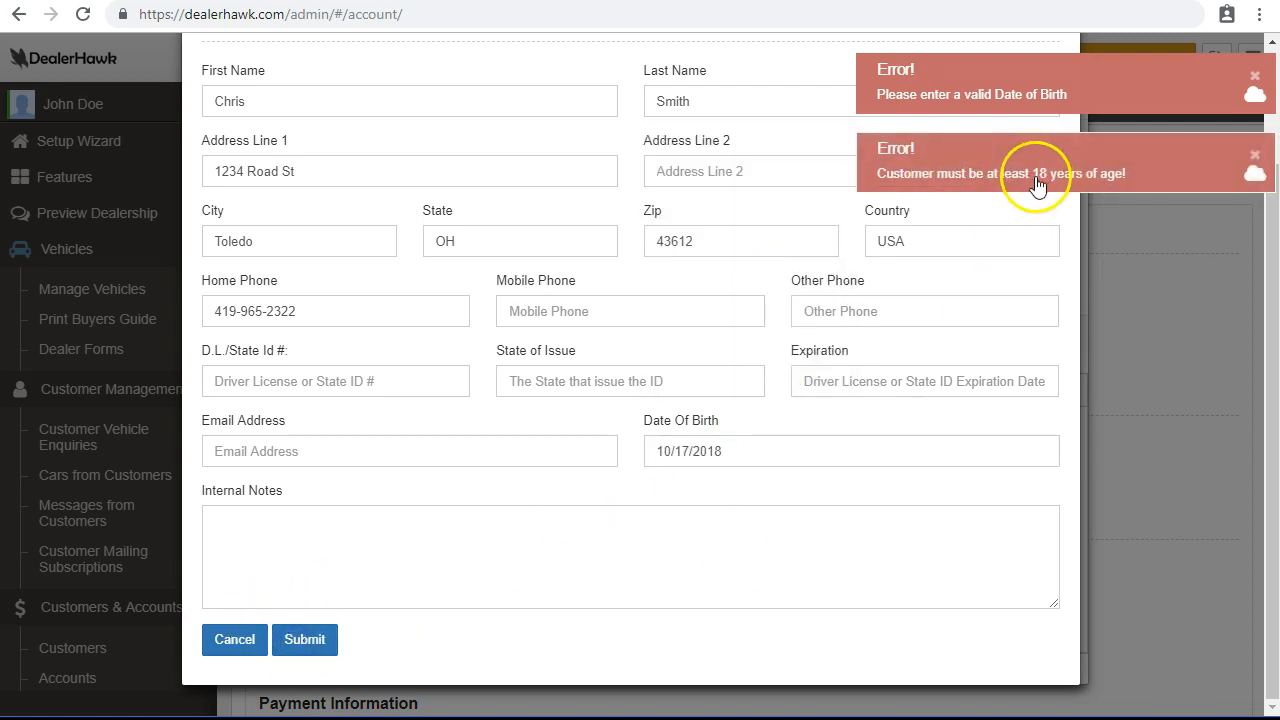
# Change the birth date to an adult's from an earlier decade, add the buyer's e-mail, and save.
pyautogui.click(884, 457)
pyautogui.click(723, 145)
pyautogui.click(748, 155)
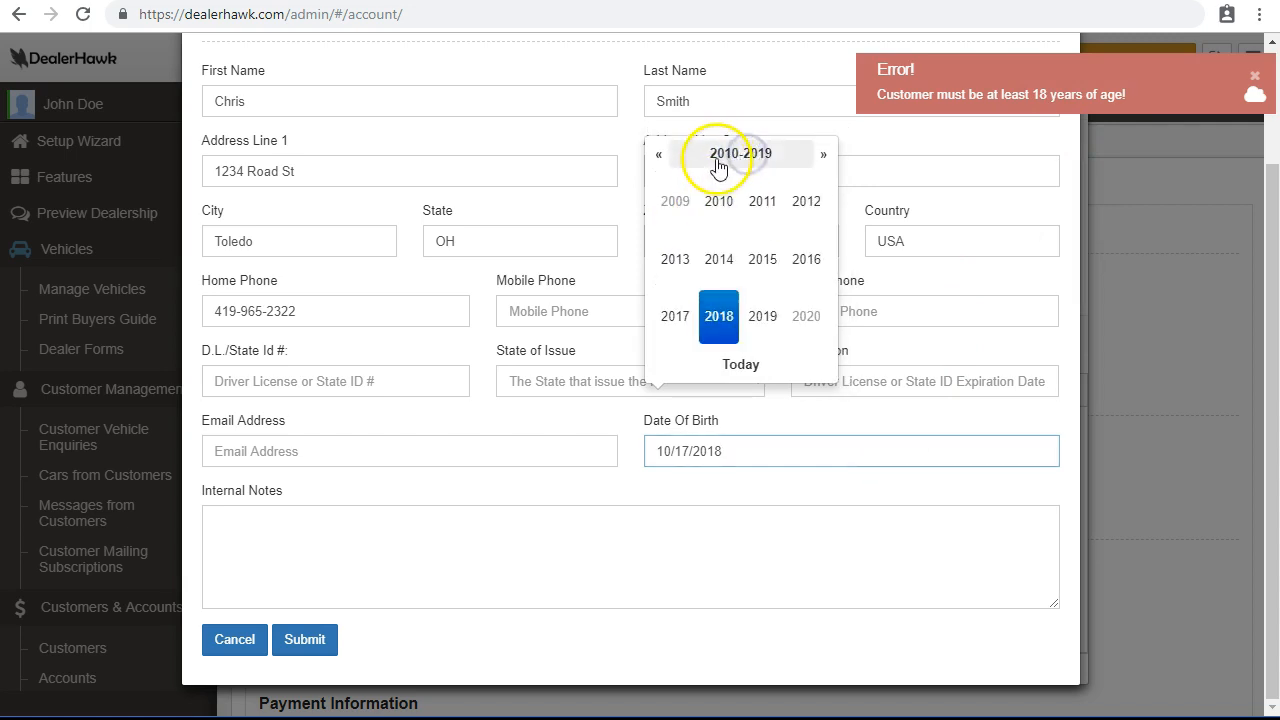
pyautogui.click(722, 160)
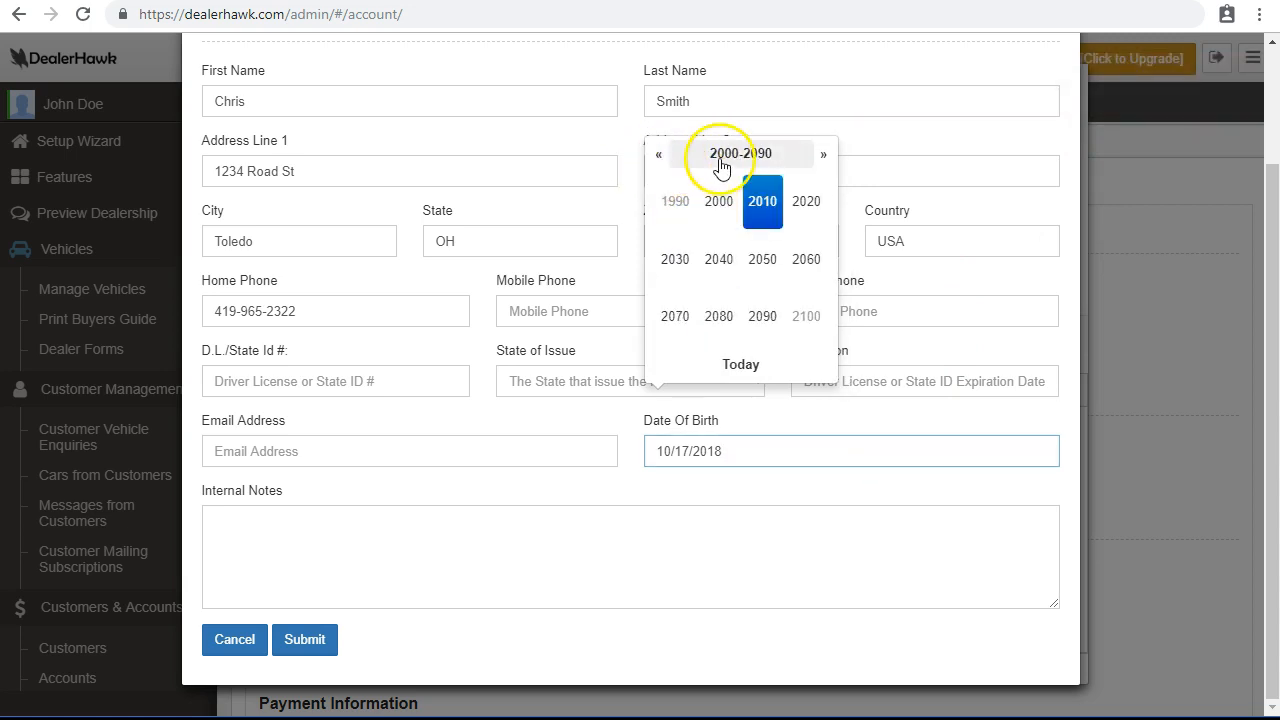
pyautogui.click(658, 155)
pyautogui.click(658, 155)
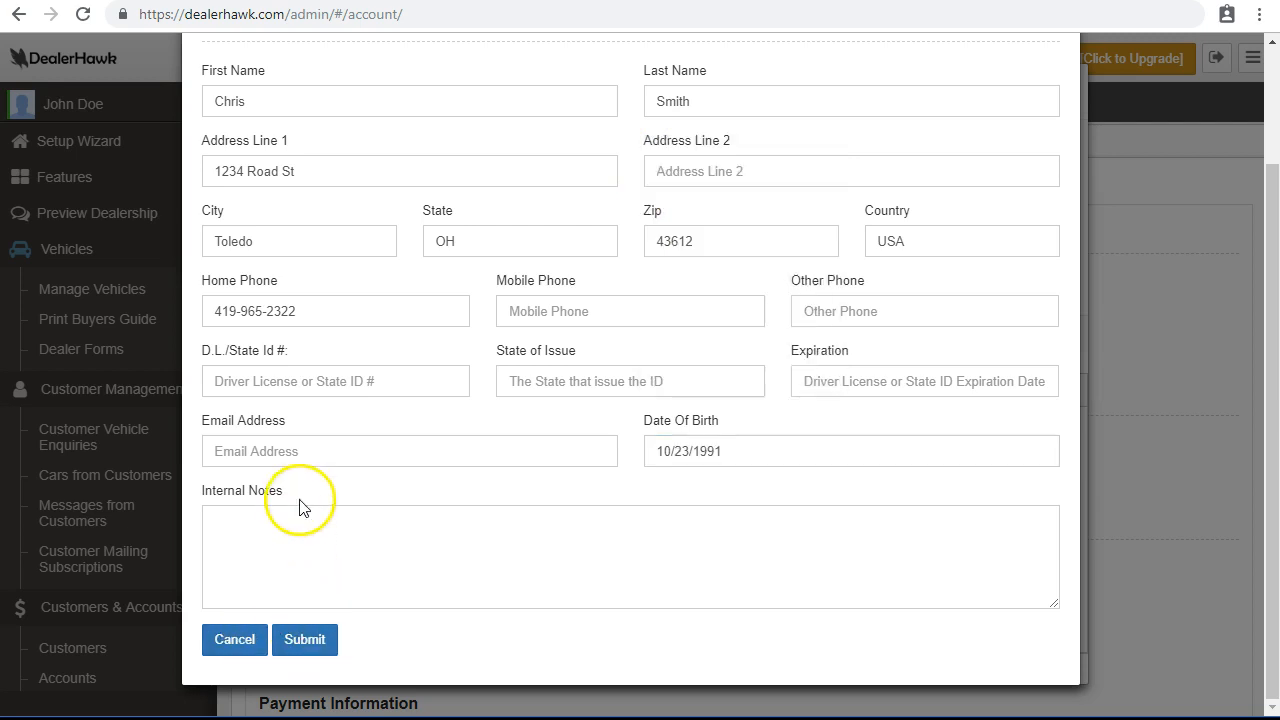
pyautogui.click(304, 454)
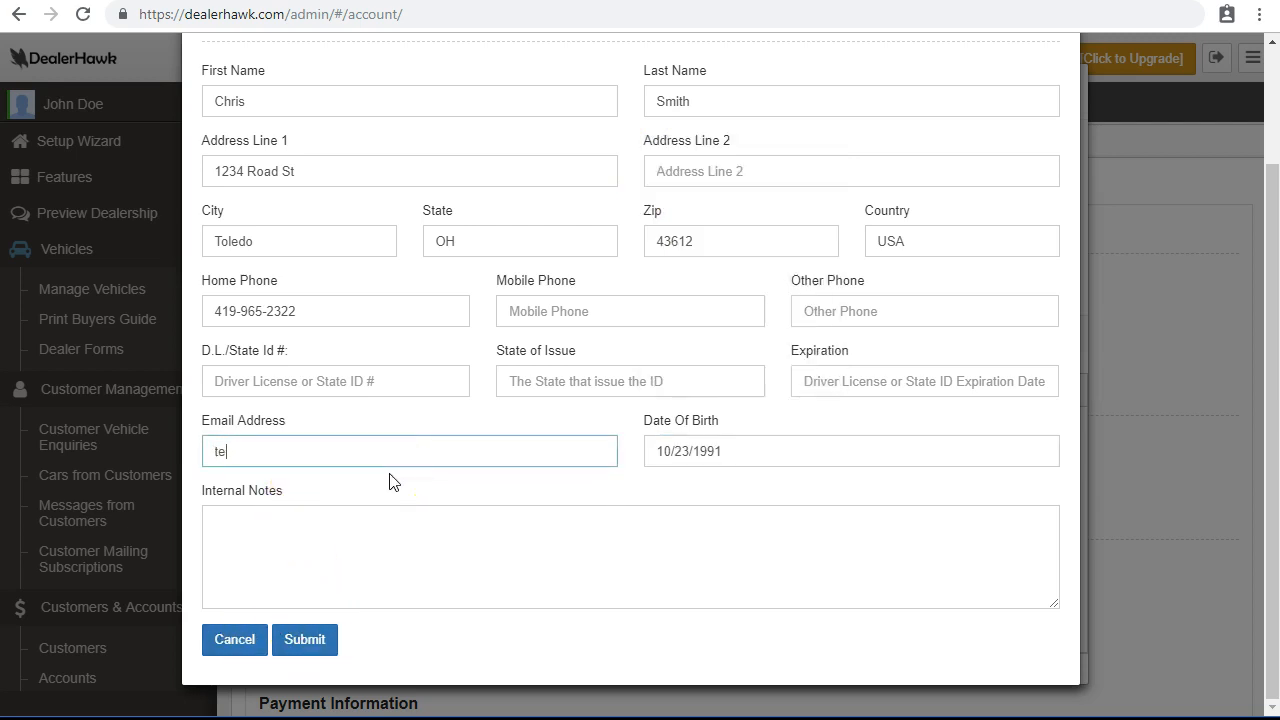
pyautogui.click(322, 638)
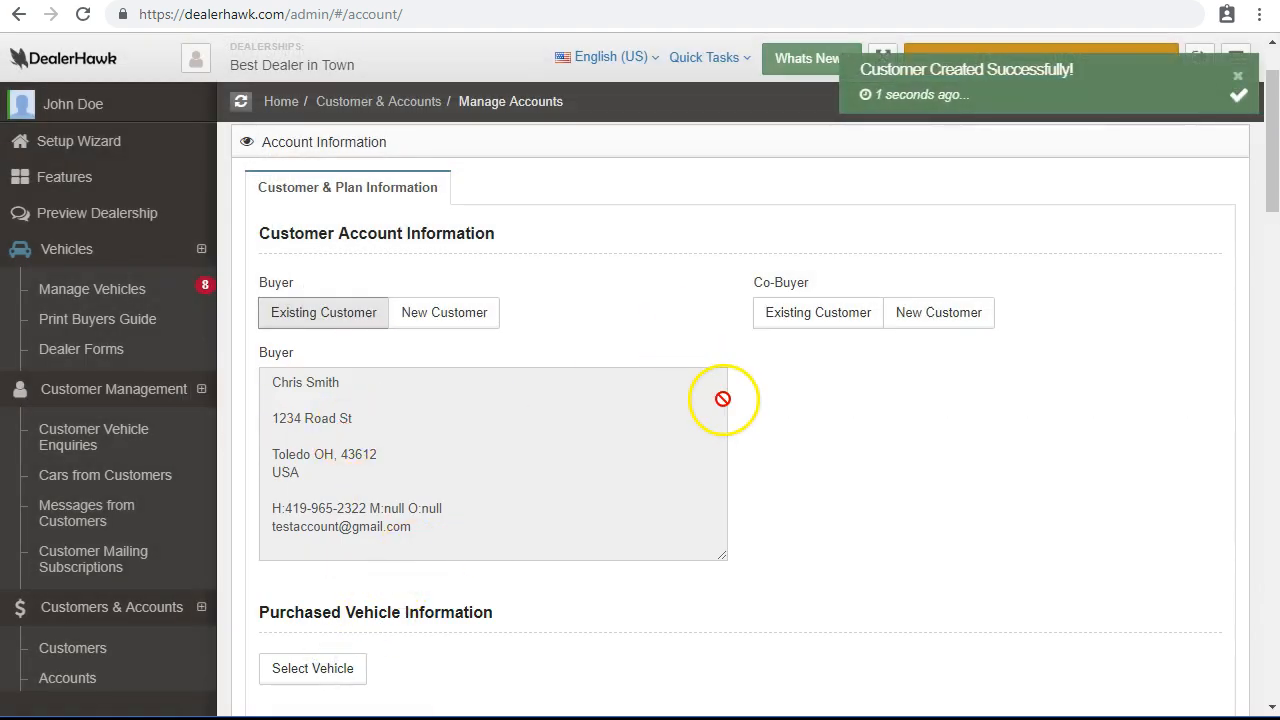
# Create a new customer profile with name and date of birth and attach it as co-buyer.
pyautogui.click(922, 316)
pyautogui.click(421, 249)
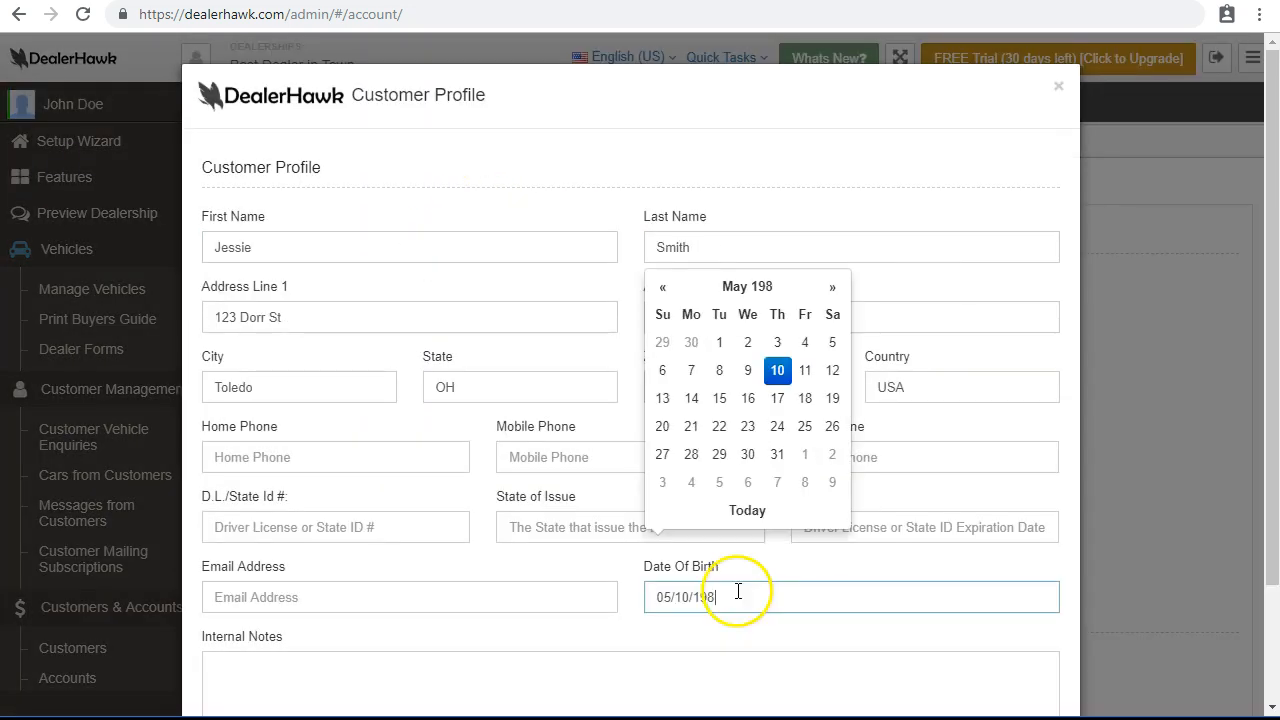
pyautogui.write('05/10/1980')
pyautogui.click(609, 670)
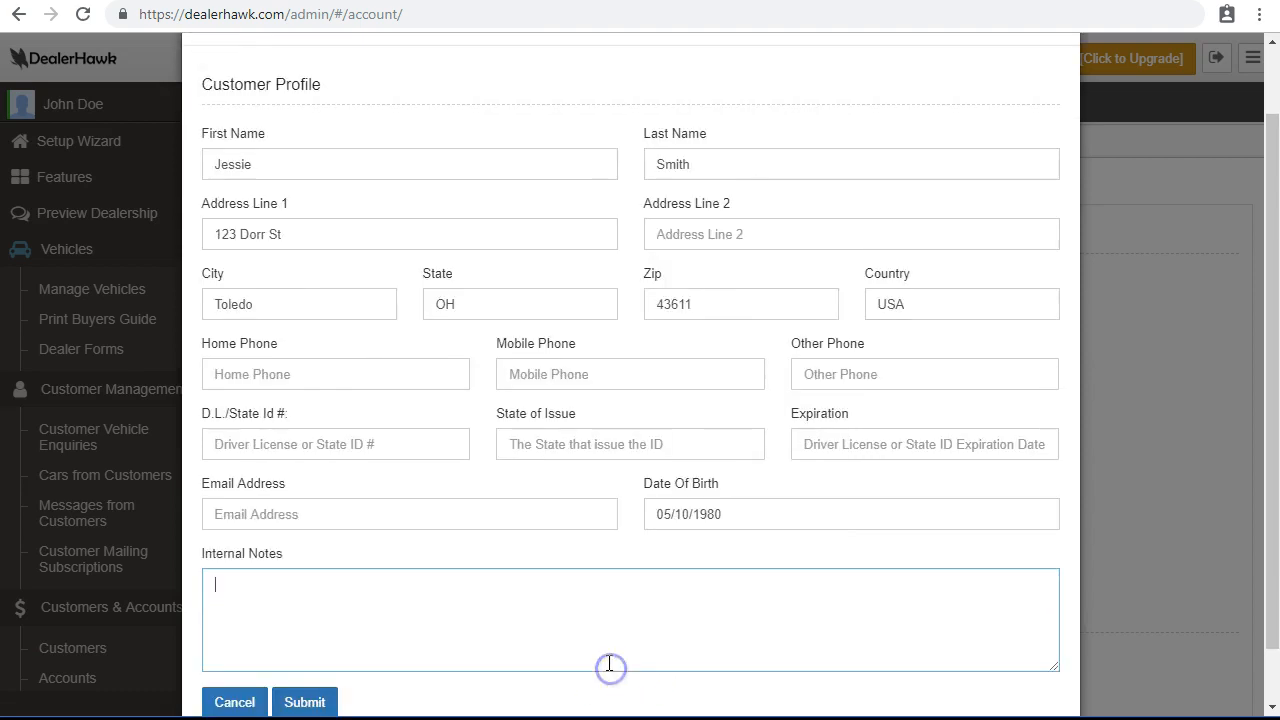
pyautogui.click(306, 637)
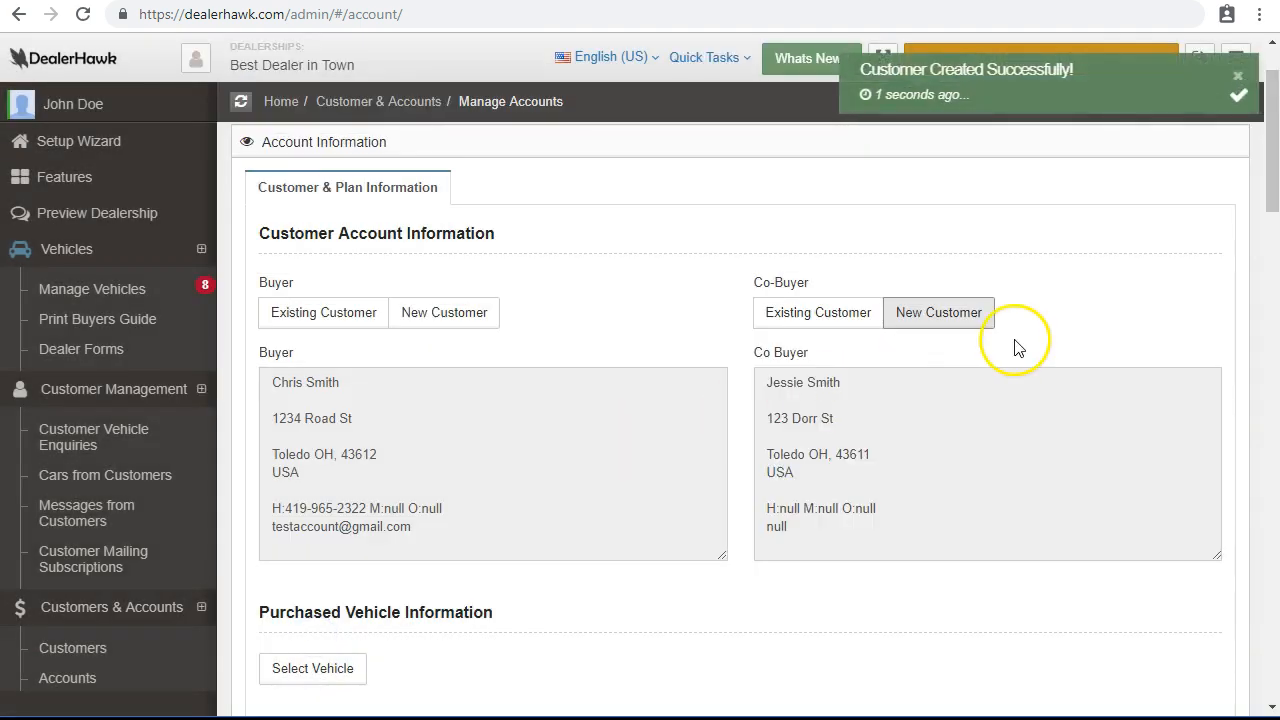
pyautogui.scroll(-4, 766, 360)
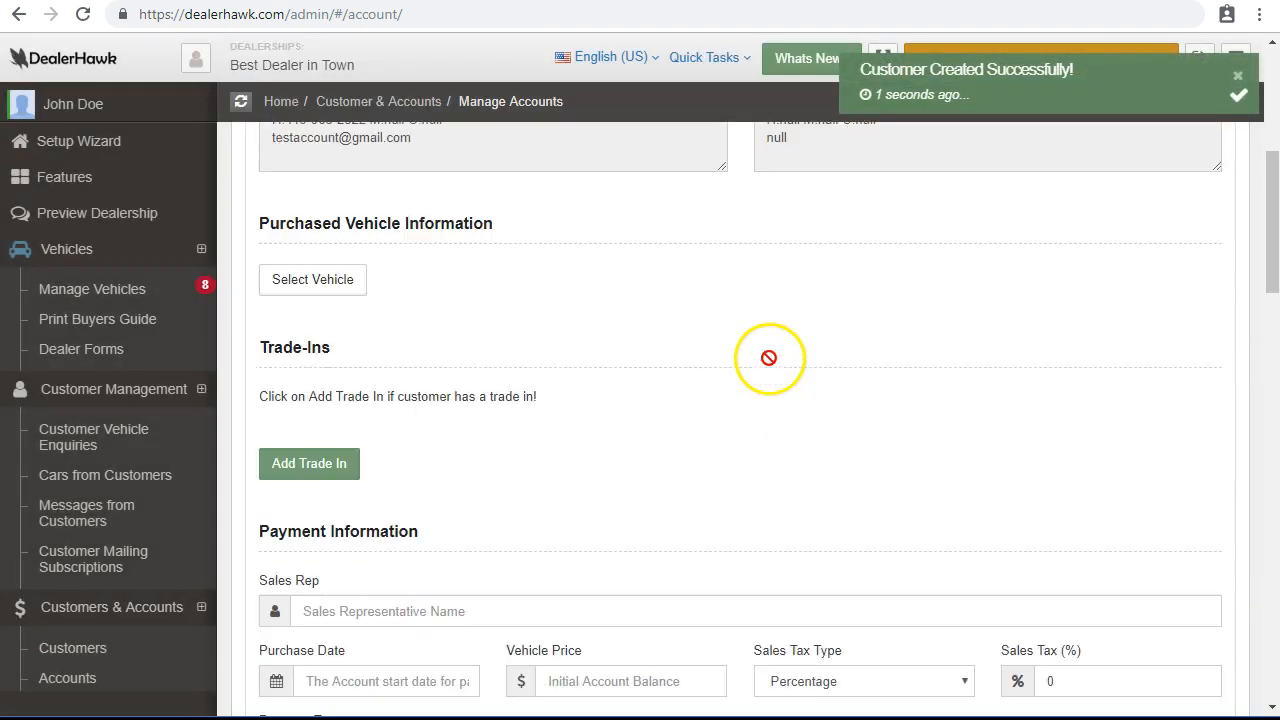
# Choose the 2014 Ford Focus SE from the vehicle list as the purchased vehicle.
pyautogui.click(342, 270)
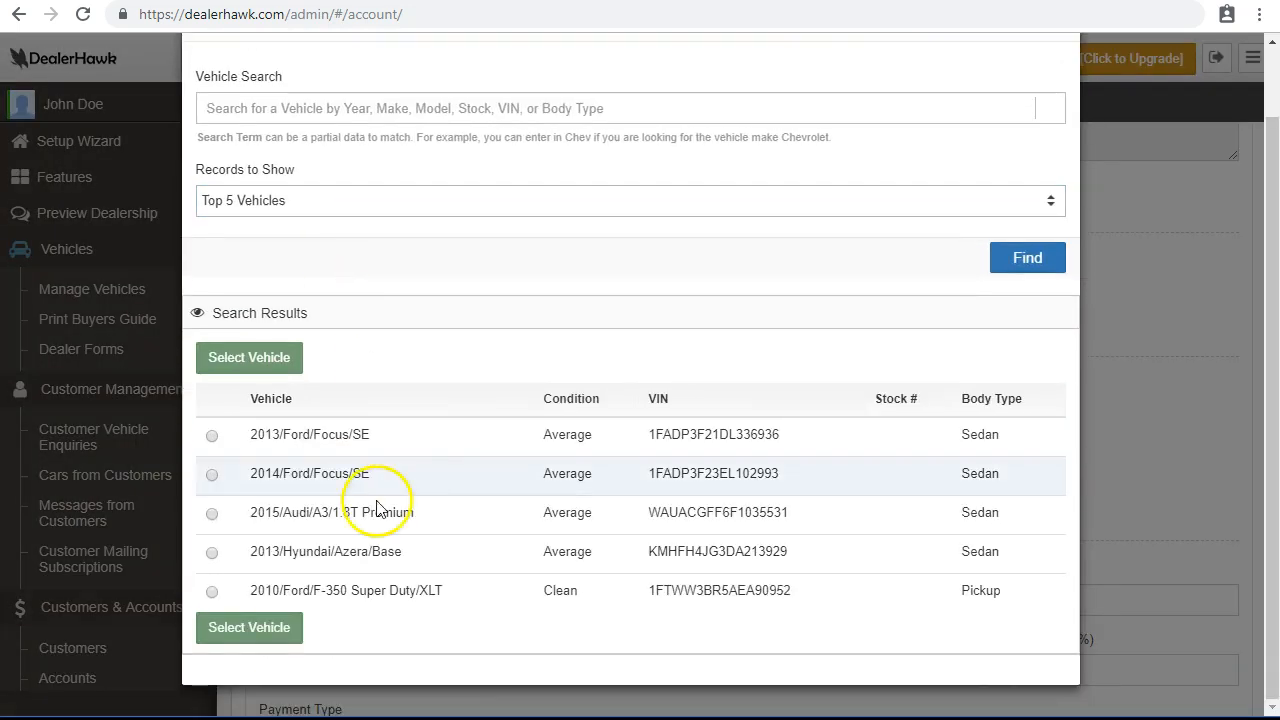
pyautogui.click(213, 475)
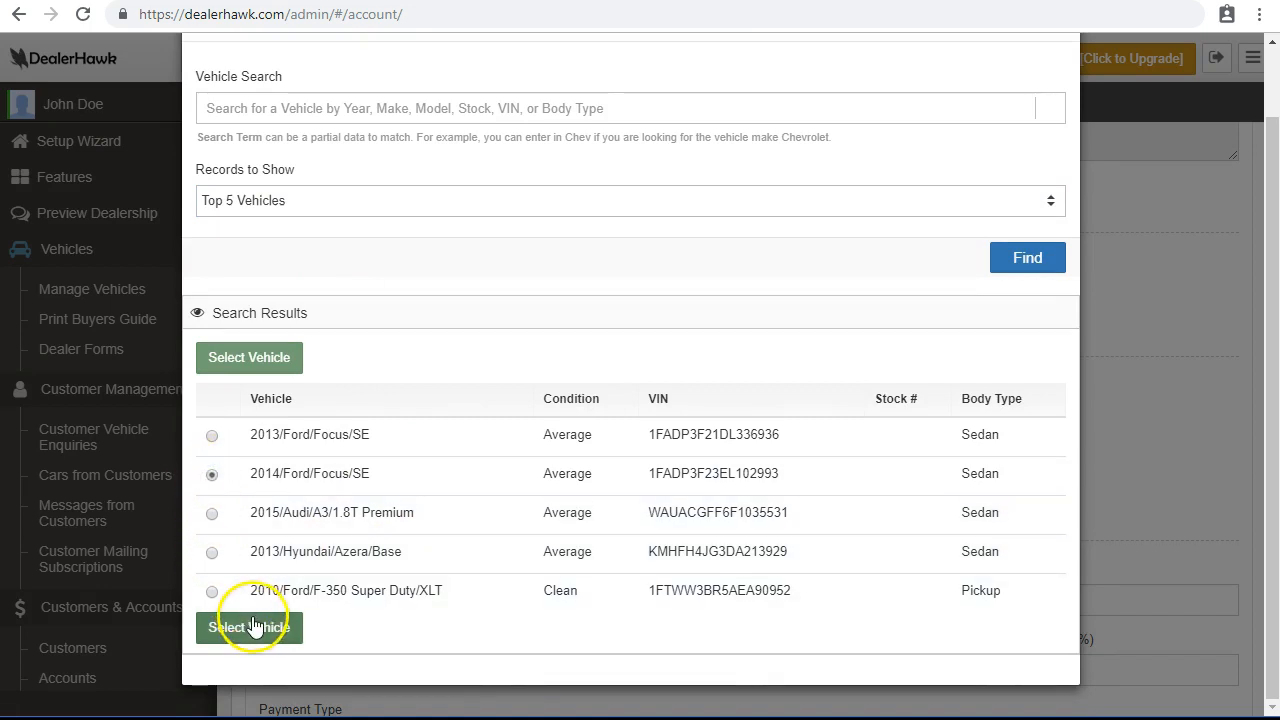
pyautogui.click(250, 624)
pyautogui.scroll(-2, 580, 471)
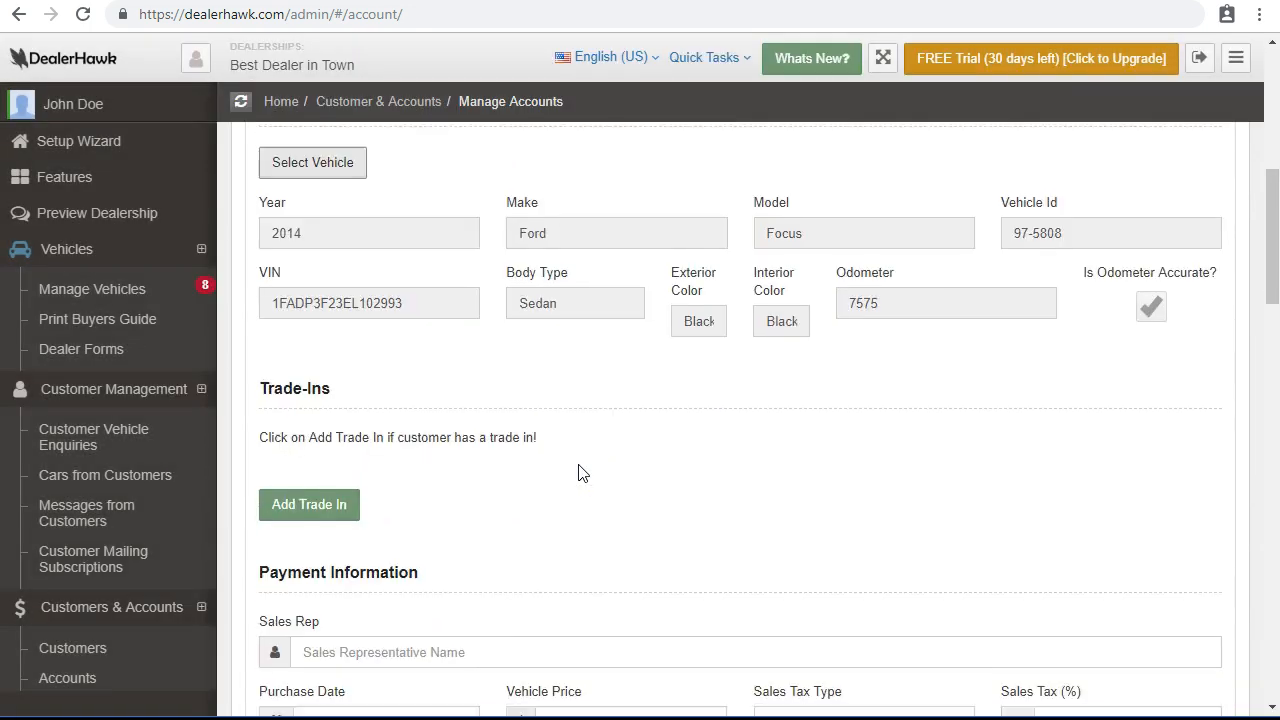
pyautogui.scroll(1, 649, 280)
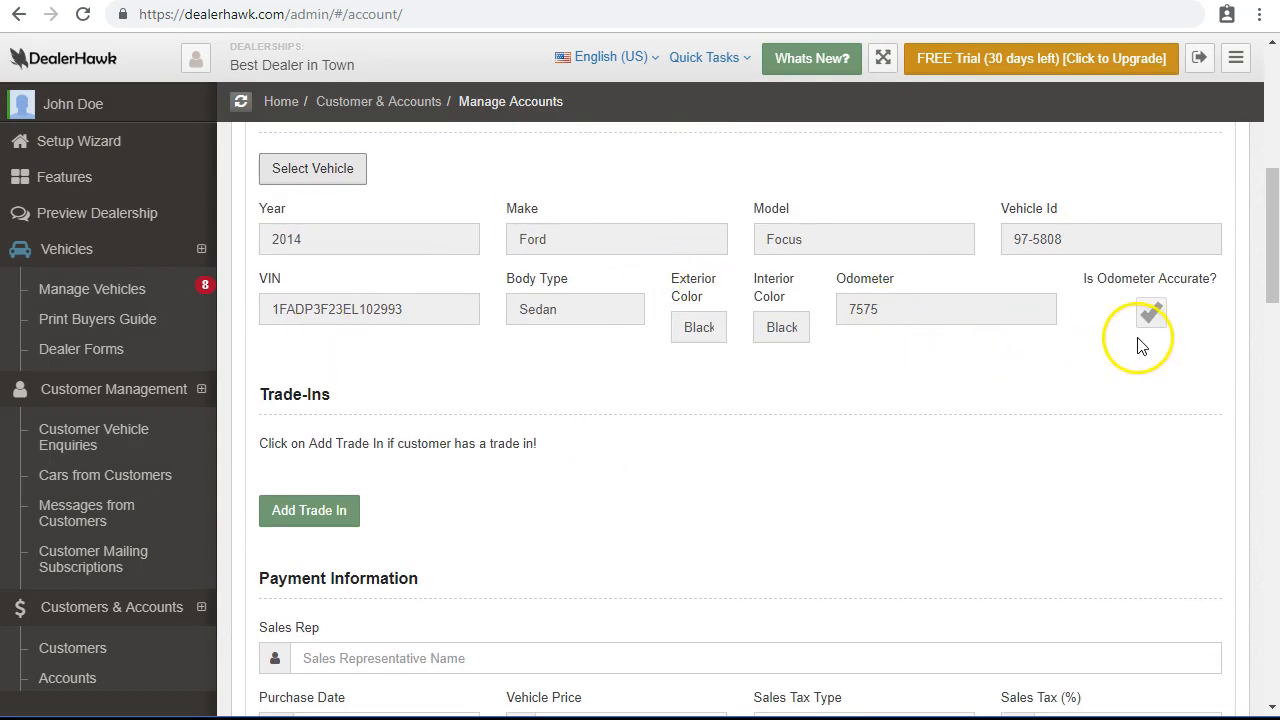
pyautogui.scroll(1, 680, 323)
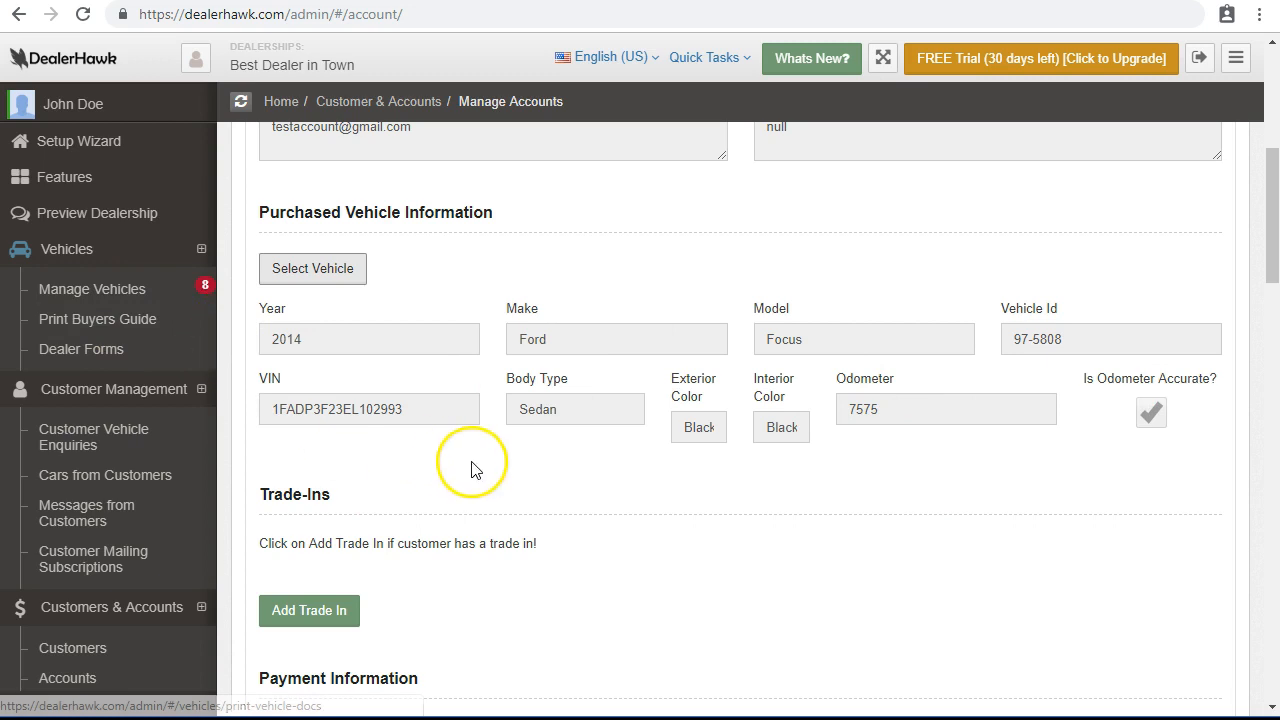
pyautogui.scroll(-2, 476, 470)
# Add trade-in entries, then delete the extra second and third ones, leaving Trade-In #1.
pyautogui.scroll(-1, 476, 470)
pyautogui.click(309, 309)
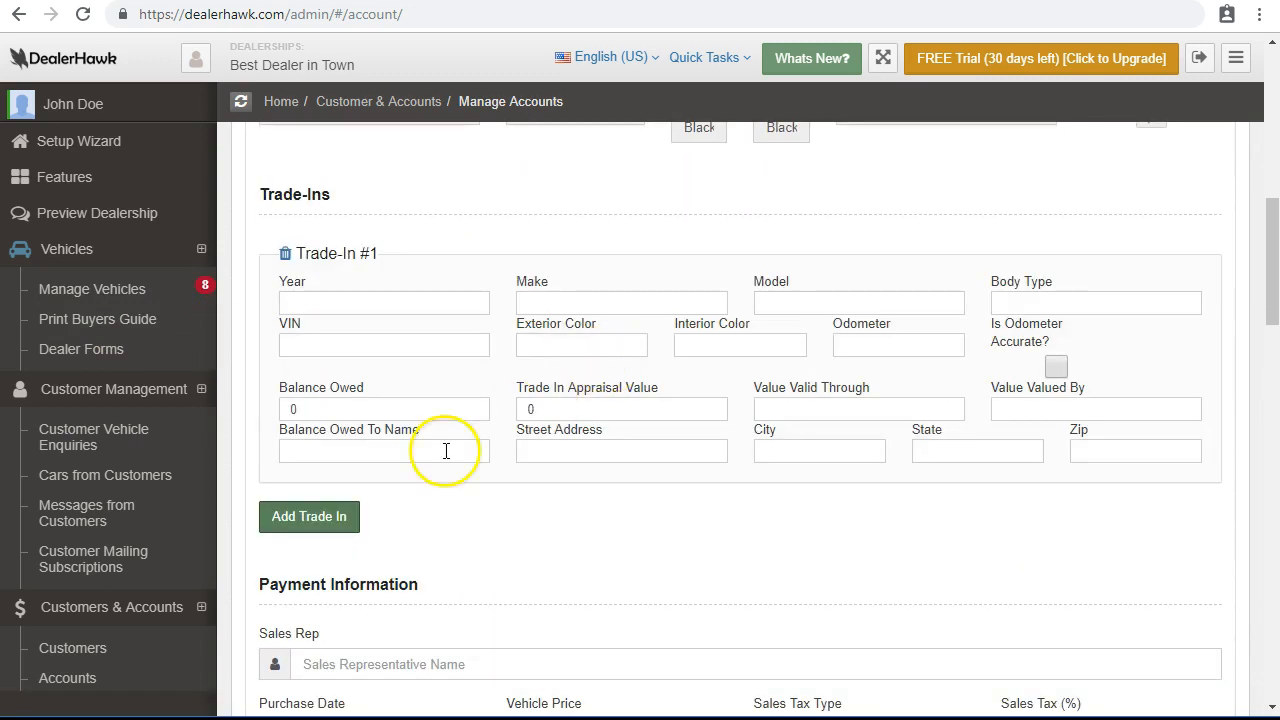
pyautogui.click(337, 517)
pyautogui.scroll(-3, 329, 586)
pyautogui.click(325, 468)
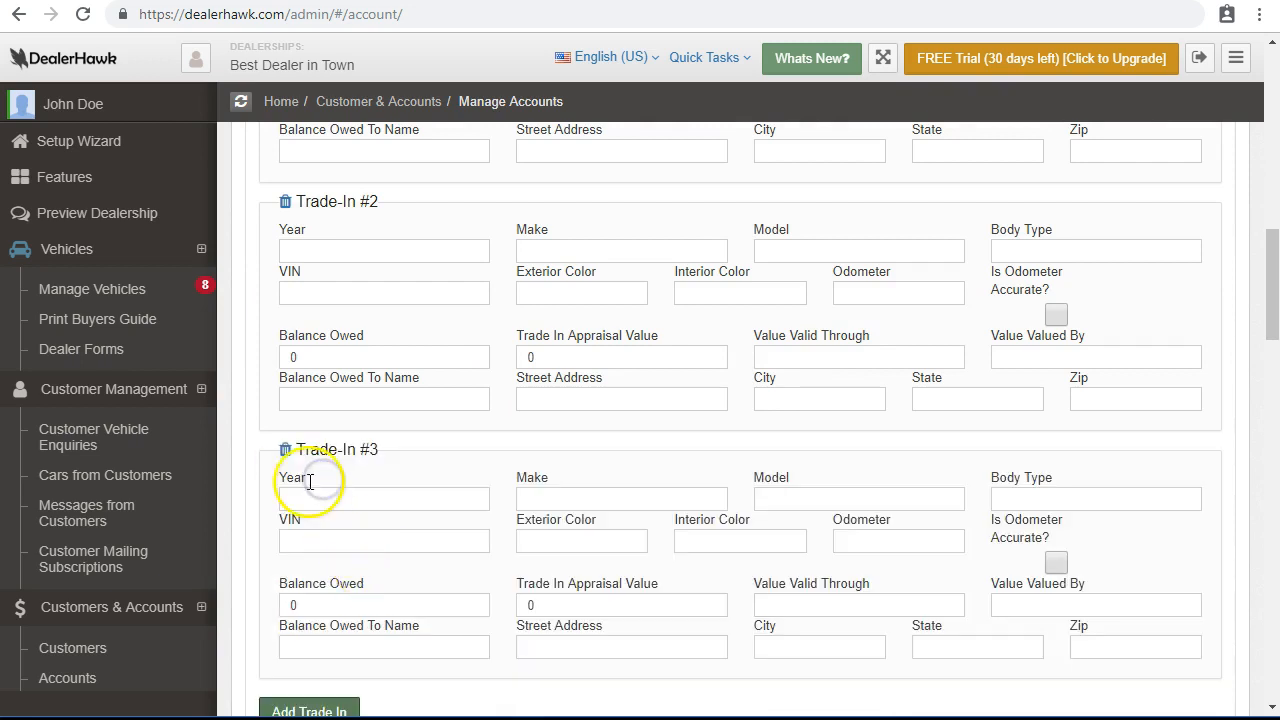
pyautogui.click(285, 449)
pyautogui.click(285, 201)
pyautogui.scroll(3, 400, 370)
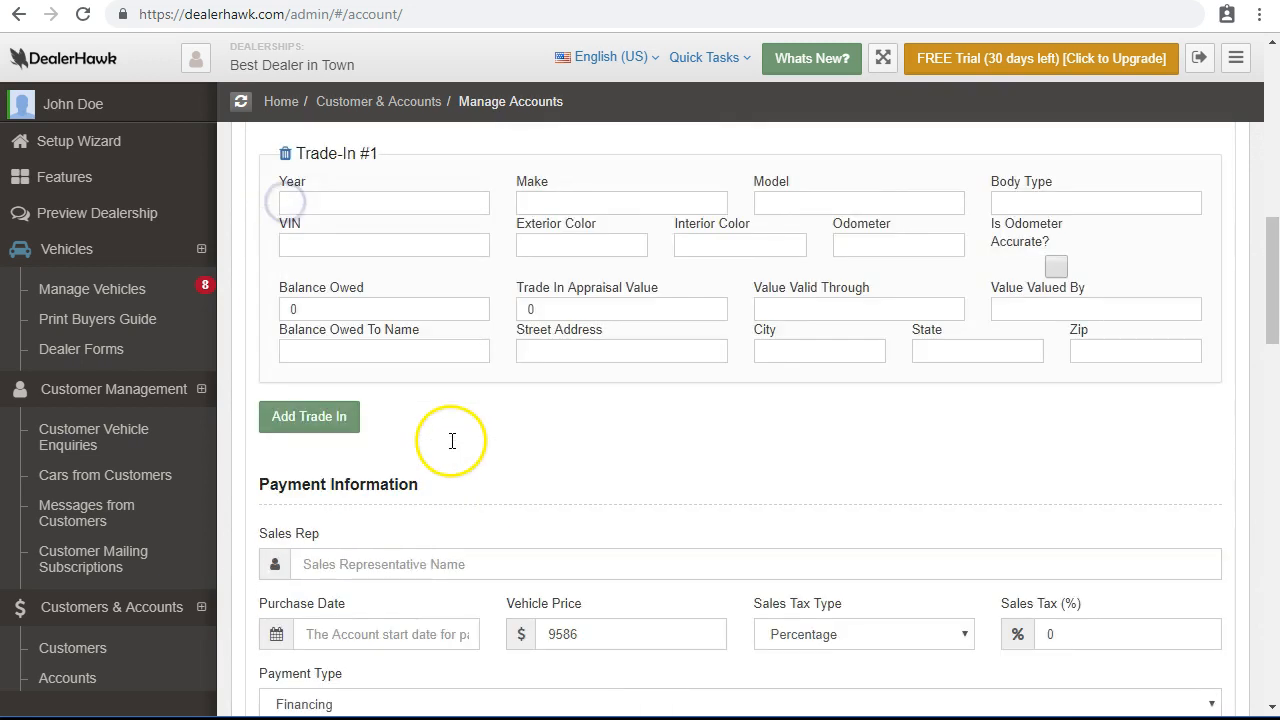
# Enter Trade-In #1 as a 2003 Chevy Cavalier Sedan.
pyautogui.click(411, 312)
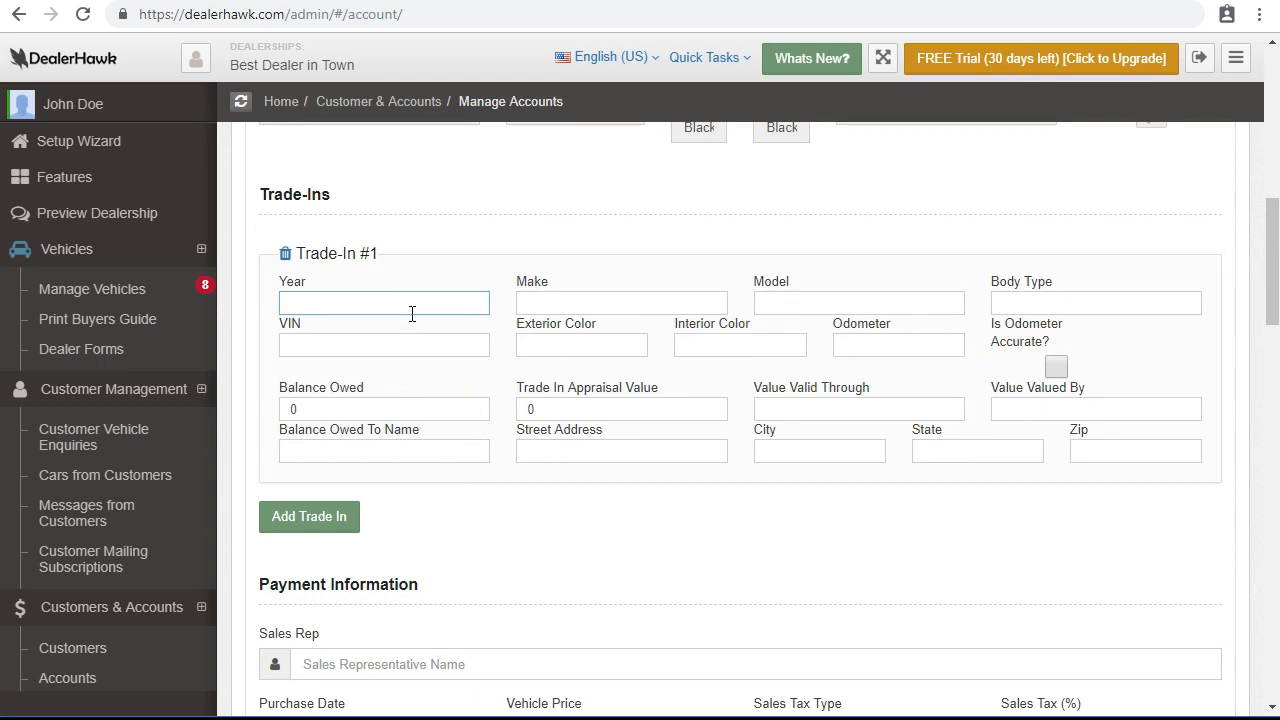
pyautogui.press('Tab')
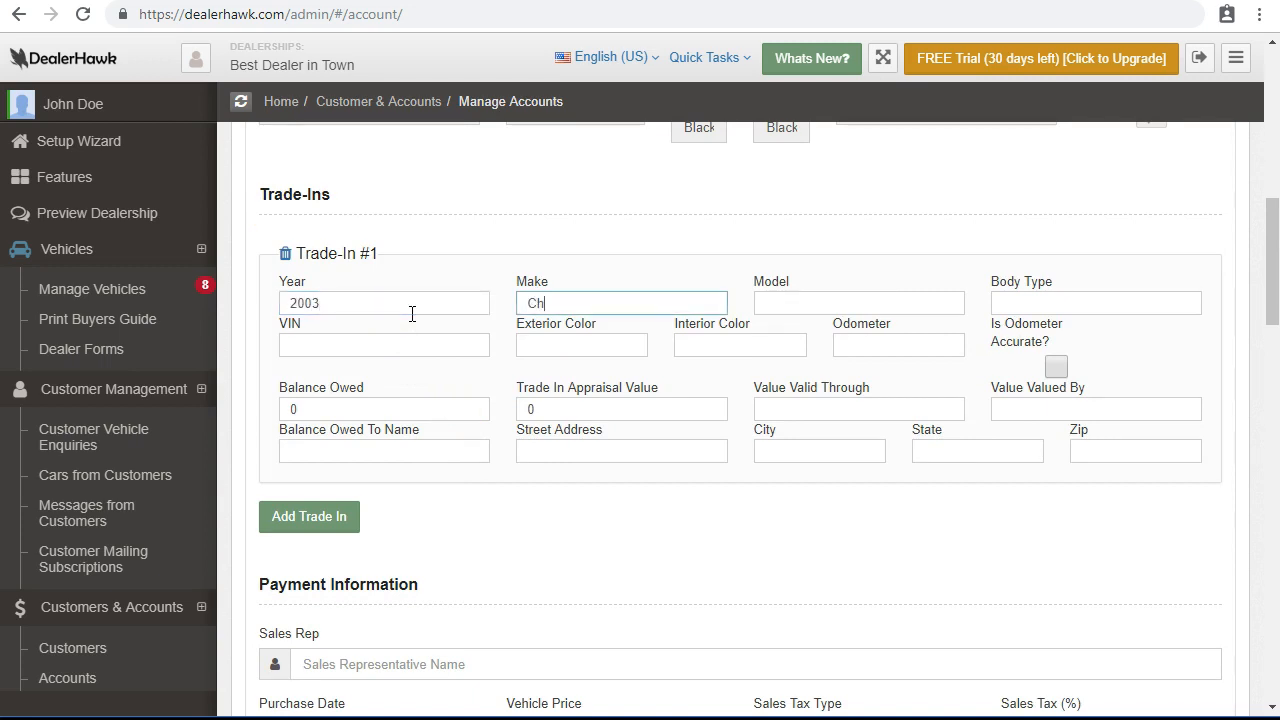
pyautogui.press('Tab')
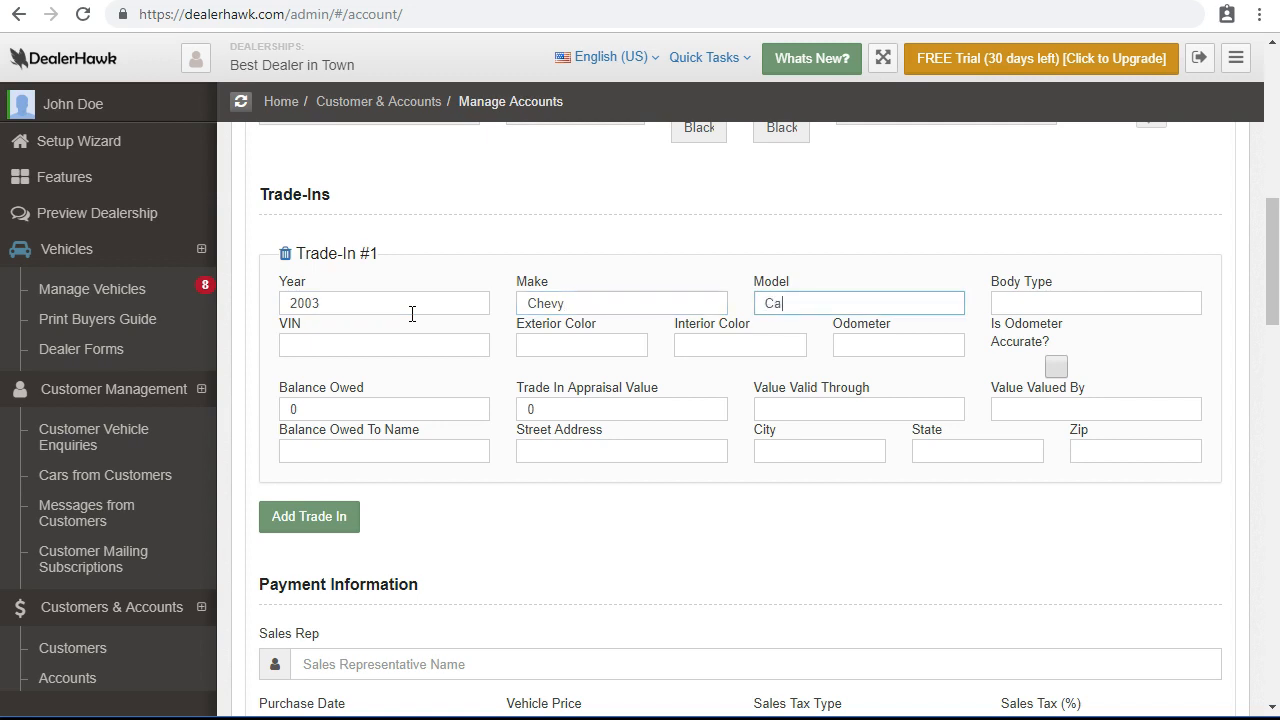
pyautogui.press('Tab')
pyautogui.write('Sedabn')
pyautogui.press('Tab')
pyautogui.hotkey('shift', 'Tab')
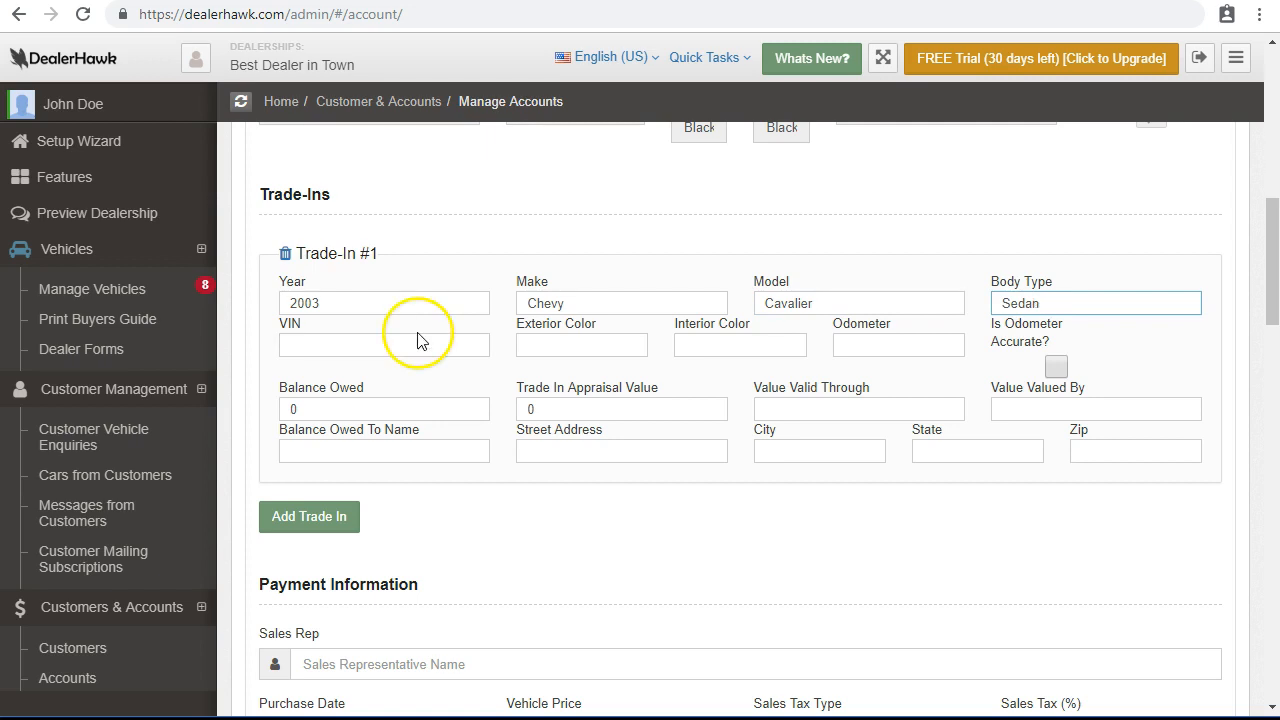
# Record 500 owed to Bank of America with its address and a 2750 appraisal value.
pyautogui.scroll(-1, 415, 332)
pyautogui.click(410, 309)
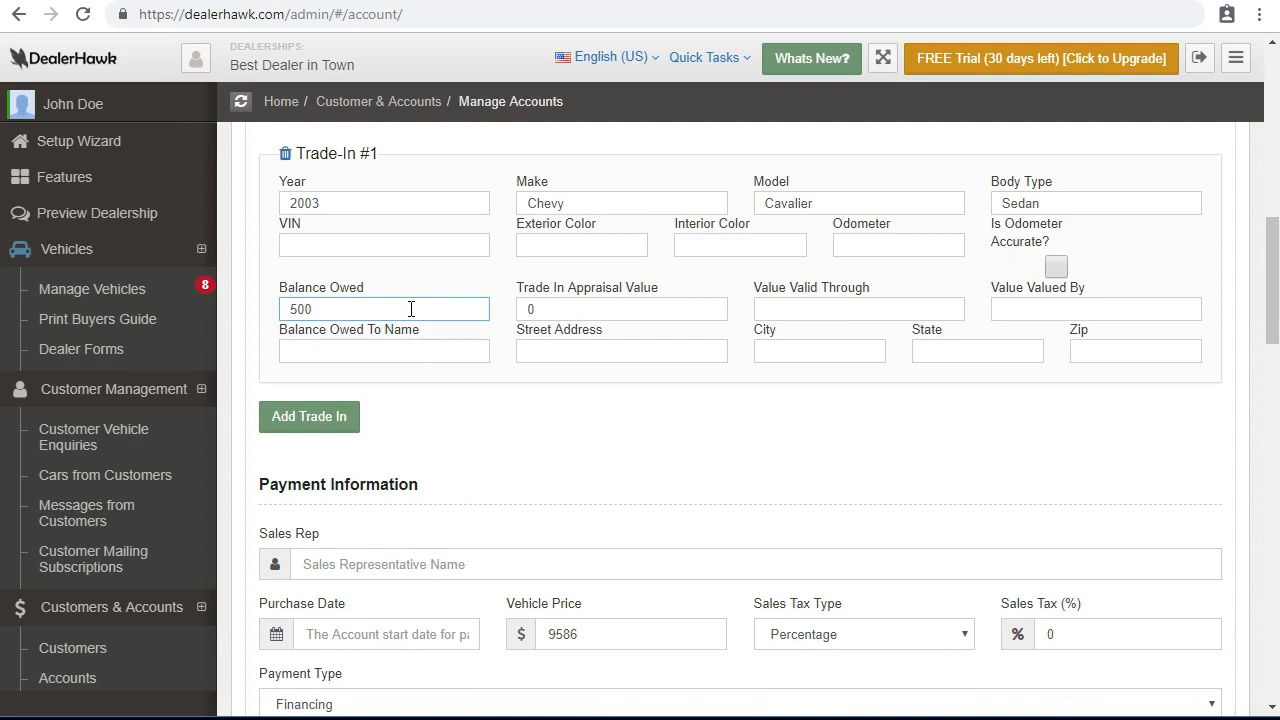
pyautogui.doubleClick(582, 308)
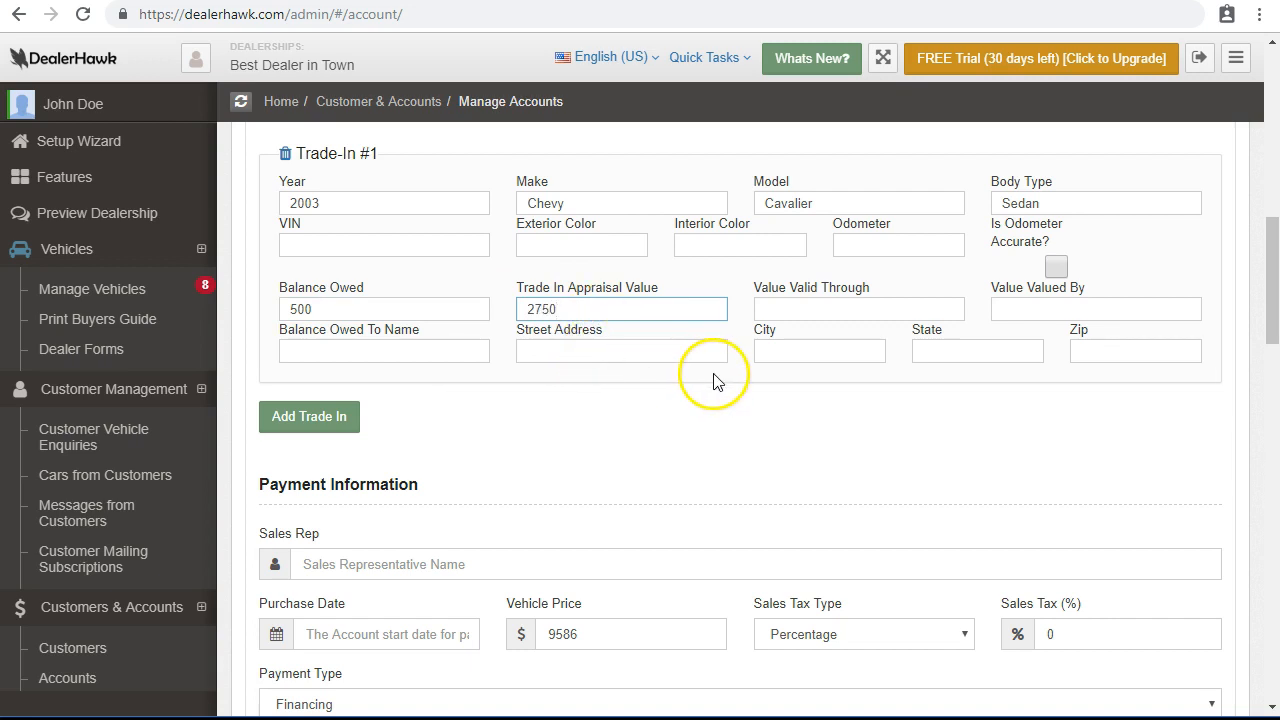
pyautogui.click(461, 347)
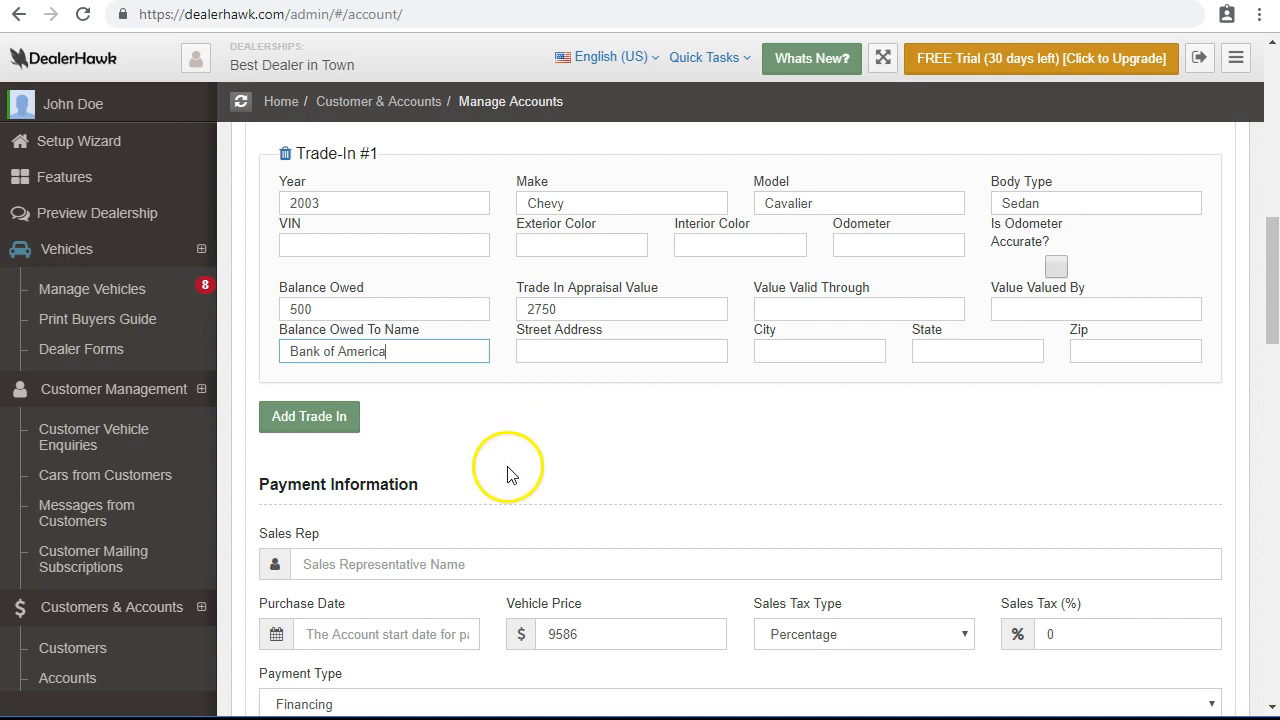
pyautogui.click(538, 352)
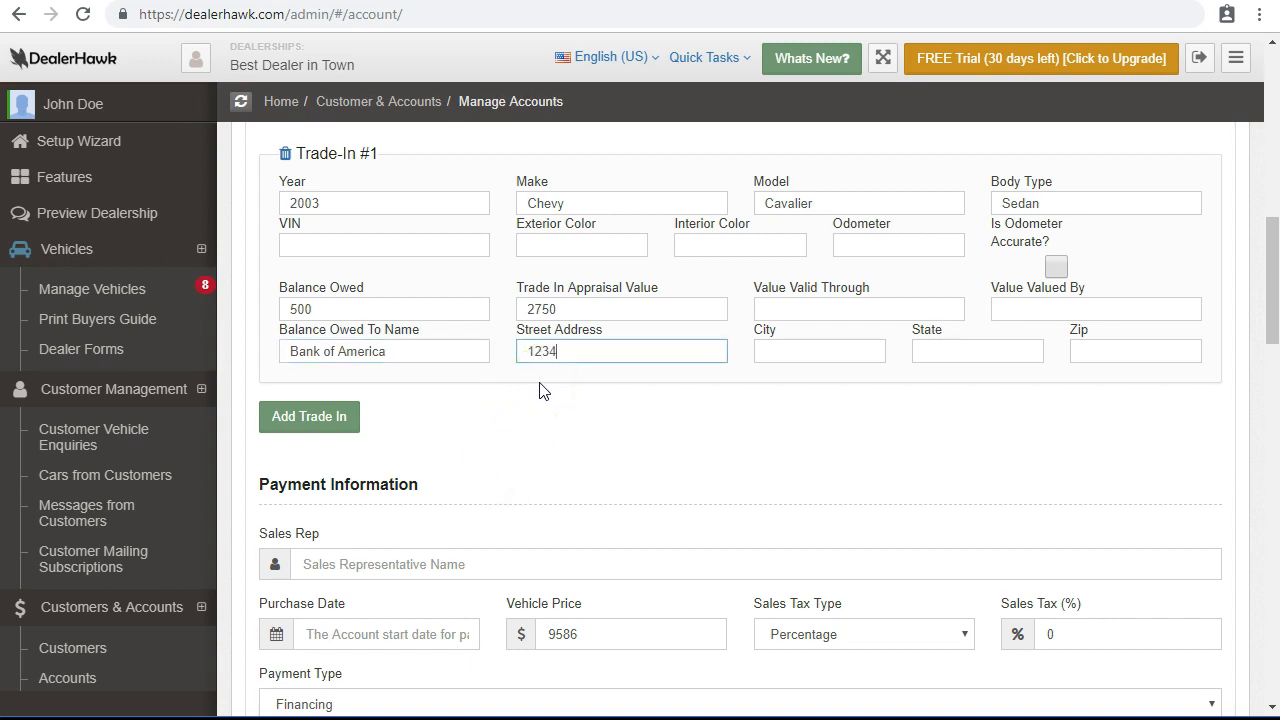
pyautogui.press('Tab')
pyautogui.write('OH')
pyautogui.press('Tab')
pyautogui.write('1')
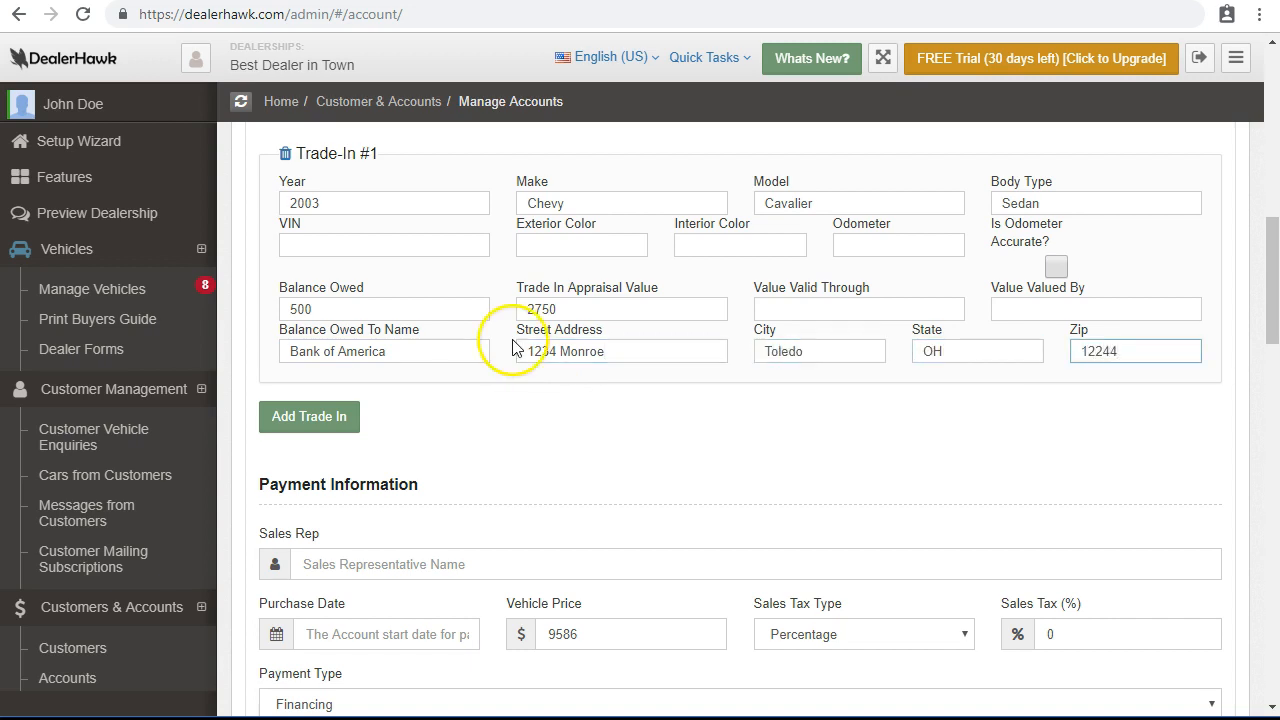
pyautogui.scroll(-3, 514, 349)
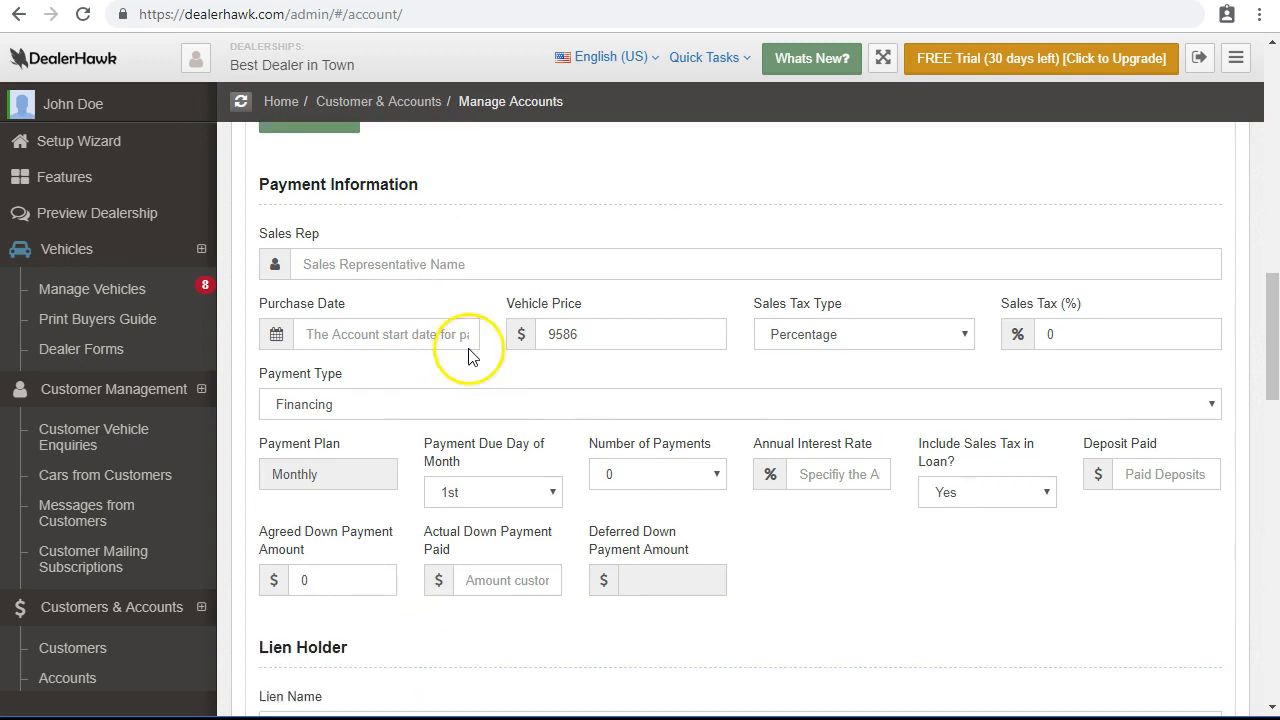
# Enter the sales rep's name and set the purchase date to 10/13/2018.
pyautogui.click(435, 270)
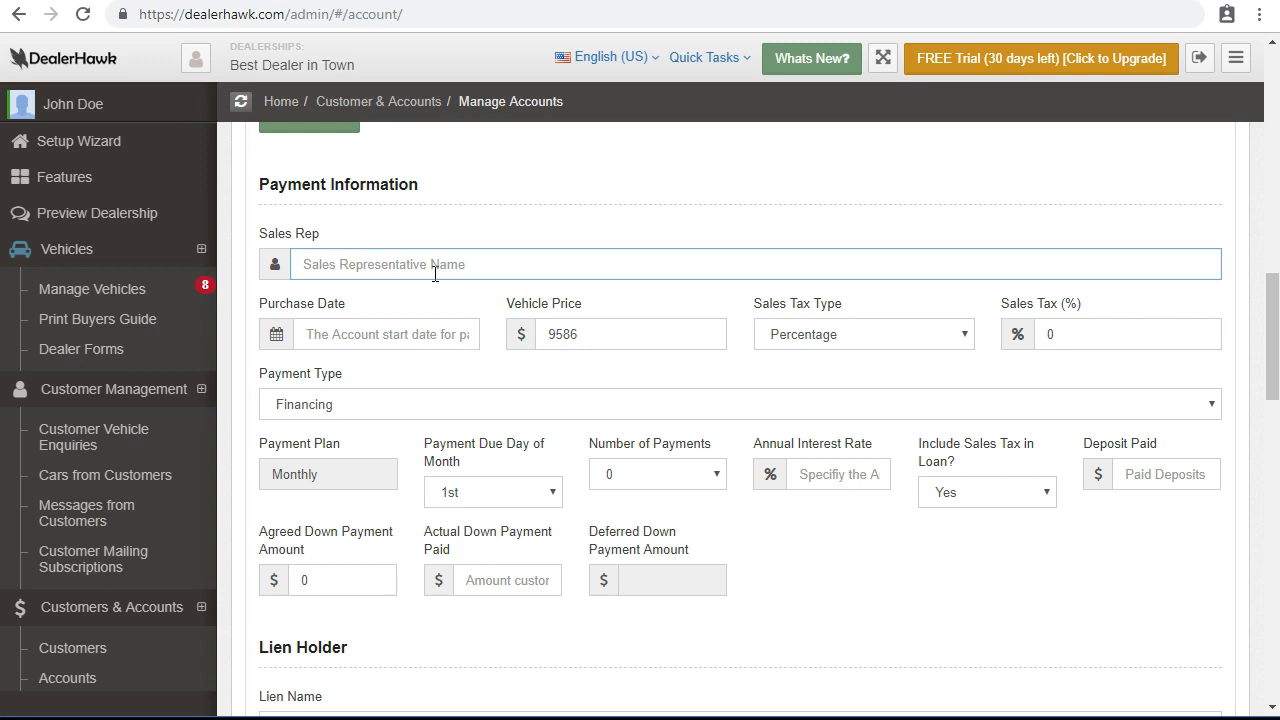
pyautogui.write('John Doe')
pyautogui.press('Tab')
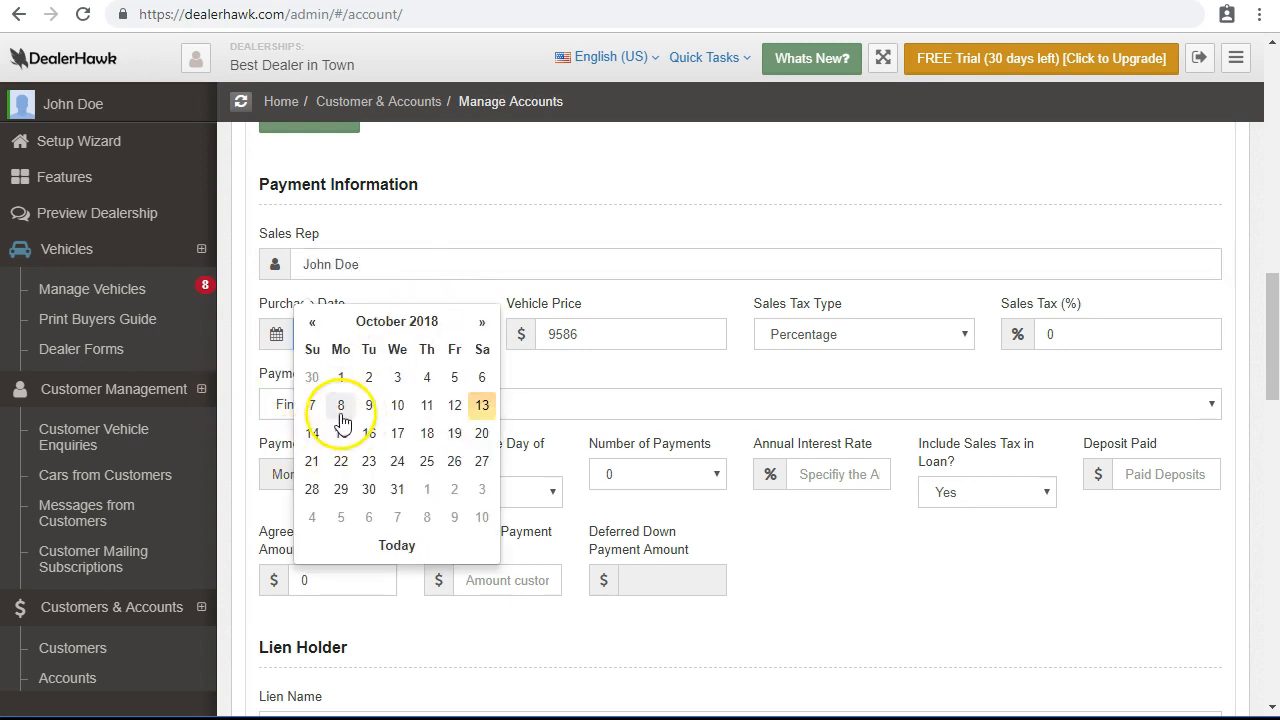
pyautogui.click(481, 405)
# Keep the 9586 vehicle price and set the sales tax type to Percentage at 6.75%.
pyautogui.click(617, 339)
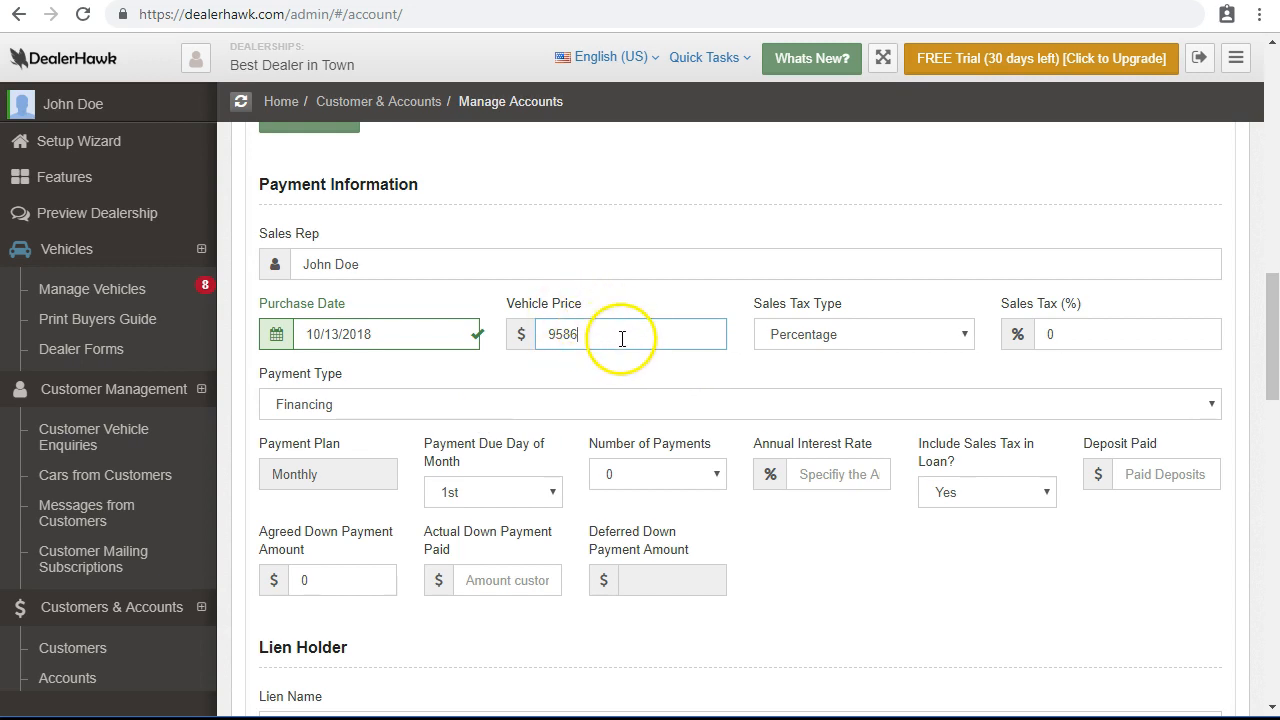
pyautogui.click(888, 342)
pyautogui.click(1072, 330)
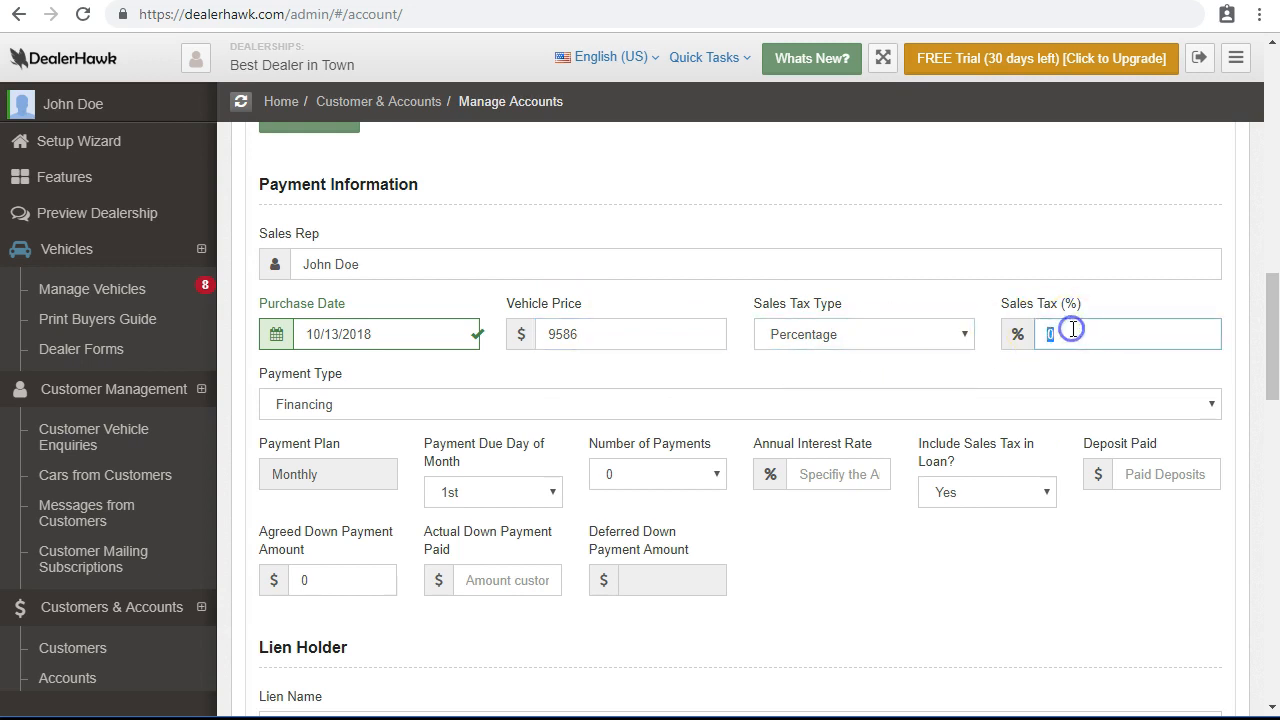
pyautogui.click(909, 323)
pyautogui.click(912, 374)
pyautogui.click(905, 336)
pyautogui.click(903, 357)
pyautogui.click(1093, 328)
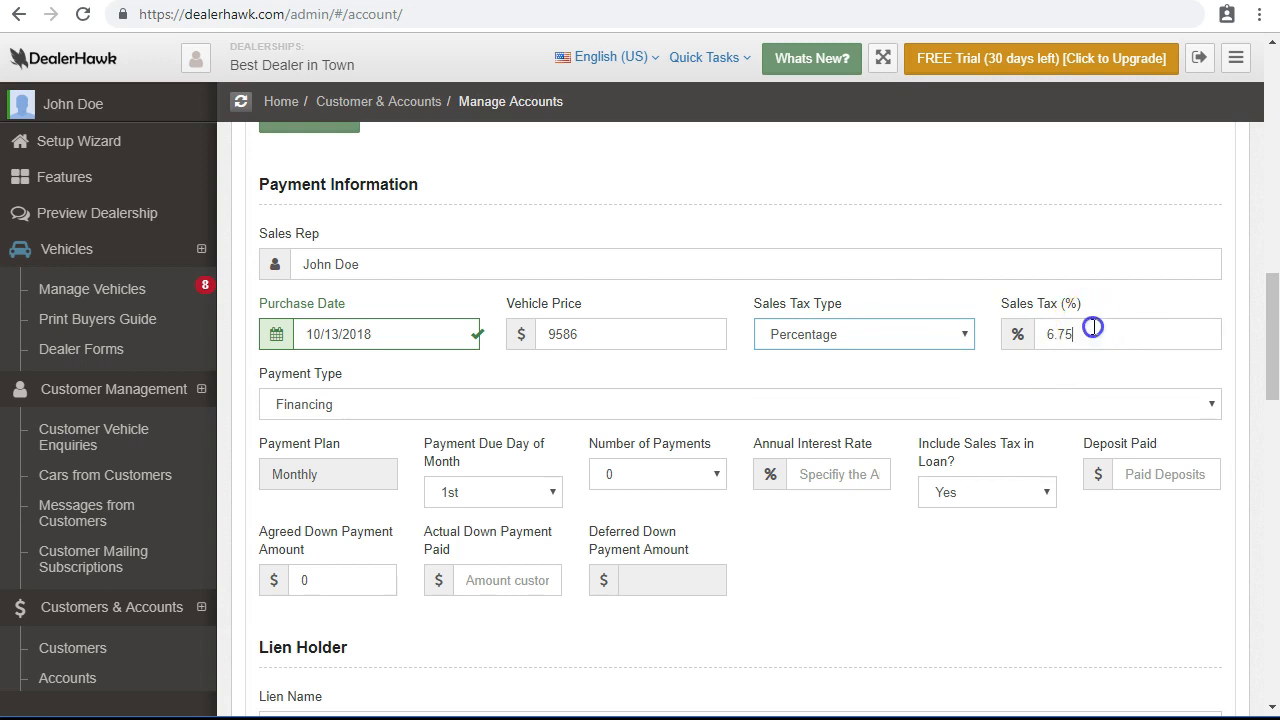
pyautogui.moveTo(1092, 329); pyautogui.dragTo(1005, 330)
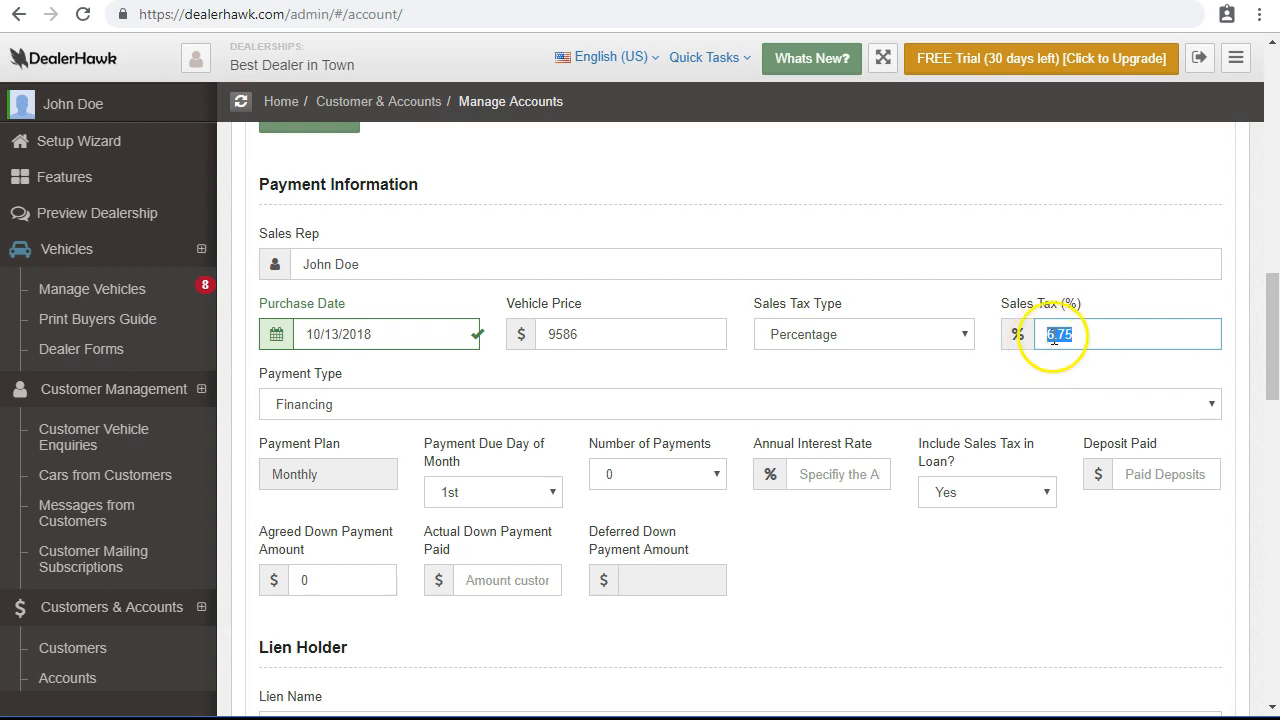
pyautogui.click(1043, 369)
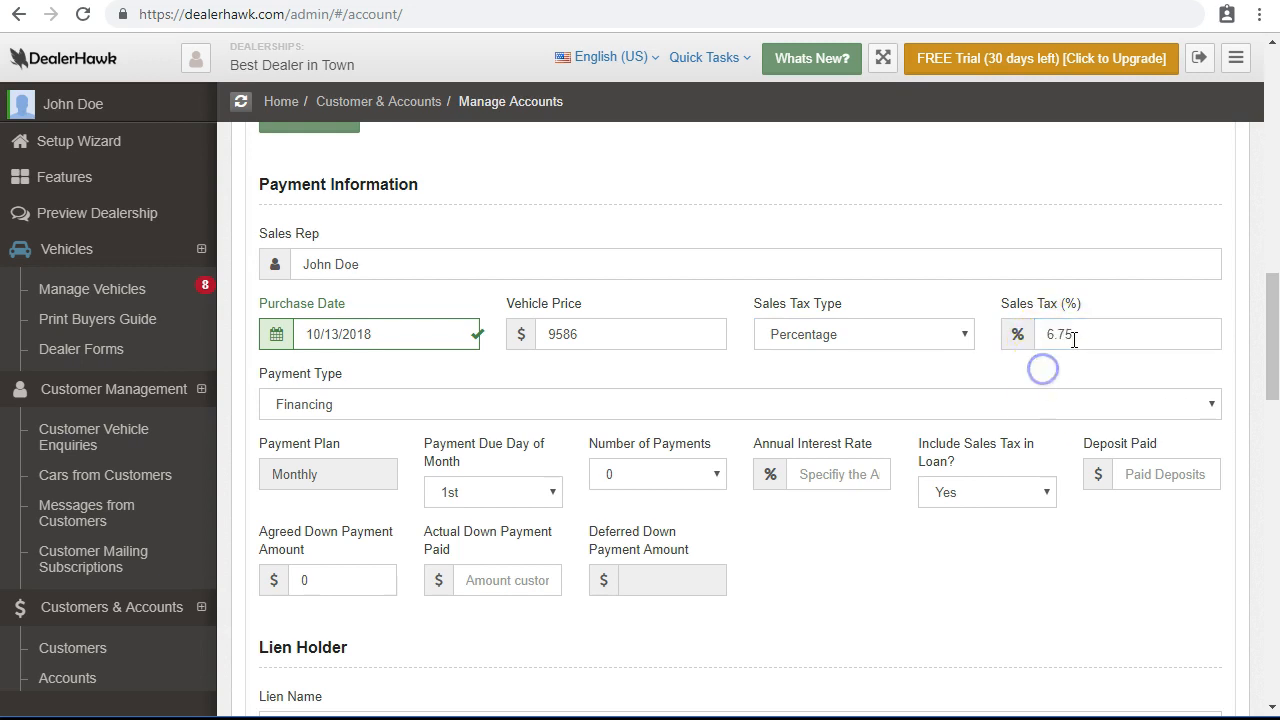
pyautogui.click(1082, 341)
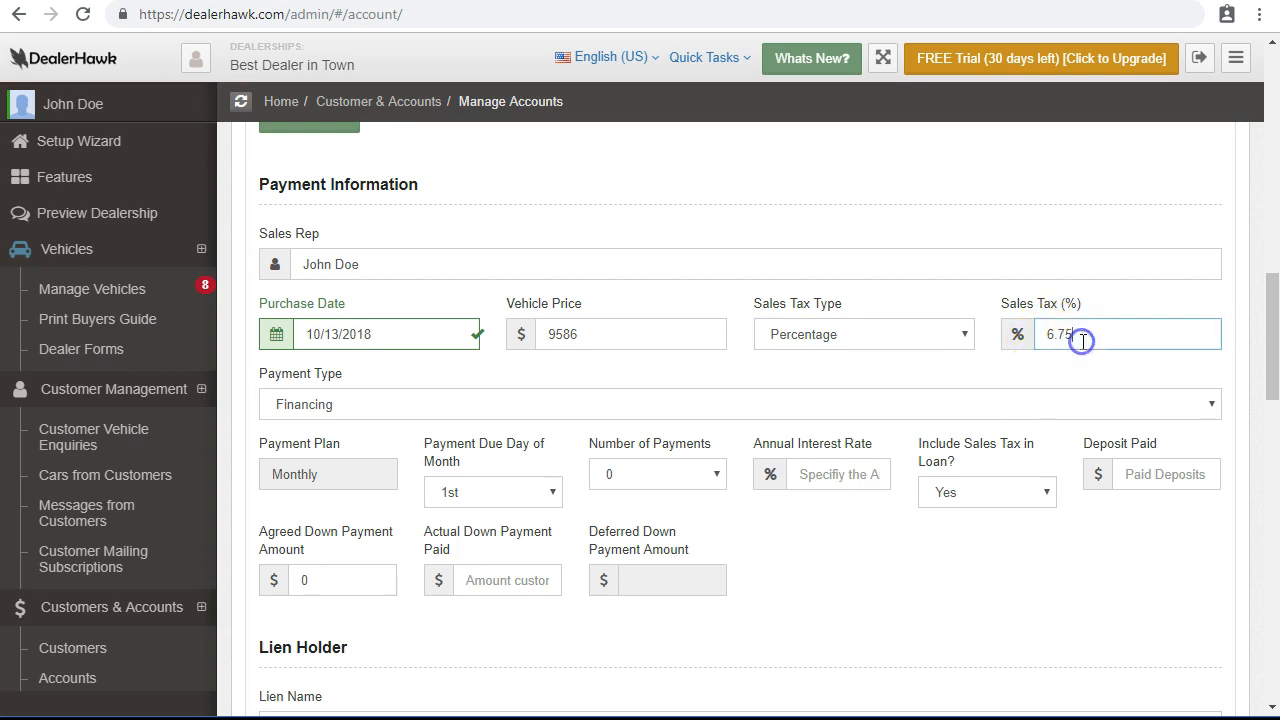
pyautogui.click(362, 414)
# Set the payment type back to Financing.
pyautogui.click(353, 440)
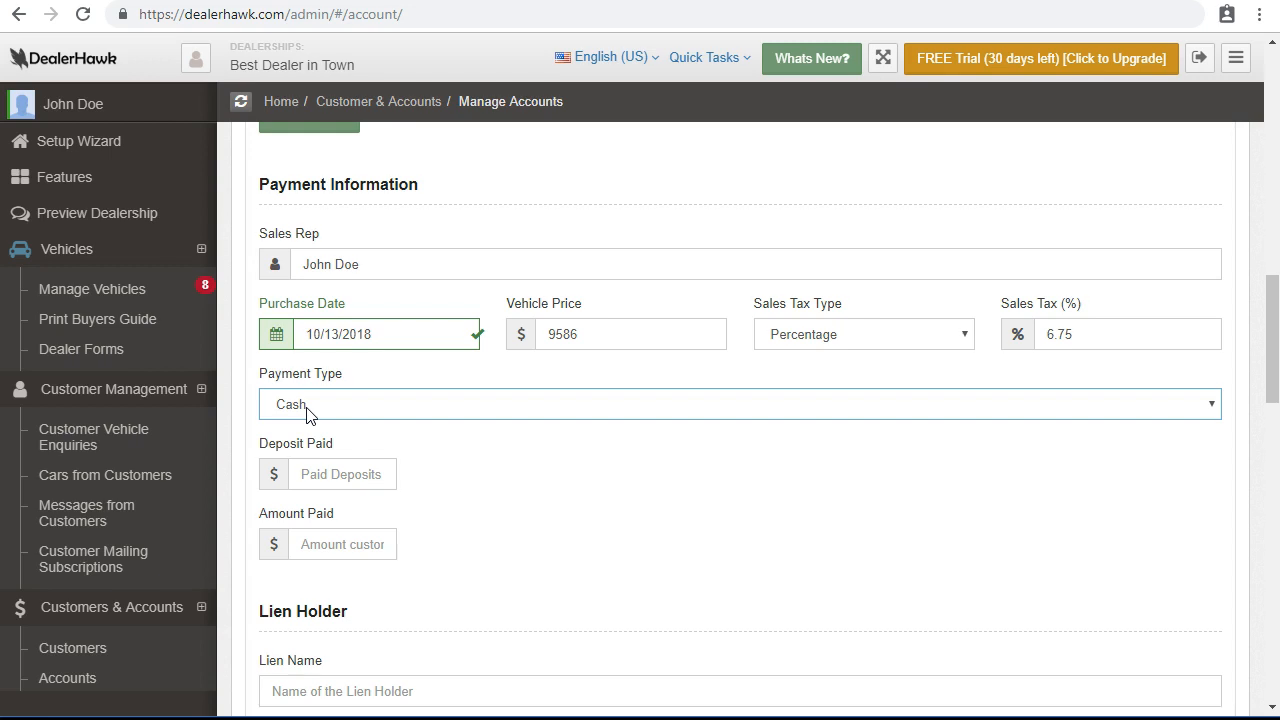
pyautogui.click(307, 410)
pyautogui.click(318, 427)
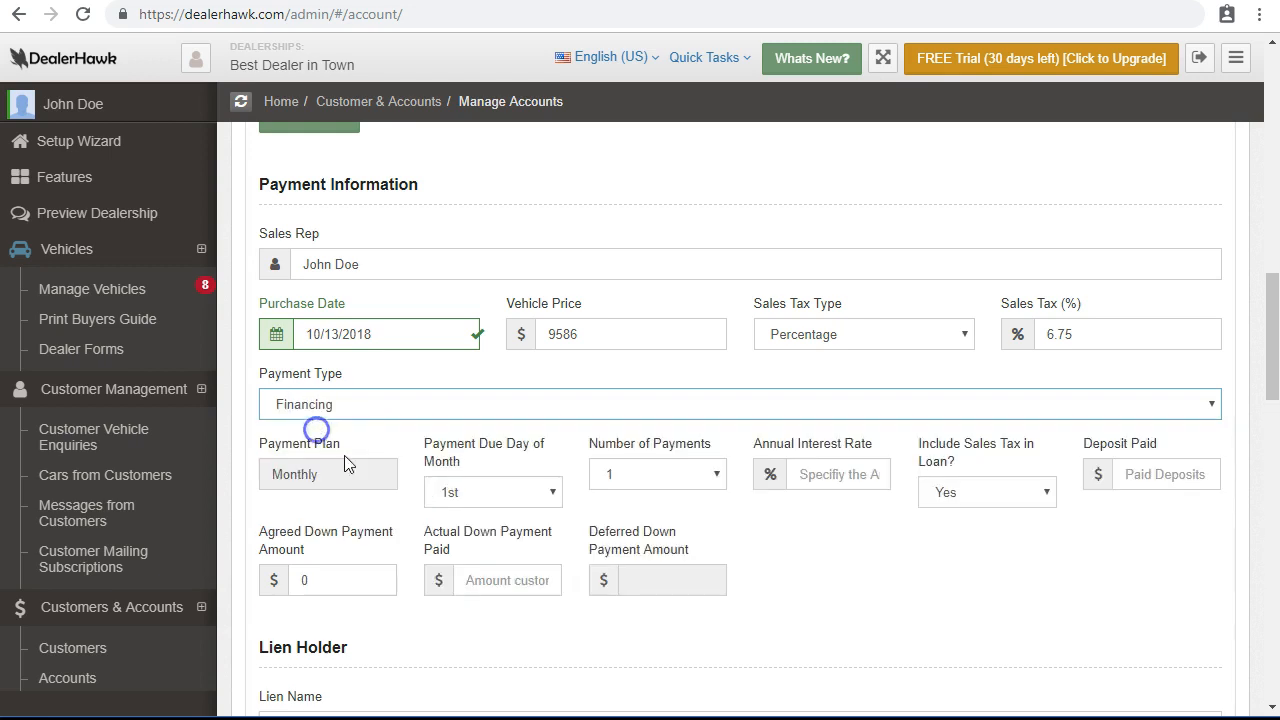
pyautogui.scroll(-1, 535, 528)
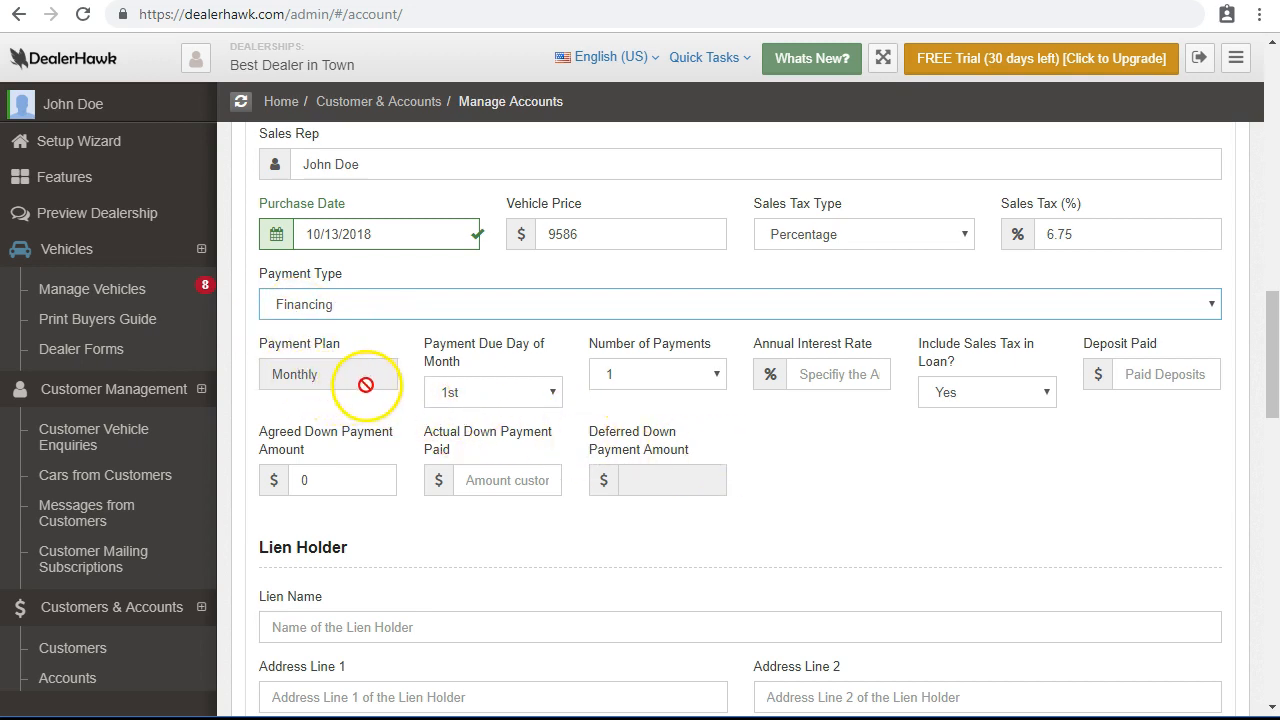
# Make the loan 13 monthly payments due on the 10th at 3.89% interest.
pyautogui.click(480, 400)
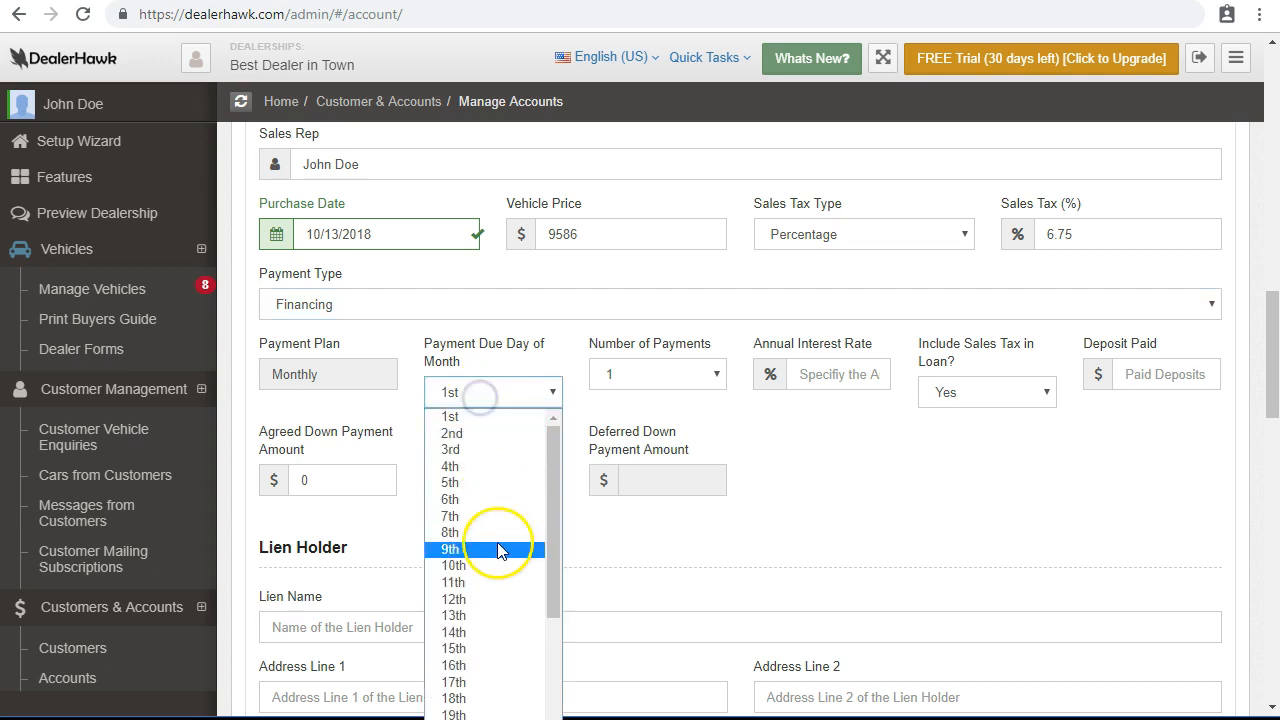
pyautogui.click(499, 563)
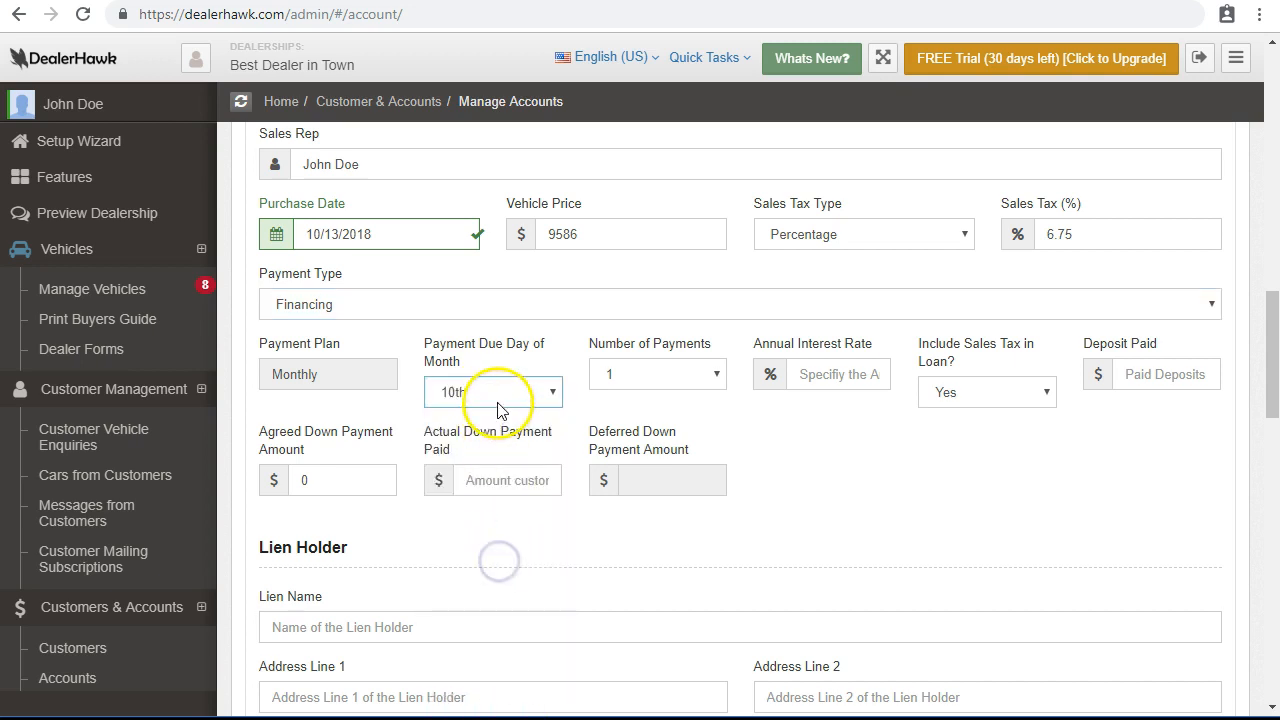
pyautogui.click(664, 372)
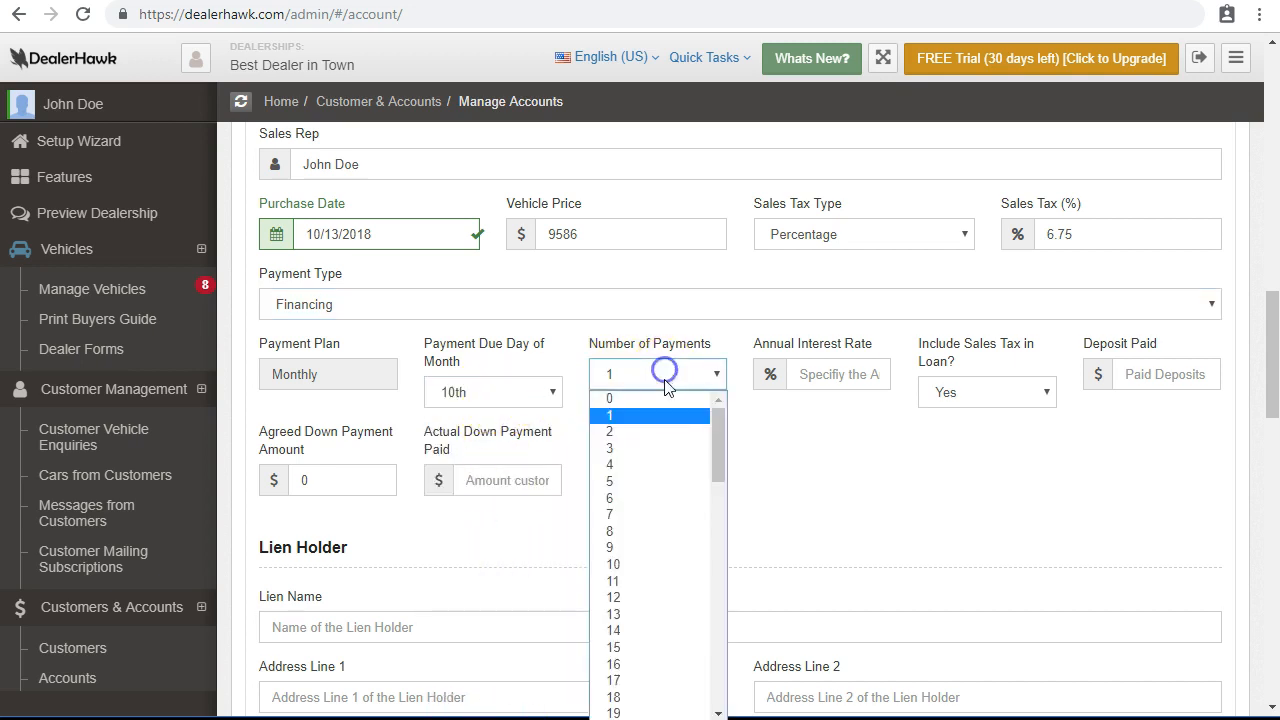
pyautogui.click(666, 613)
pyautogui.click(818, 376)
pyautogui.write('3.89')
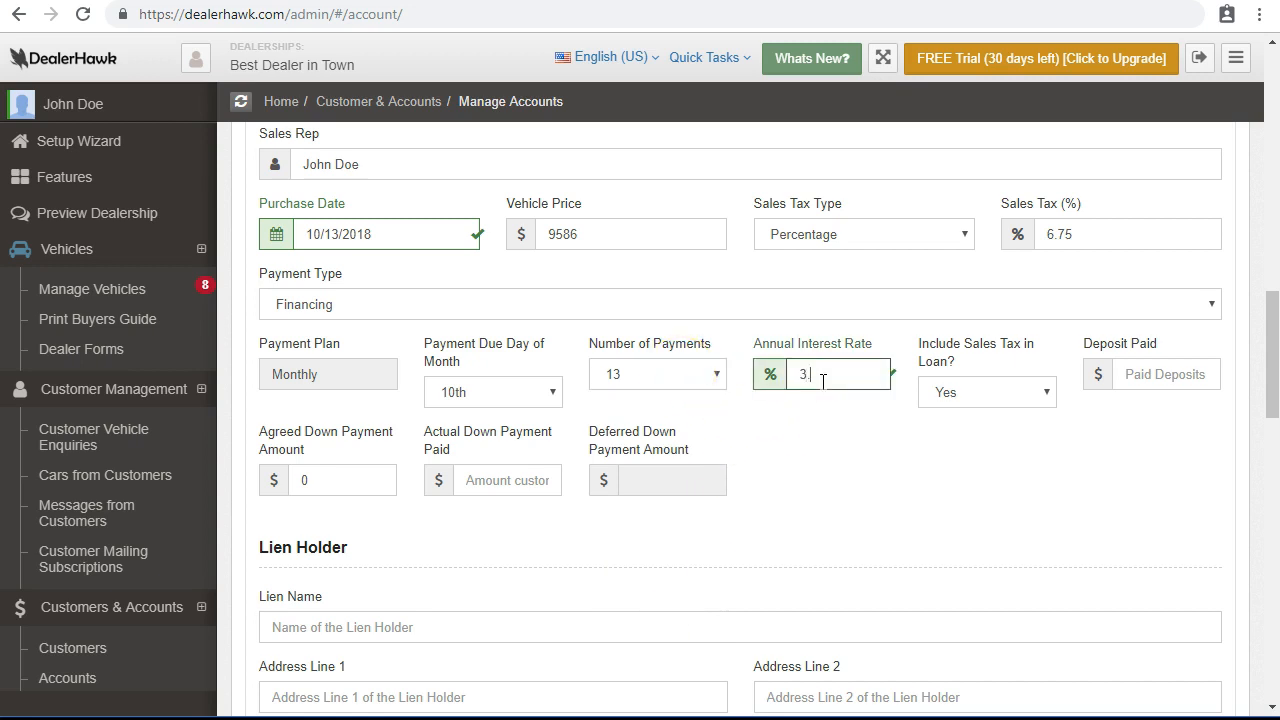
# Leave Include Sales Tax in Loan set to Yes.
pyautogui.click(955, 396)
pyautogui.click(970, 400)
pyautogui.click(968, 398)
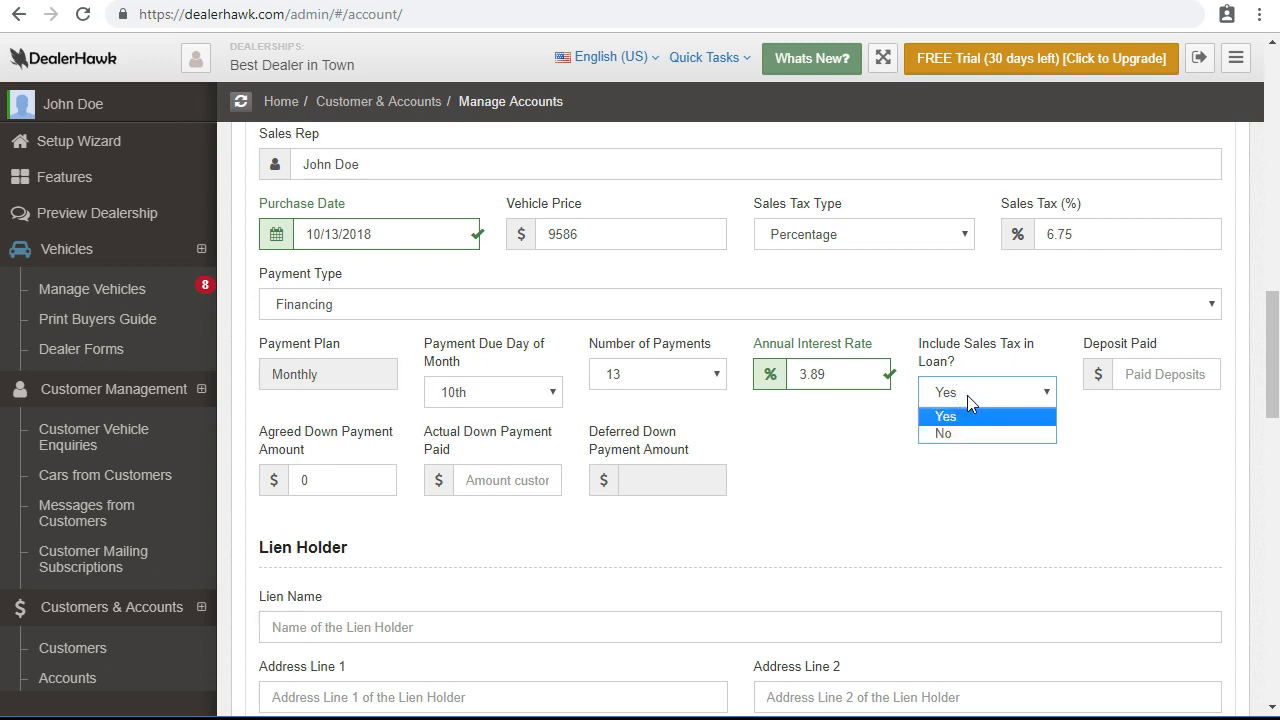
pyautogui.click(967, 398)
pyautogui.click(1154, 372)
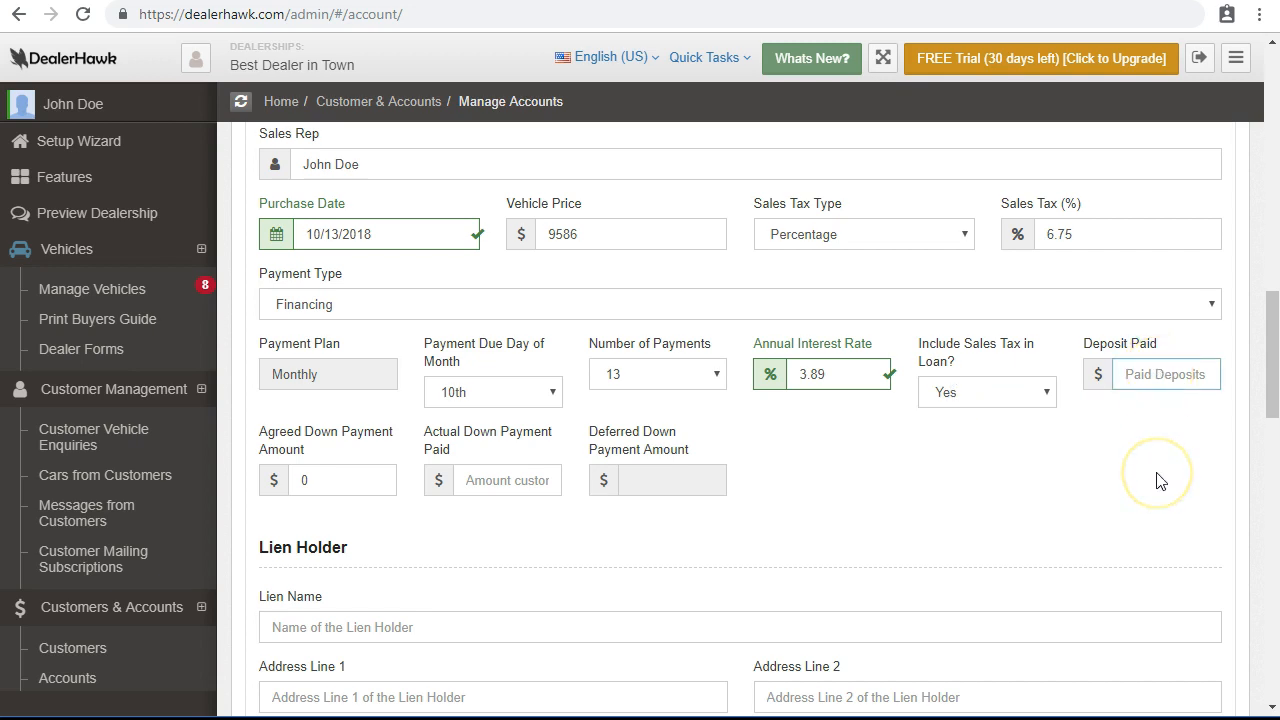
# Record a 250 deposit, a 2000 agreed down payment and 1500 actually paid.
pyautogui.write('250')
pyautogui.click(1157, 478)
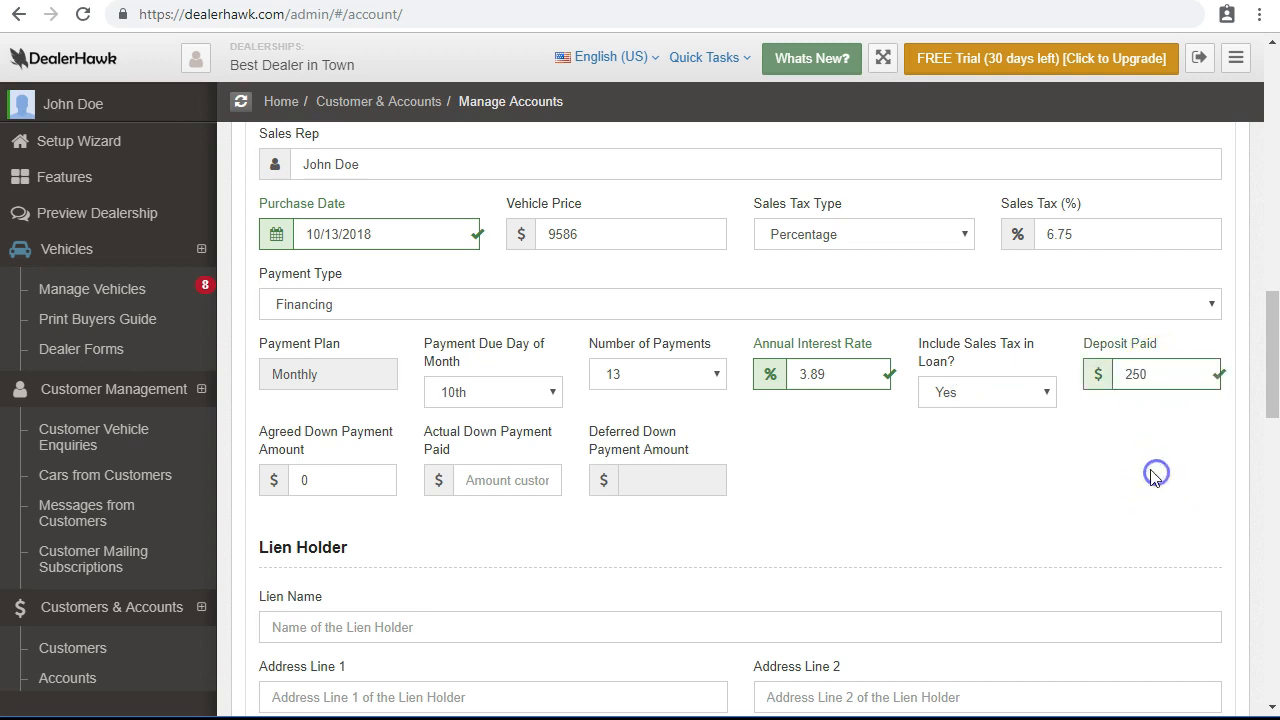
pyautogui.scroll(-1, 335, 425)
pyautogui.click(340, 380)
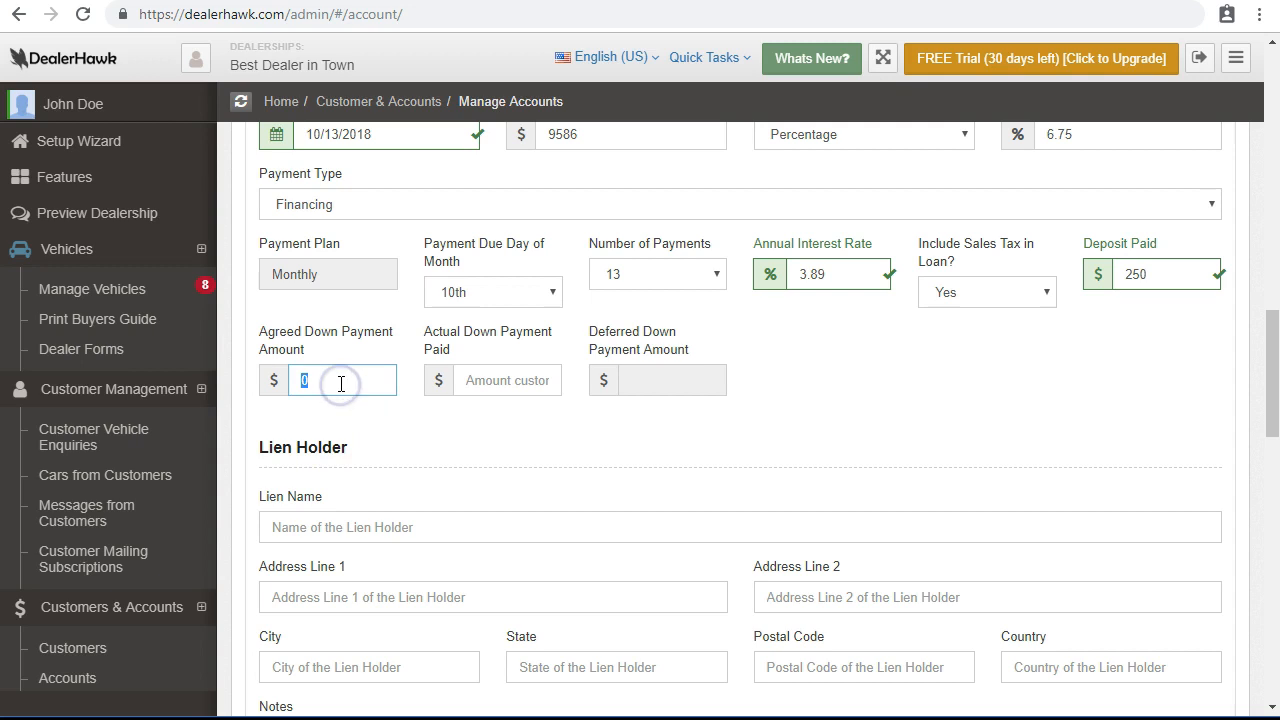
pyautogui.write('2000')
pyautogui.click(486, 383)
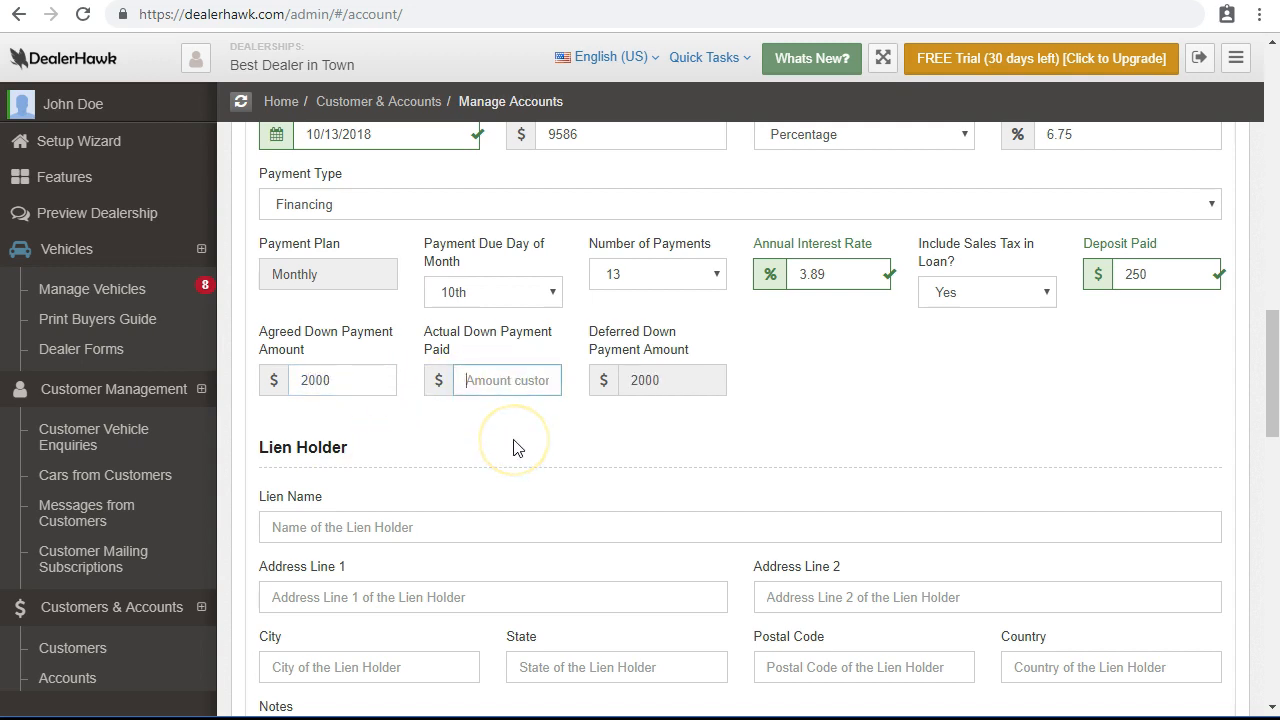
pyautogui.write('1500')
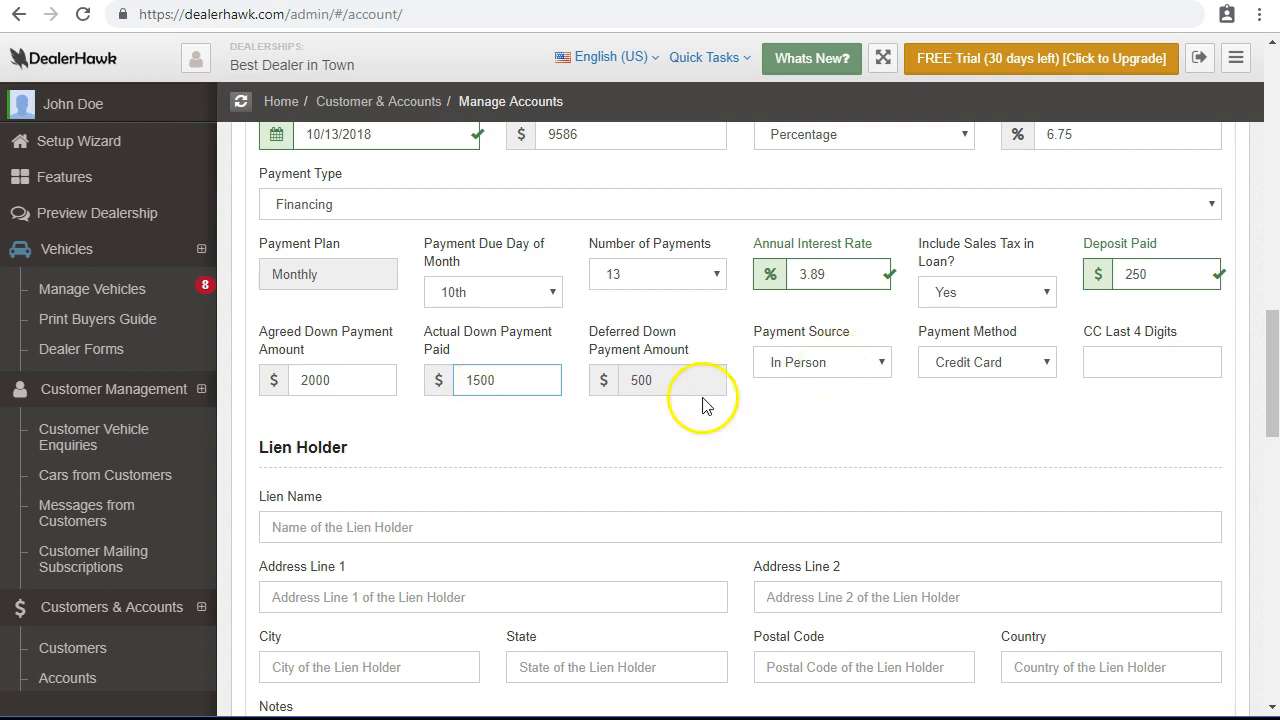
# Enter the credit card's last four digits for the down payment.
pyautogui.click(1129, 364)
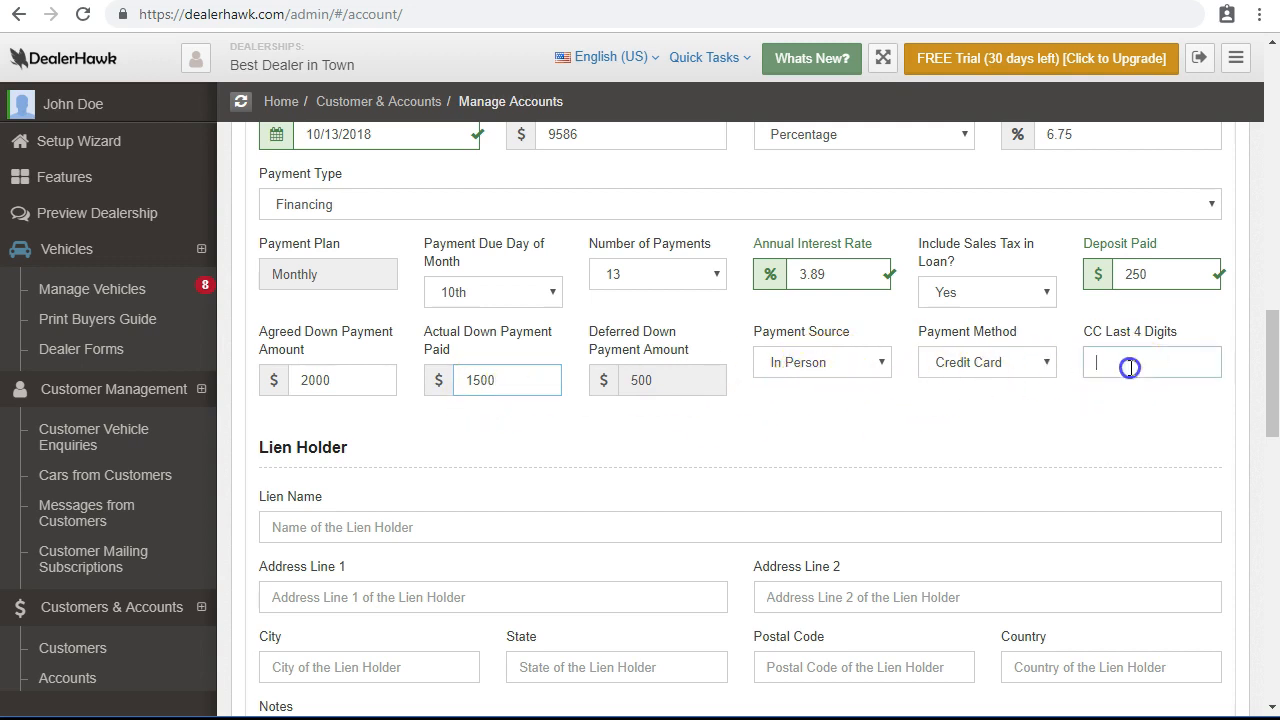
pyautogui.write('9685')
pyautogui.click(1131, 400)
pyautogui.click(1134, 396)
pyautogui.click(1150, 358)
pyautogui.scroll(-2, 1094, 446)
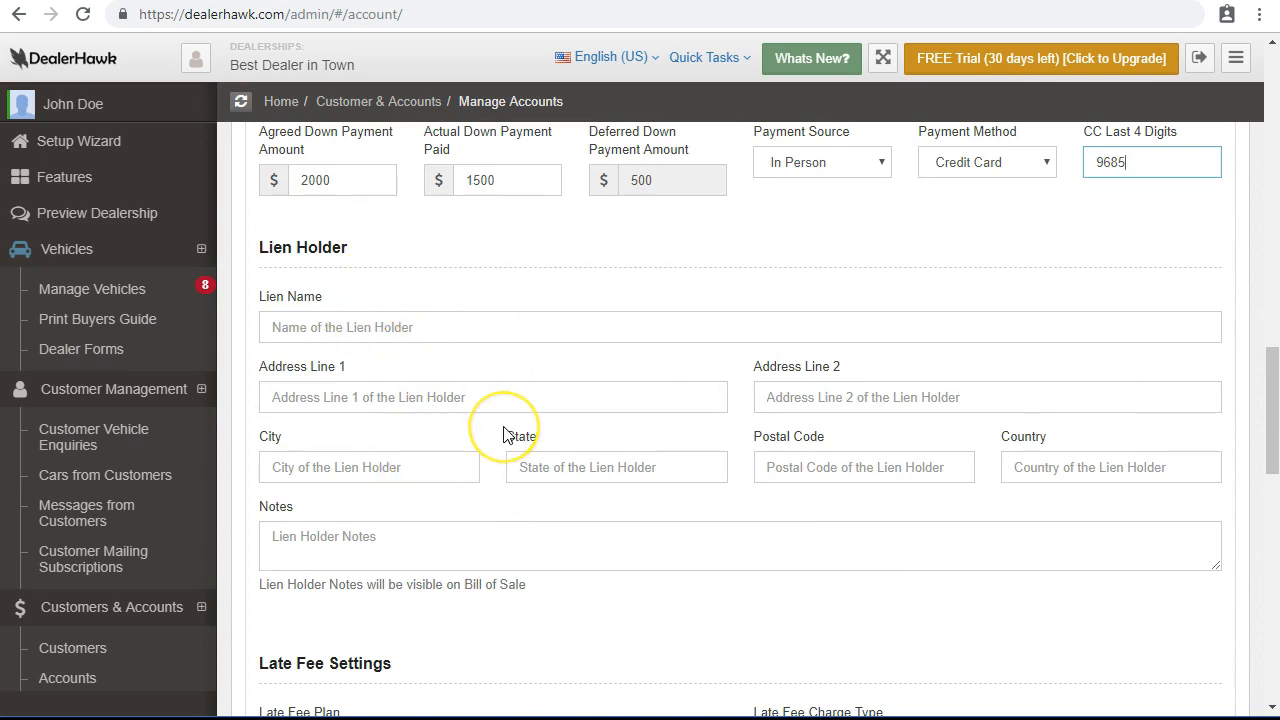
pyautogui.scroll(-5, 504, 434)
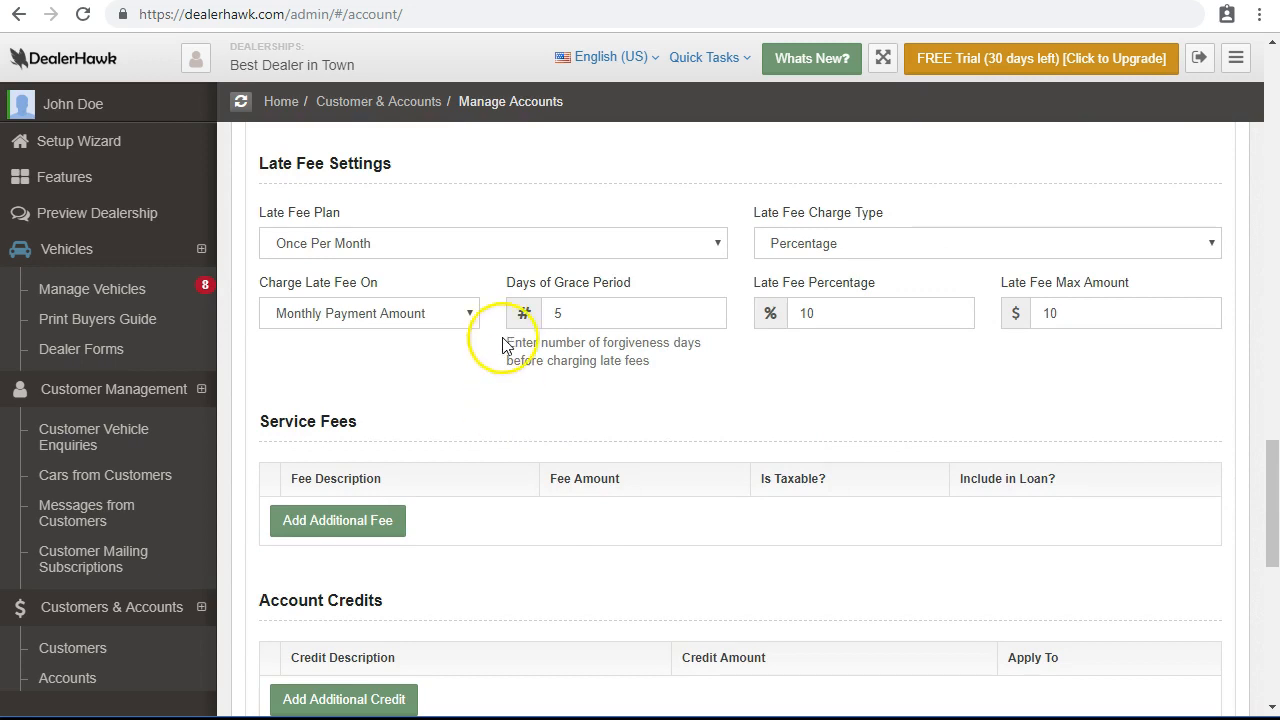
# Keep the late fee at Once Per Month, Percentage, based on Monthly Payment Amount.
pyautogui.click(449, 246)
pyautogui.click(443, 267)
pyautogui.click(423, 246)
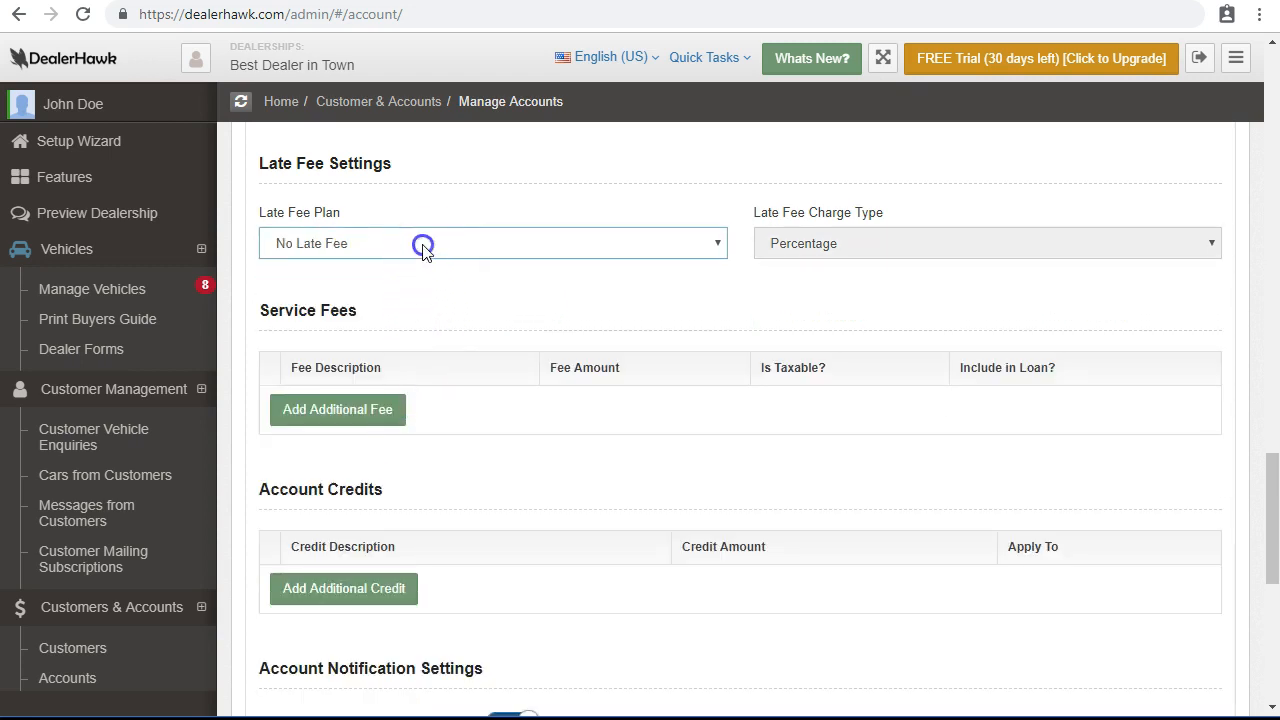
pyautogui.click(417, 289)
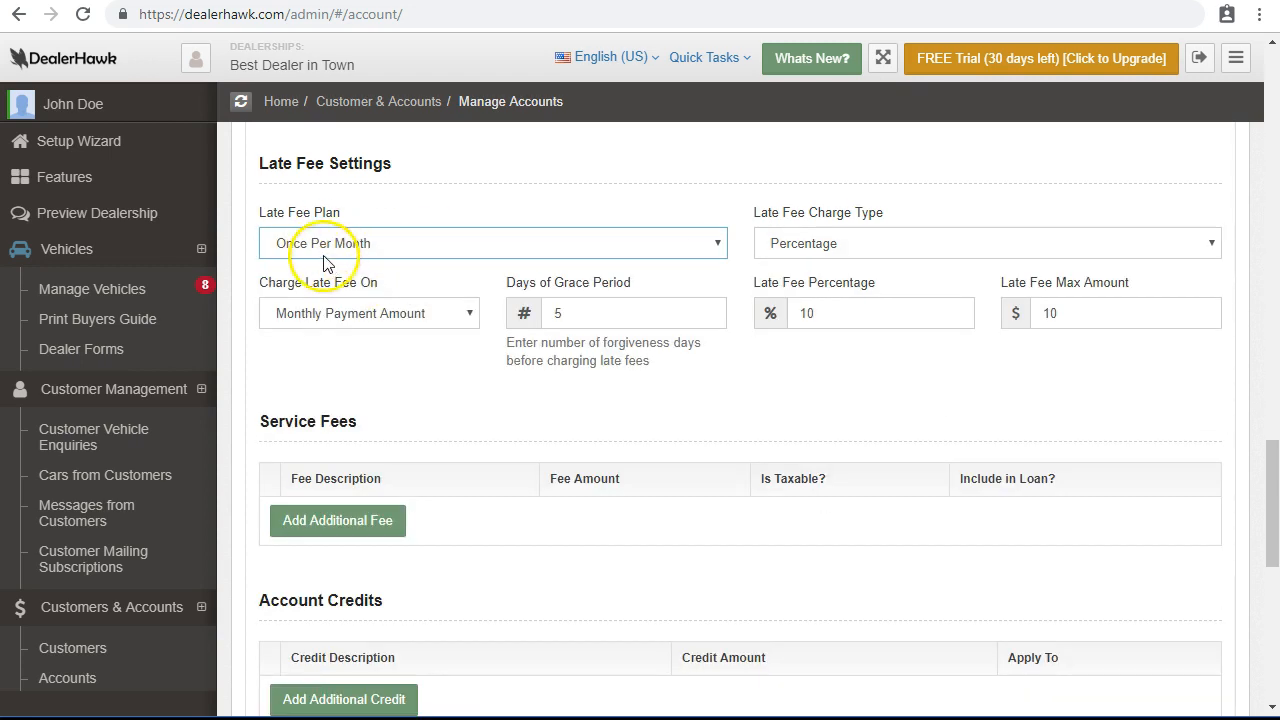
pyautogui.click(943, 247)
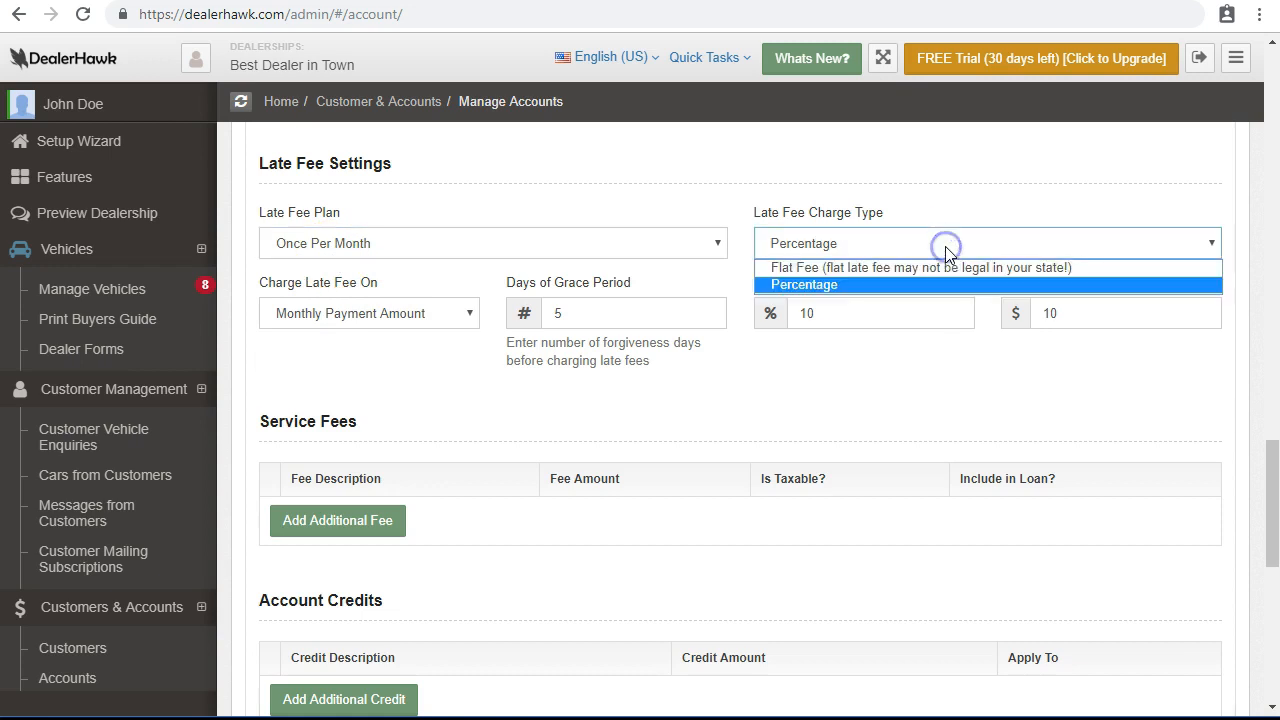
pyautogui.click(908, 209)
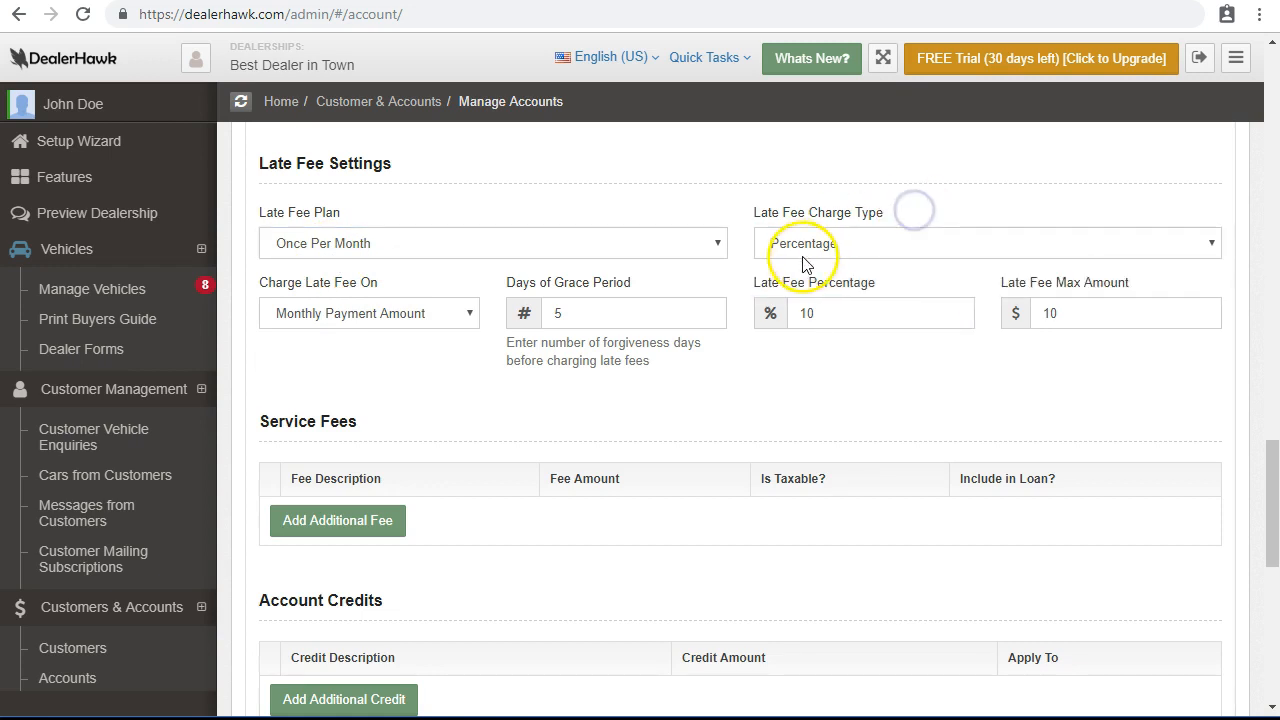
pyautogui.click(368, 320)
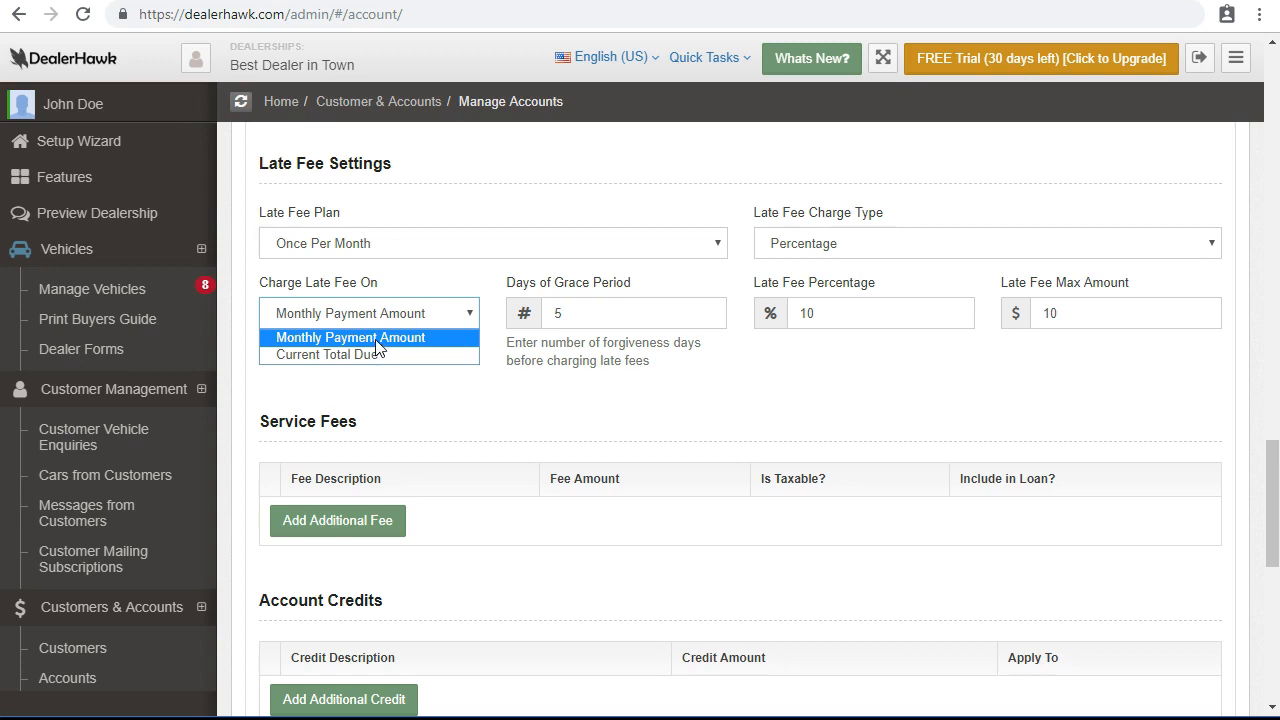
pyautogui.click(348, 342)
# Raise the late fee maximum amount to 50.
pyautogui.click(626, 318)
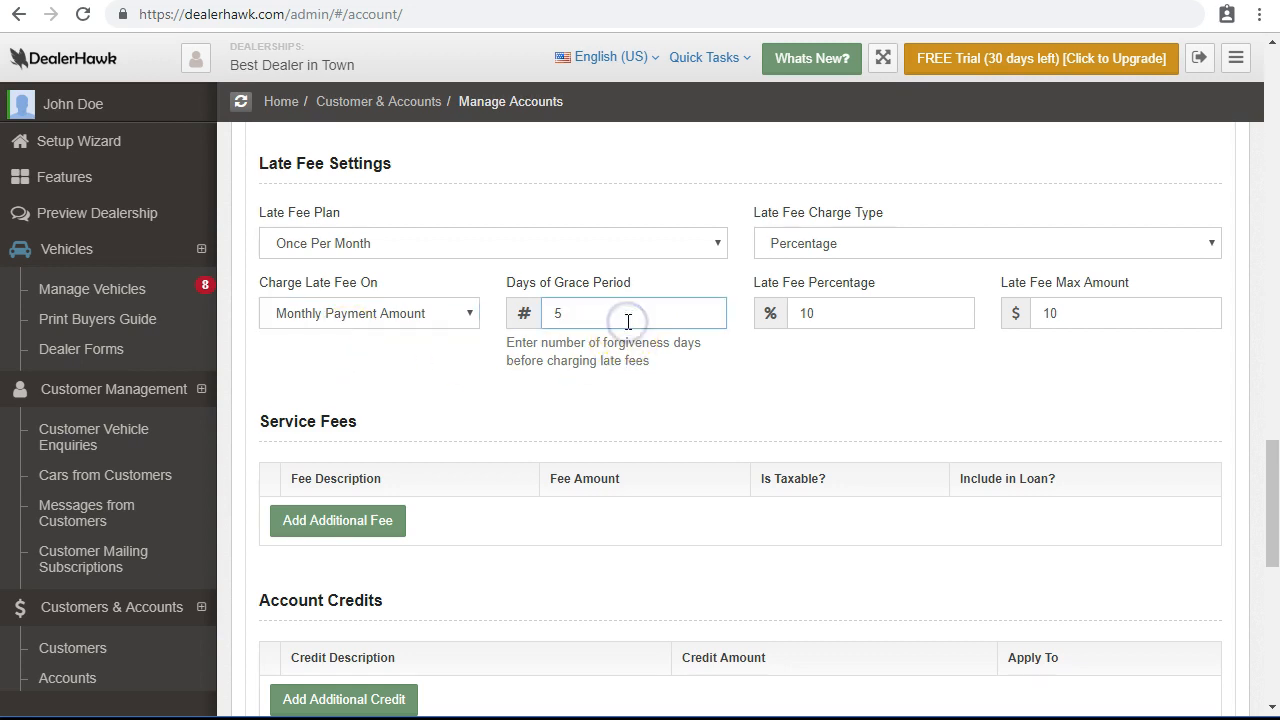
pyautogui.click(569, 322)
pyautogui.doubleClick(812, 313)
pyautogui.doubleClick(1091, 325)
pyautogui.write('50')
pyautogui.click(903, 354)
pyautogui.scroll(-1, 906, 357)
# Add a Document Fees service fee of 250.
pyautogui.click(410, 411)
pyautogui.click(505, 430)
pyautogui.write('Document')
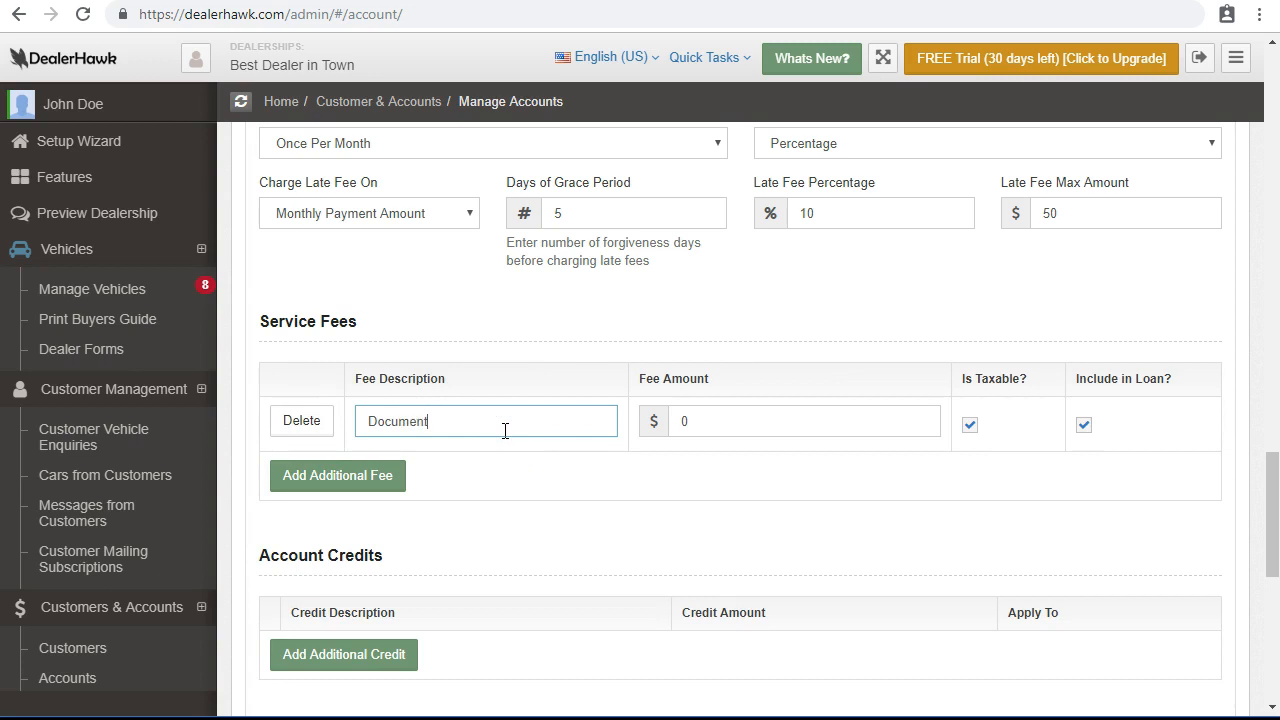
pyautogui.press('Tab')
pyautogui.hotkey('shift', 'Tab')
pyautogui.press('End')
pyautogui.write('Fee')
pyautogui.press('Tab')
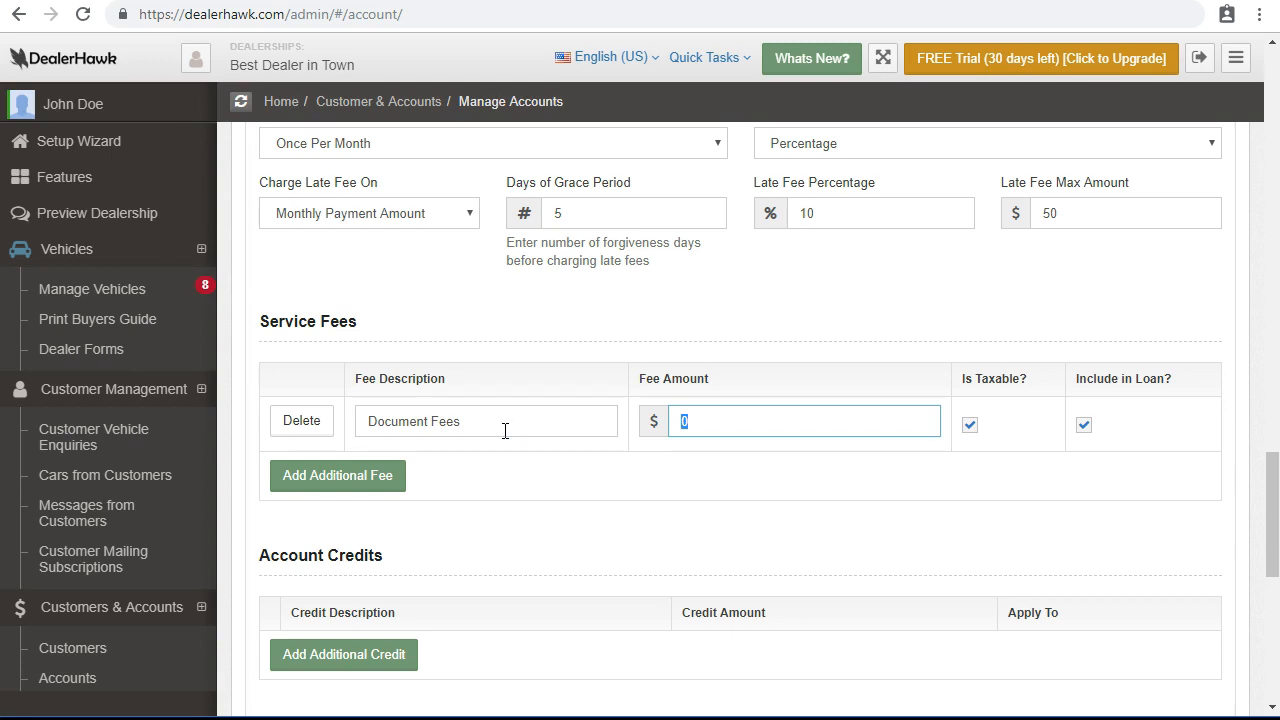
pyautogui.write('25')
# Add a 1250 'First a Time Buyer' account credit and choose what it applies to.
pyautogui.scroll(-1, 505, 431)
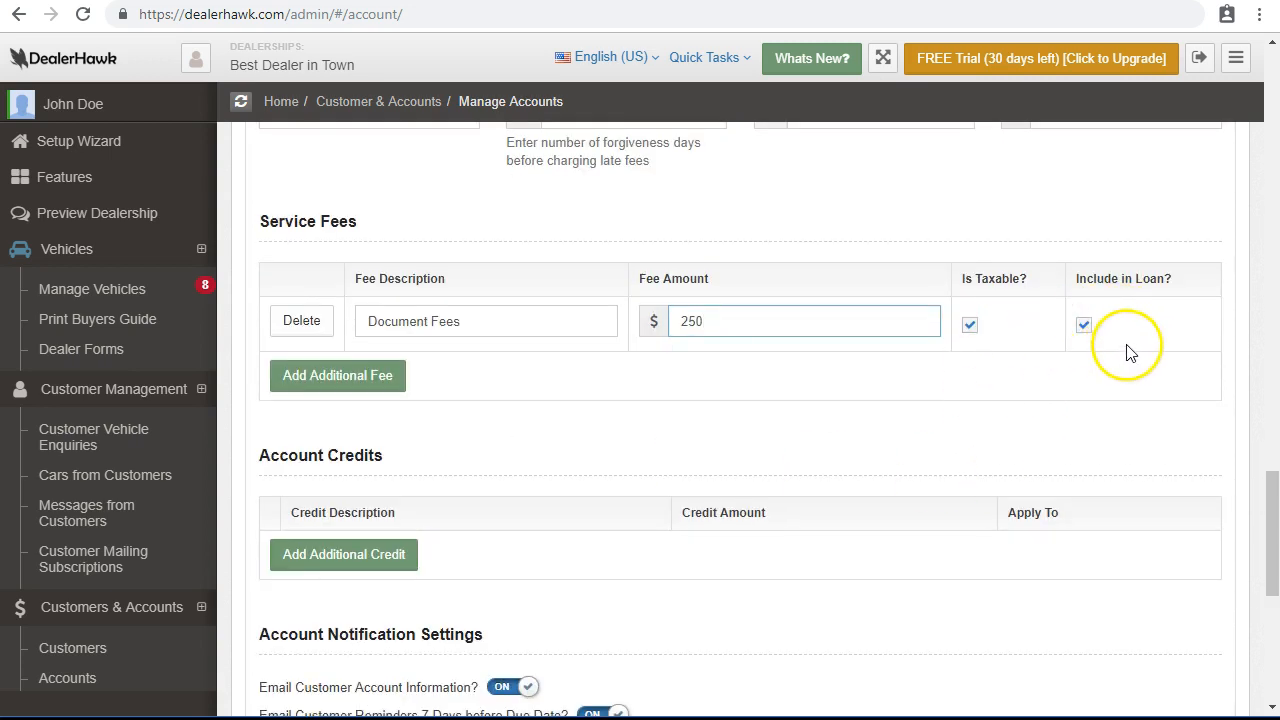
pyautogui.scroll(-2, 520, 400)
pyautogui.click(306, 366)
pyautogui.click(446, 362)
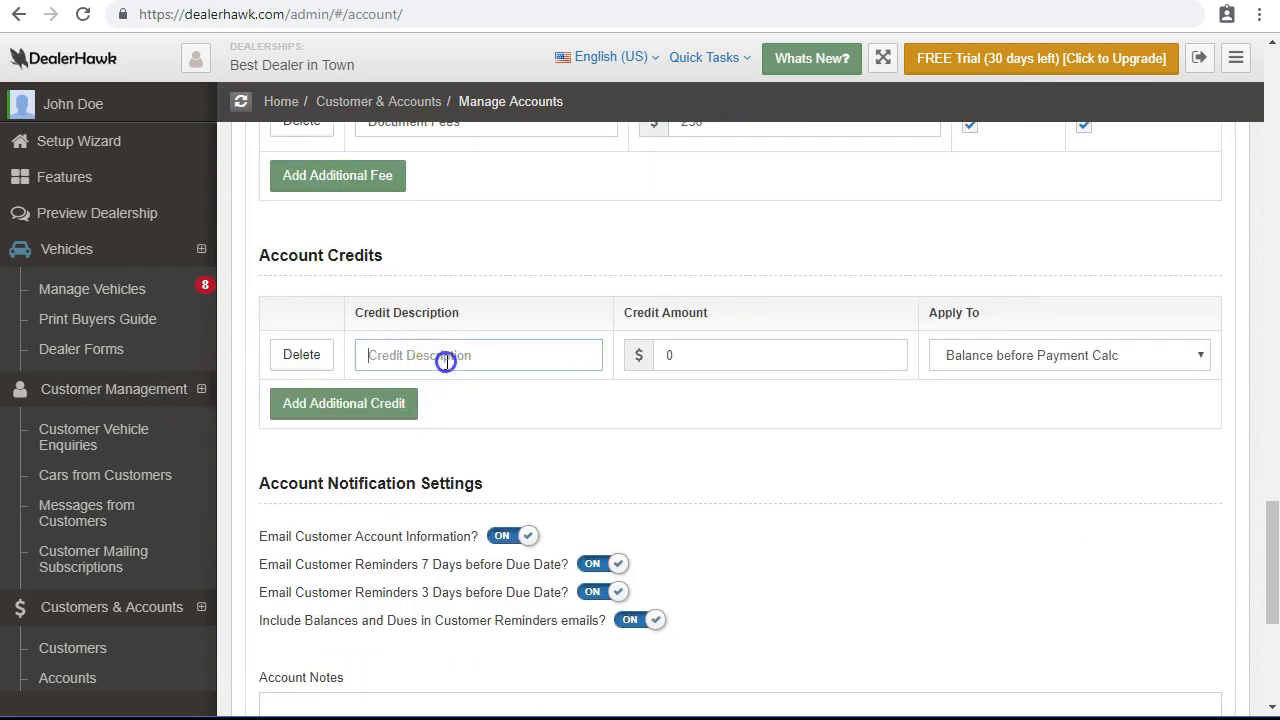
pyautogui.write('First a T')
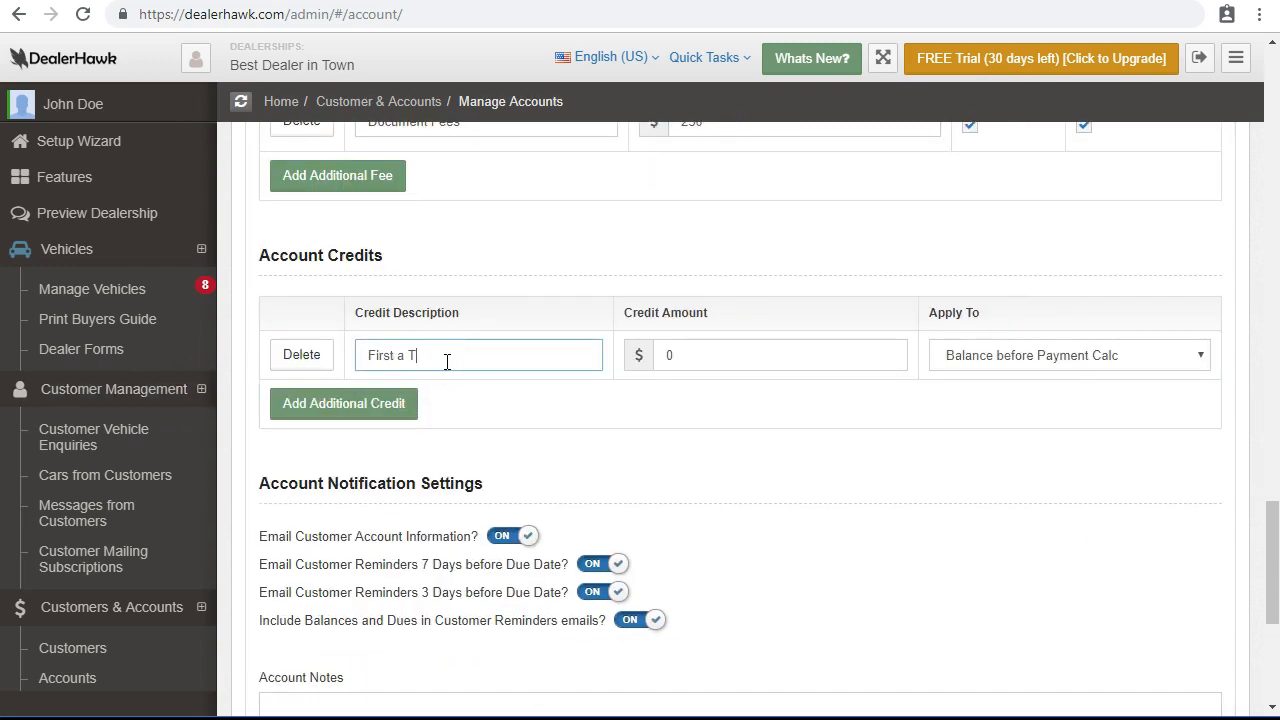
pyautogui.write('ime Buyer')
pyautogui.press('Tab')
pyautogui.write('12')
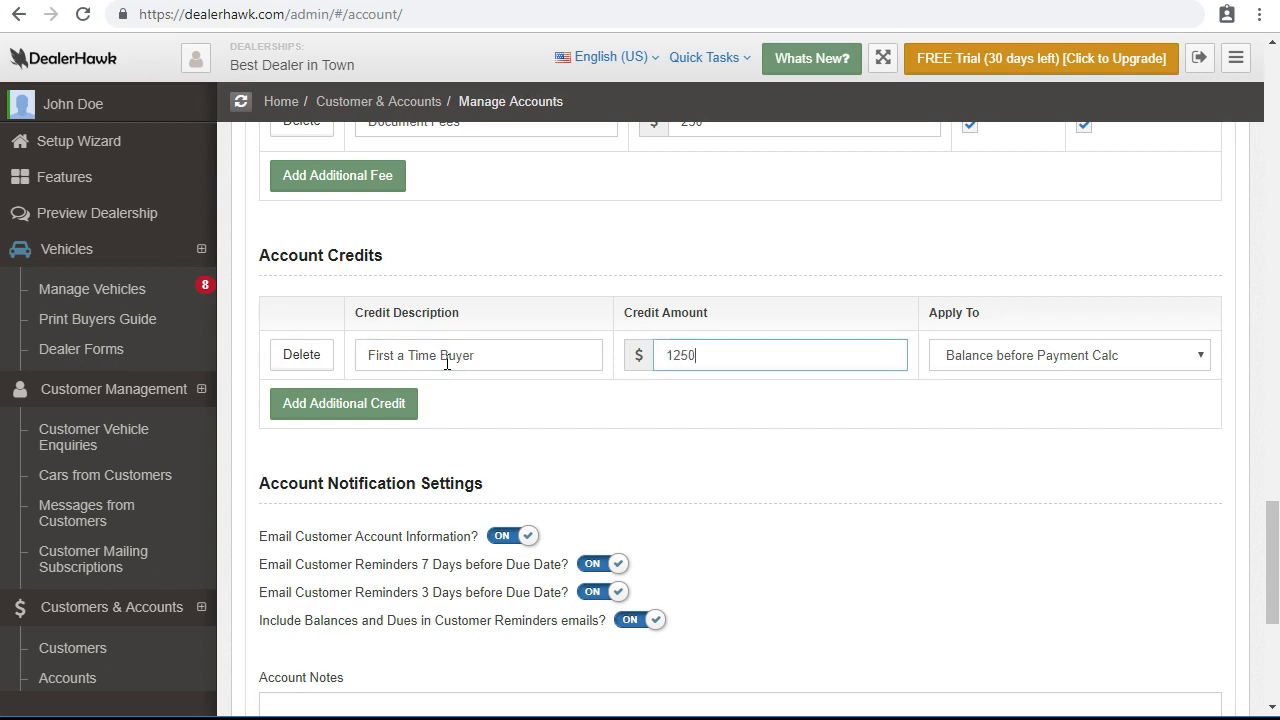
pyautogui.scroll(-1, 886, 551)
pyautogui.click(1085, 254)
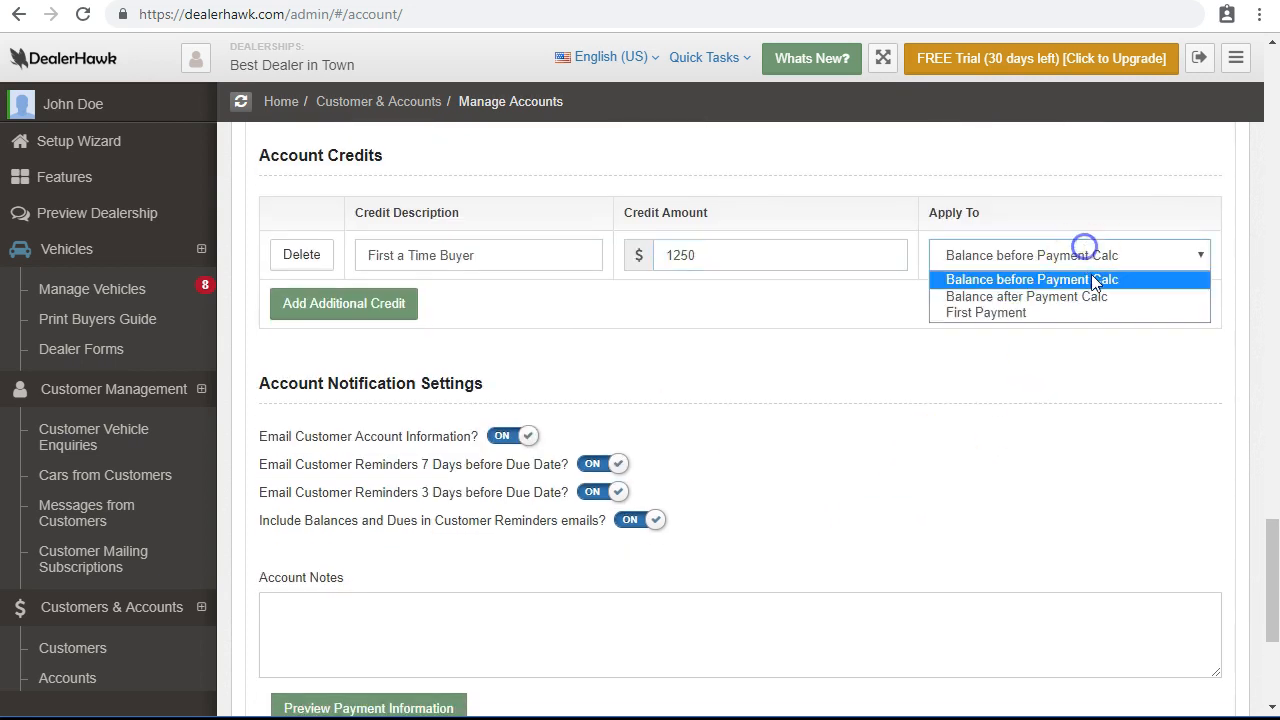
# Keep the credit on Balance before Payment Calc and preview the payment information.
pyautogui.click(1073, 360)
pyautogui.scroll(-2, 323, 343)
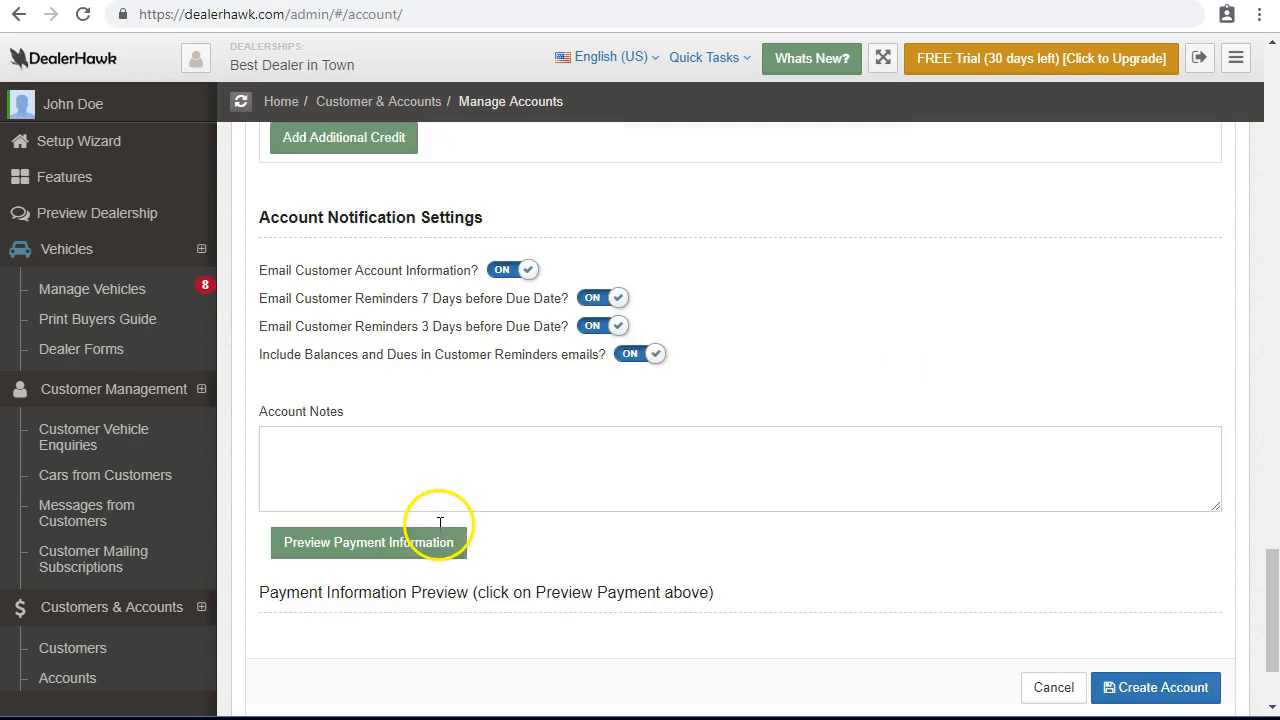
pyautogui.scroll(-2, 440, 522)
pyautogui.click(420, 414)
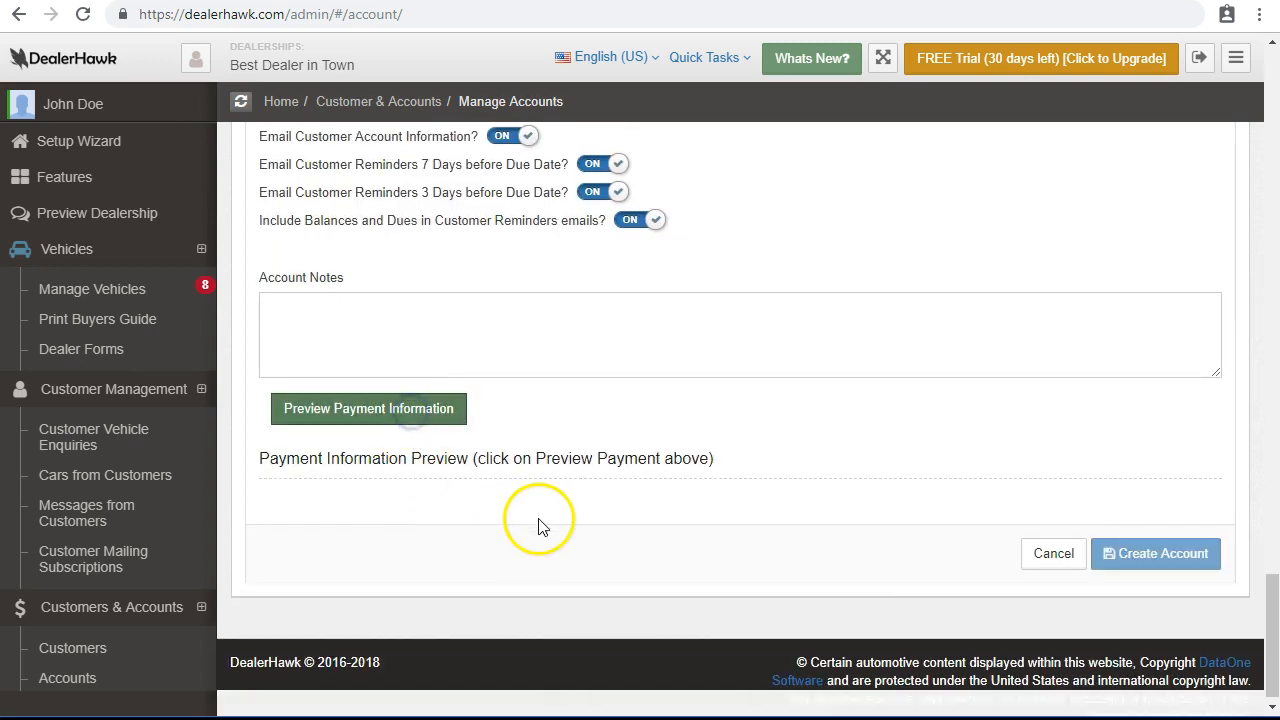
# Review the schedule: 2000 down and 13 monthly payments of 355.14 ending 11/10/2019.
pyautogui.scroll(-3, 543, 517)
pyautogui.moveTo(613, 478); pyautogui.dragTo(646, 470)
pyautogui.scroll(-2, 665, 356)
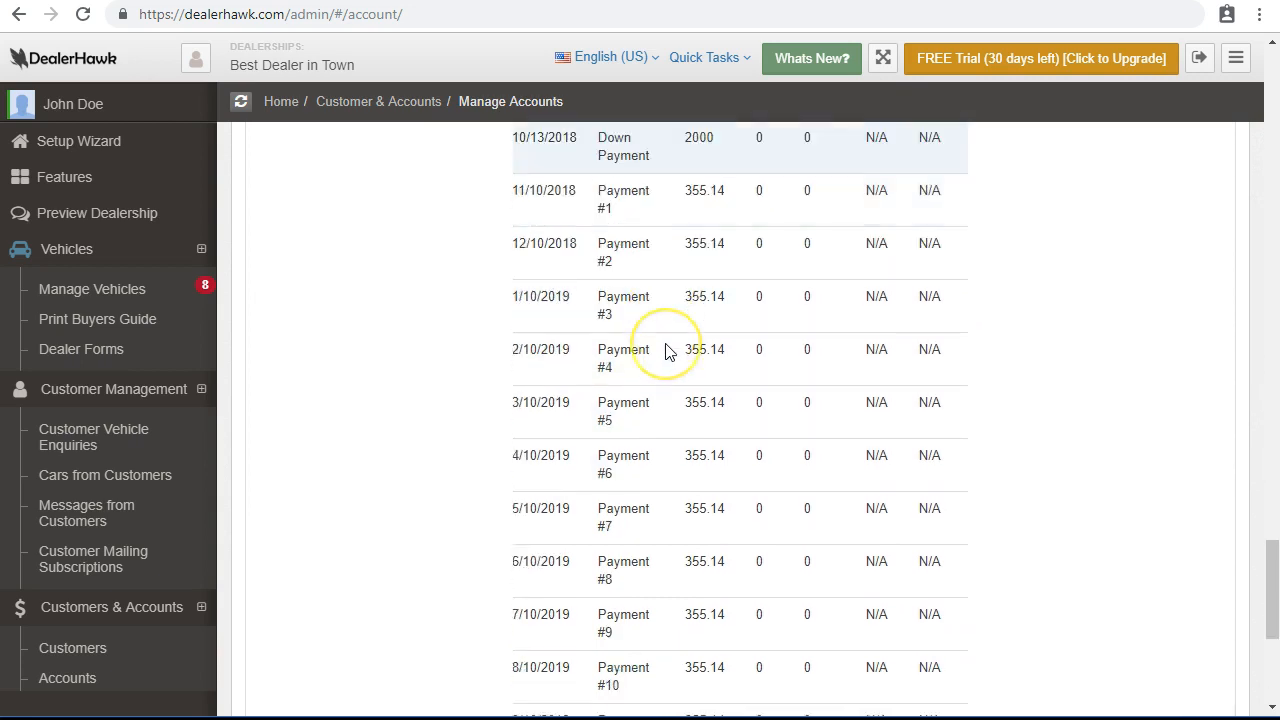
pyautogui.scroll(-3, 668, 352)
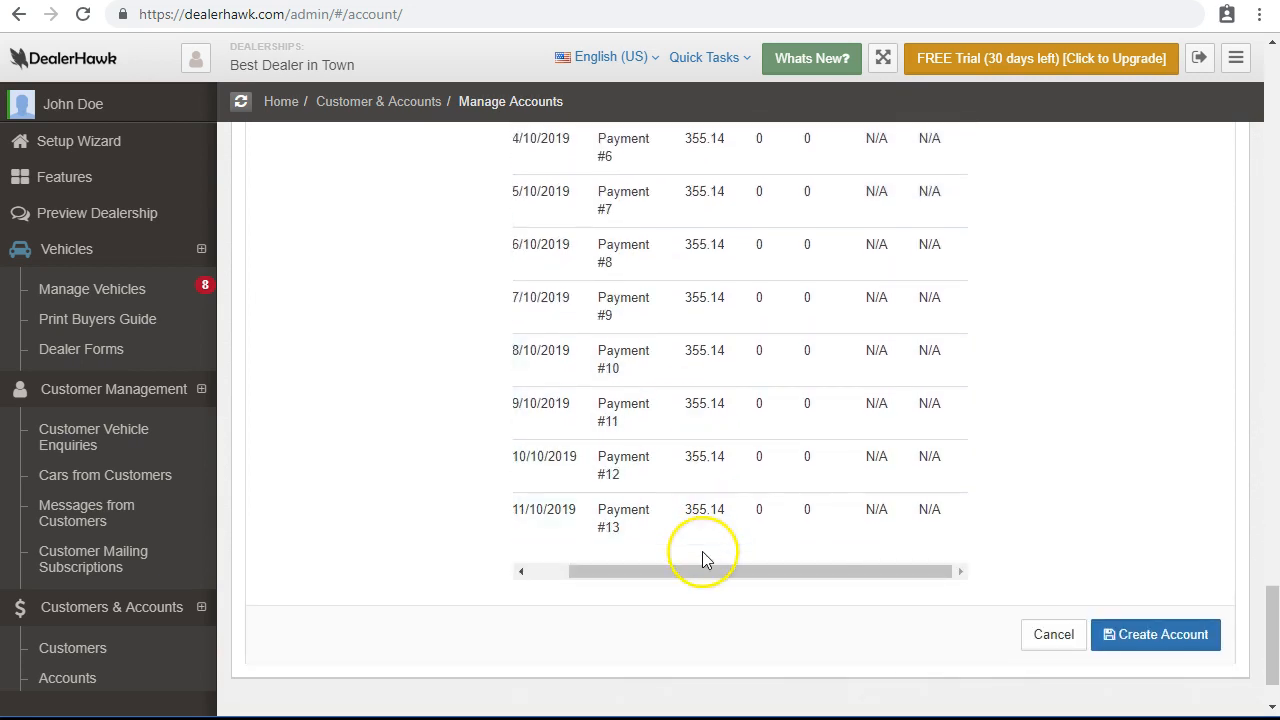
pyautogui.scroll(2, 700, 550)
pyautogui.scroll(-4, 695, 570)
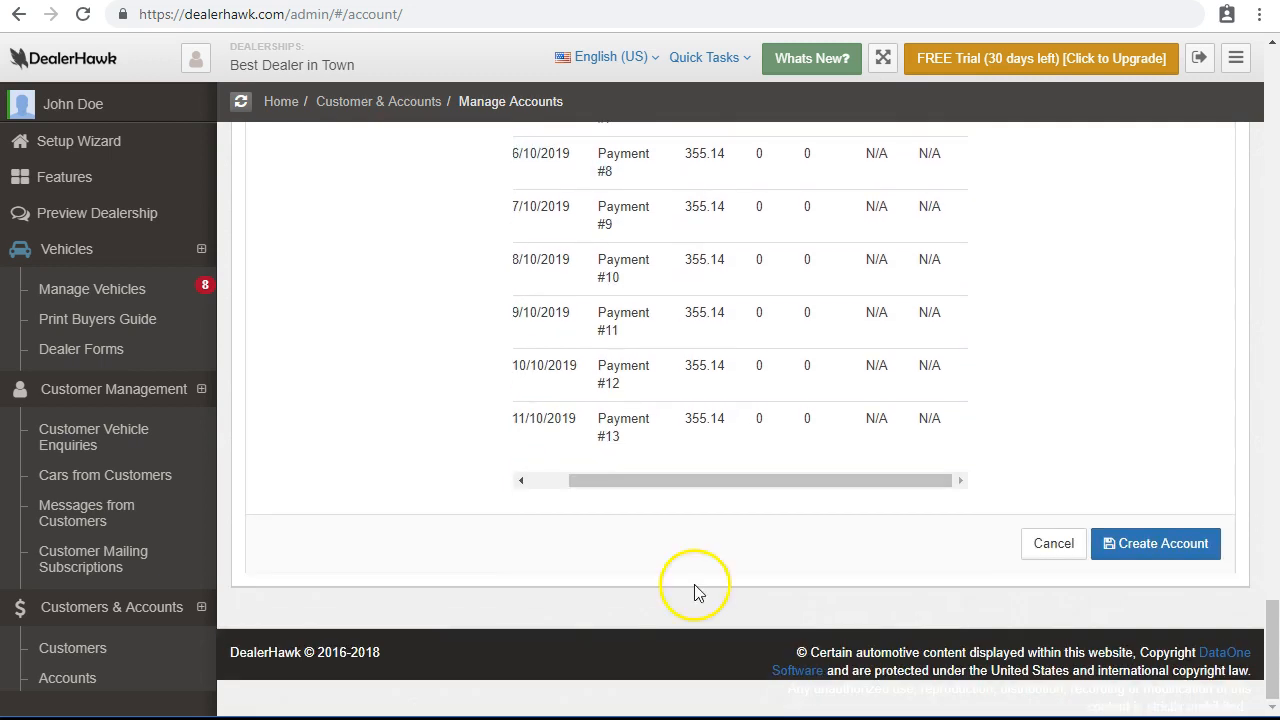
pyautogui.scroll(6, 700, 445)
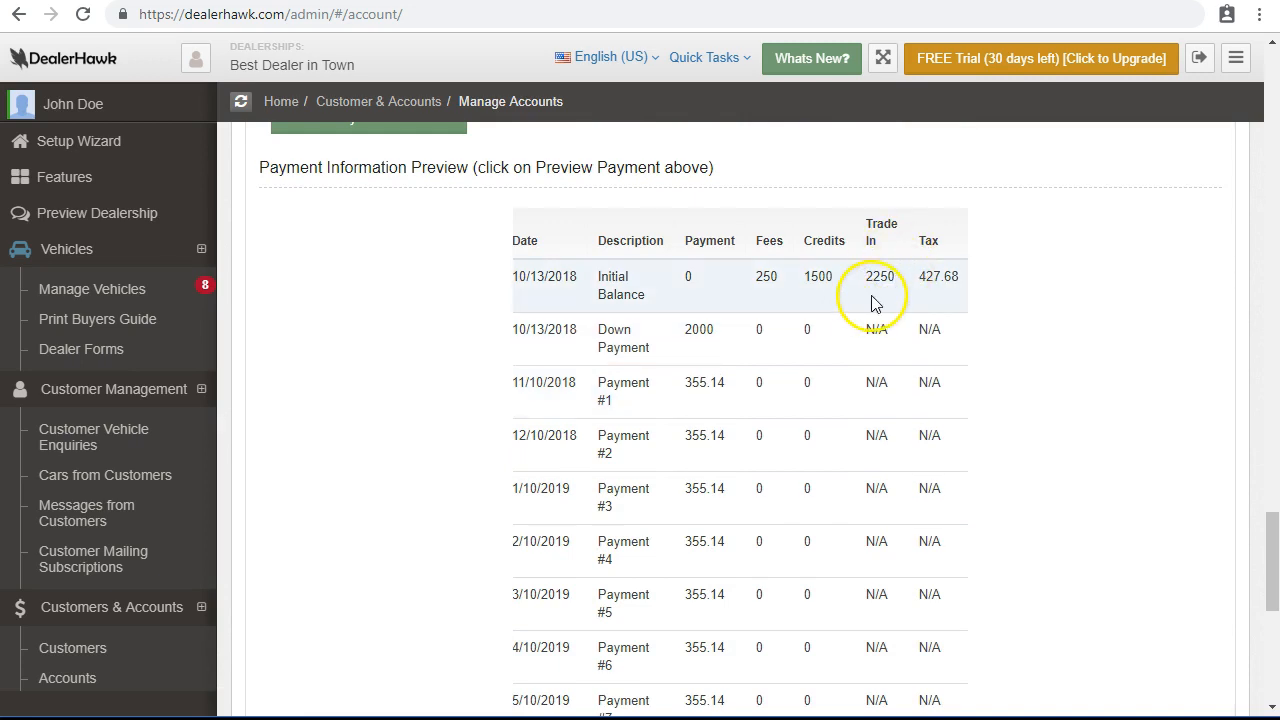
pyautogui.scroll(-3, 866, 300)
pyautogui.scroll(-3, 1005, 487)
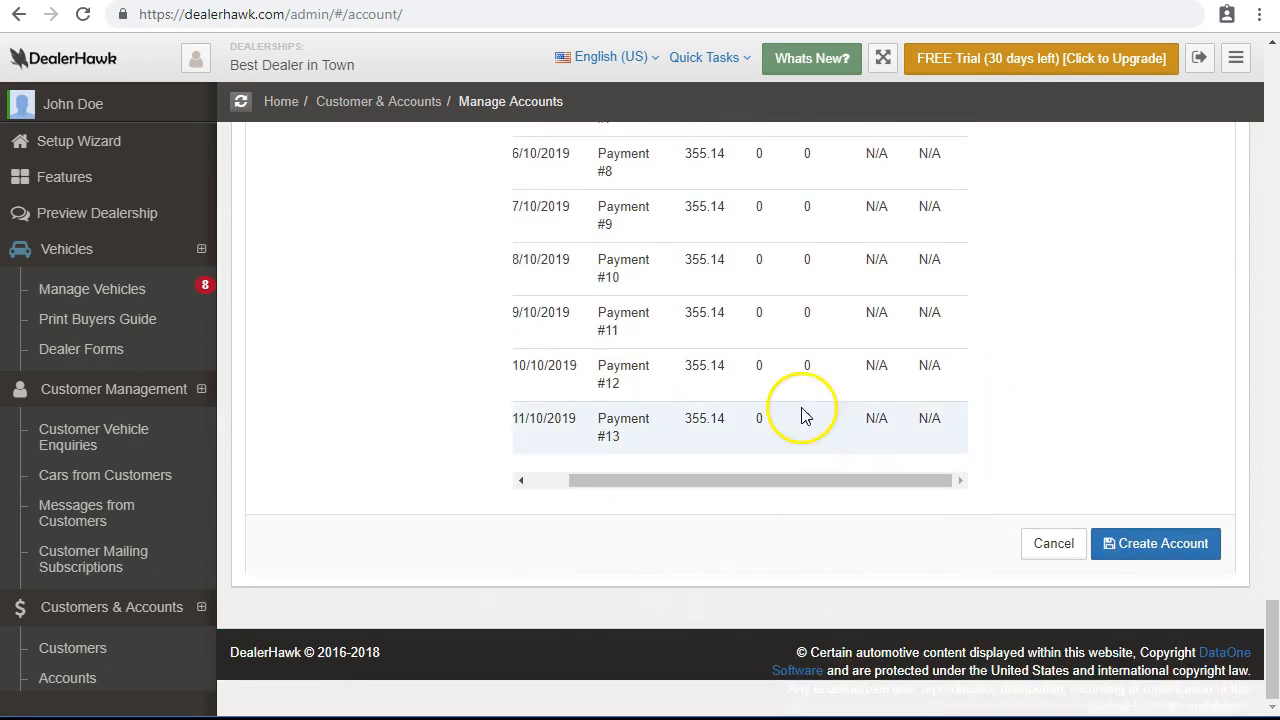
# Submit and confirm the new customer account, noting its account number and PIN.
pyautogui.click(1155, 550)
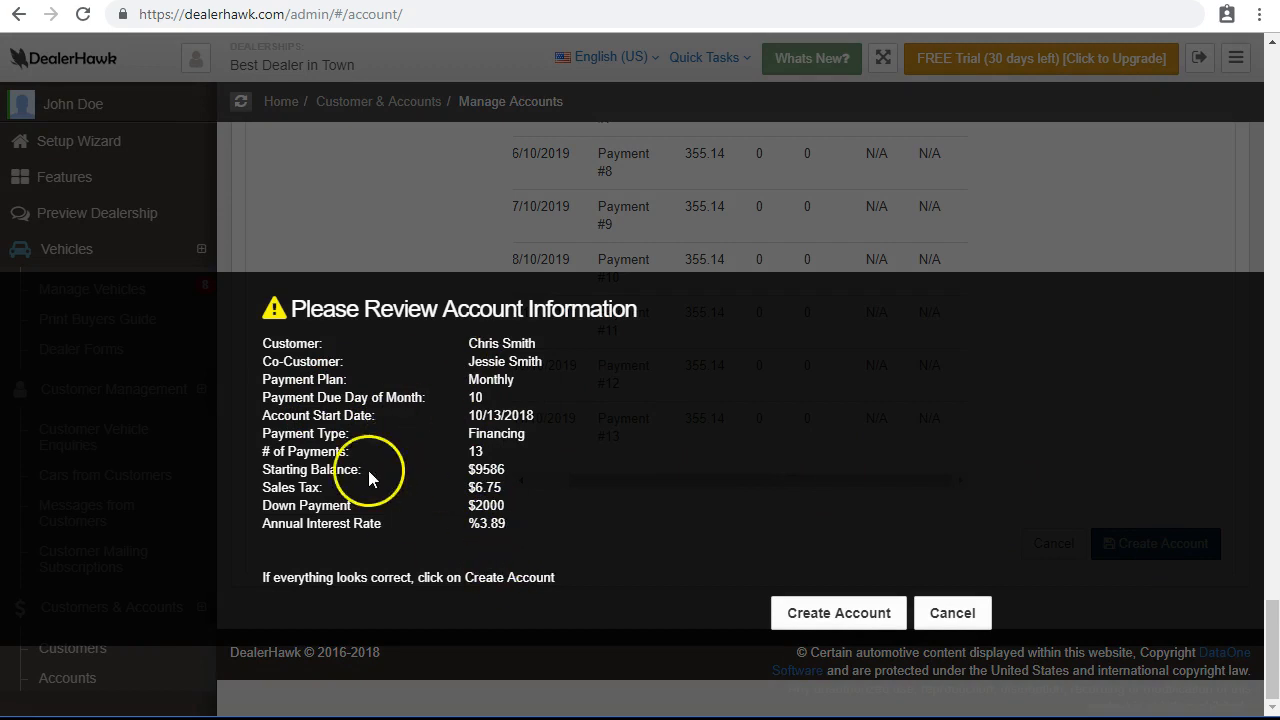
pyautogui.click(840, 613)
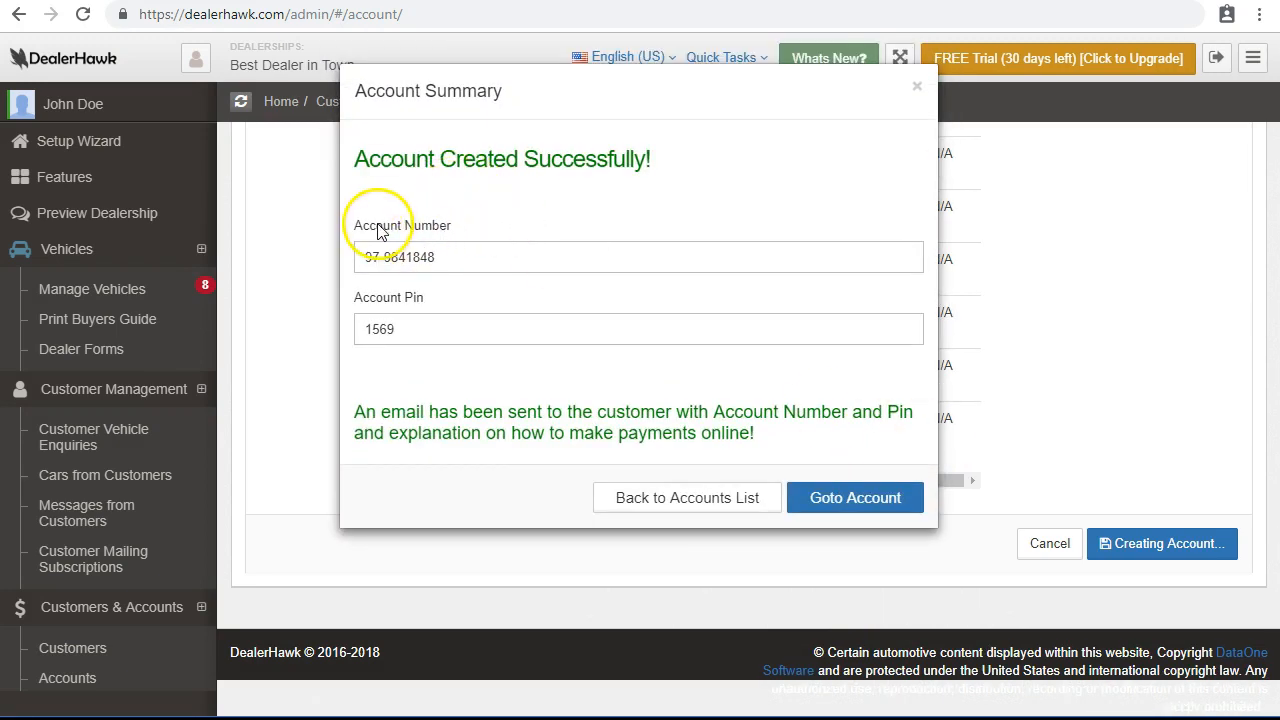
pyautogui.moveTo(364, 252); pyautogui.dragTo(468, 266)
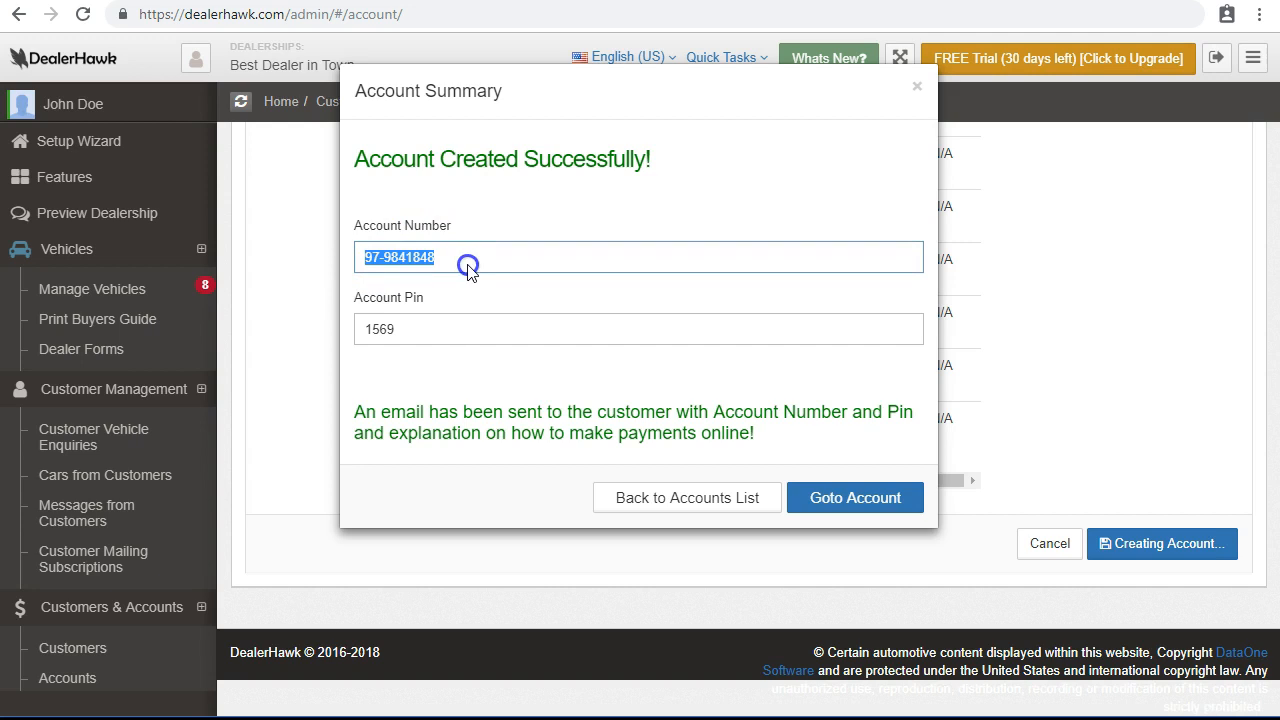
pyautogui.moveTo(363, 334); pyautogui.dragTo(394, 330)
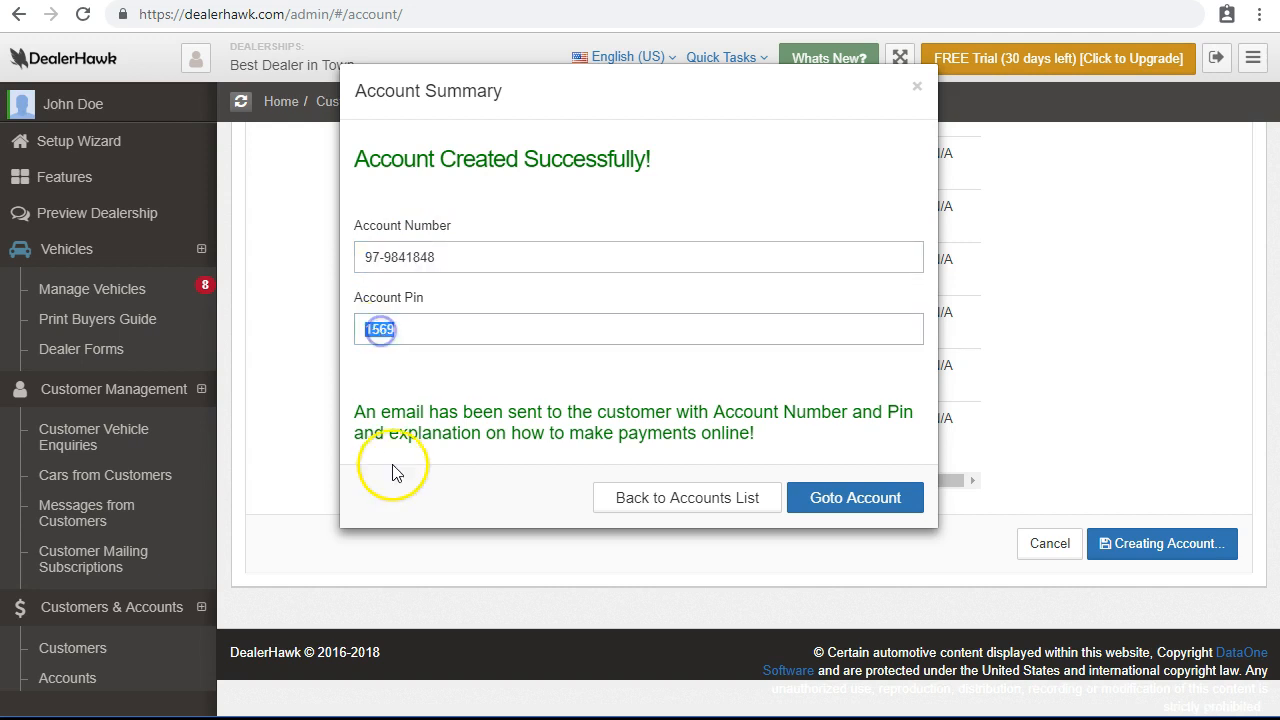
pyautogui.click(371, 263)
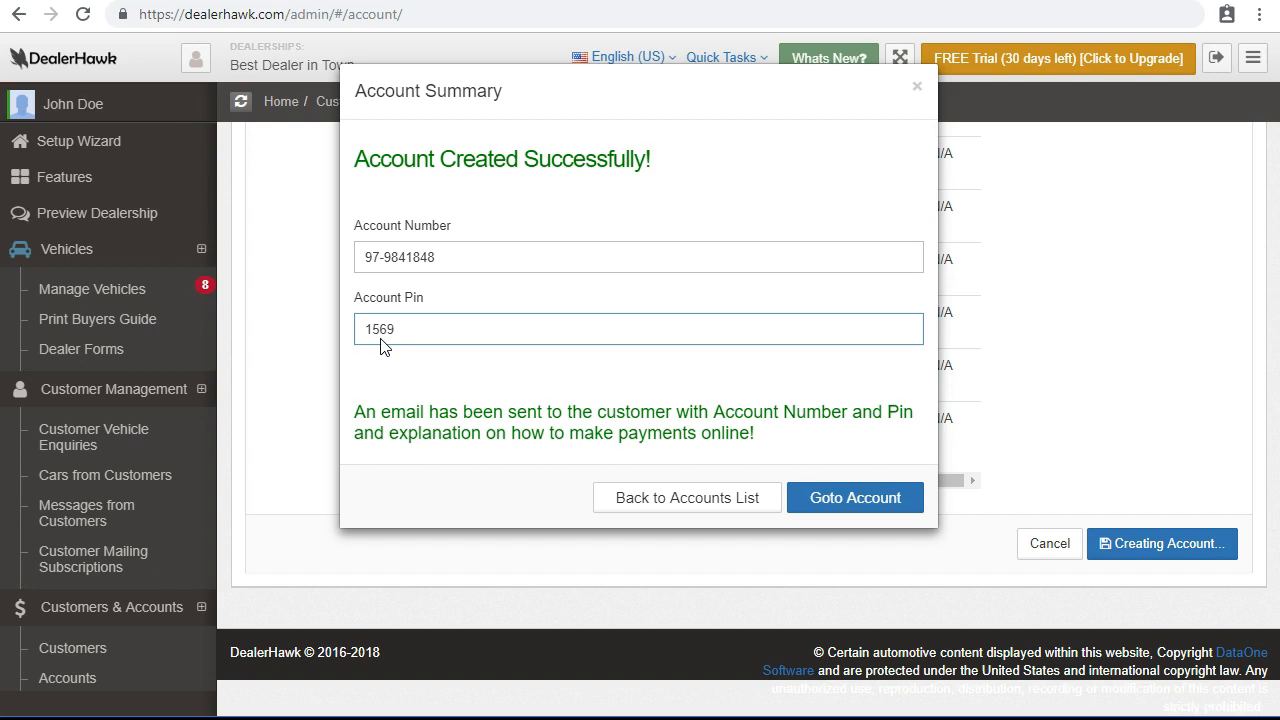
# Go to the newly created account from the Account Summary dialog.
pyautogui.click(437, 343)
pyautogui.click(812, 493)
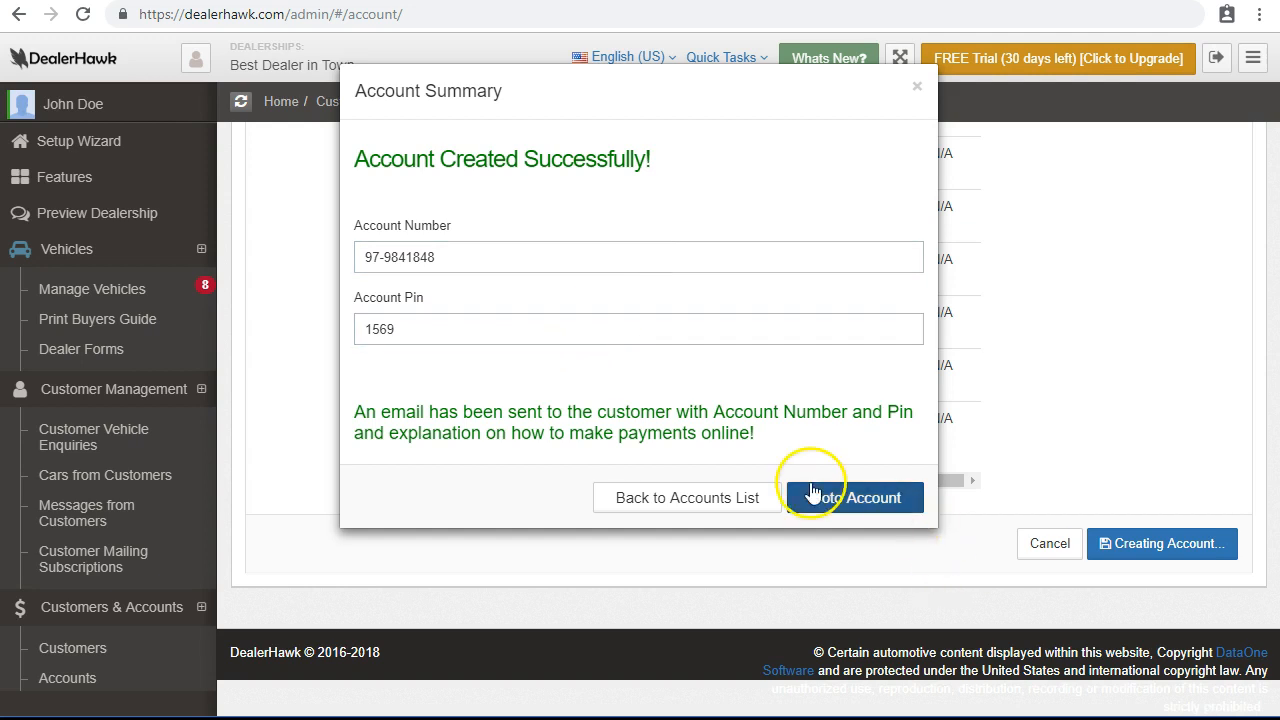
pyautogui.click(852, 505)
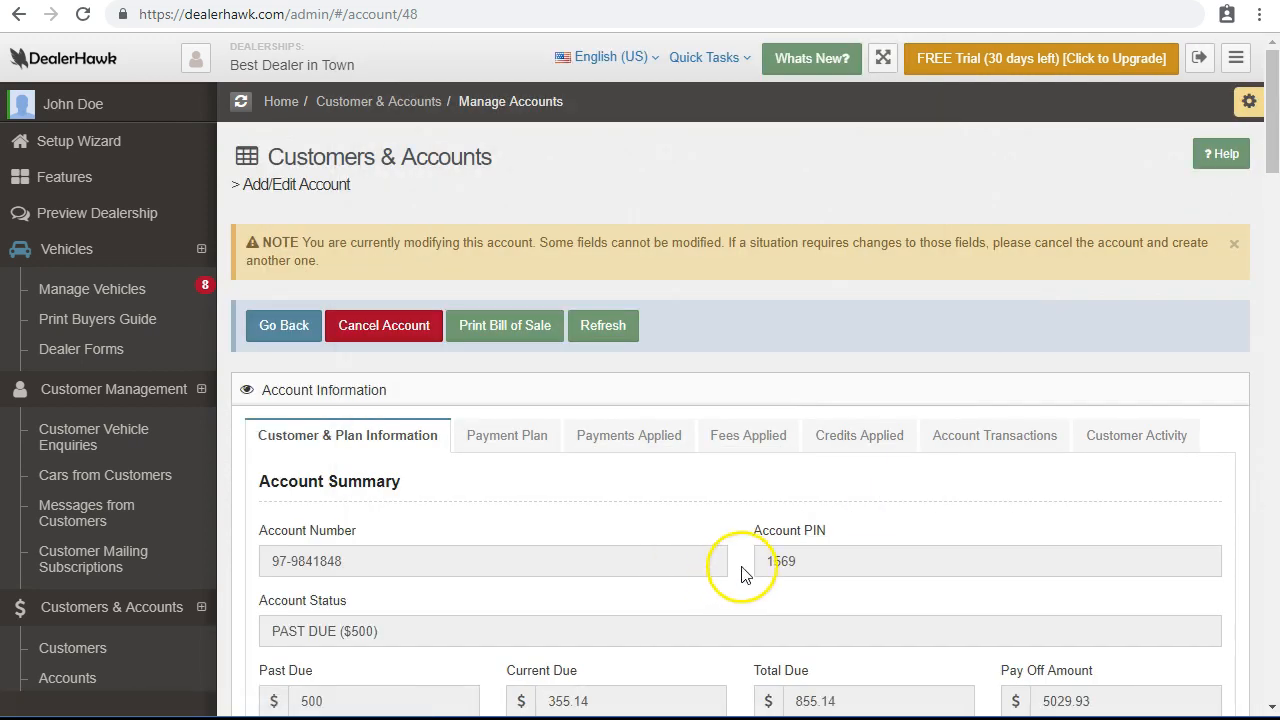
pyautogui.scroll(-2, 731, 563)
pyautogui.scroll(-2, 731, 563)
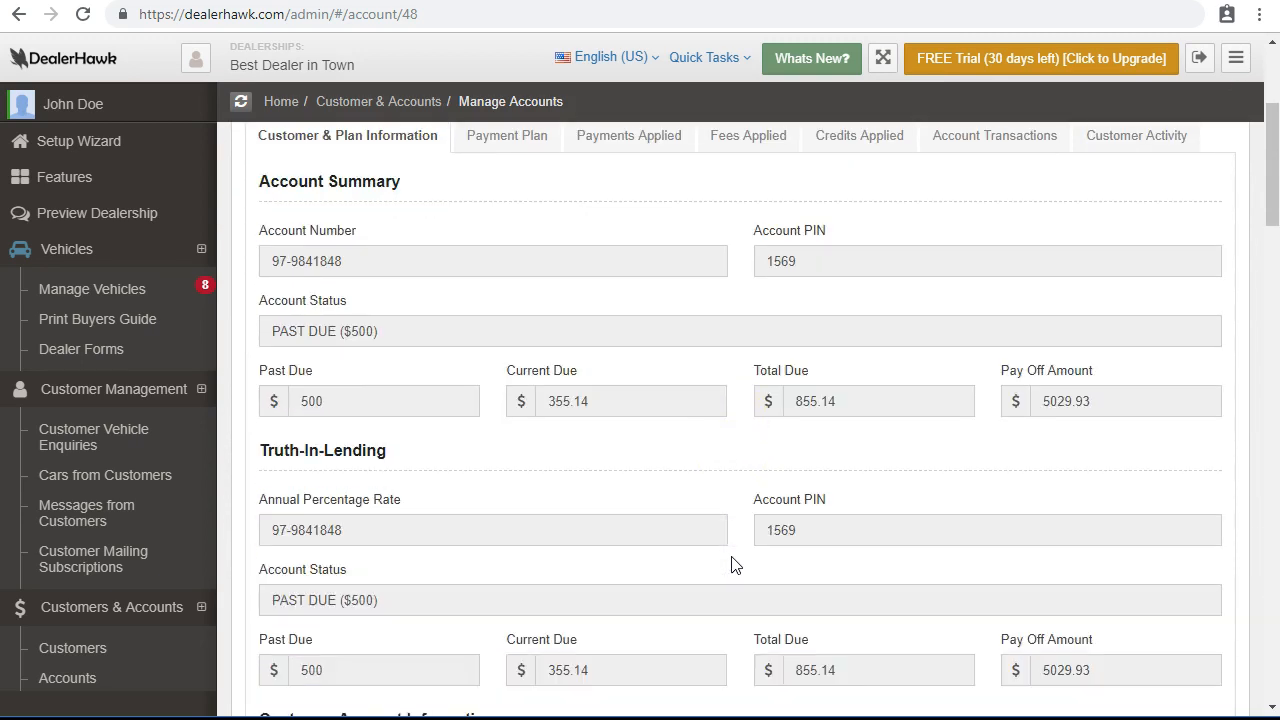
pyautogui.scroll(-2, 731, 563)
pyautogui.scroll(5, 731, 563)
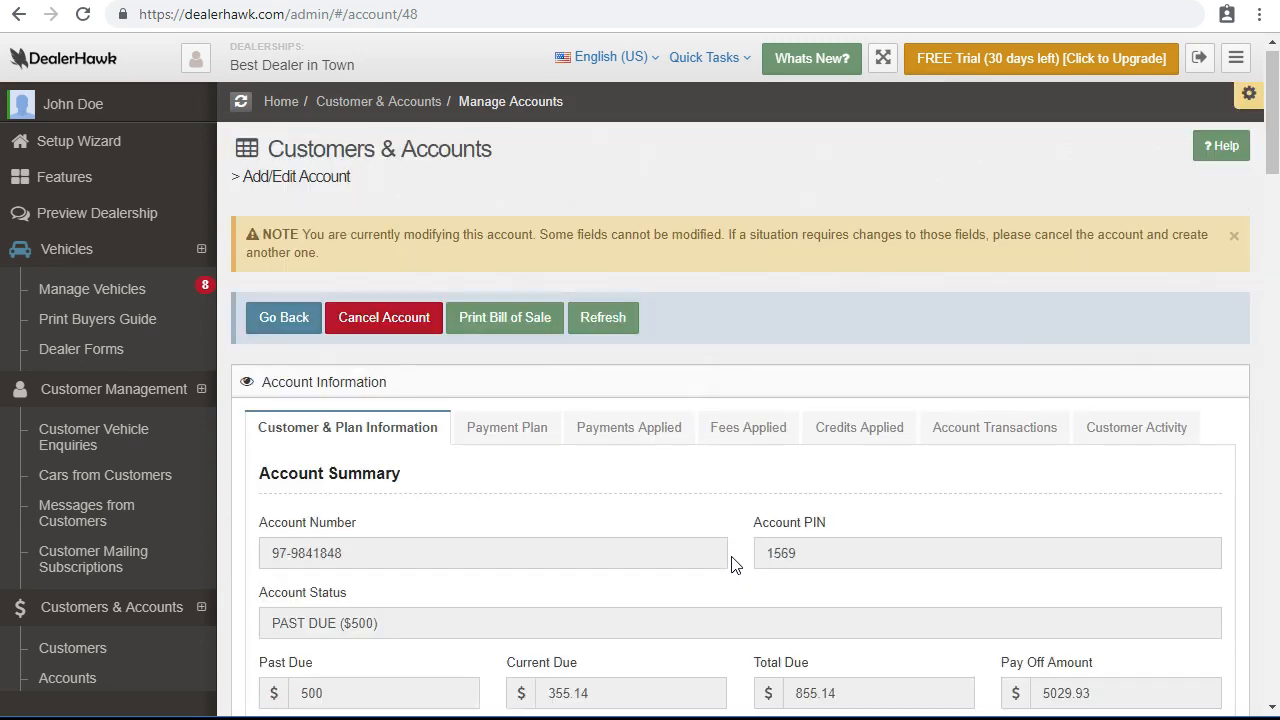
pyautogui.scroll(-1, 731, 563)
pyautogui.scroll(-2, 731, 563)
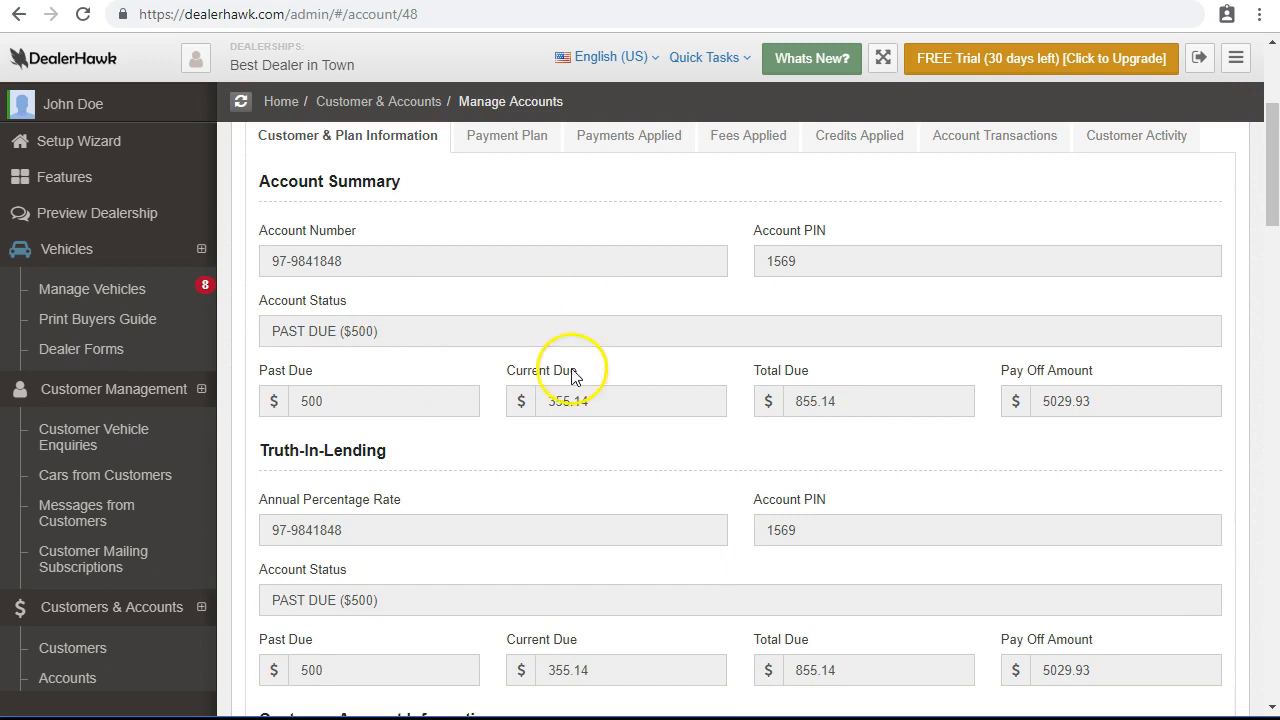
# Review the account: PAST DUE ($500), current due 355.14, total due 855.14, pay-off 5029.93.
pyautogui.moveTo(268, 260); pyautogui.dragTo(380, 266)
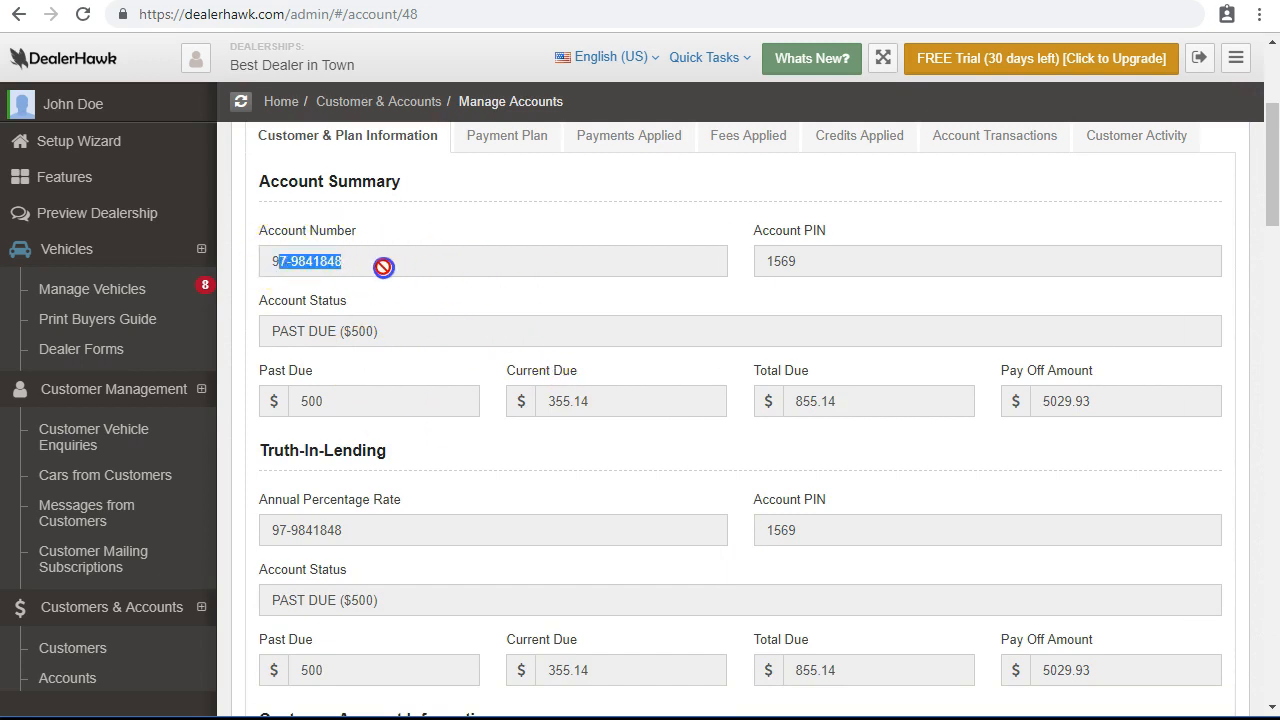
pyautogui.doubleClick(859, 249)
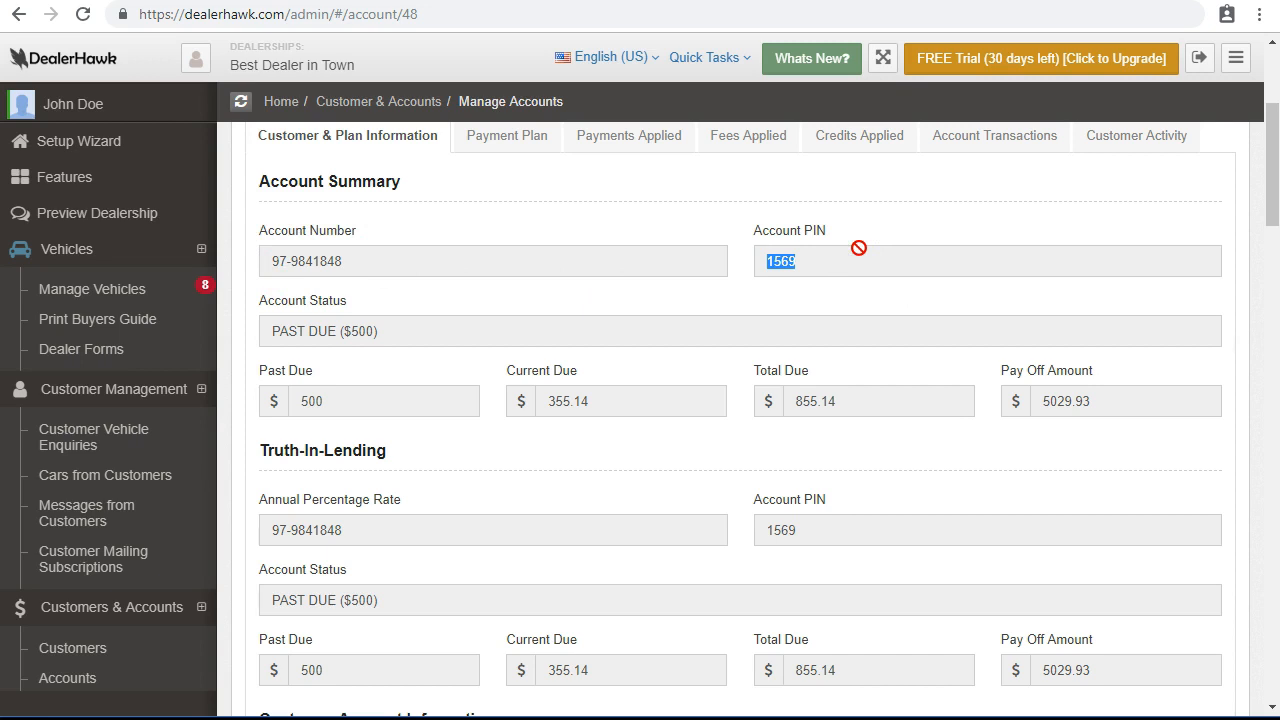
pyautogui.moveTo(266, 328); pyautogui.dragTo(400, 330)
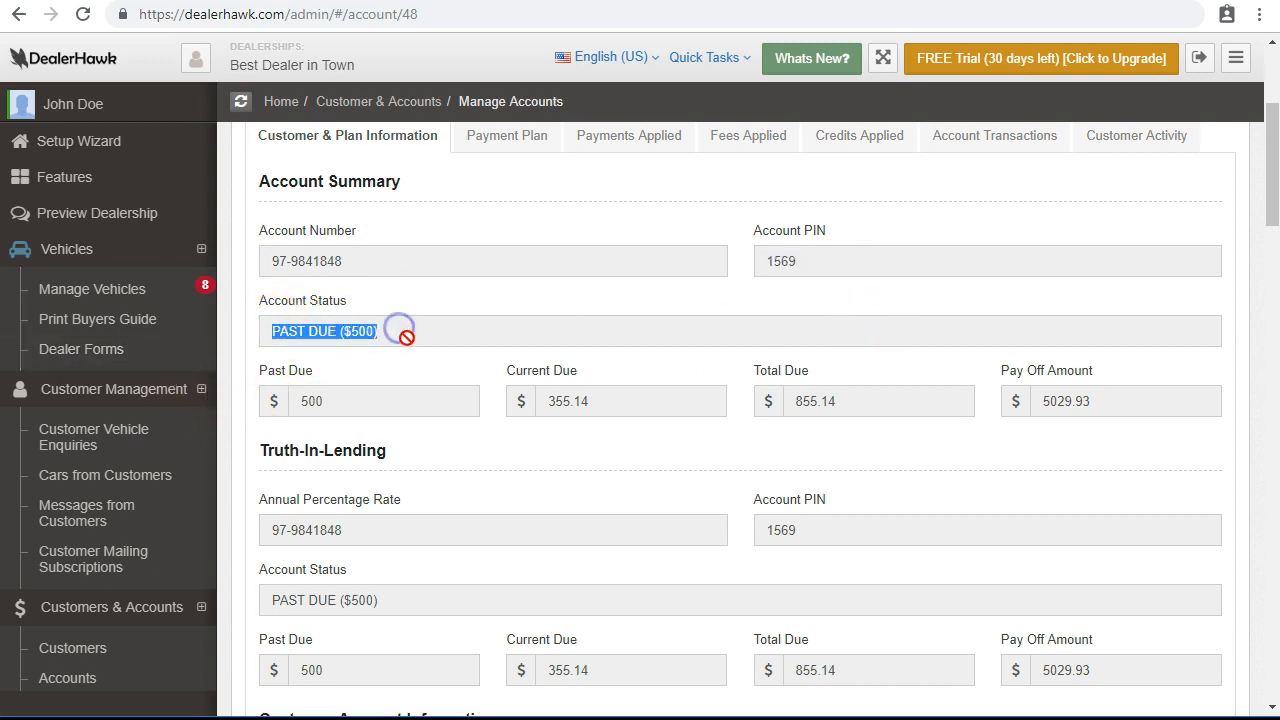
pyautogui.click(405, 333)
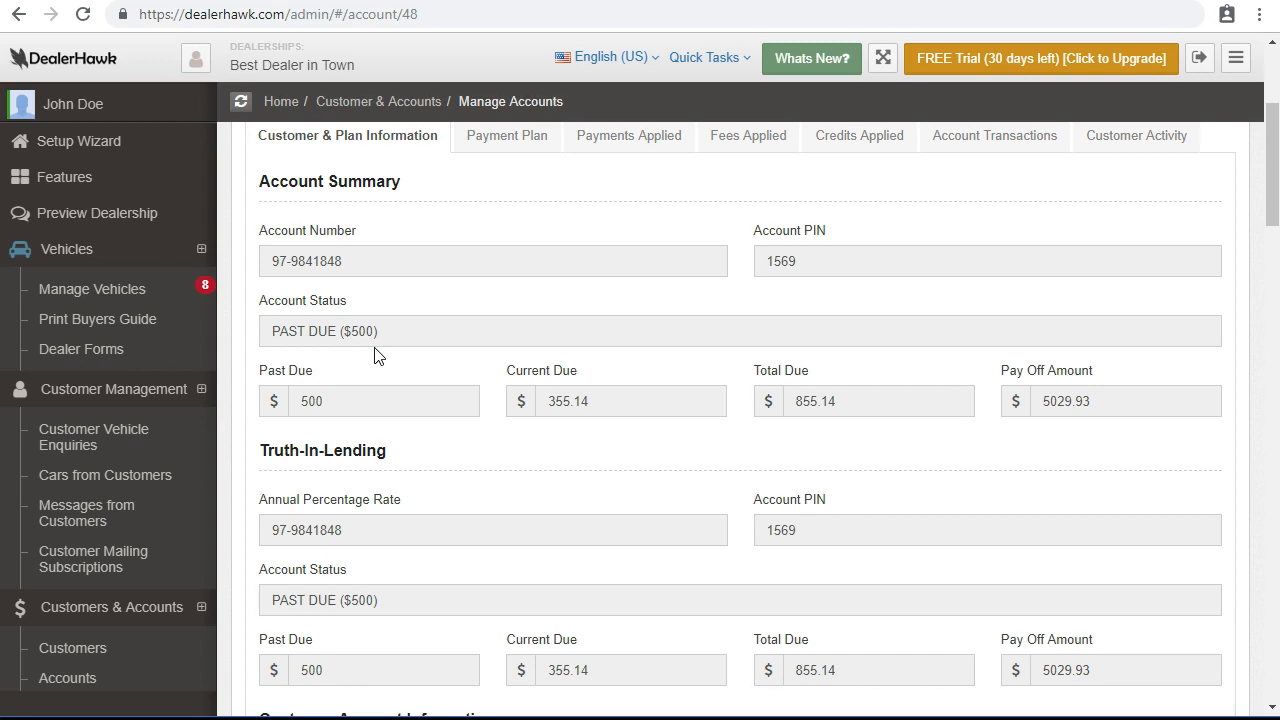
pyautogui.doubleClick(580, 401)
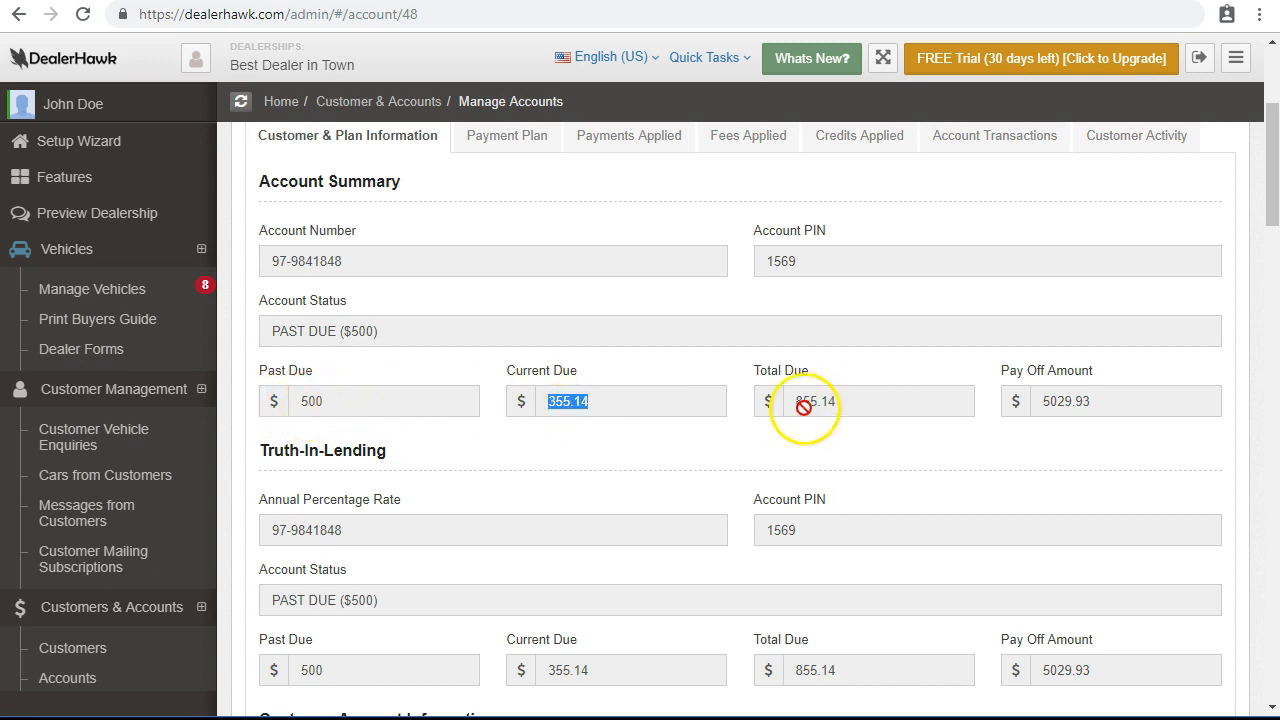
pyautogui.moveTo(845, 402); pyautogui.dragTo(771, 406)
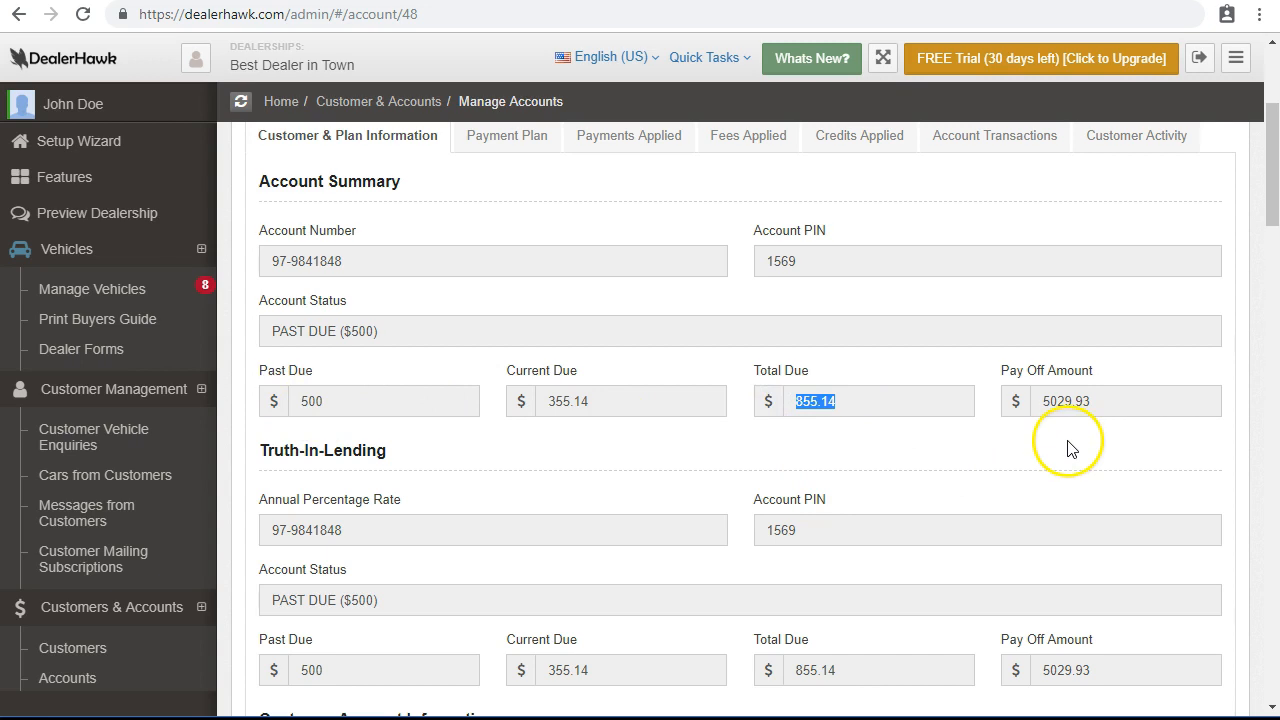
pyautogui.click(1088, 405)
pyautogui.moveTo(1088, 405); pyautogui.dragTo(1036, 403)
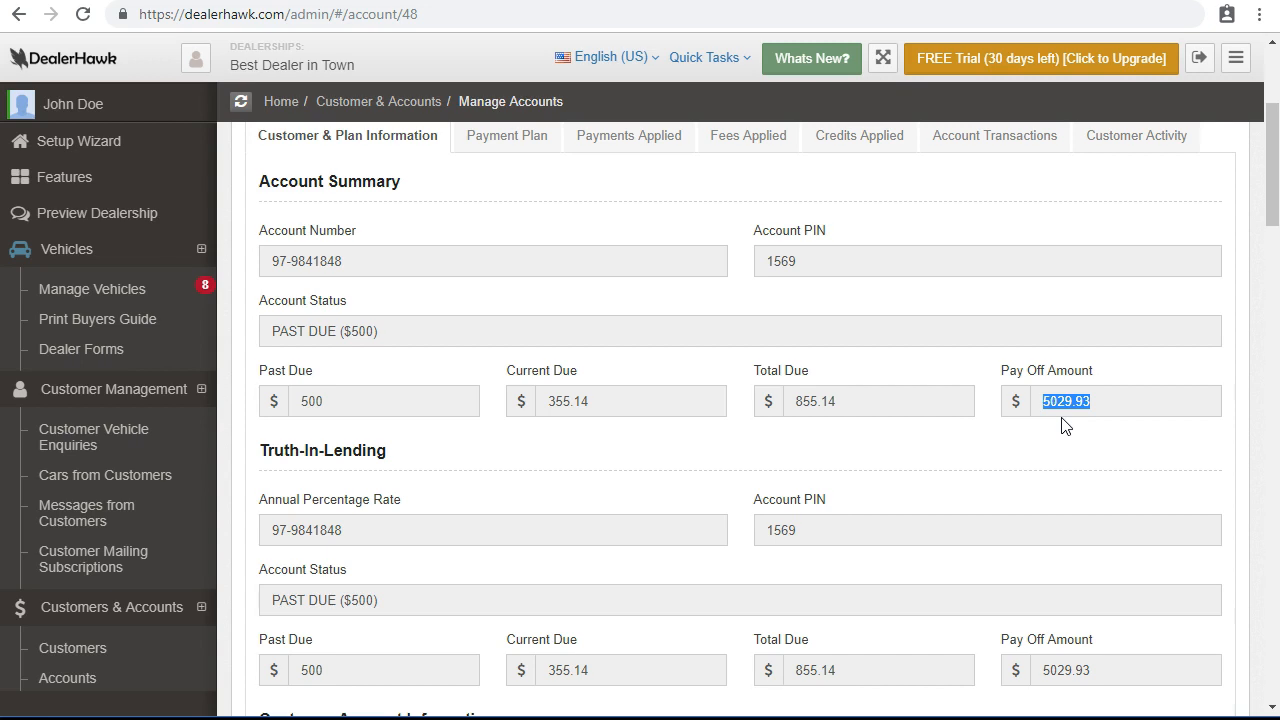
pyautogui.scroll(-1, 1065, 425)
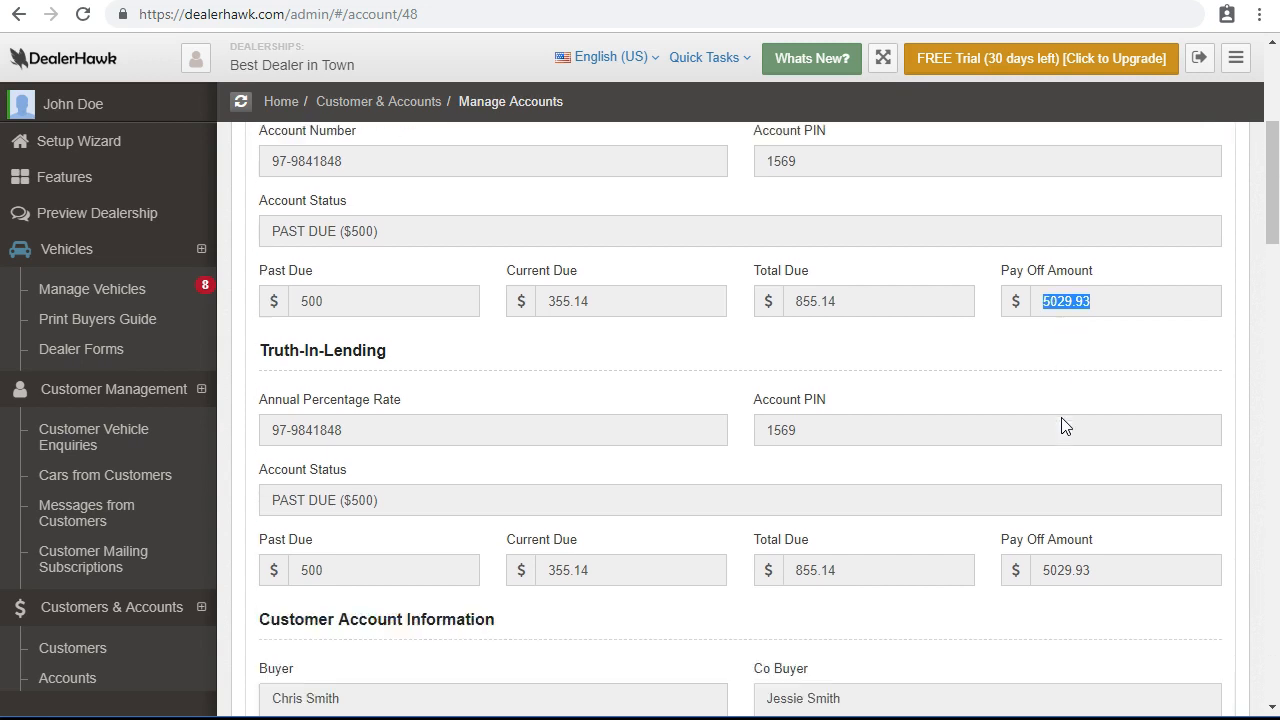
pyautogui.scroll(-2, 1060, 417)
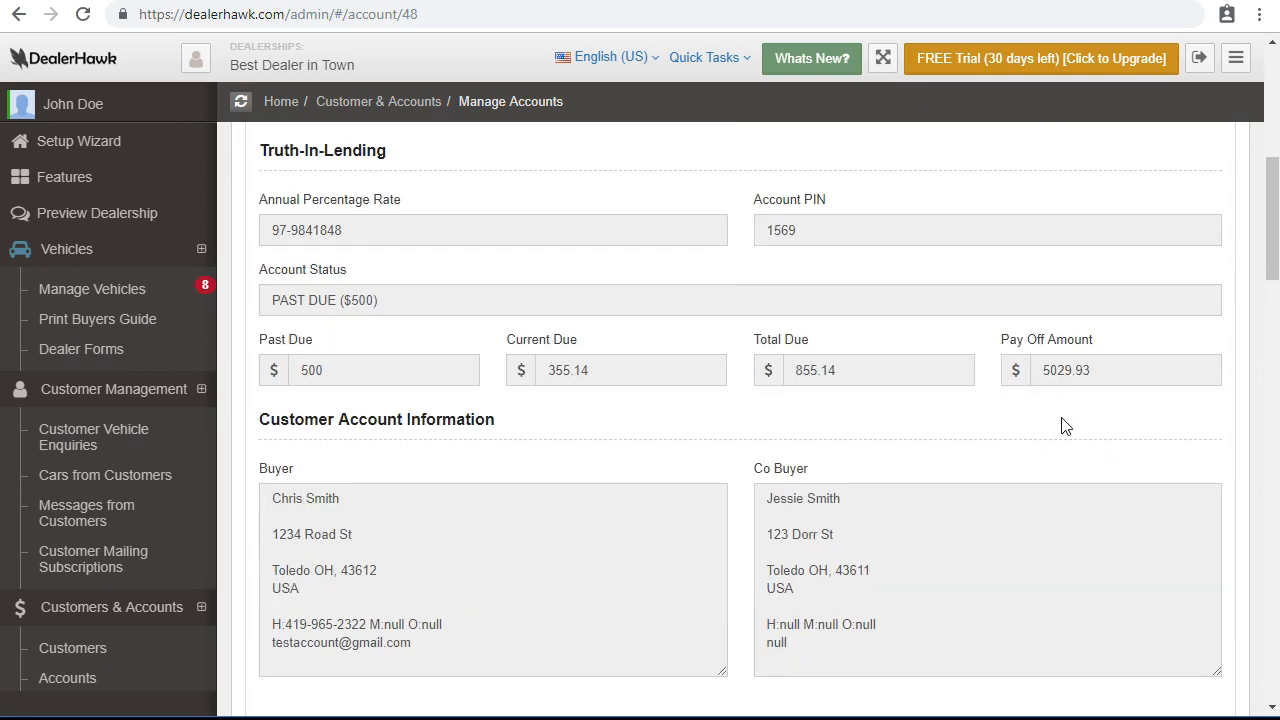
pyautogui.scroll(3, 1065, 425)
pyautogui.scroll(-7, 1065, 425)
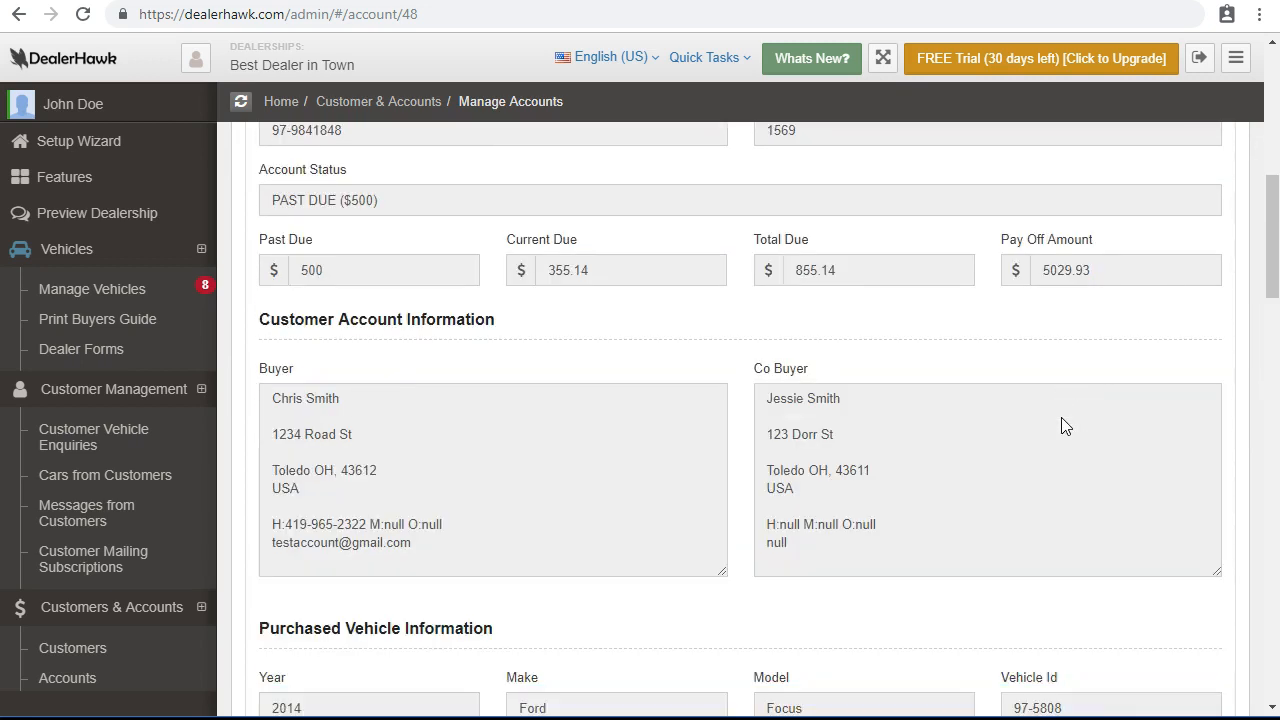
pyautogui.scroll(-3, 1060, 416)
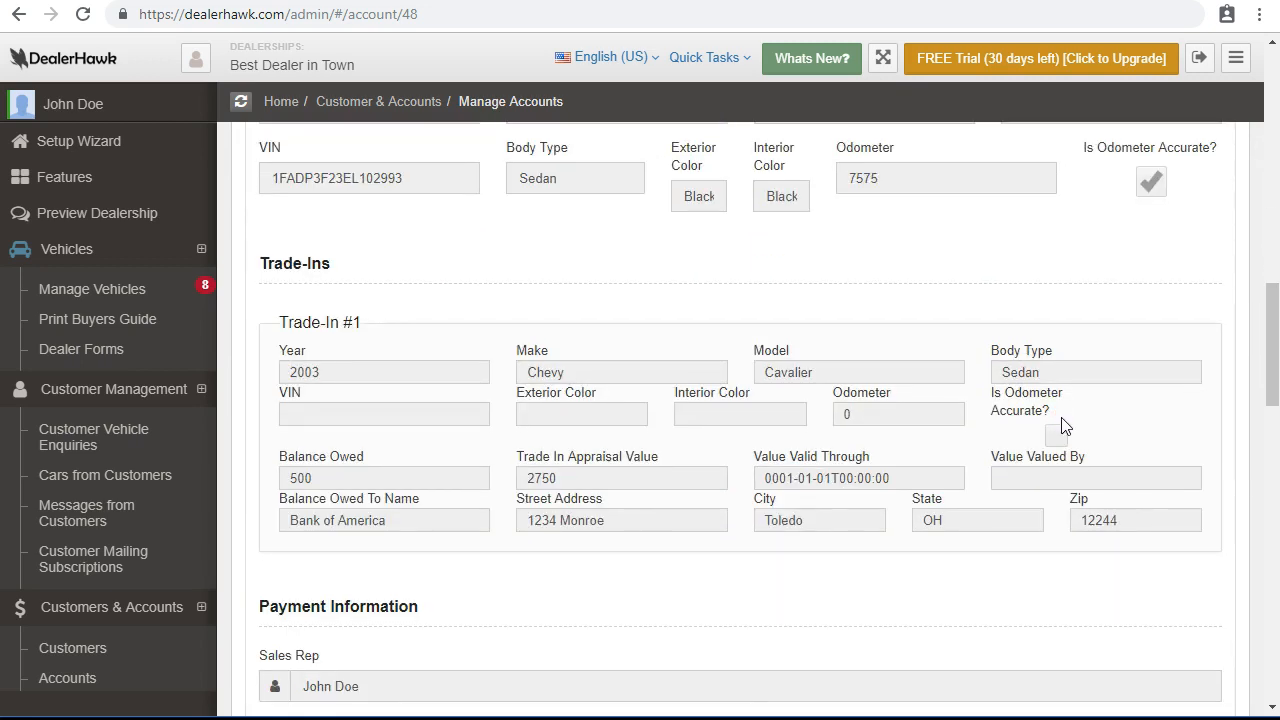
pyautogui.scroll(-2, 1063, 423)
pyautogui.scroll(-3, 803, 390)
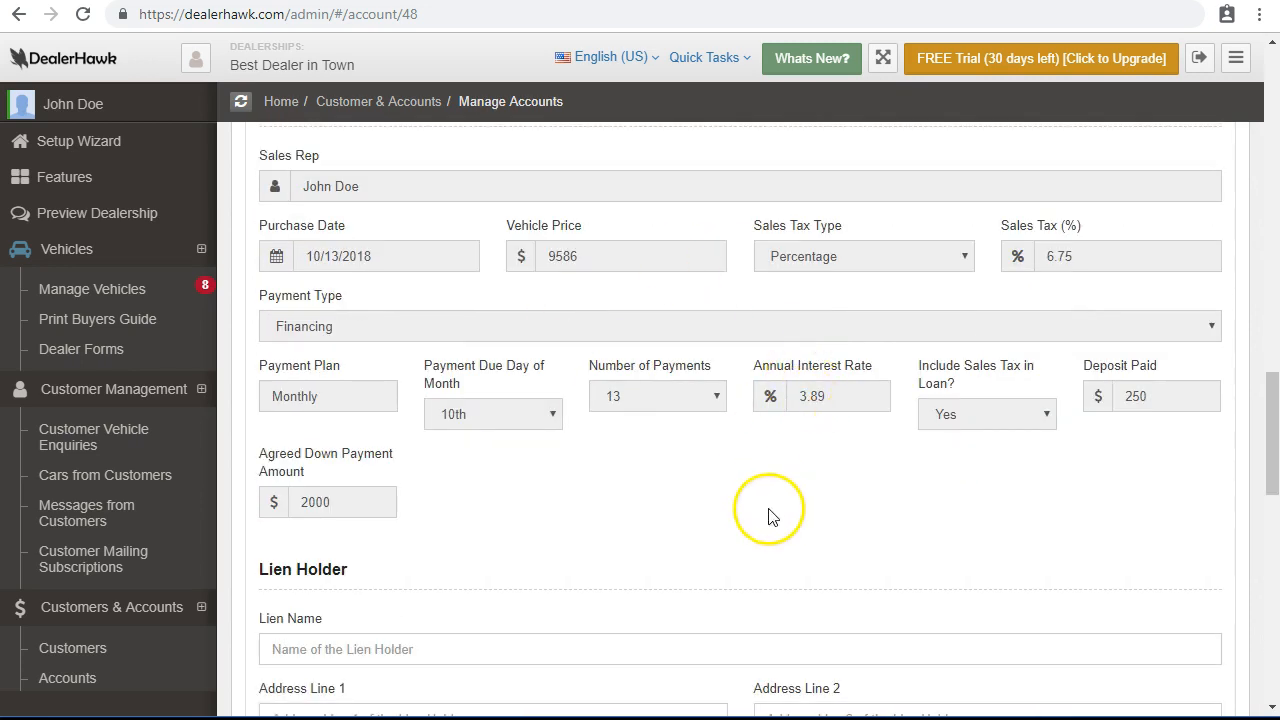
pyautogui.scroll(-2, 651, 453)
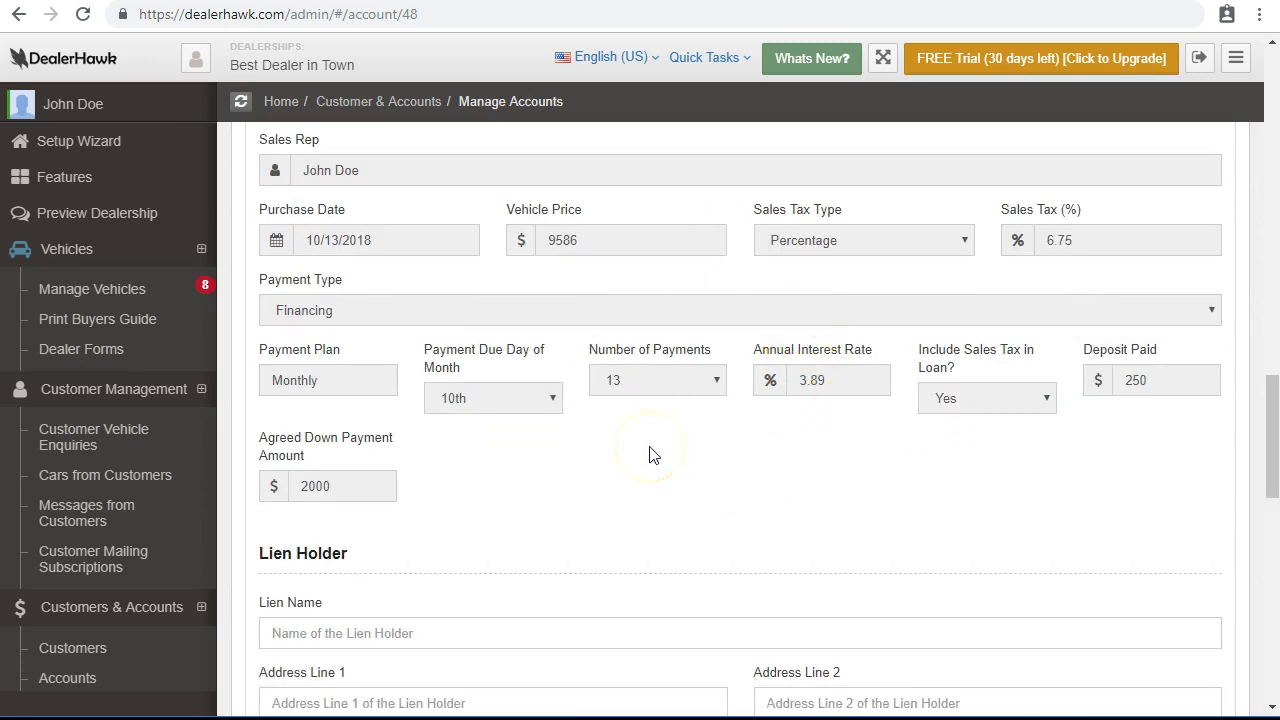
pyautogui.scroll(2, 546, 444)
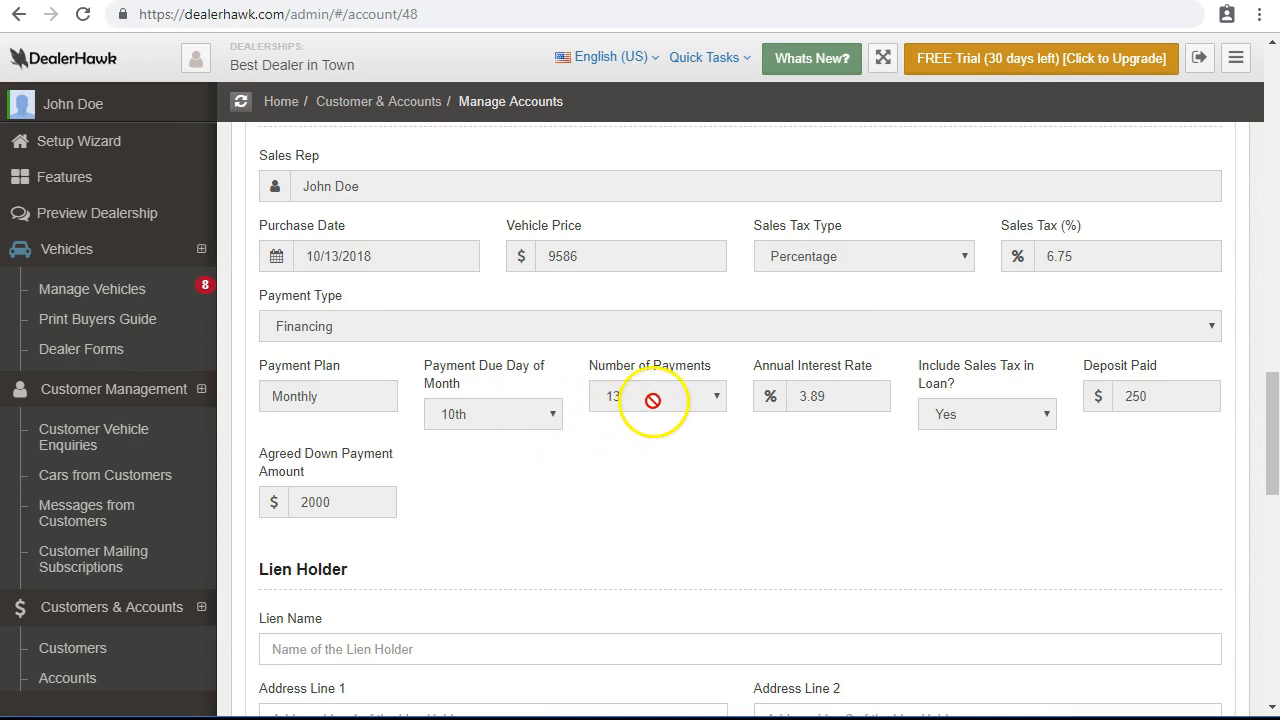
pyautogui.scroll(-3, 646, 466)
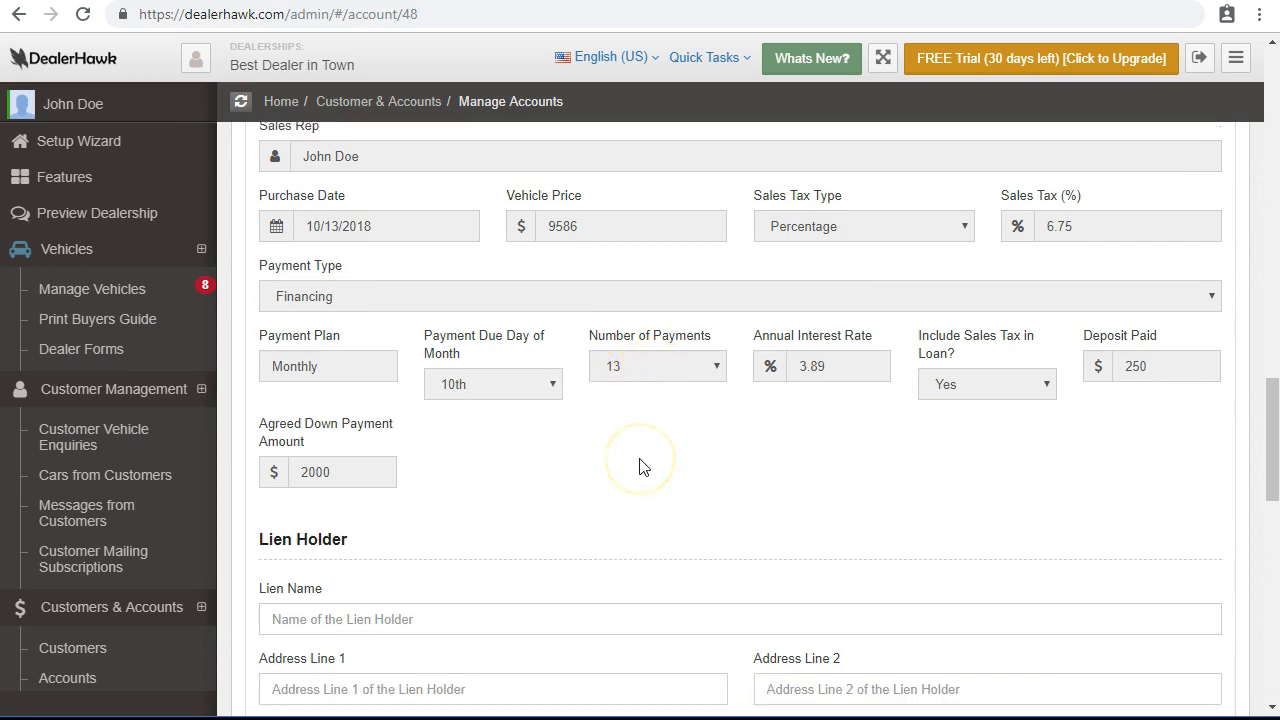
pyautogui.scroll(-3, 471, 343)
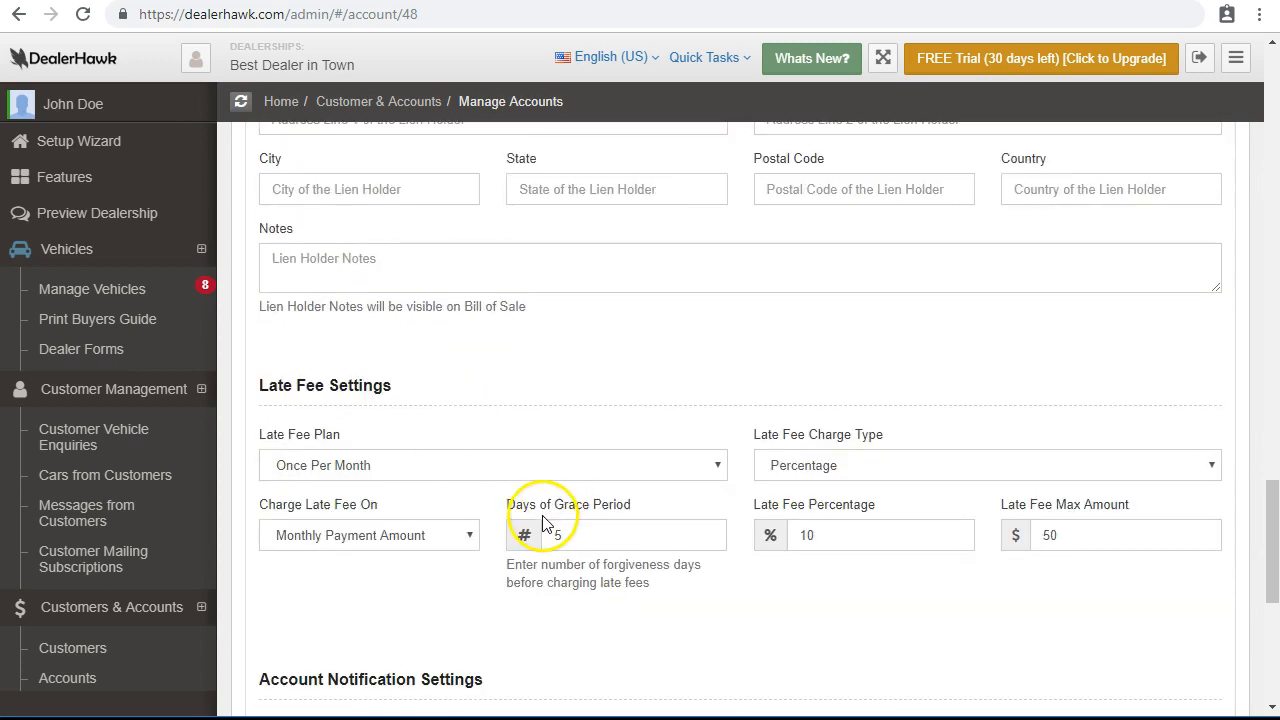
pyautogui.scroll(-2, 543, 523)
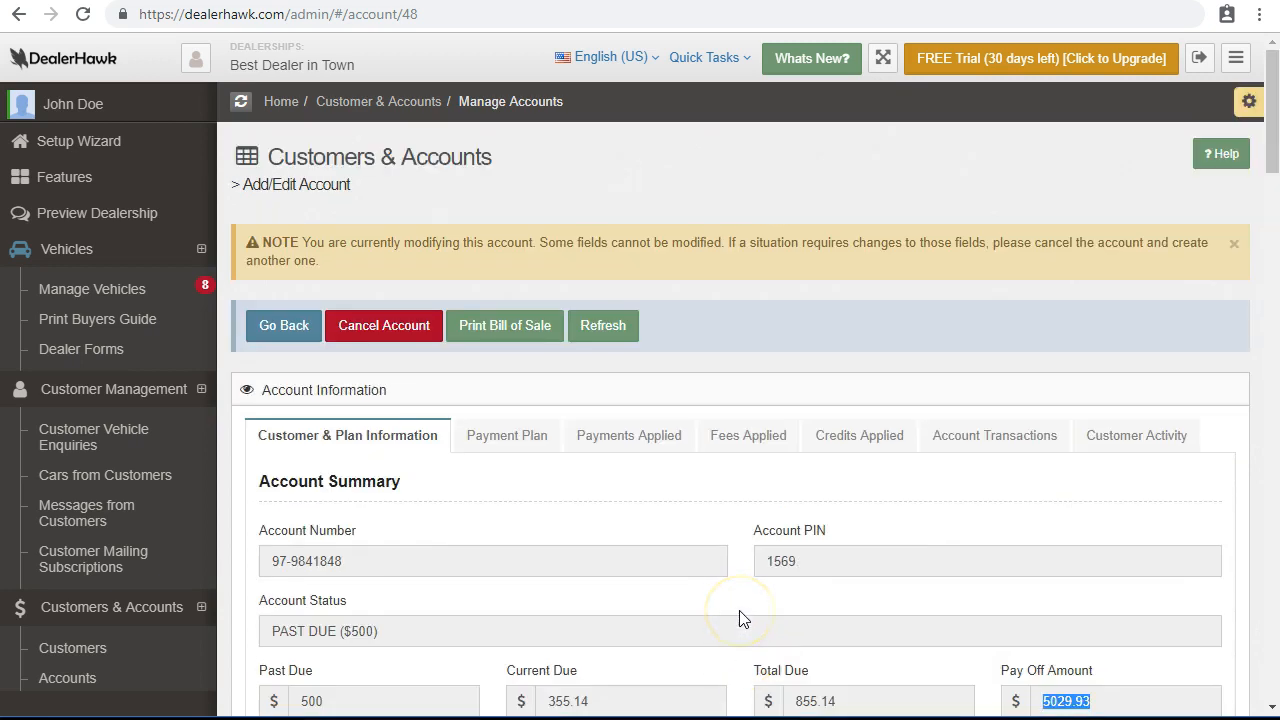
pyautogui.scroll(-1, 745, 610)
pyautogui.scroll(1, 560, 450)
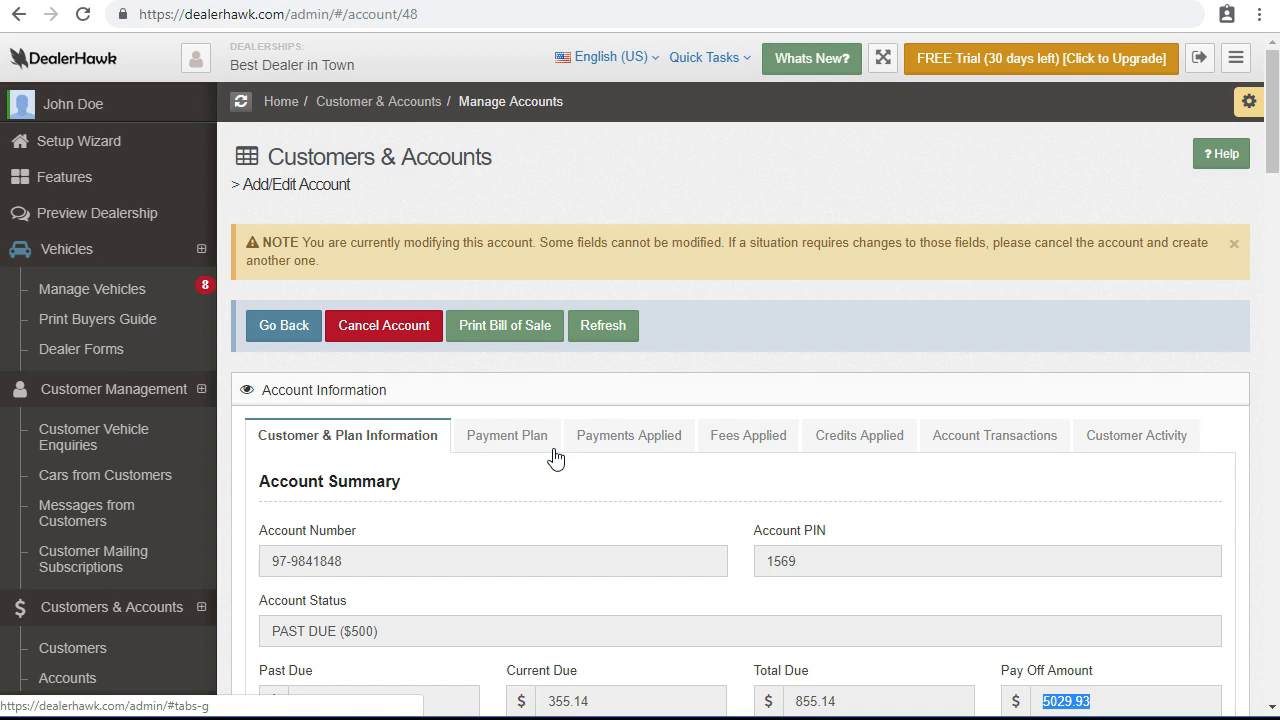
pyautogui.click(383, 327)
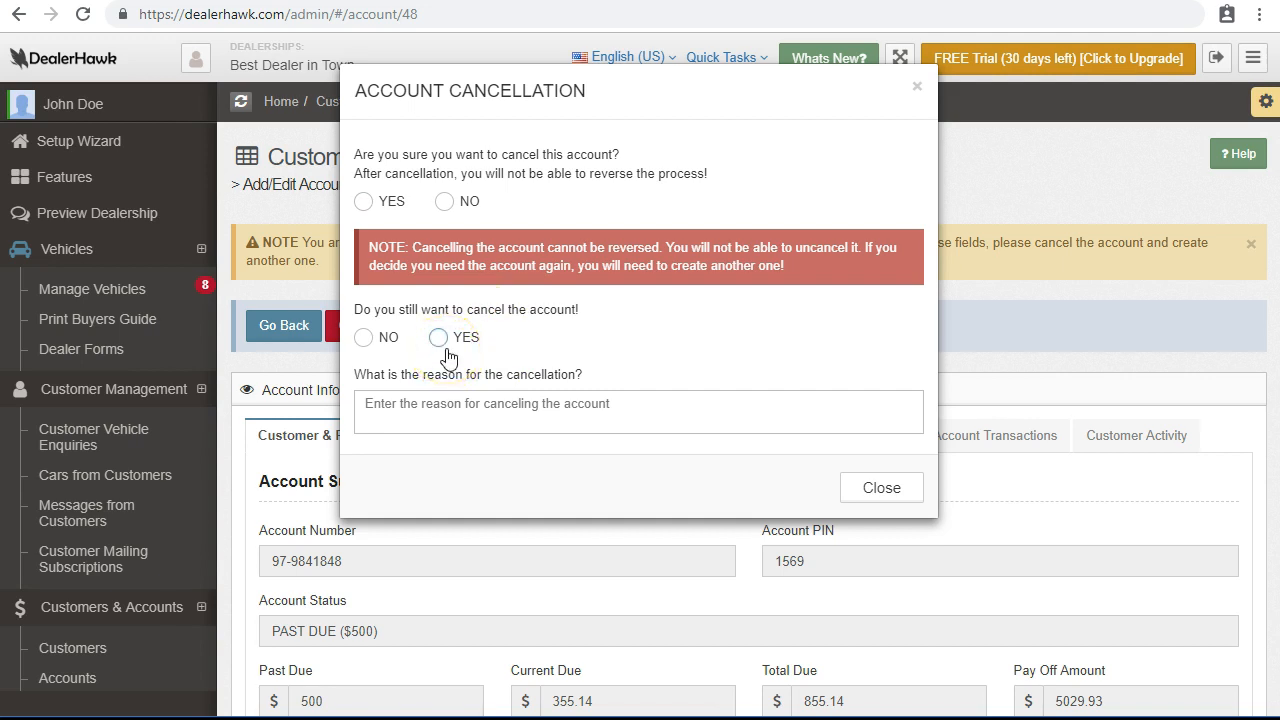
pyautogui.click(882, 487)
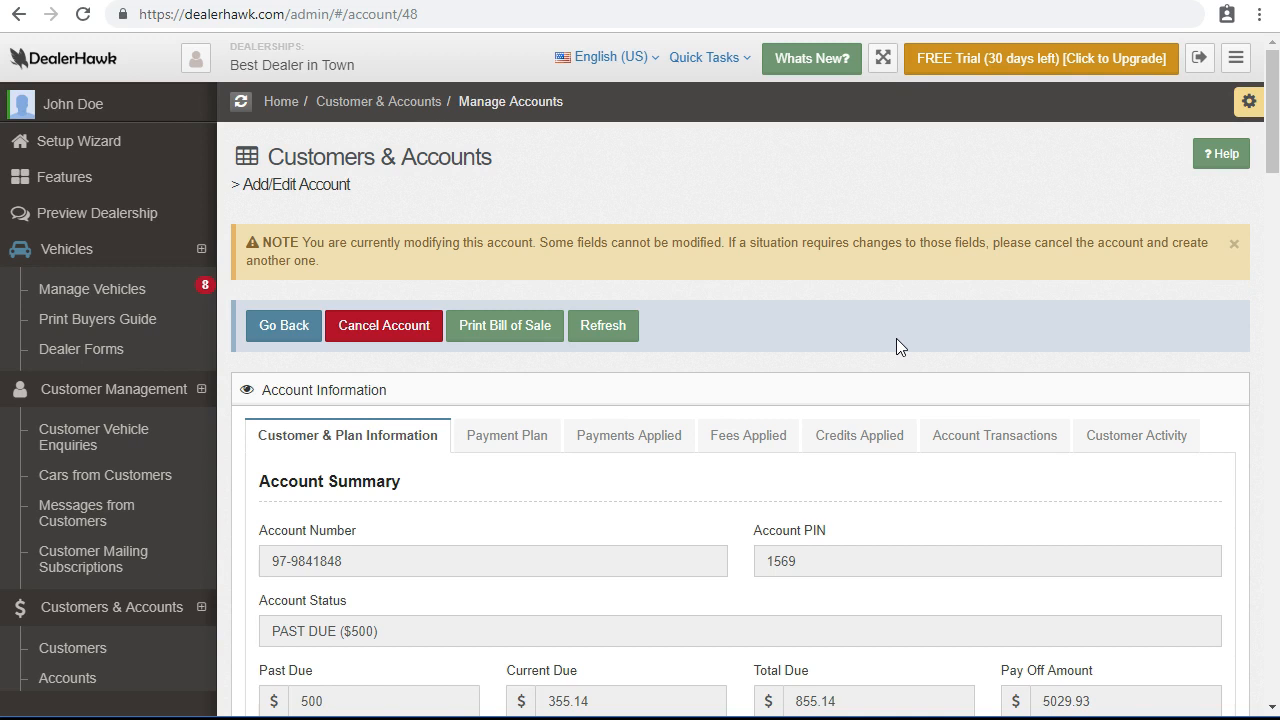
# Generate the printable bill of sale and open BillOfSale_1539457384.pdf.
pyautogui.click(521, 320)
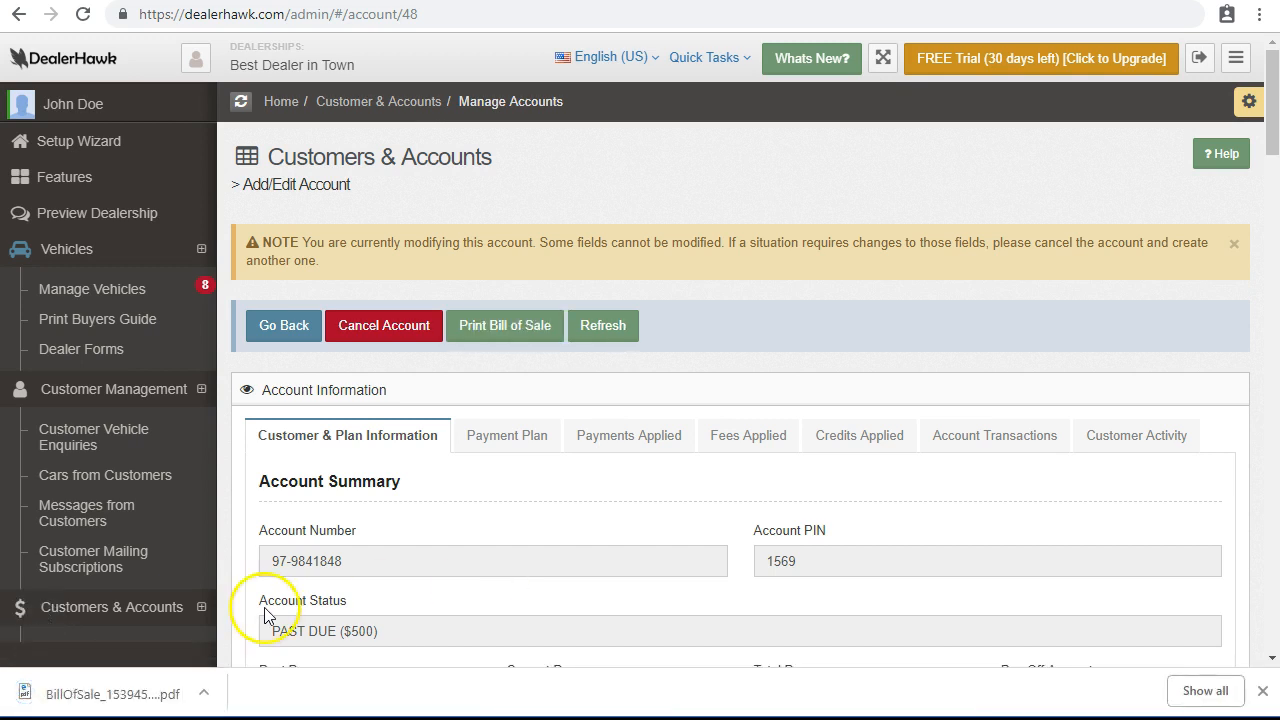
pyautogui.click(77, 694)
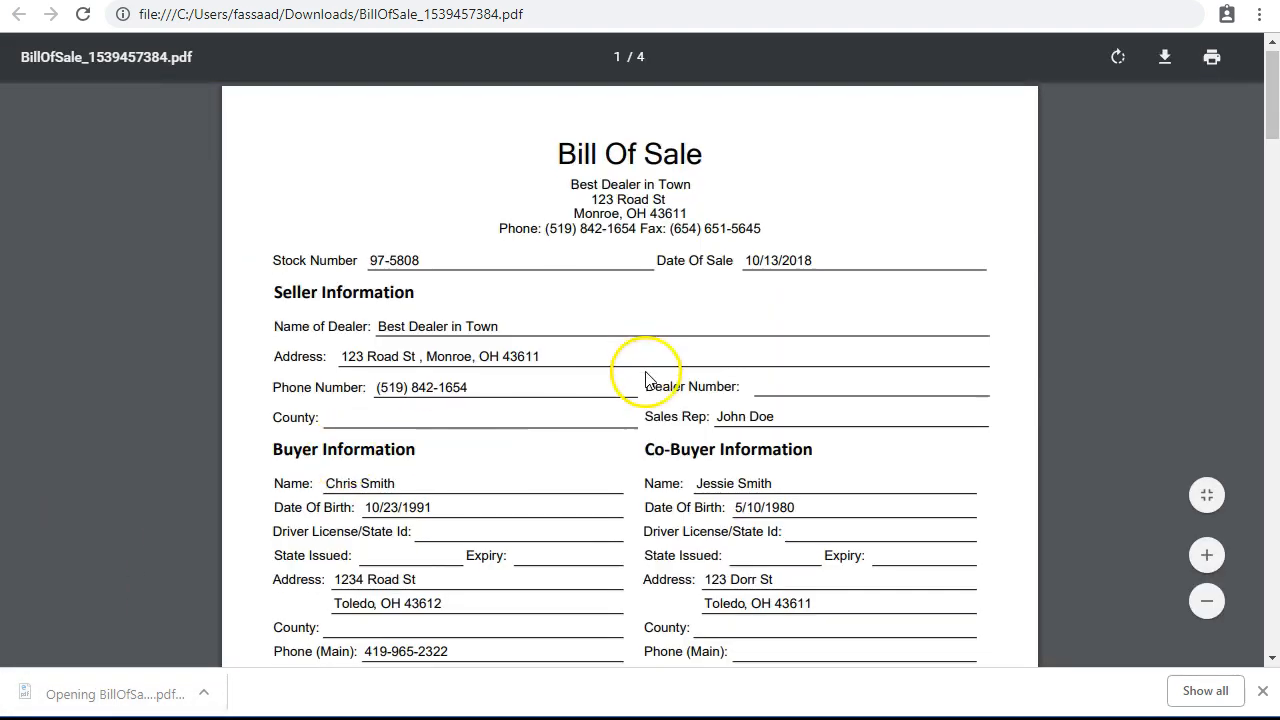
pyautogui.scroll(-1, 646, 372)
pyautogui.moveTo(373, 170); pyautogui.dragTo(531, 168)
pyautogui.click(746, 181)
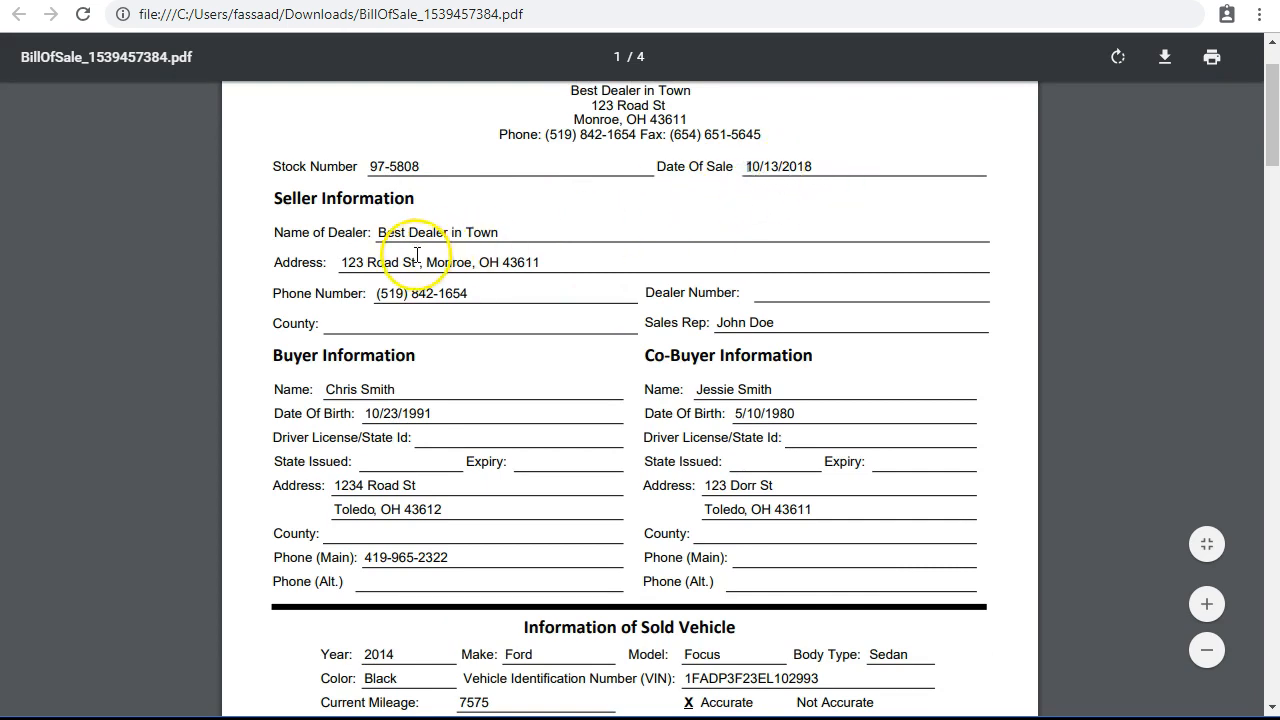
# Read the PDF through all four pages down to the buyer and seller signature lines.
pyautogui.scroll(-5, 417, 254)
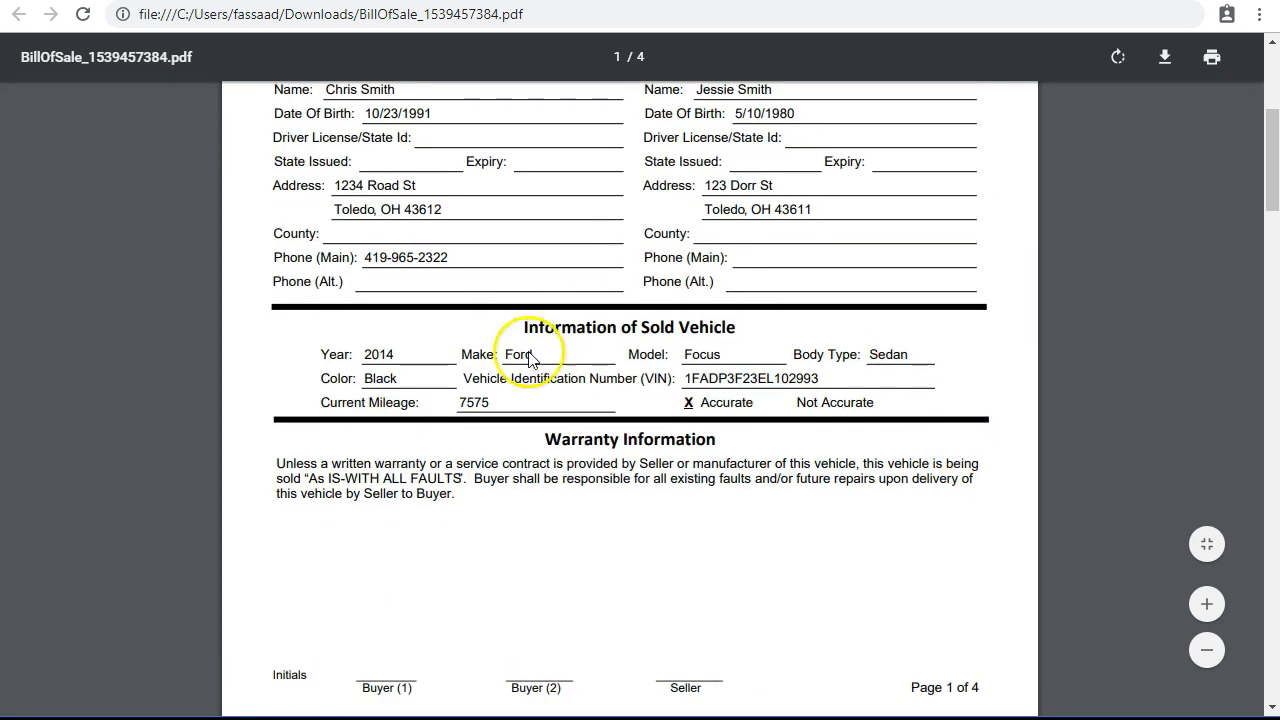
pyautogui.scroll(-6, 532, 410)
pyautogui.scroll(-5, 734, 369)
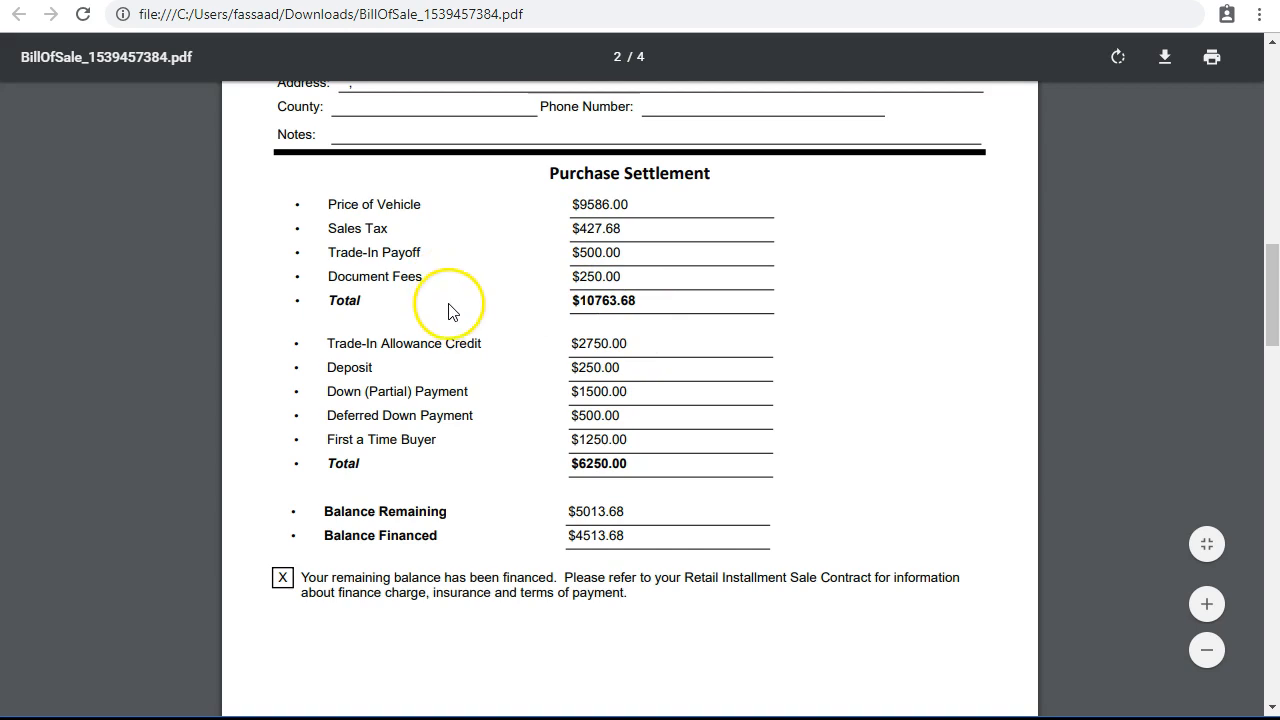
pyautogui.scroll(-1, 449, 311)
pyautogui.scroll(-1, 466, 403)
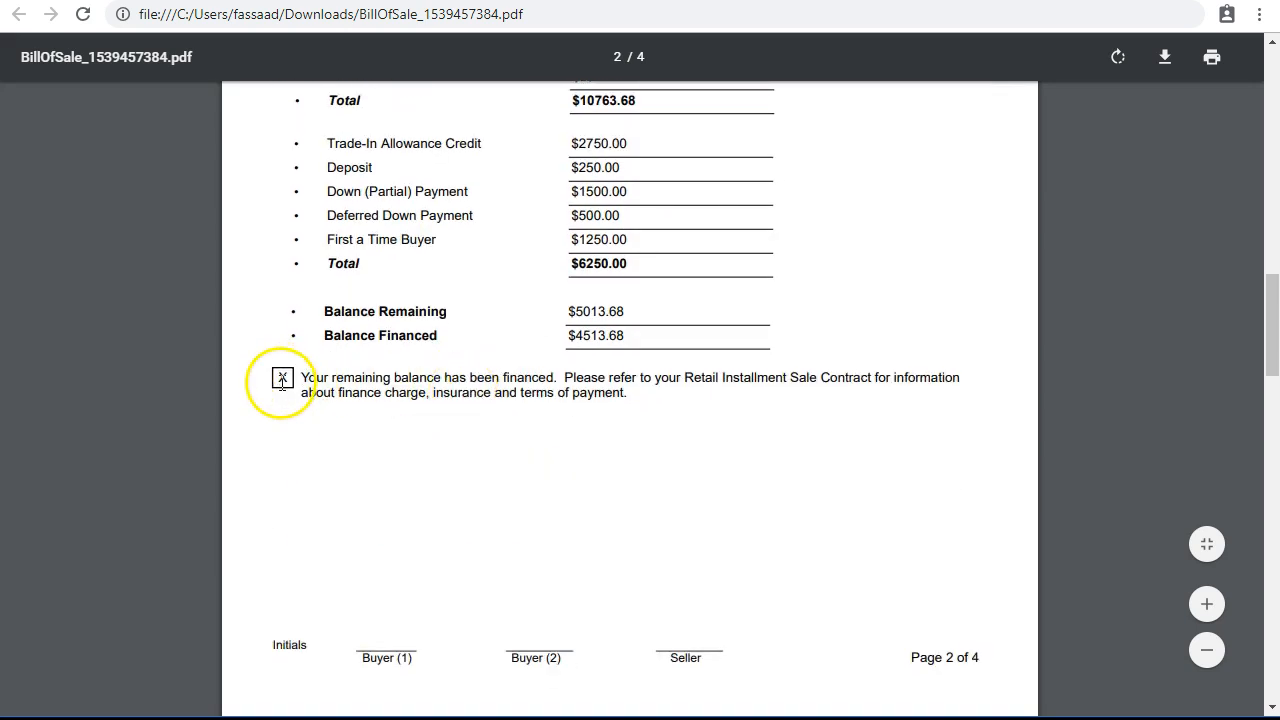
pyautogui.scroll(-2, 334, 423)
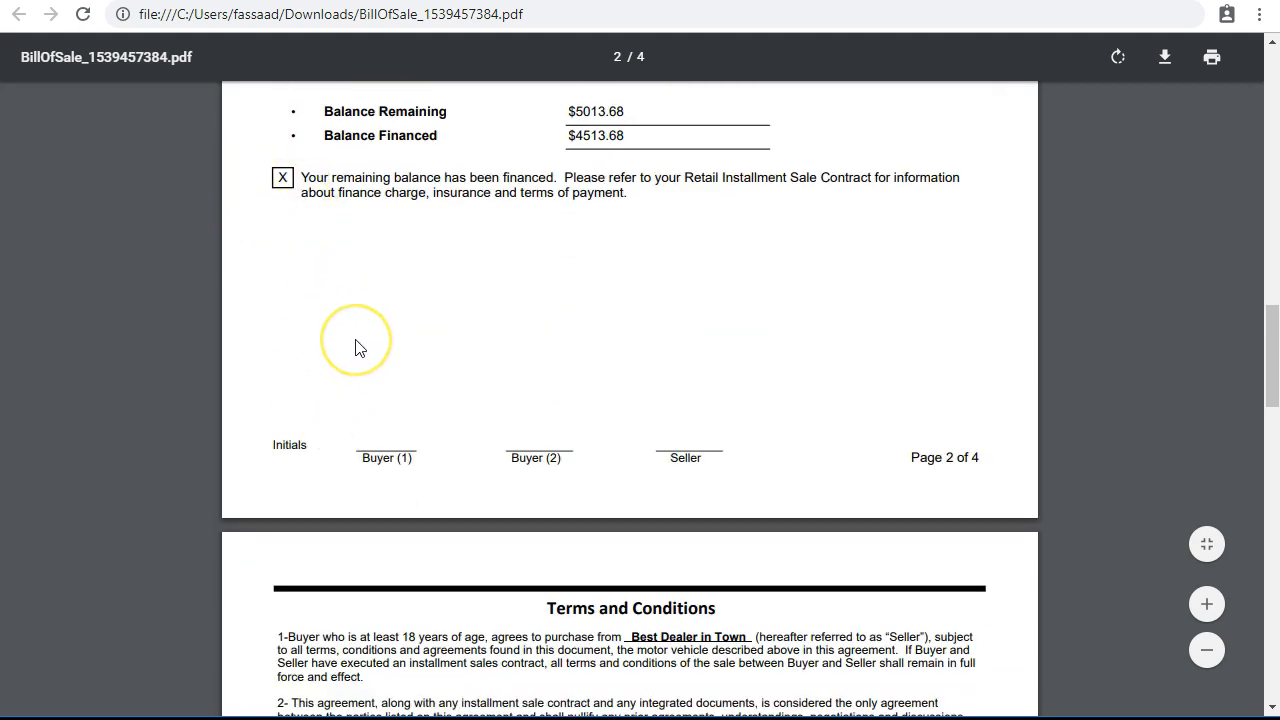
pyautogui.scroll(-4, 357, 347)
pyautogui.scroll(-5, 357, 347)
pyautogui.scroll(6, 360, 347)
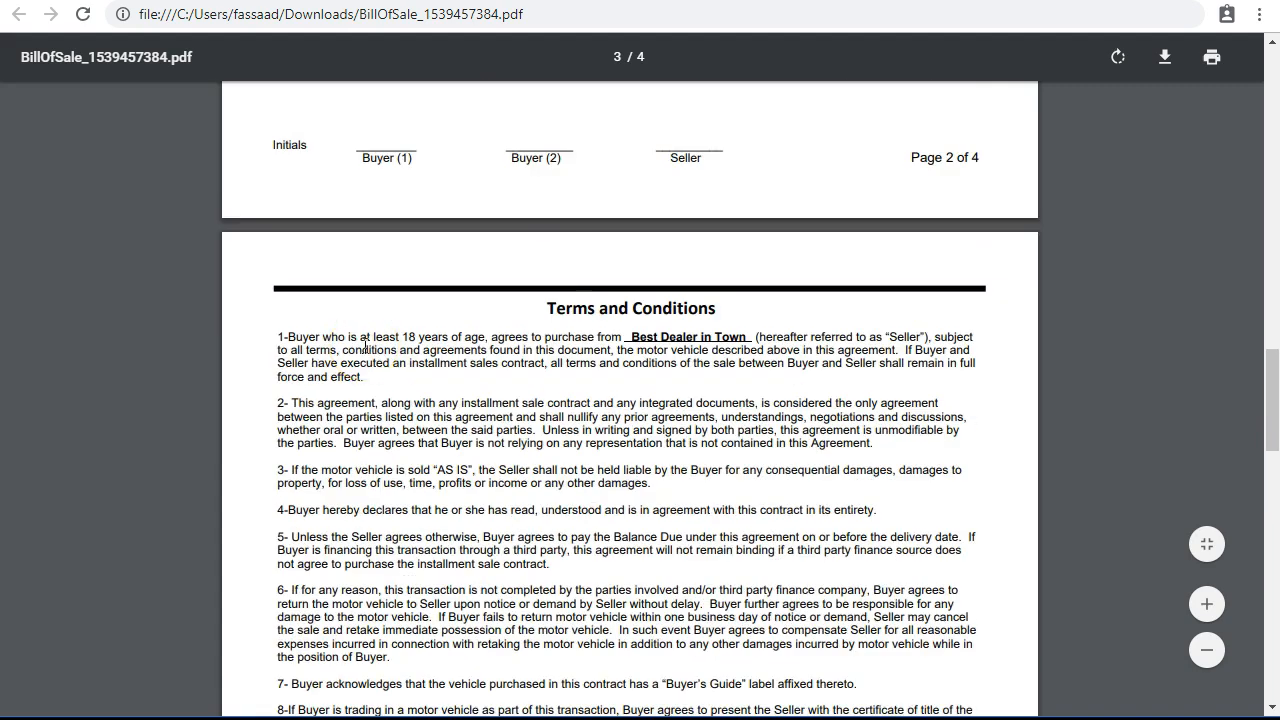
pyautogui.scroll(-1, 363, 347)
pyautogui.scroll(-7, 365, 347)
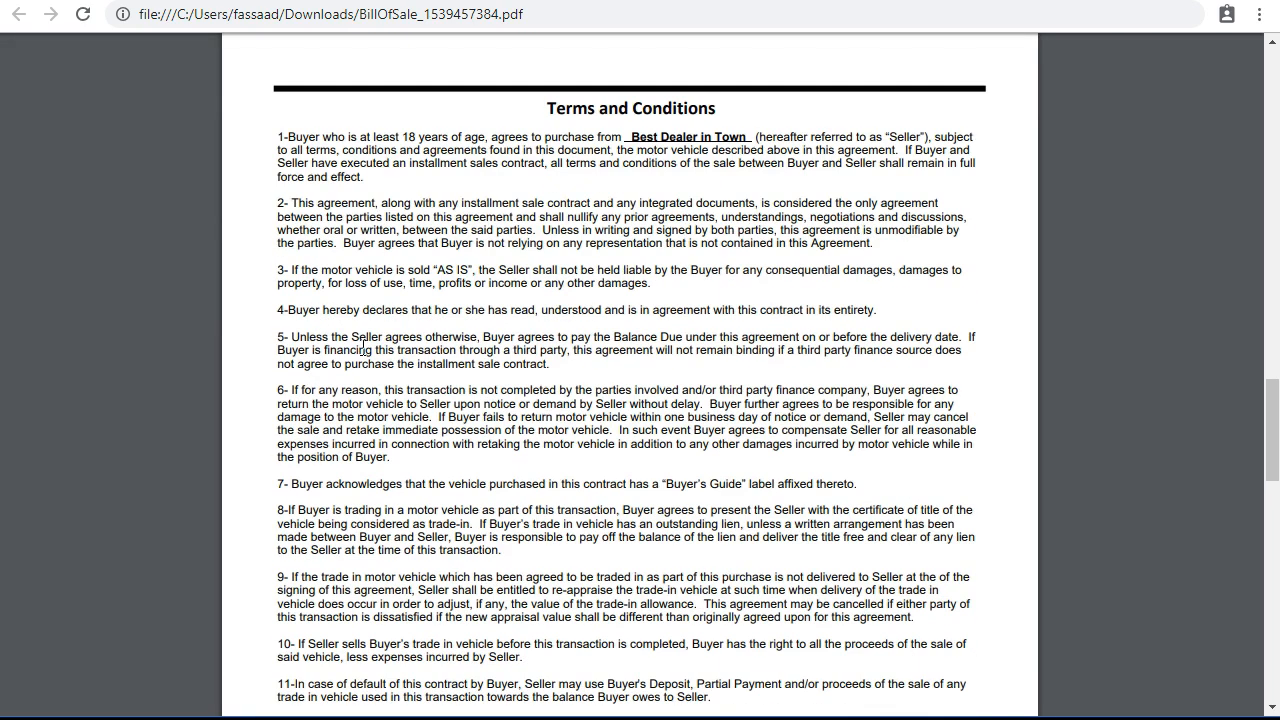
pyautogui.scroll(-9, 379, 347)
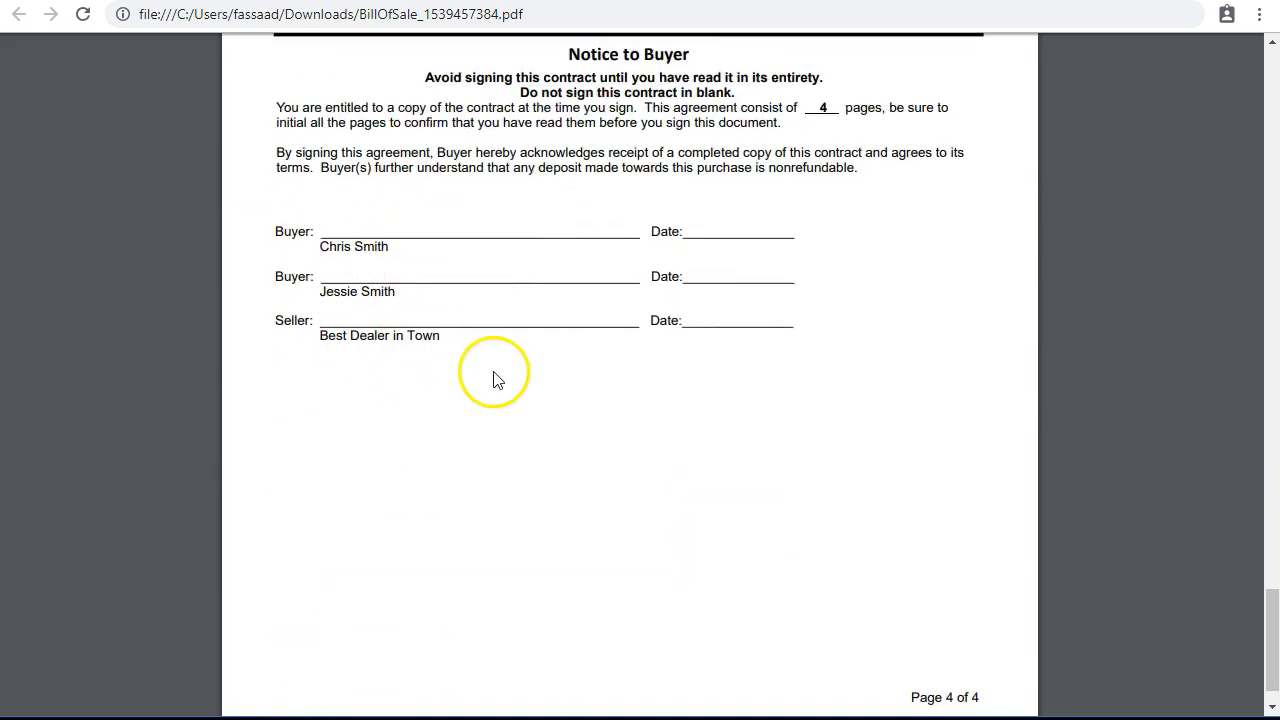
pyautogui.scroll(-1, 491, 377)
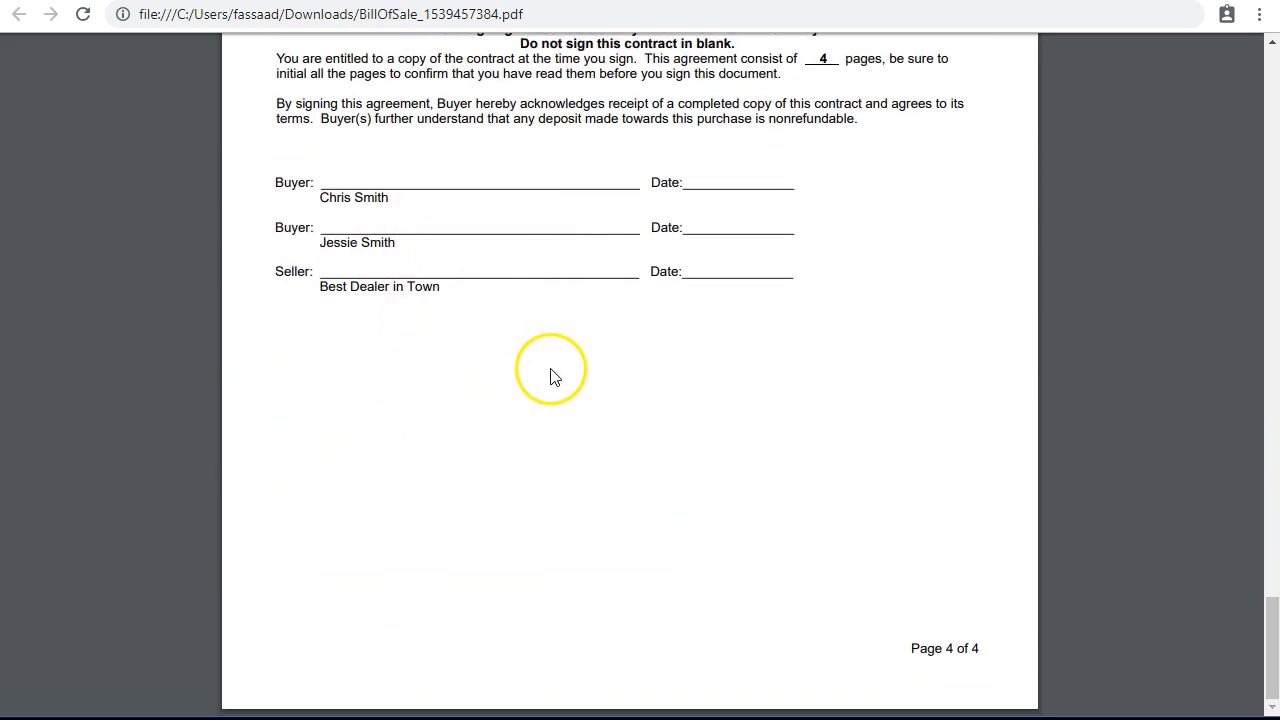
pyautogui.click(406, 380)
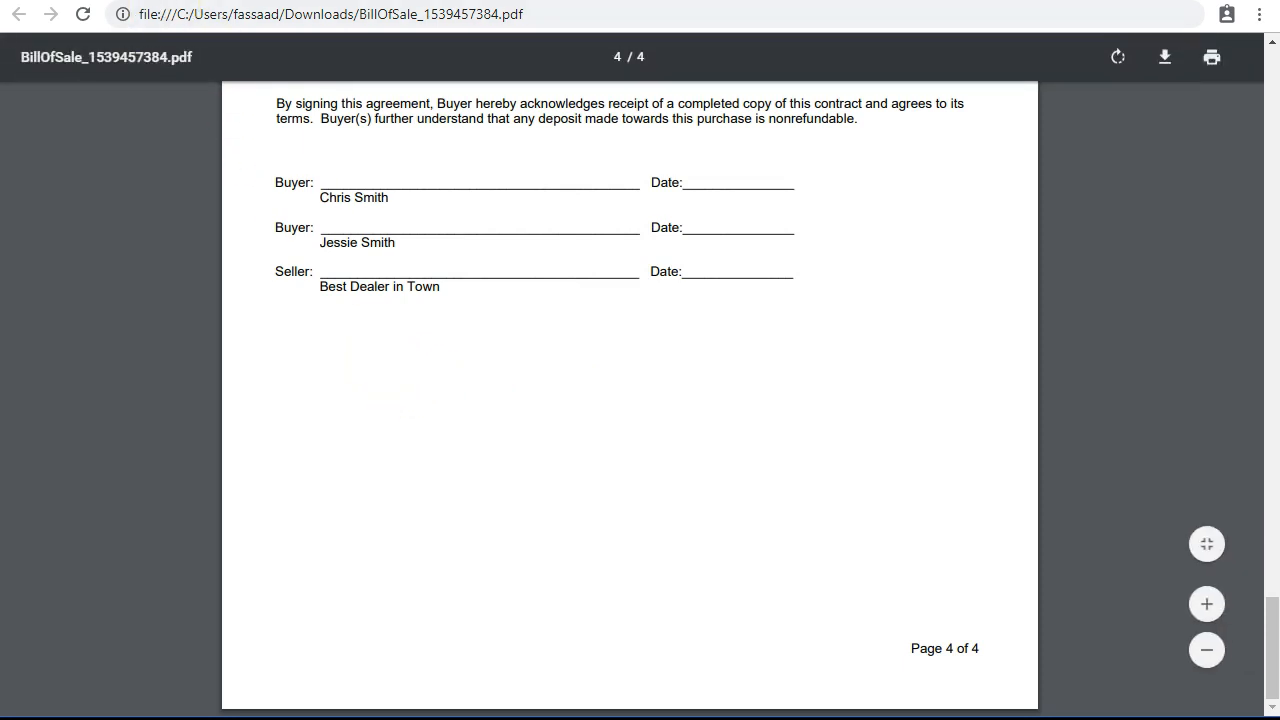
pyautogui.click(298, 0)
# Show the account's Payment Plan schedule.
pyautogui.scroll(-1, 645, 320)
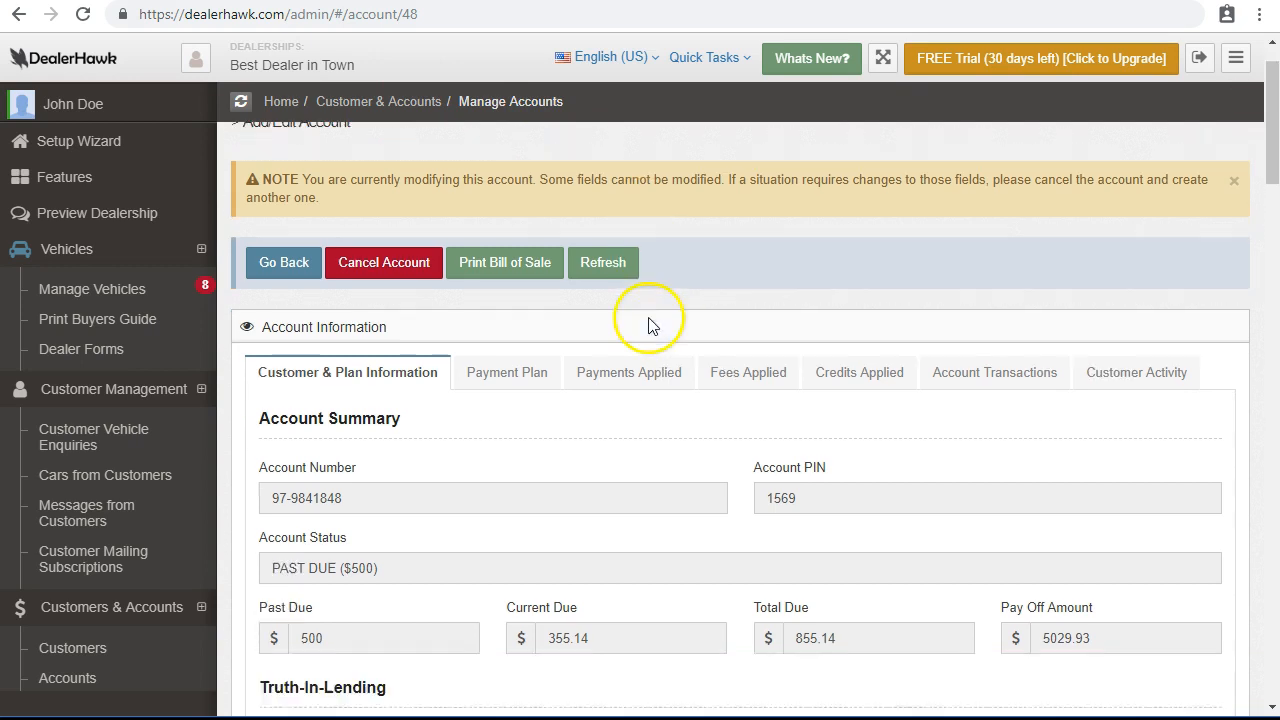
pyautogui.scroll(1, 643, 330)
pyautogui.scroll(-1, 641, 330)
pyautogui.click(514, 331)
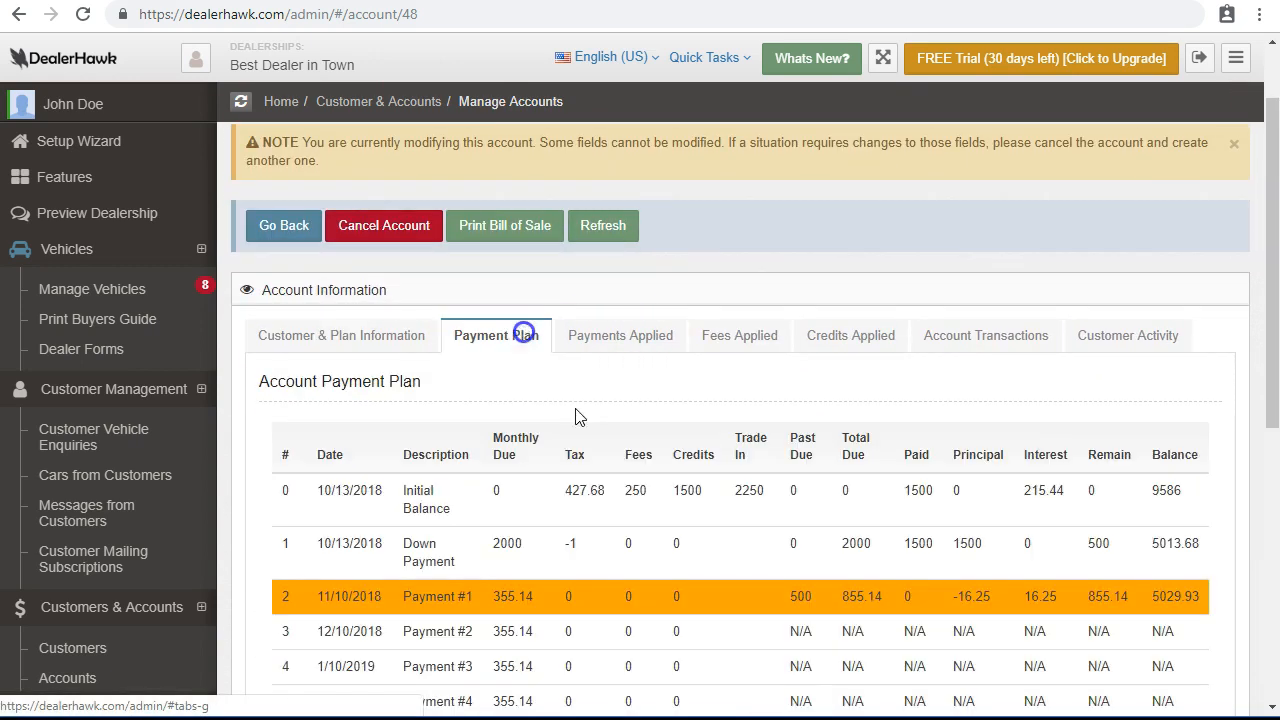
pyautogui.scroll(-1, 637, 425)
pyautogui.scroll(-3, 632, 440)
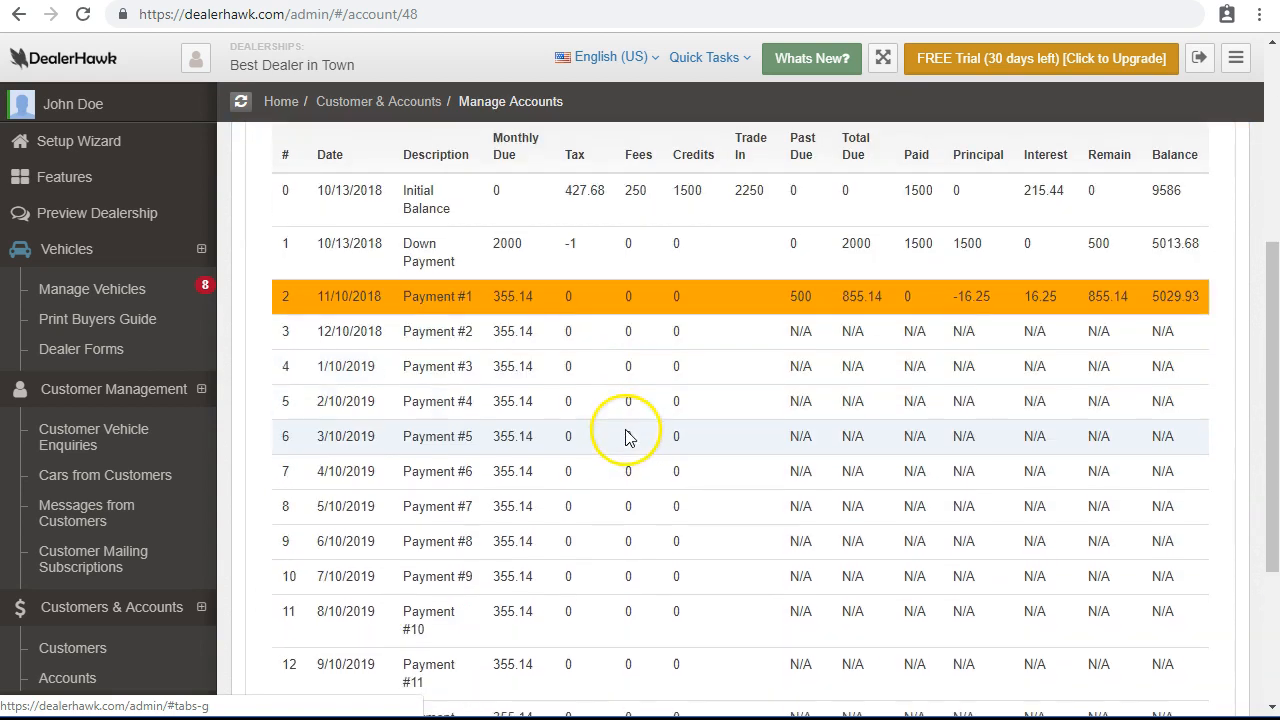
pyautogui.scroll(-1, 500, 380)
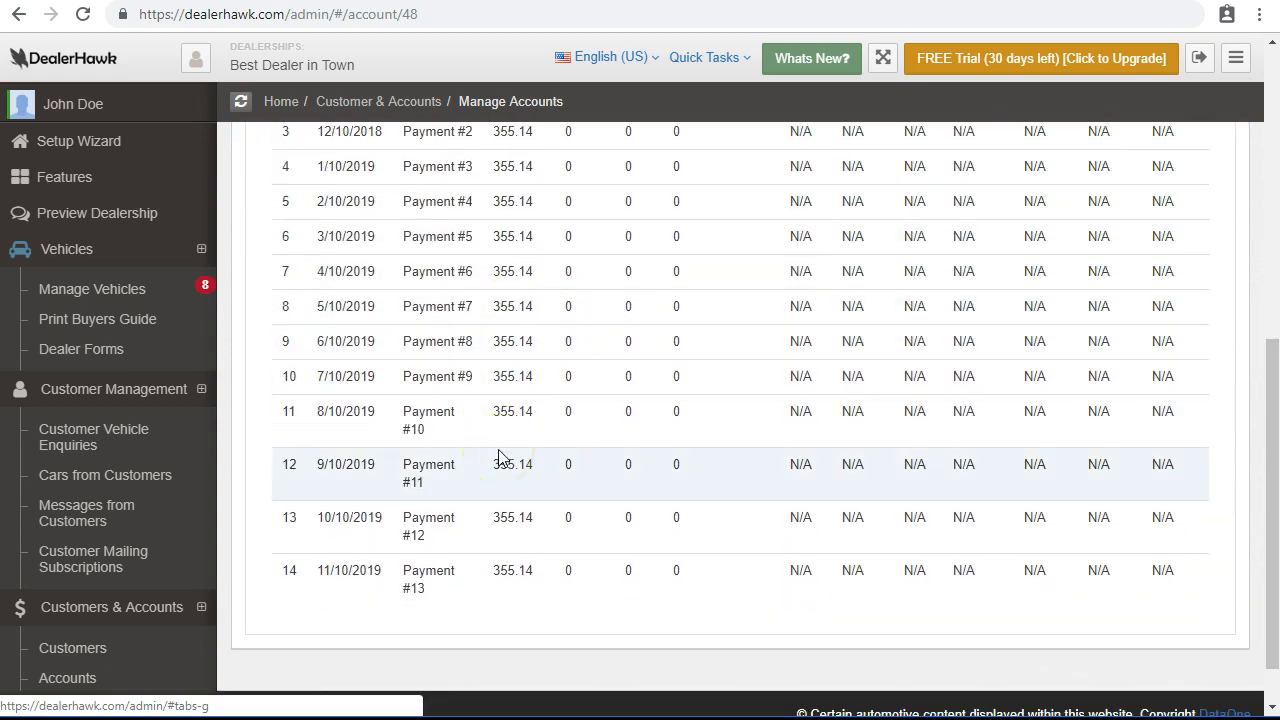
pyautogui.scroll(2, 500, 458)
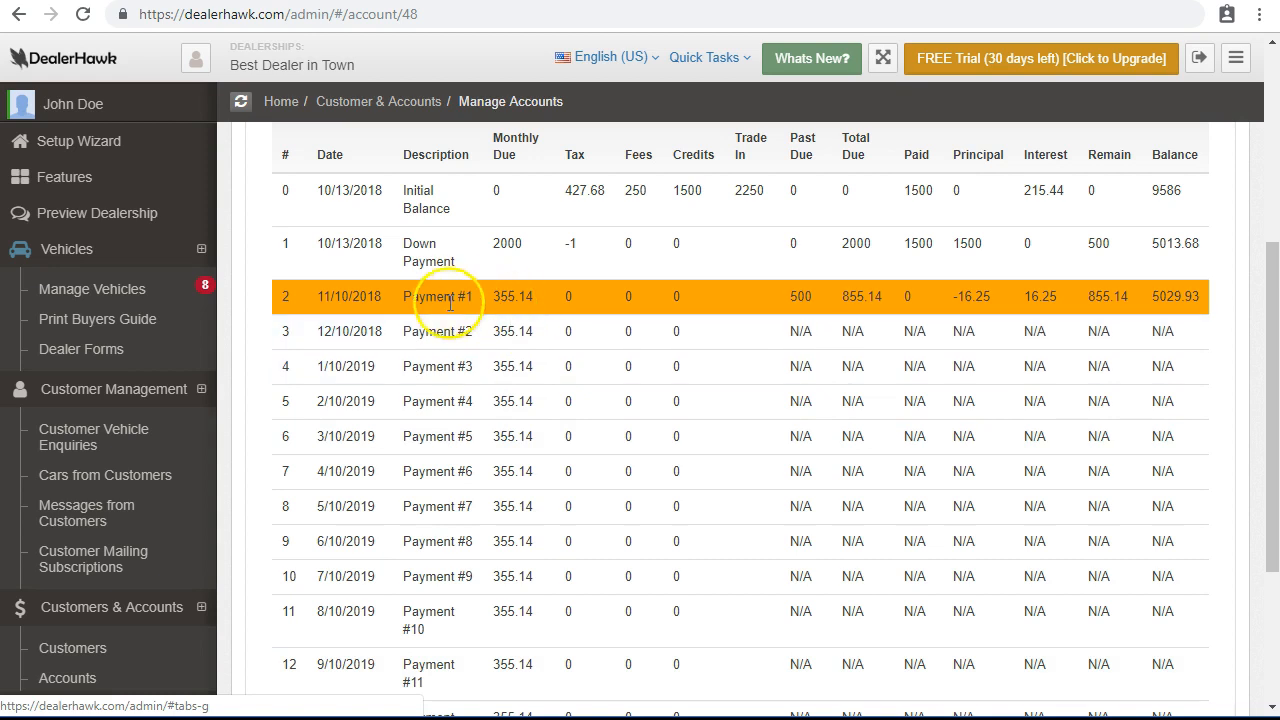
pyautogui.scroll(1, 305, 300)
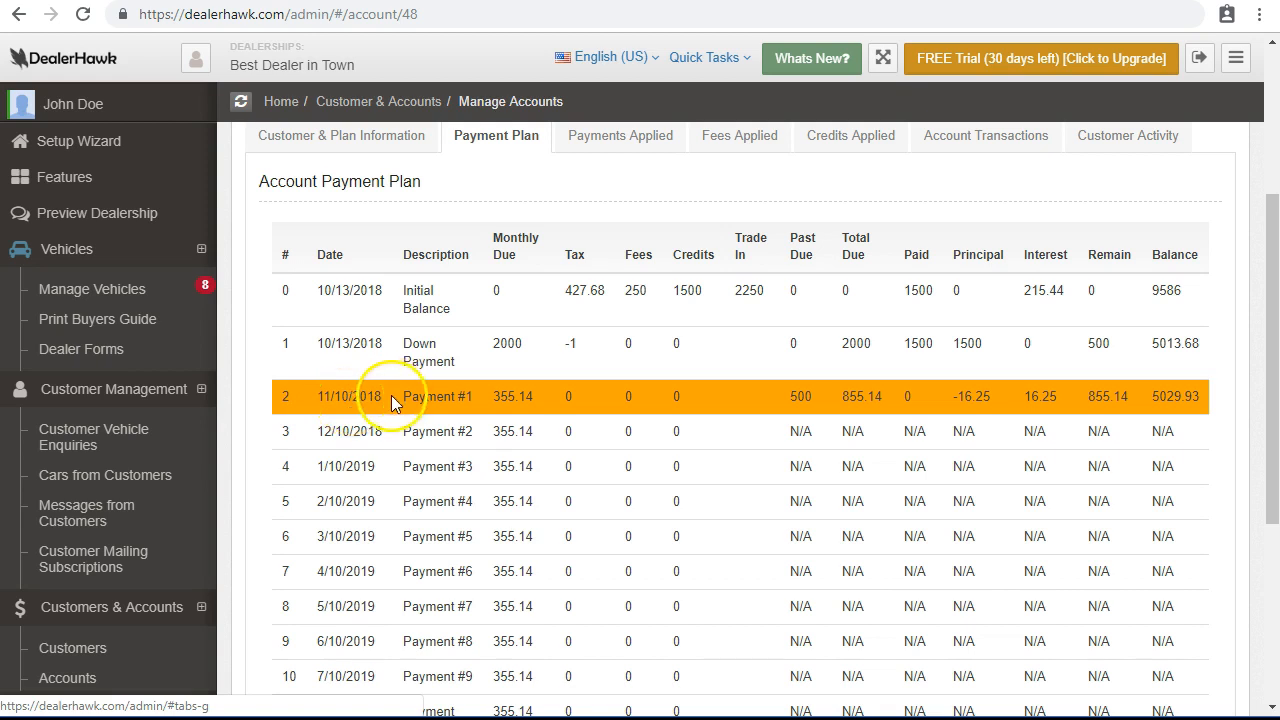
# Check Payment #1 (355.14 due, 500 past due, 855.14 total, 5029.93 balance), then view Payments Applied.
pyautogui.moveTo(490, 400); pyautogui.dragTo(546, 410)
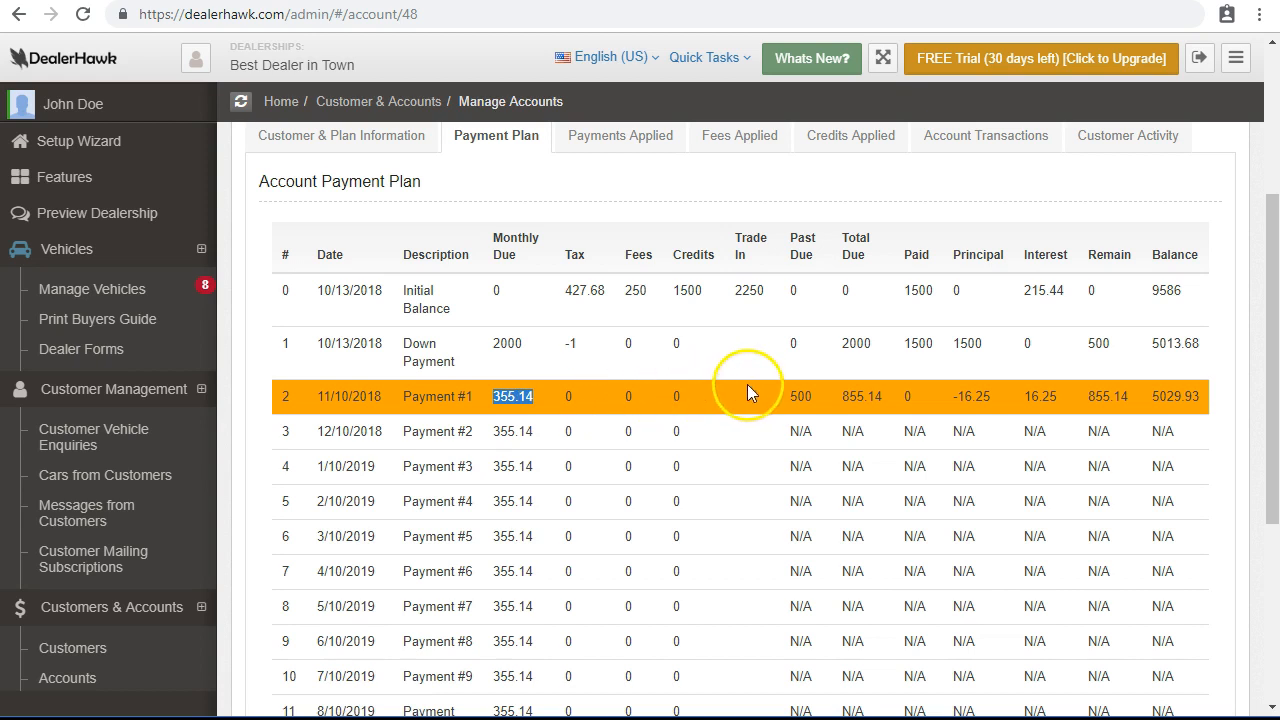
pyautogui.moveTo(781, 398); pyautogui.dragTo(828, 400)
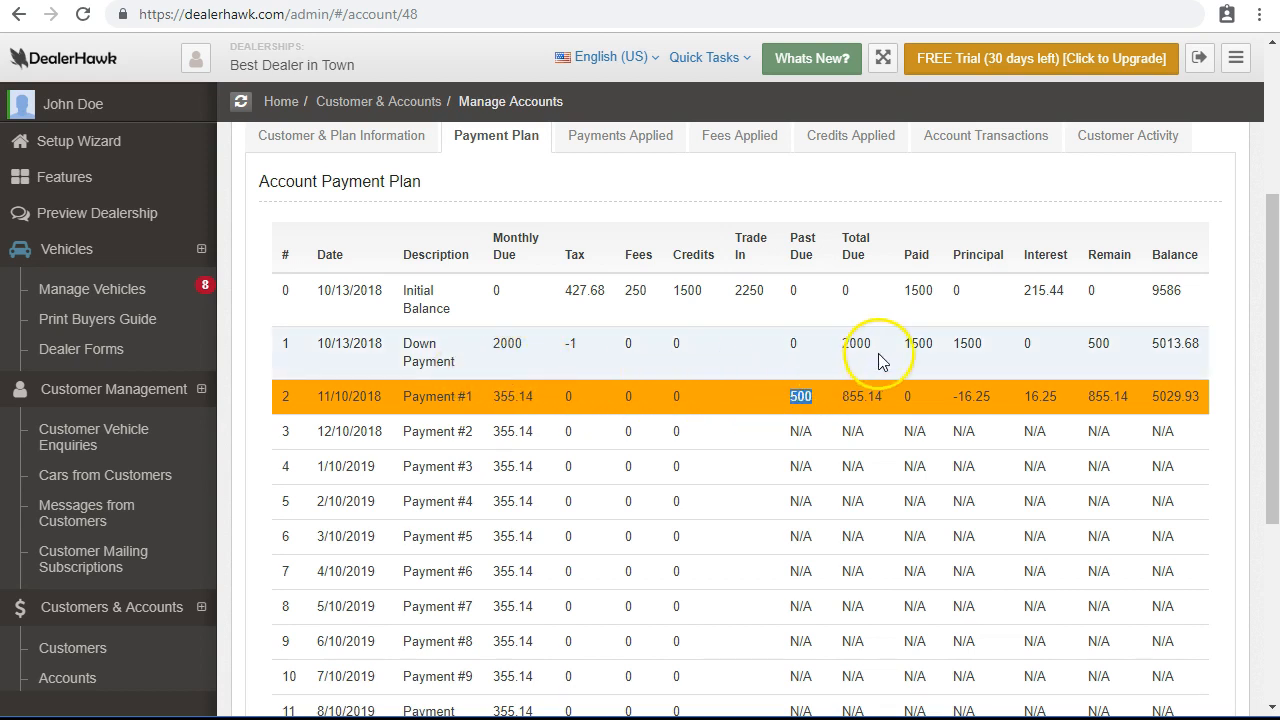
pyautogui.moveTo(841, 397); pyautogui.dragTo(883, 398)
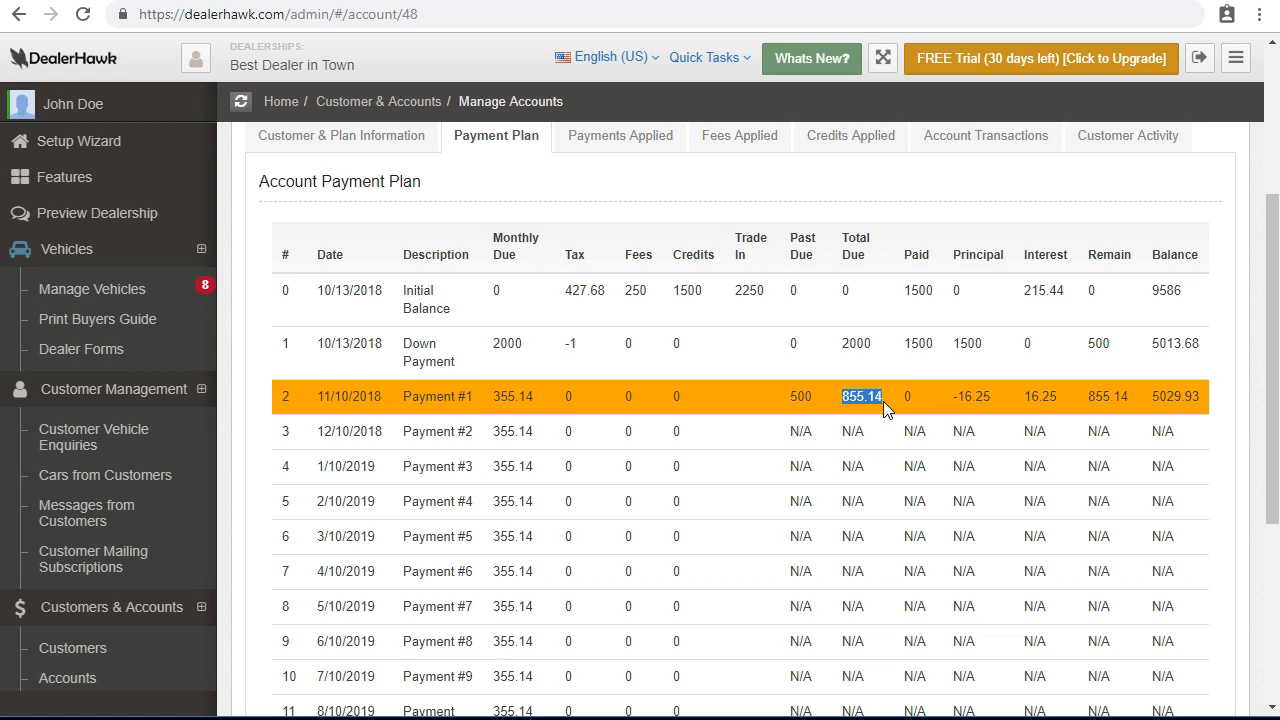
pyautogui.moveTo(950, 396); pyautogui.dragTo(1022, 401)
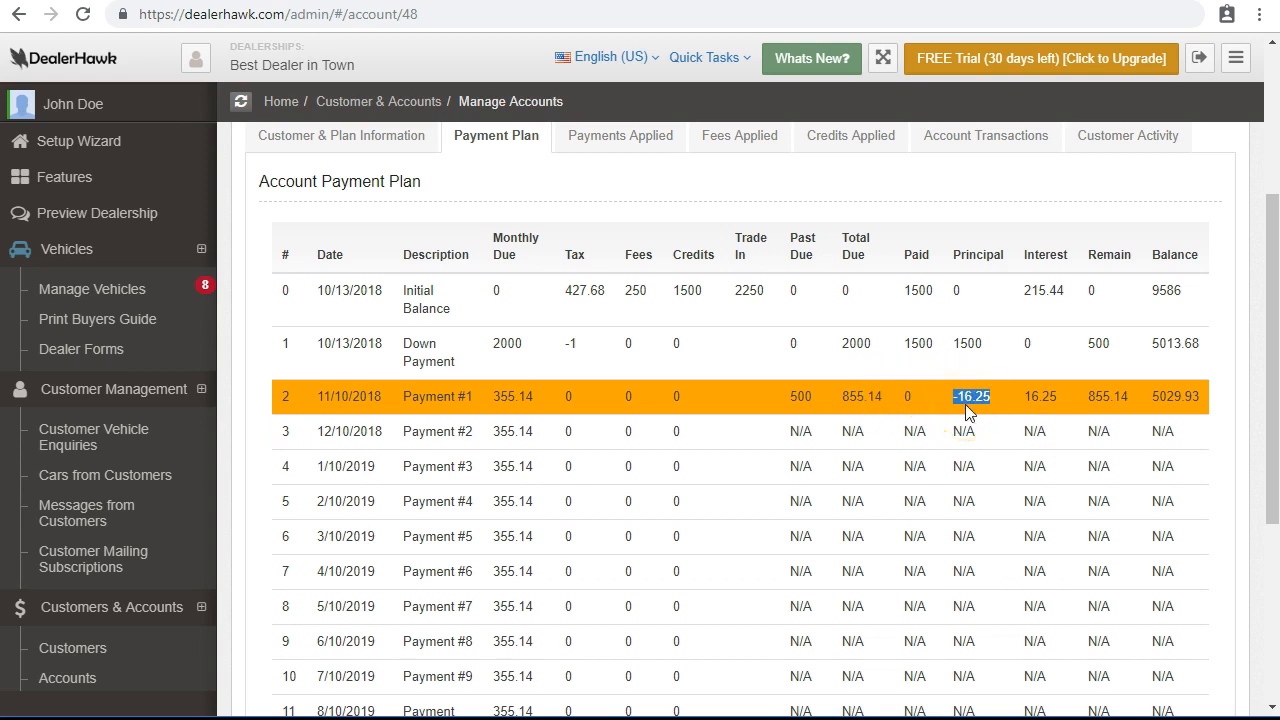
pyautogui.moveTo(1020, 396); pyautogui.dragTo(1059, 401)
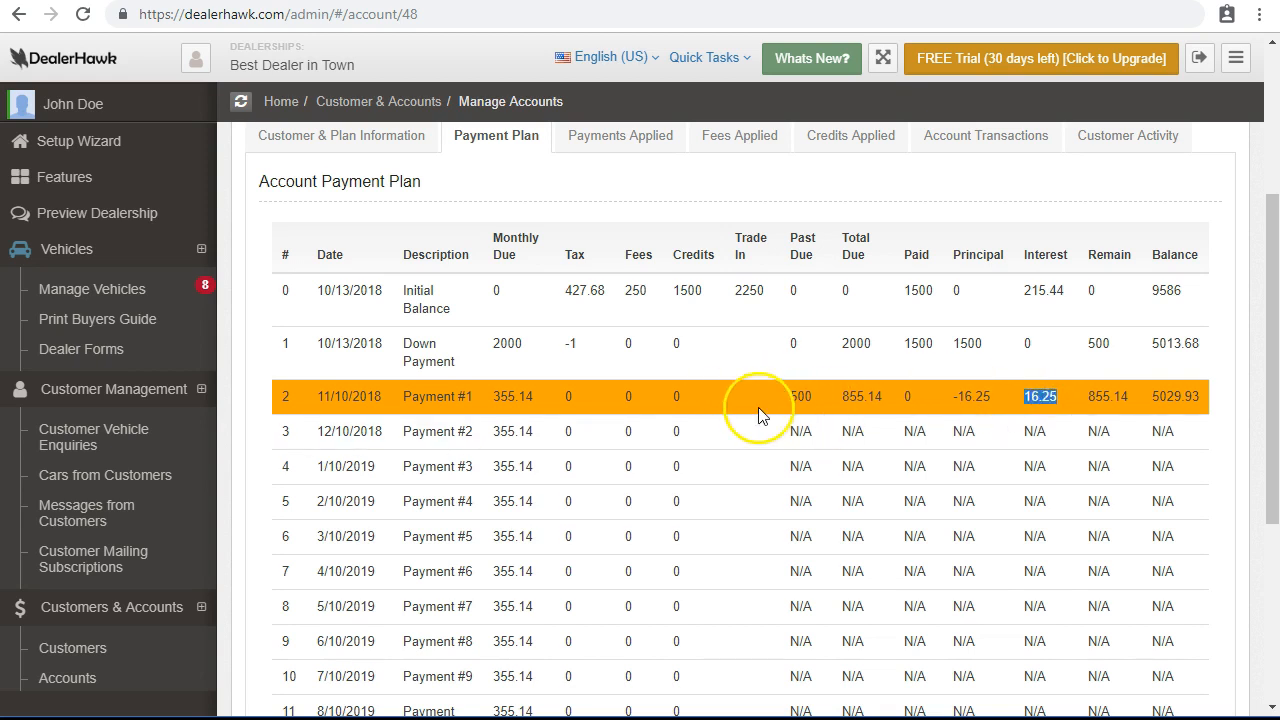
pyautogui.moveTo(1153, 399); pyautogui.dragTo(1215, 398)
pyautogui.click(1191, 404)
pyautogui.doubleClick(1191, 404)
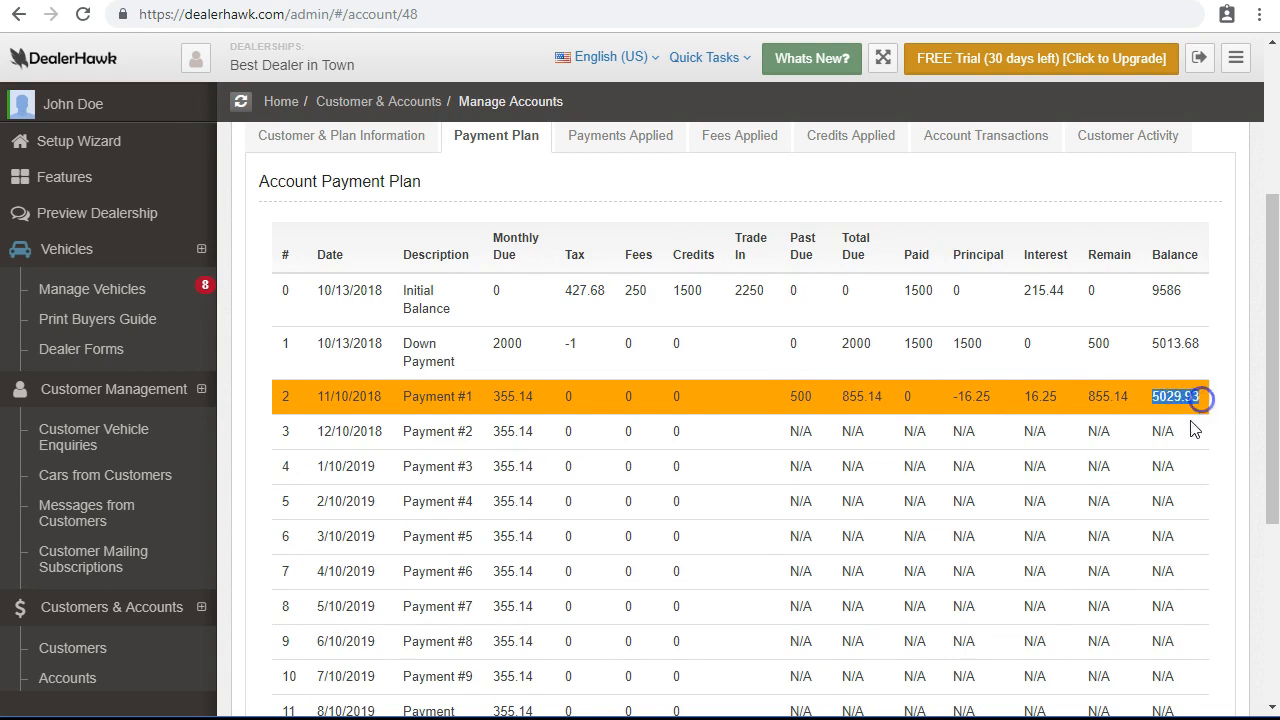
pyautogui.scroll(1, 1180, 432)
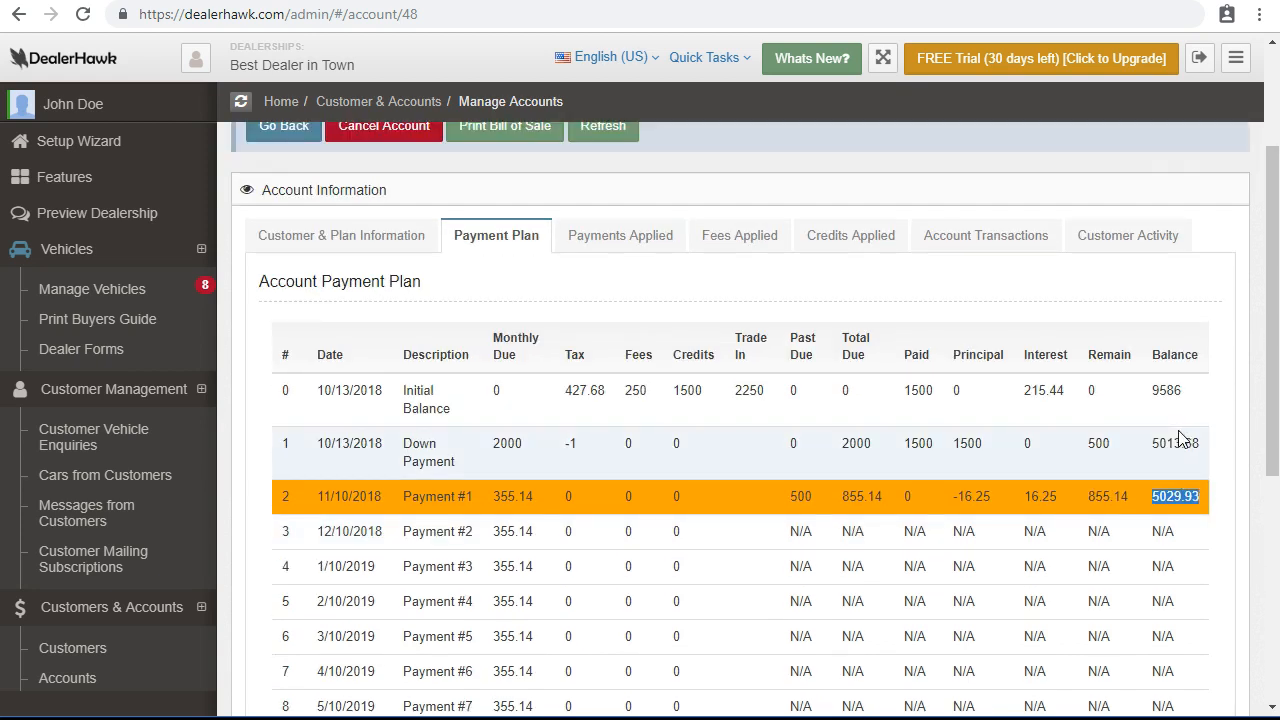
pyautogui.click(628, 237)
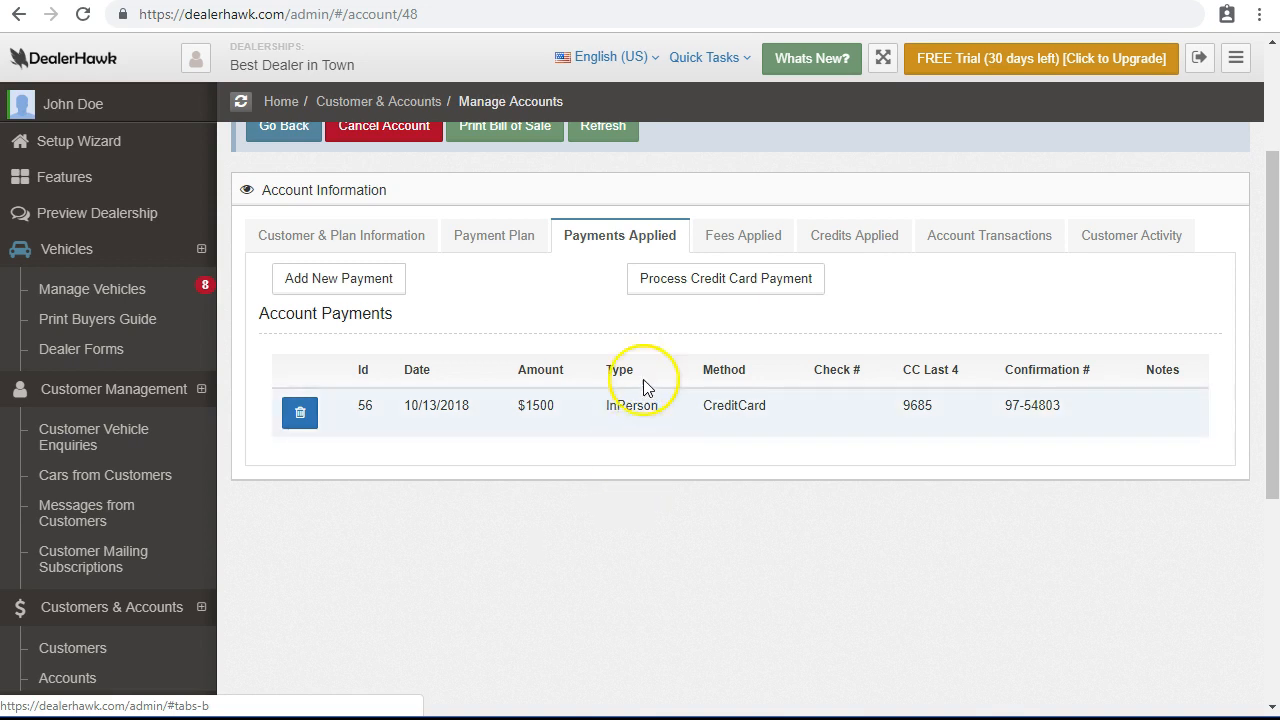
# Open the Process Credit Card Payment form and cancel it.
pyautogui.click(662, 292)
pyautogui.scroll(-2, 549, 509)
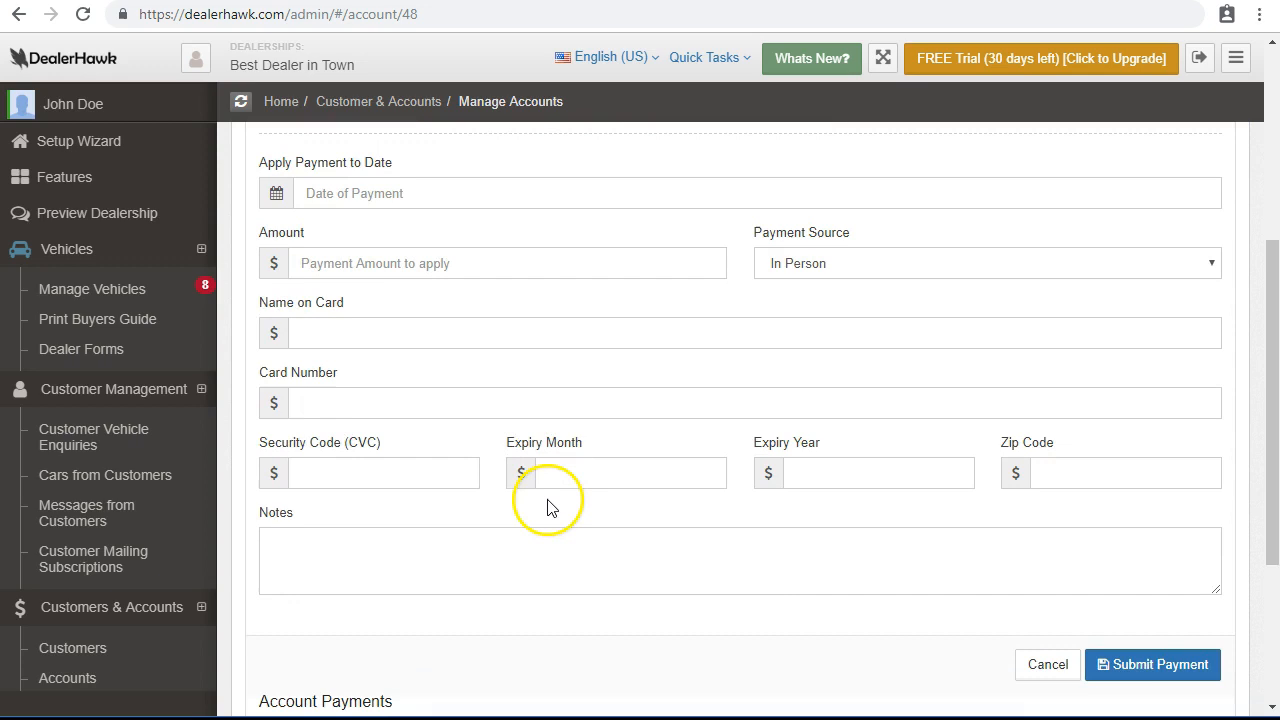
pyautogui.click(1037, 670)
pyautogui.scroll(1, 450, 400)
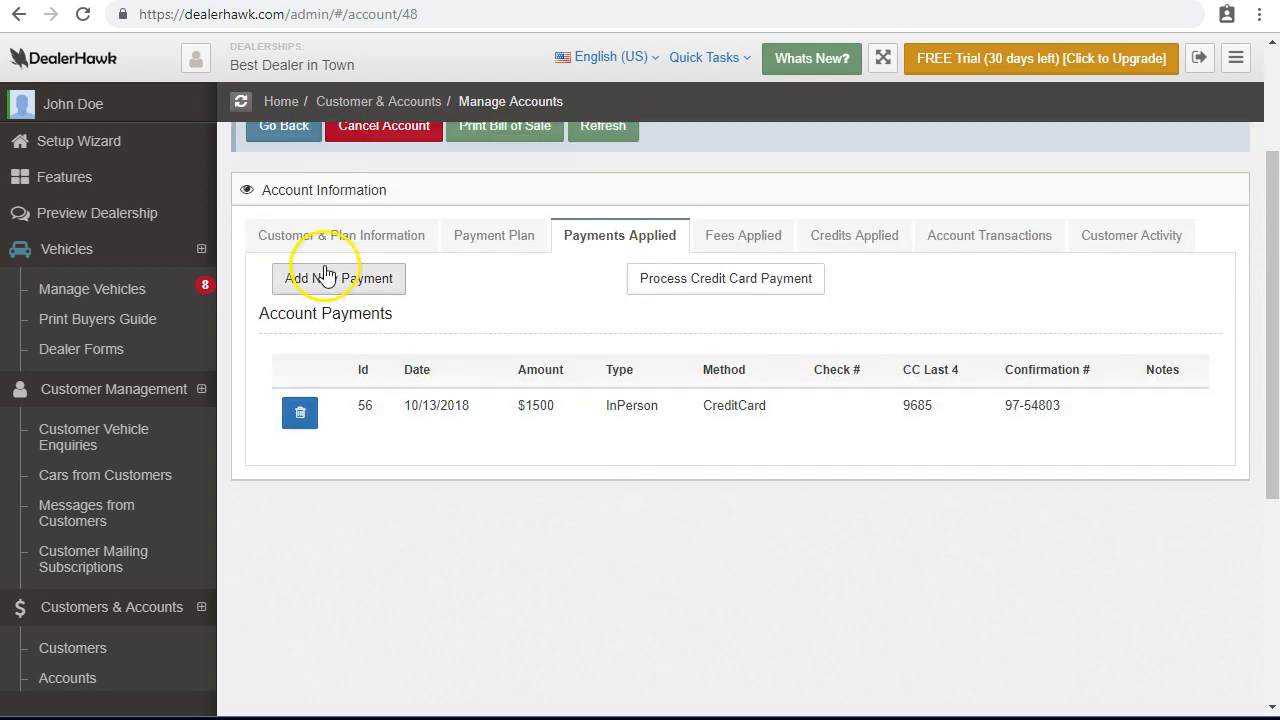
# Inspect the Add New Payment date and method fields, then view Fees Applied.
pyautogui.click(331, 287)
pyautogui.click(323, 393)
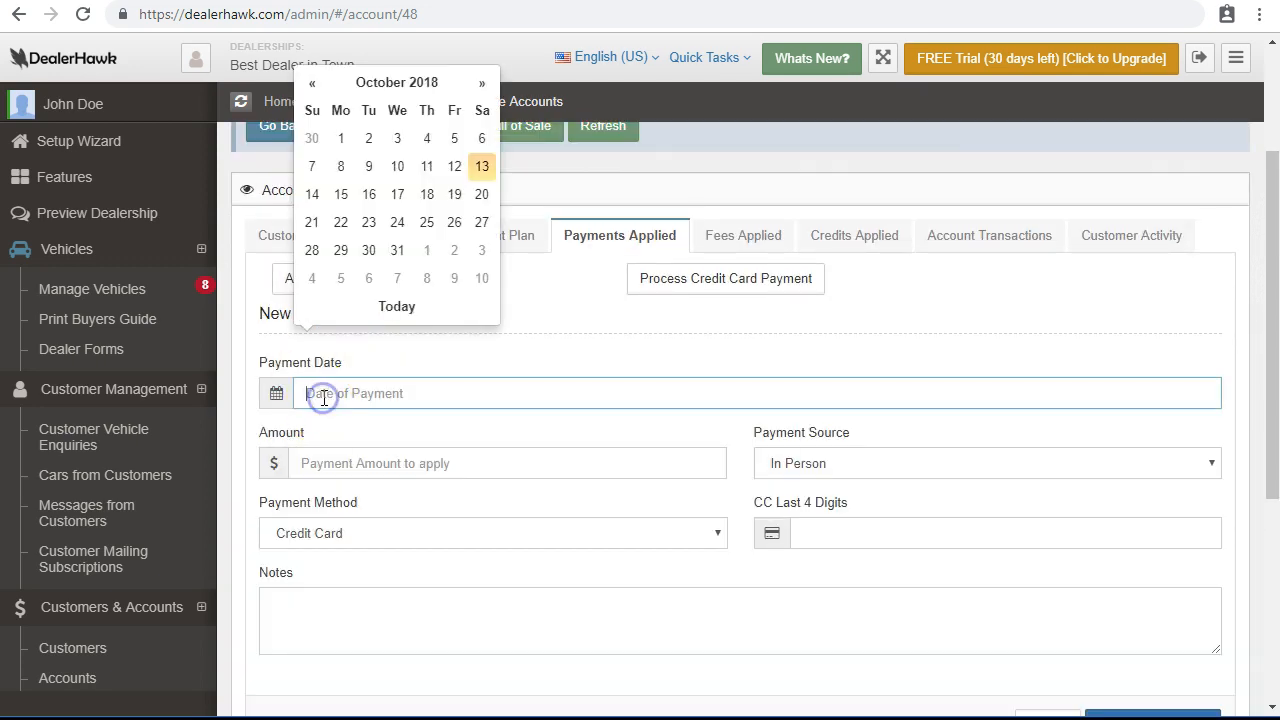
pyautogui.click(380, 533)
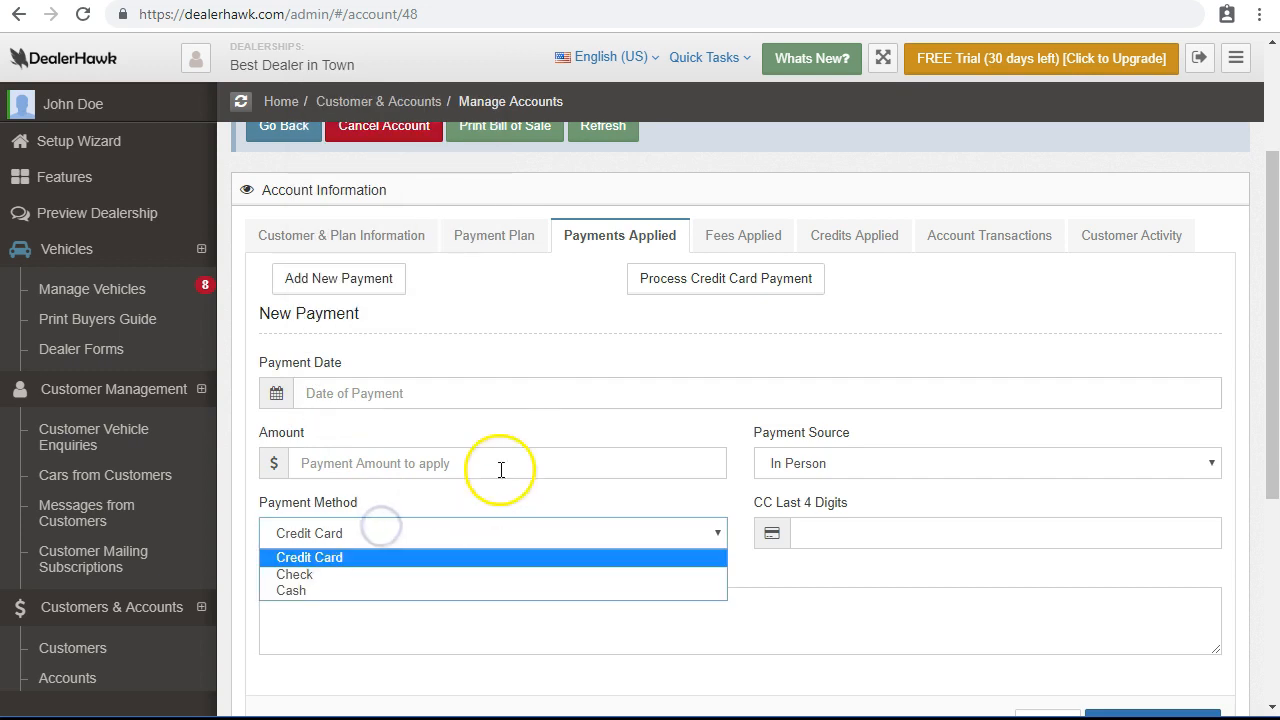
pyautogui.click(503, 373)
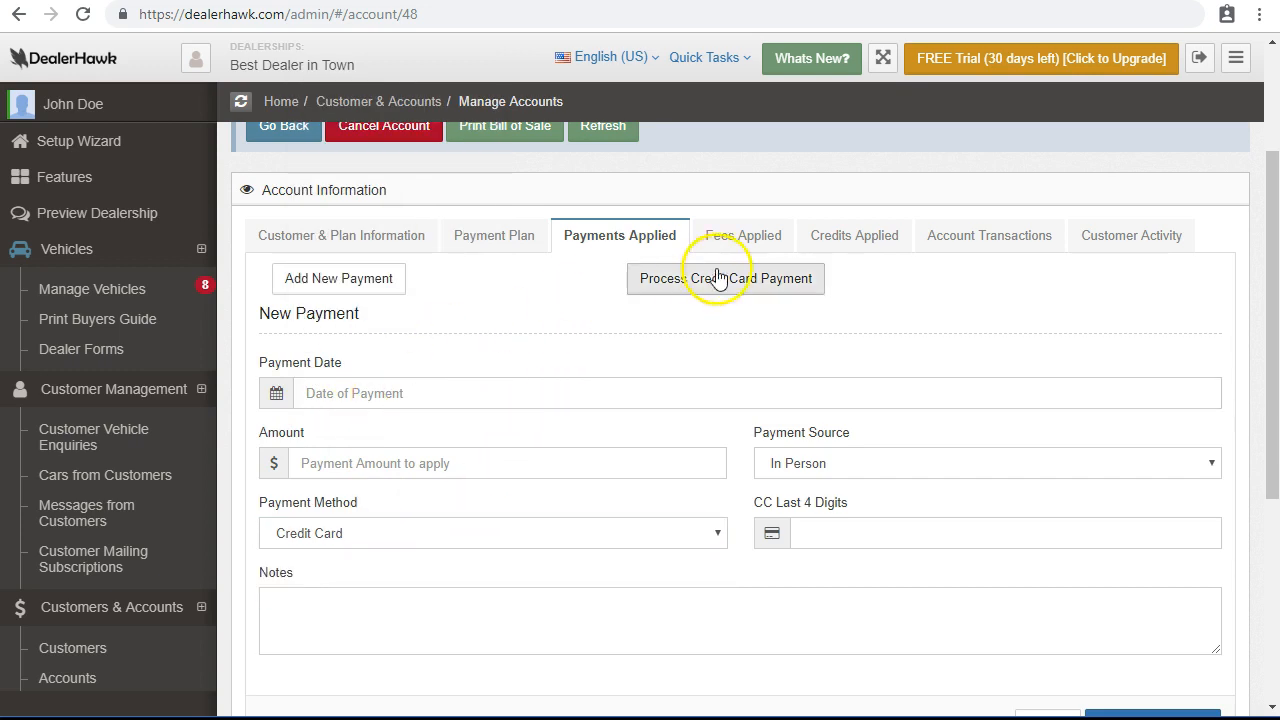
pyautogui.click(748, 240)
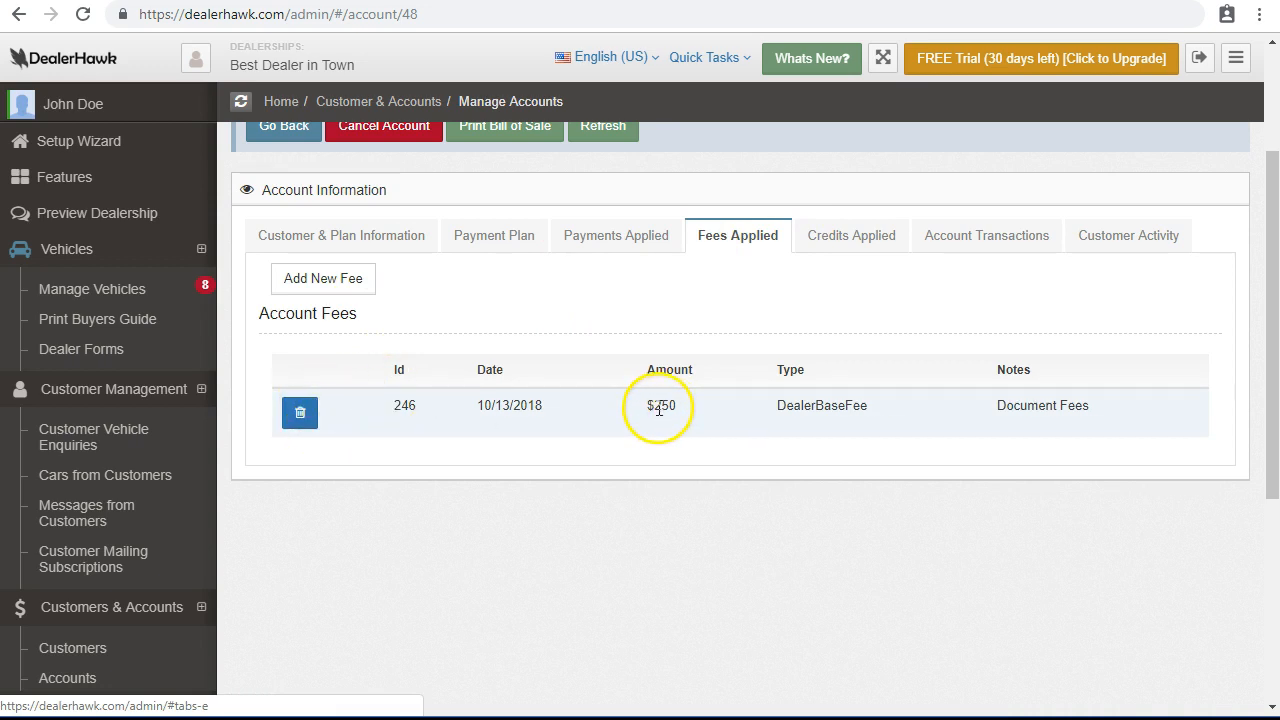
# Check the Document Fees note, then open and close the new fee form unsaved.
pyautogui.moveTo(995, 410); pyautogui.dragTo(1151, 416)
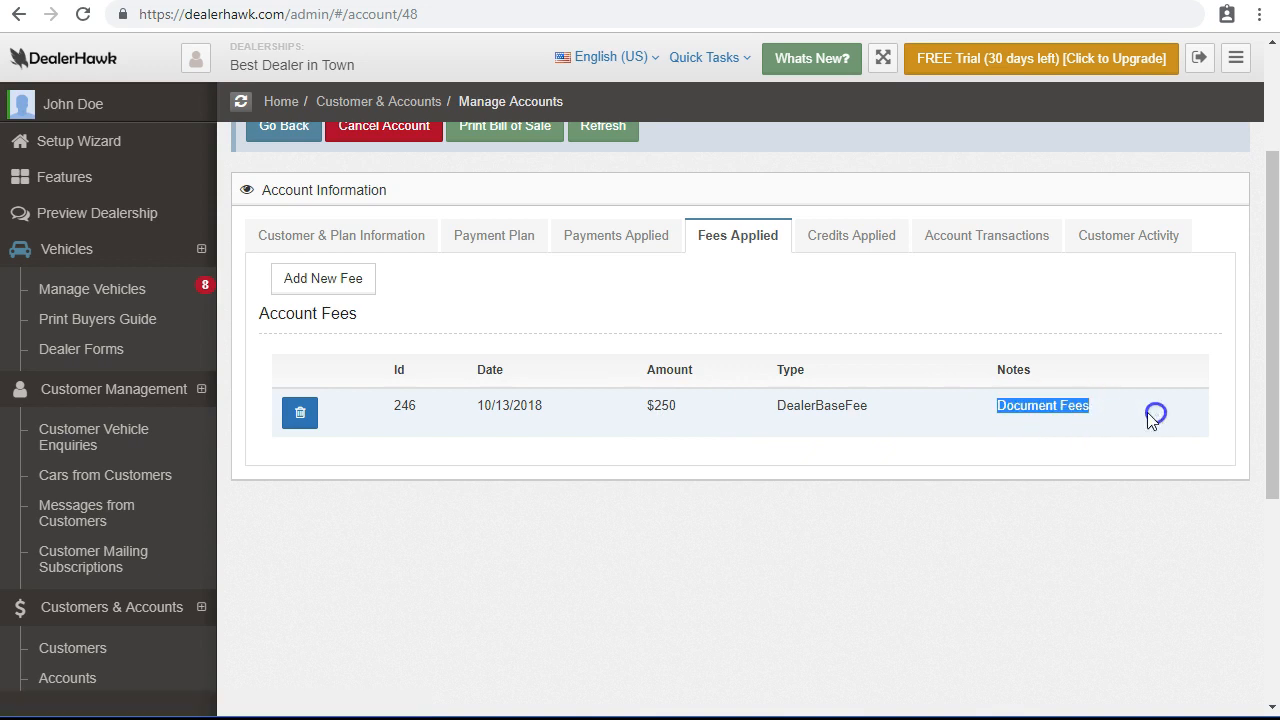
pyautogui.click(722, 422)
pyautogui.click(358, 290)
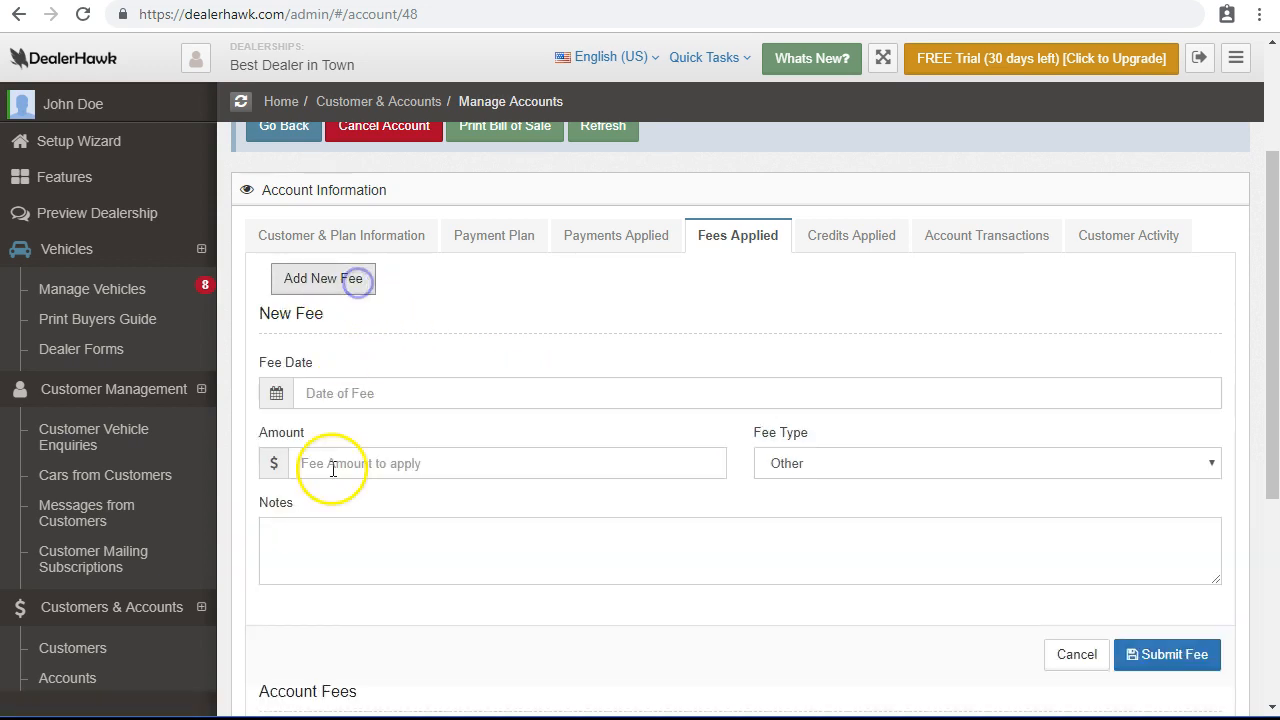
pyautogui.scroll(-2, 326, 520)
pyautogui.click(1100, 457)
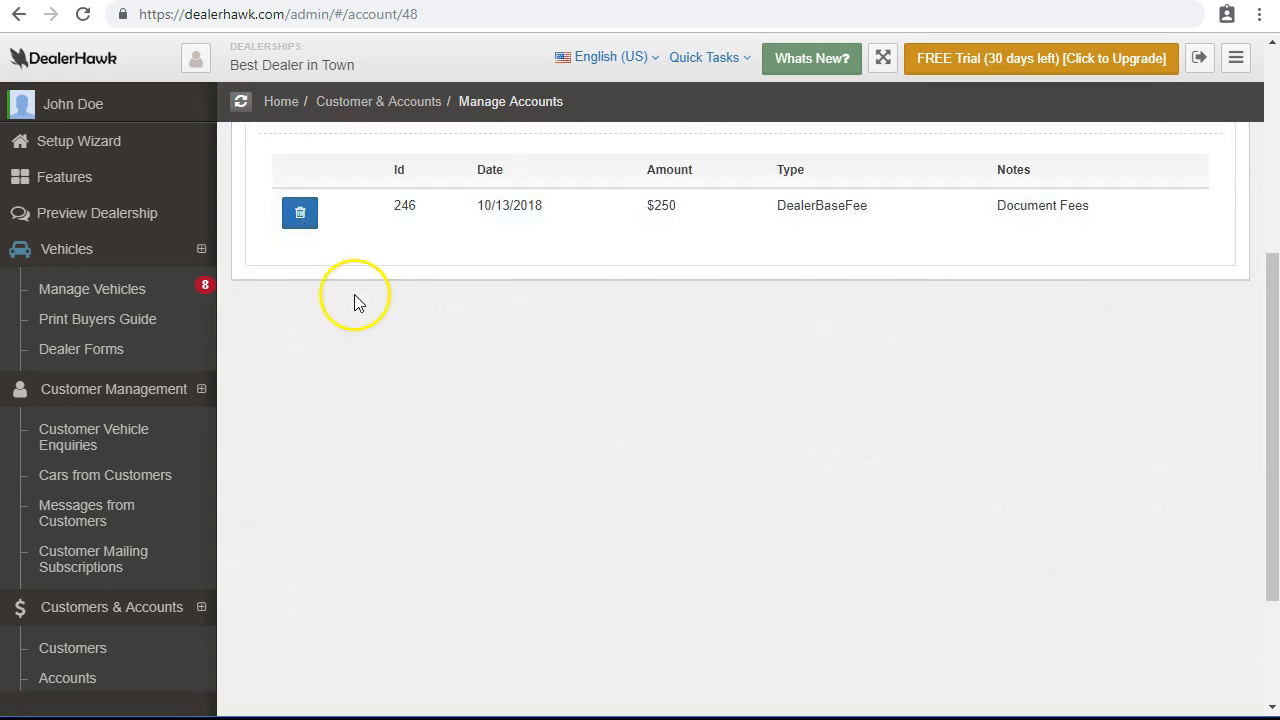
pyautogui.scroll(3, 354, 303)
# Add a $55 Other fee dated 10/13/2018 with a testing-purposes note.
pyautogui.click(330, 278)
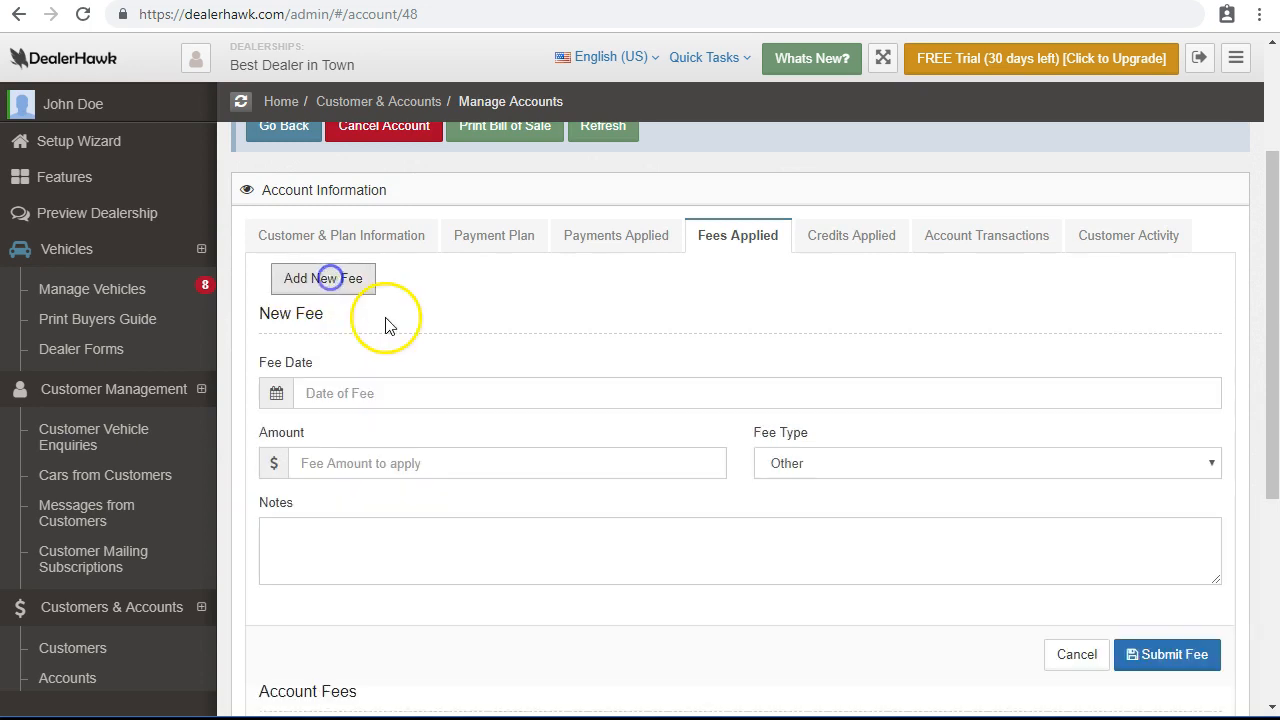
pyautogui.click(408, 393)
pyautogui.click(481, 166)
pyautogui.click(400, 455)
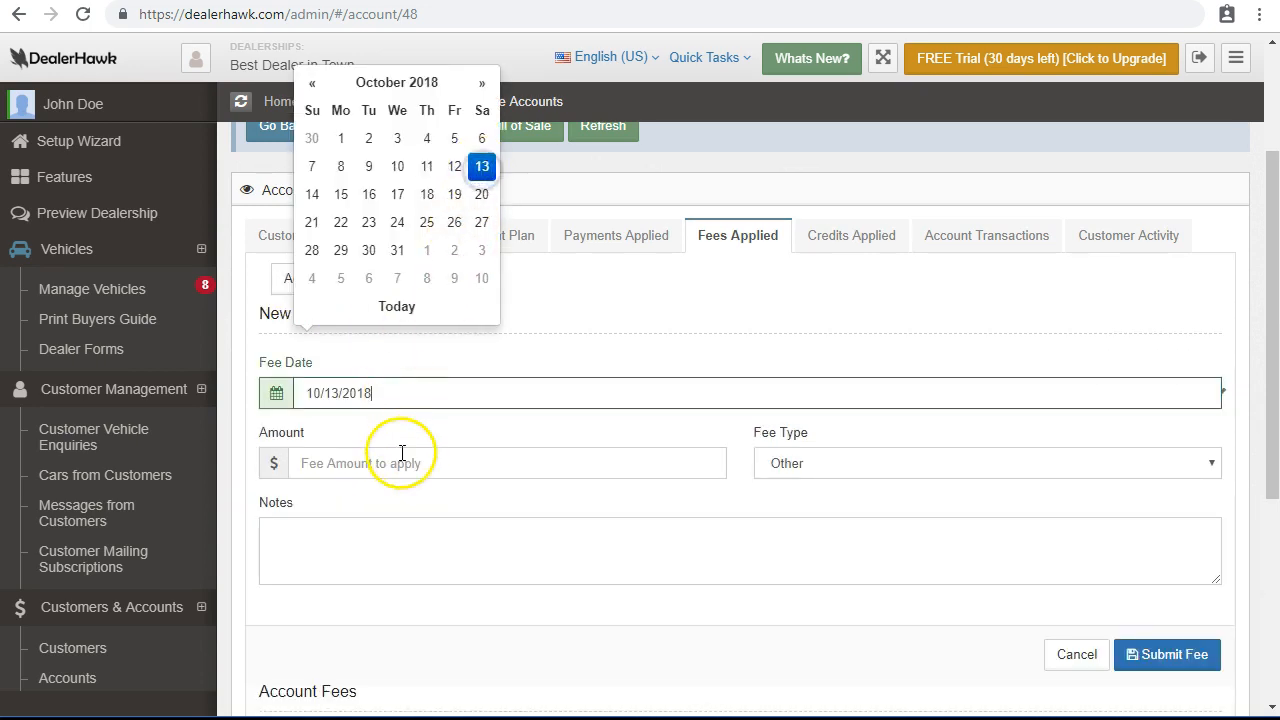
pyautogui.write('55')
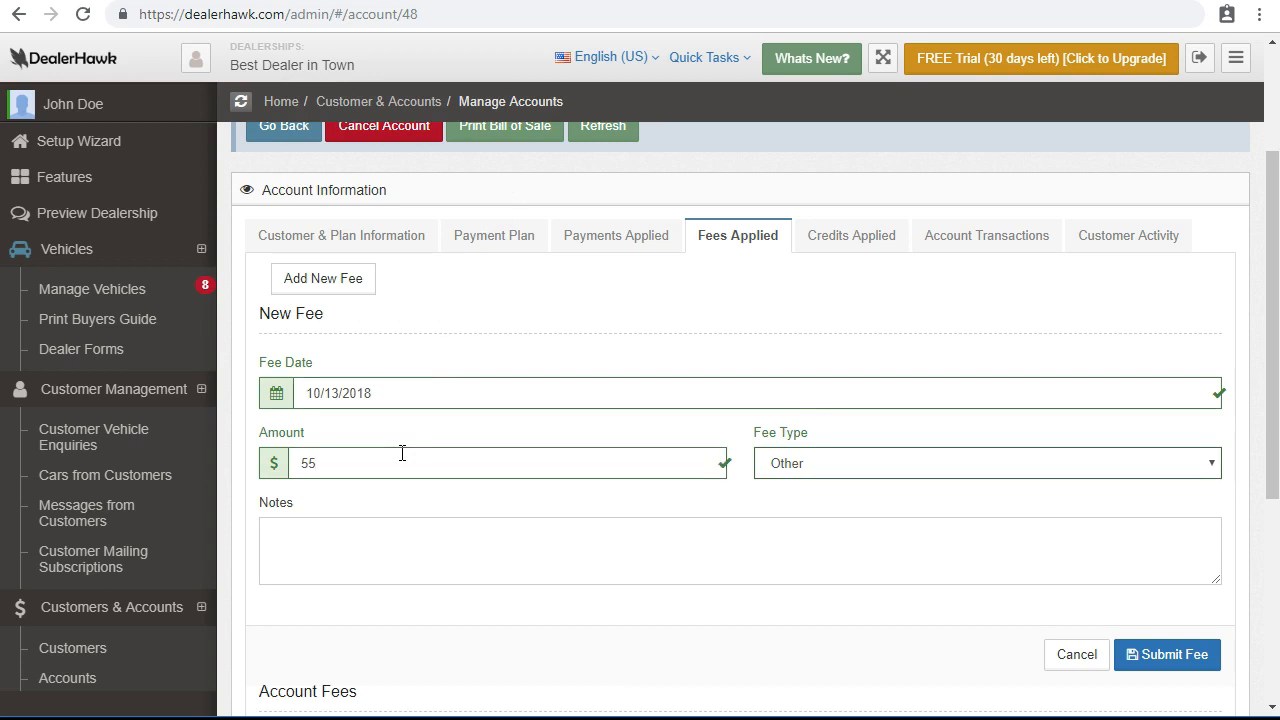
pyautogui.click(800, 468)
pyautogui.click(819, 467)
pyautogui.click(568, 524)
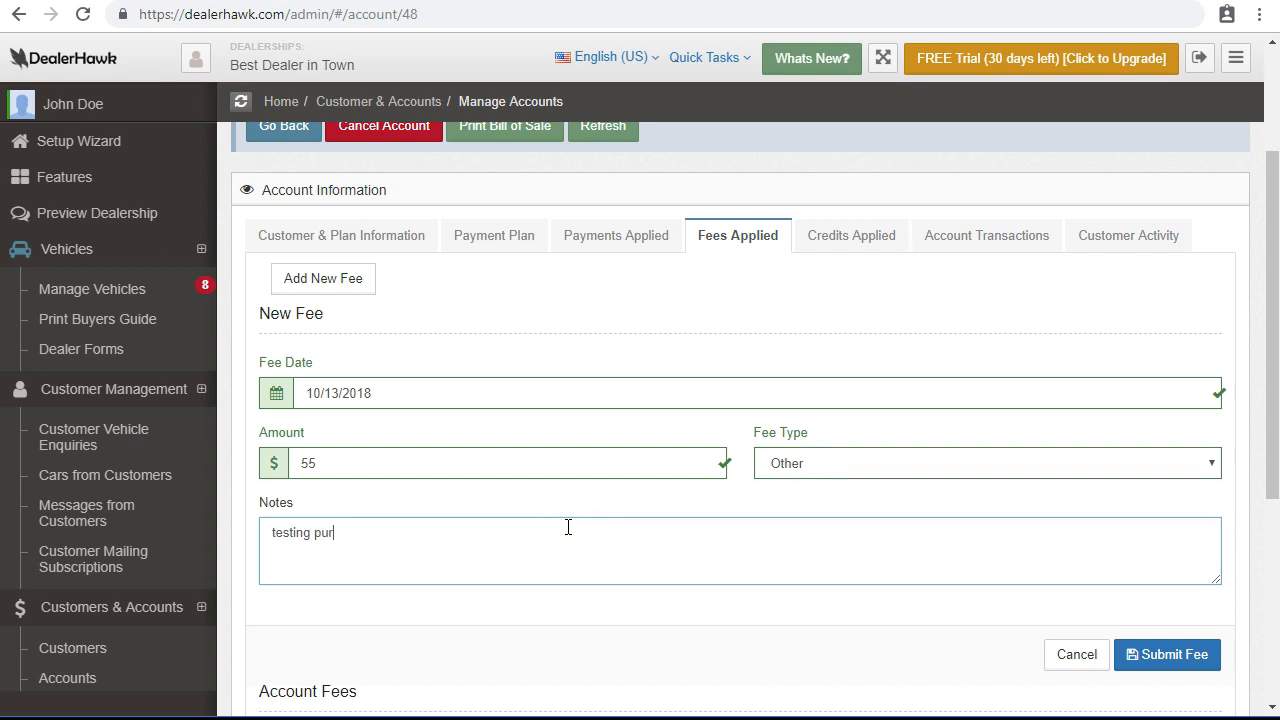
pyautogui.click(1160, 656)
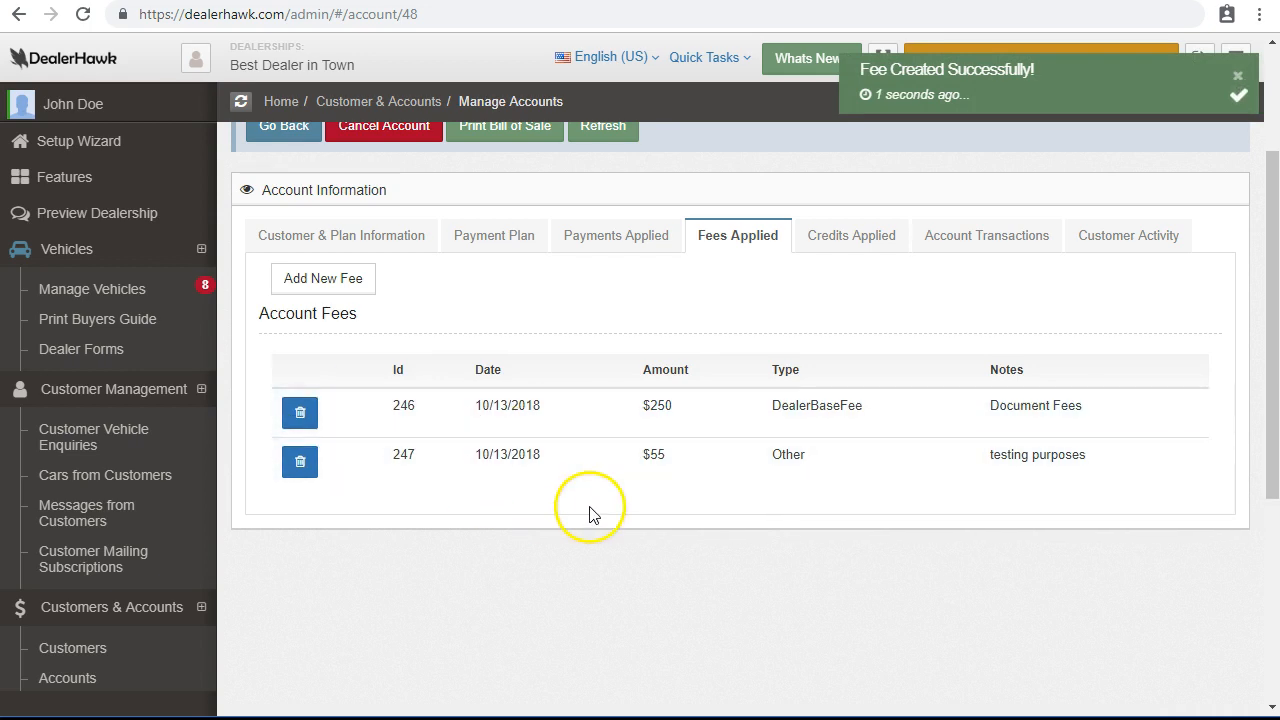
pyautogui.click(505, 240)
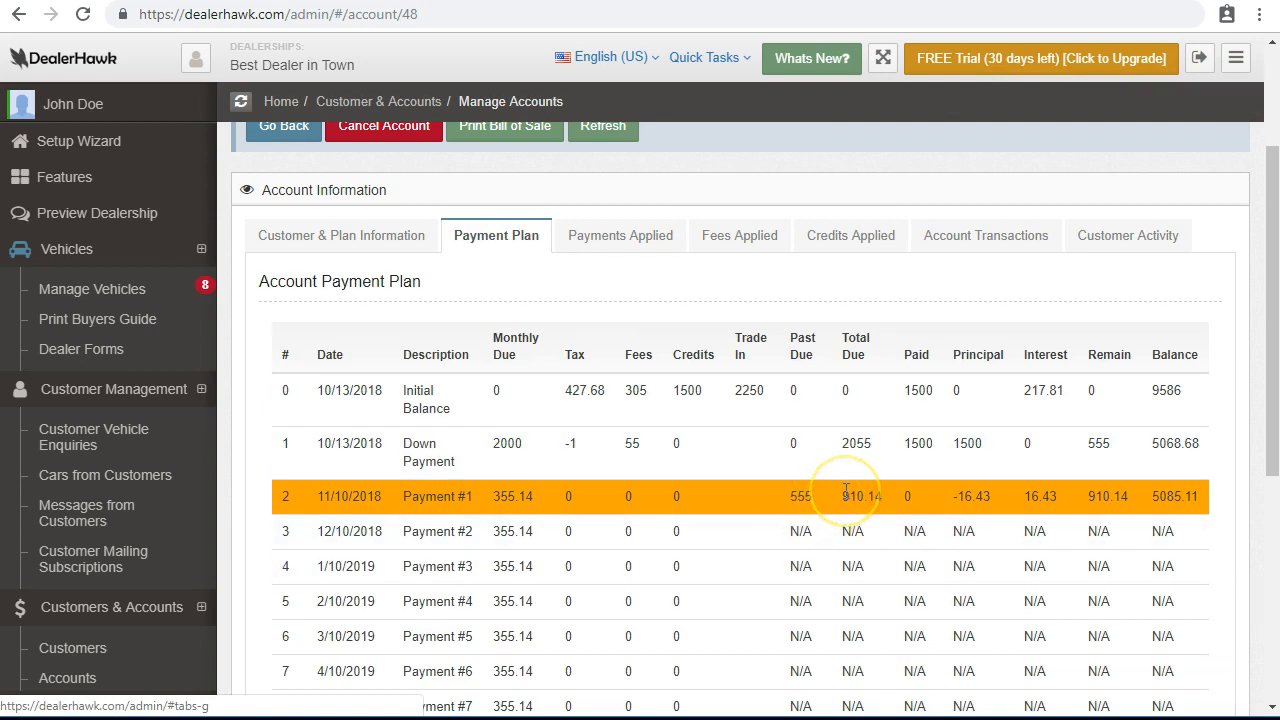
# Confirm the 55 in the down payment fees column and Payment #1's 910.14 total due.
pyautogui.doubleClick(633, 445)
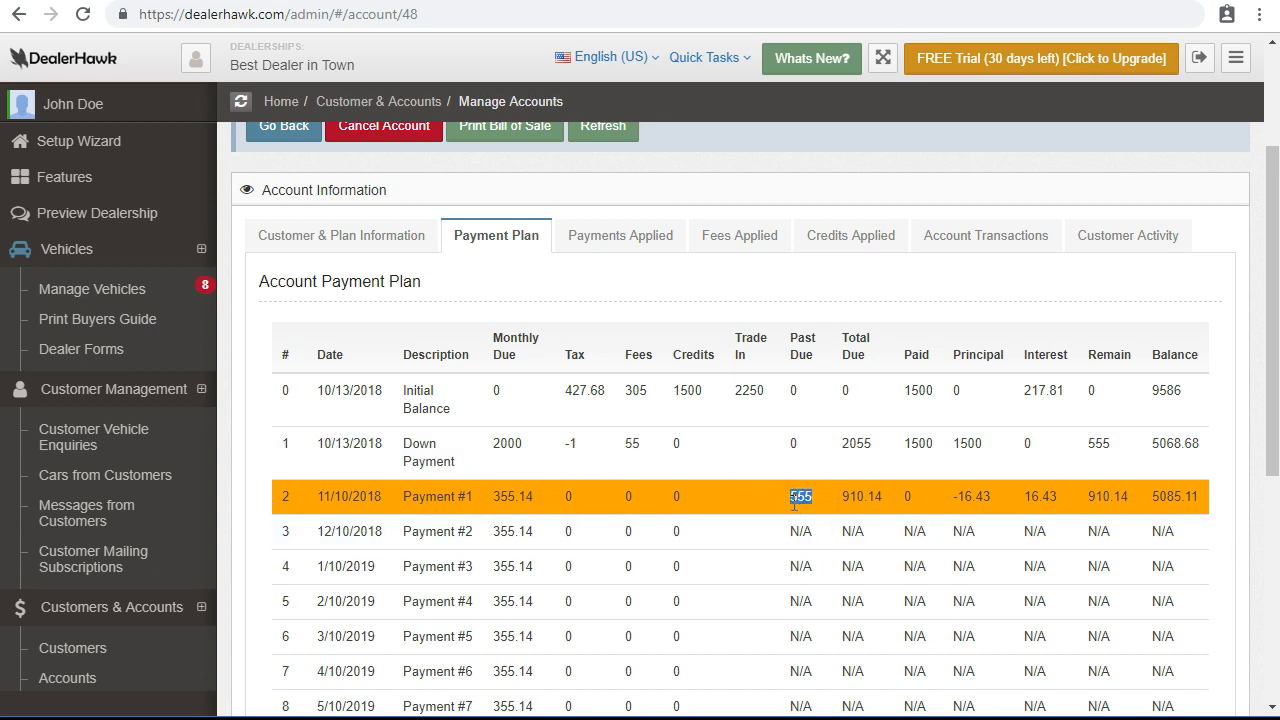
pyautogui.moveTo(838, 500); pyautogui.dragTo(907, 497)
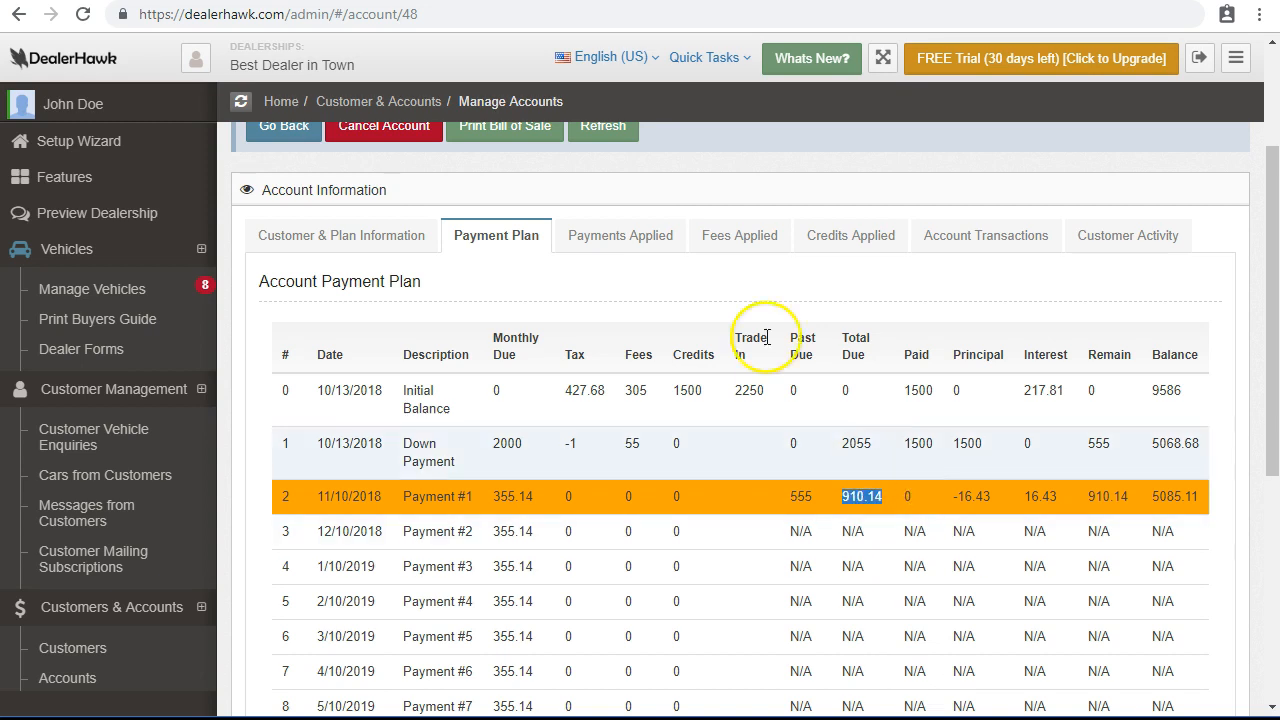
# Step through Payments, Fees and Credits Applied, then open Account Transactions.
pyautogui.click(646, 232)
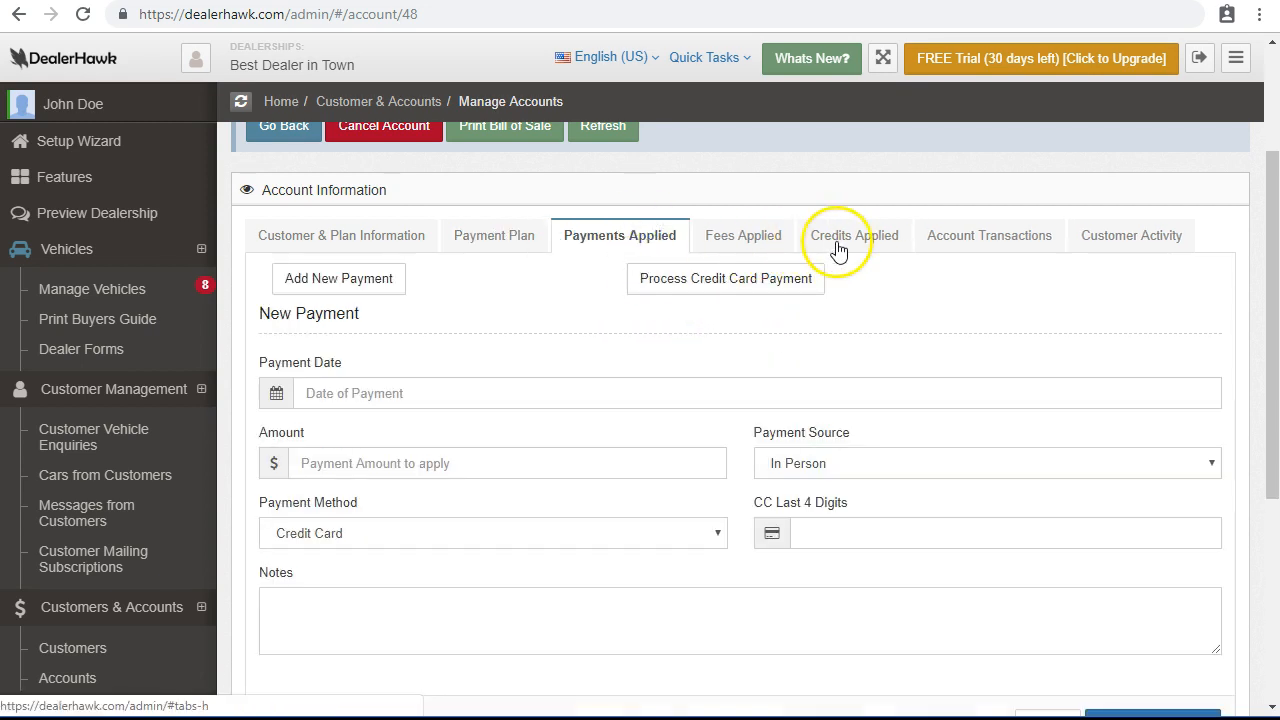
pyautogui.click(725, 238)
pyautogui.click(823, 245)
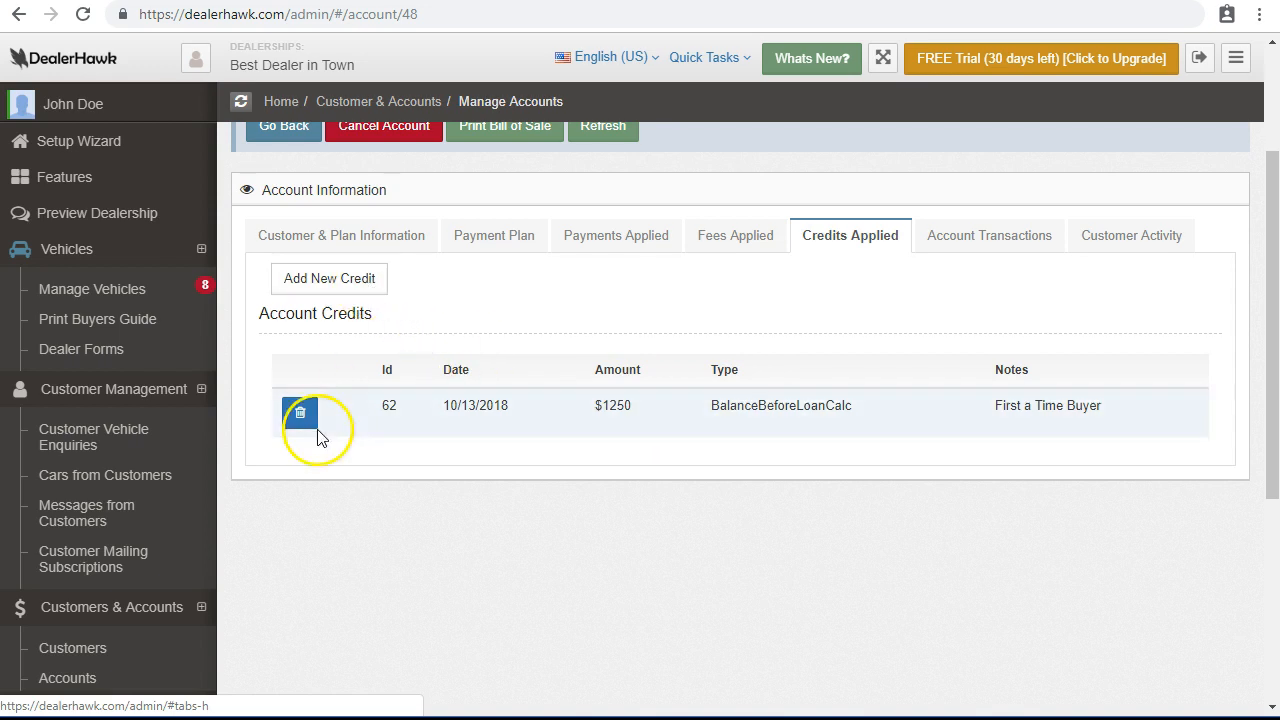
pyautogui.click(1001, 257)
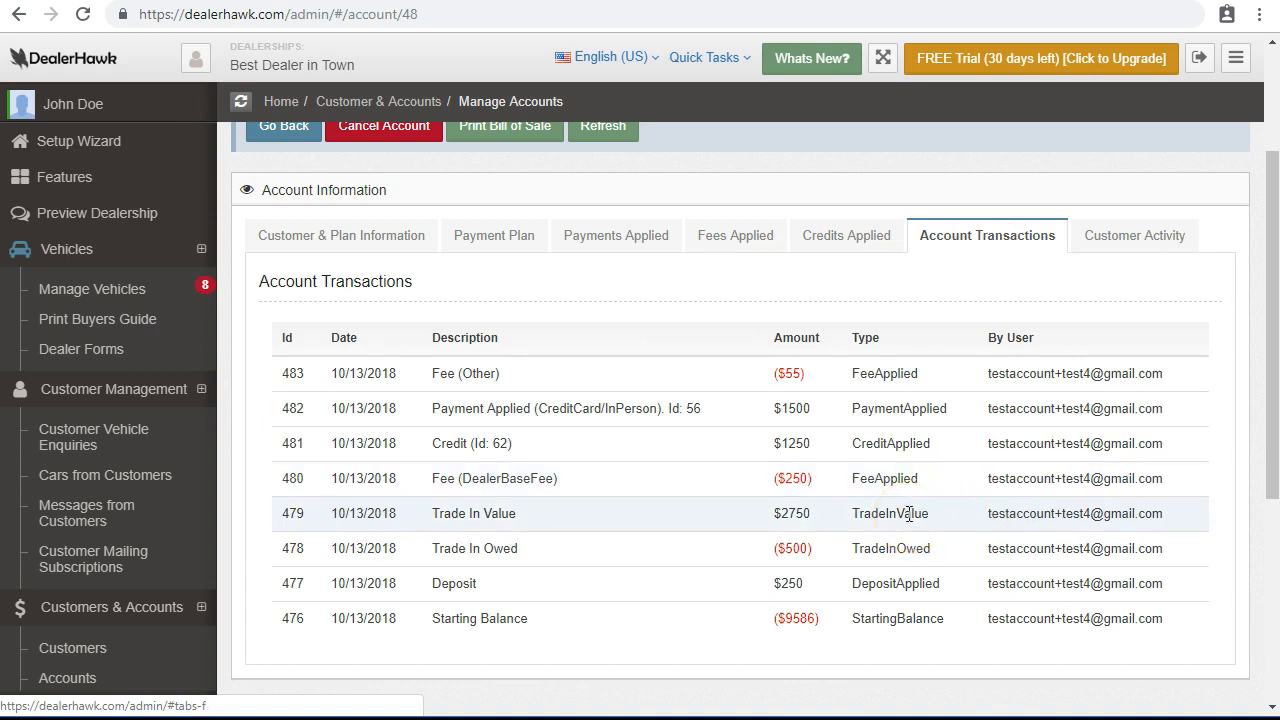
# Review amounts: $9586 start, $500 trade-in owed, $2750 trade-in, $1250 credit, $1500 payment, $55 fee.
pyautogui.doubleClick(795, 618)
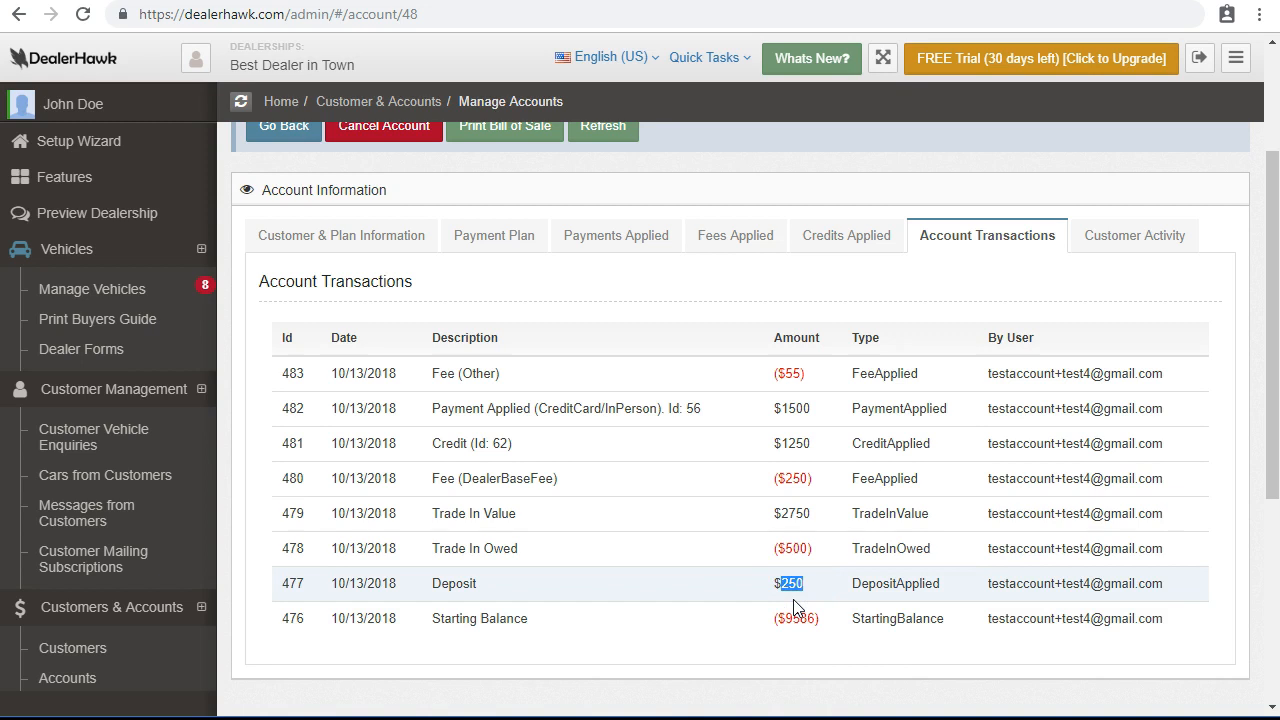
pyautogui.doubleClick(797, 548)
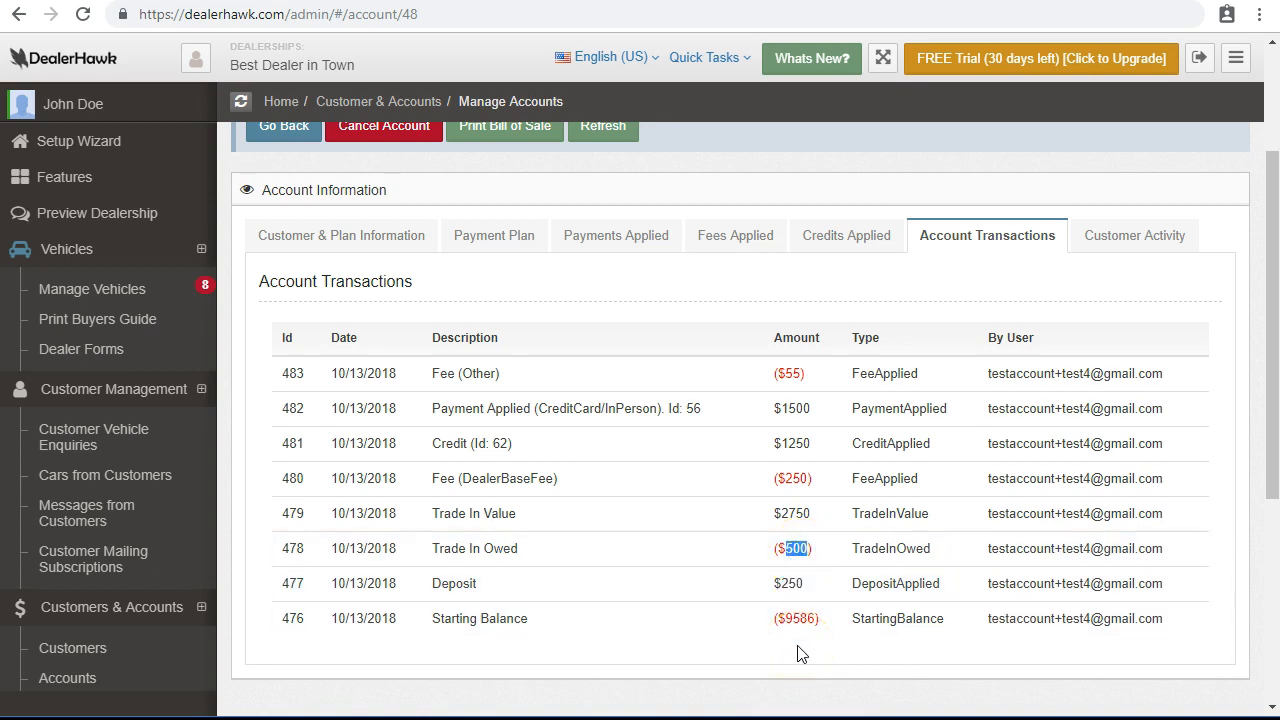
pyautogui.doubleClick(781, 516)
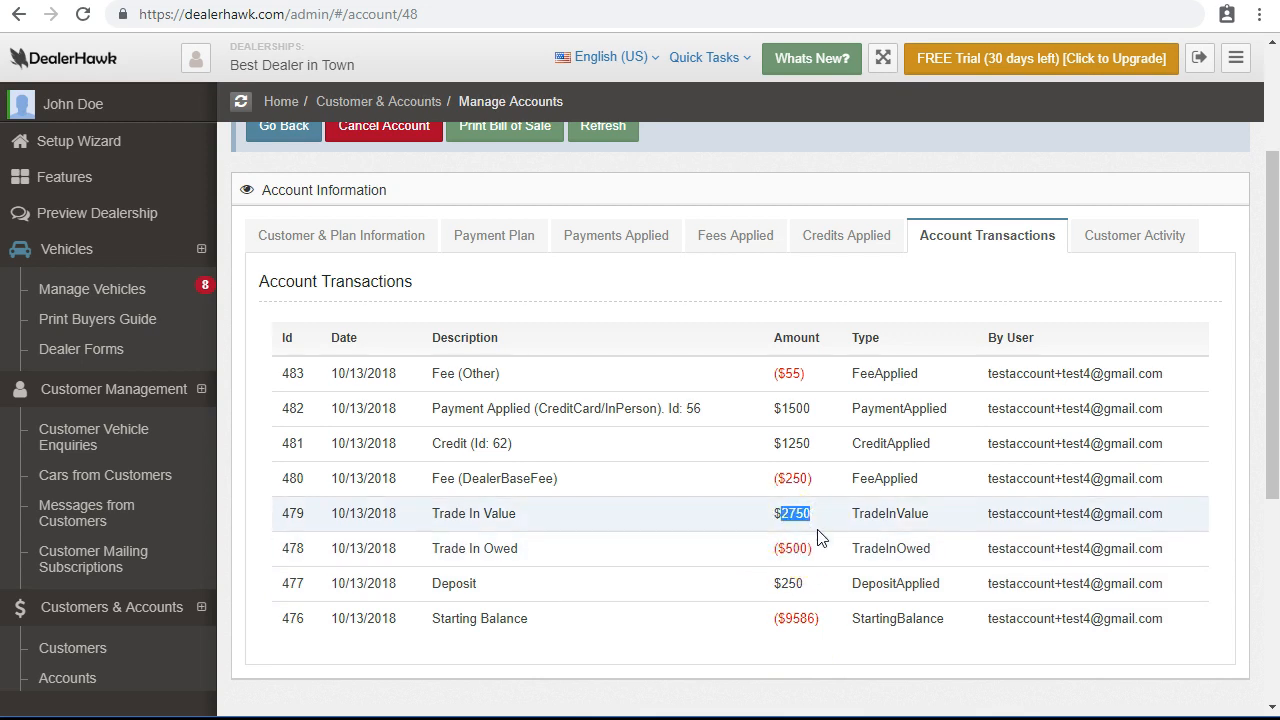
pyautogui.click(793, 445)
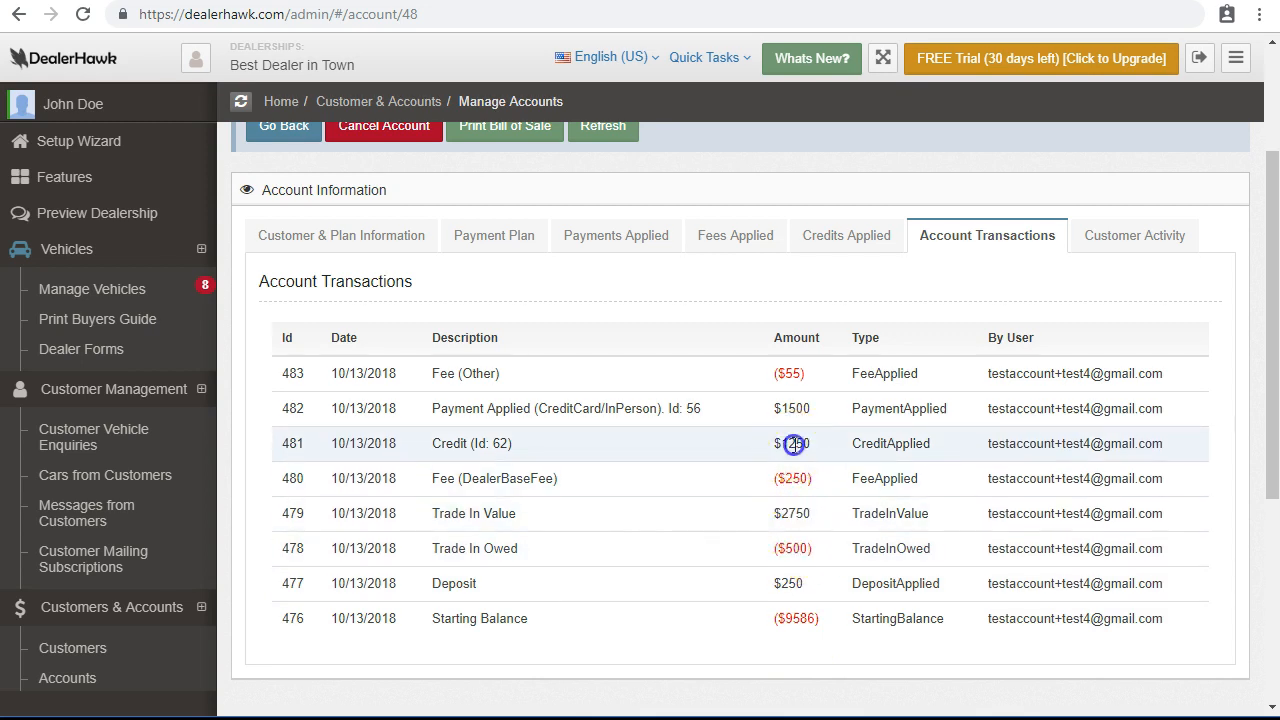
pyautogui.doubleClick(795, 408)
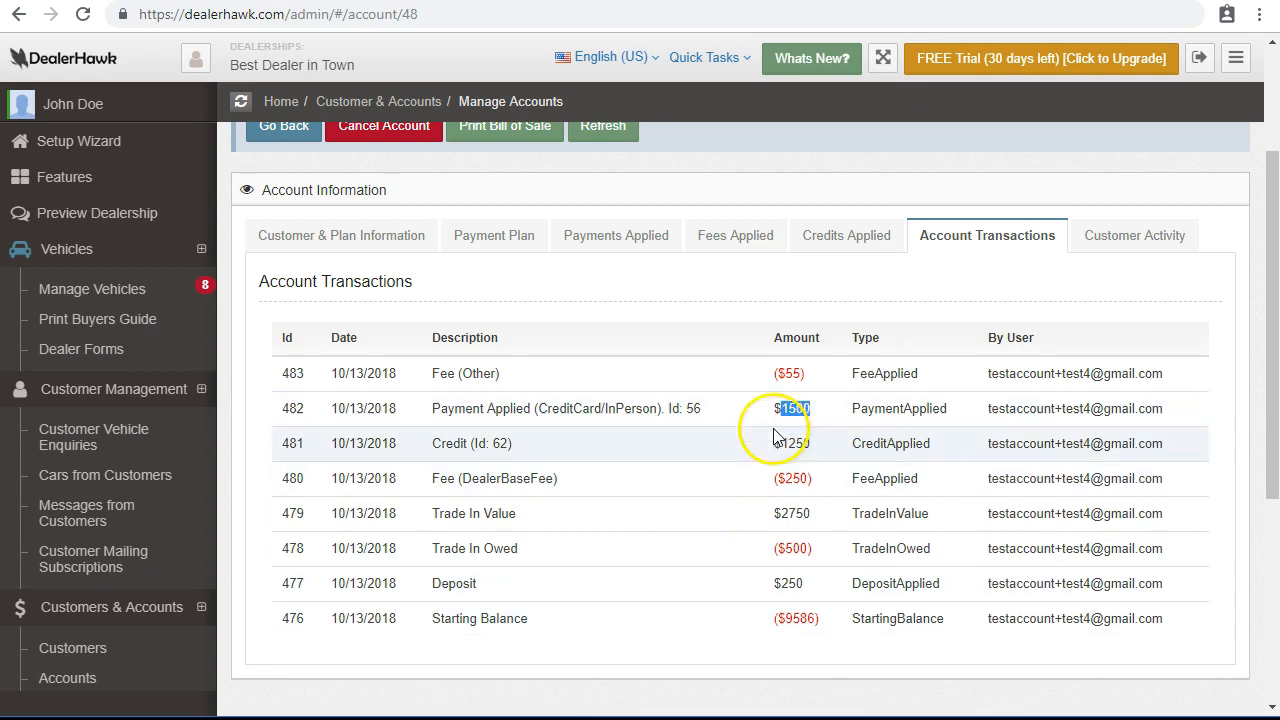
pyautogui.click(789, 375)
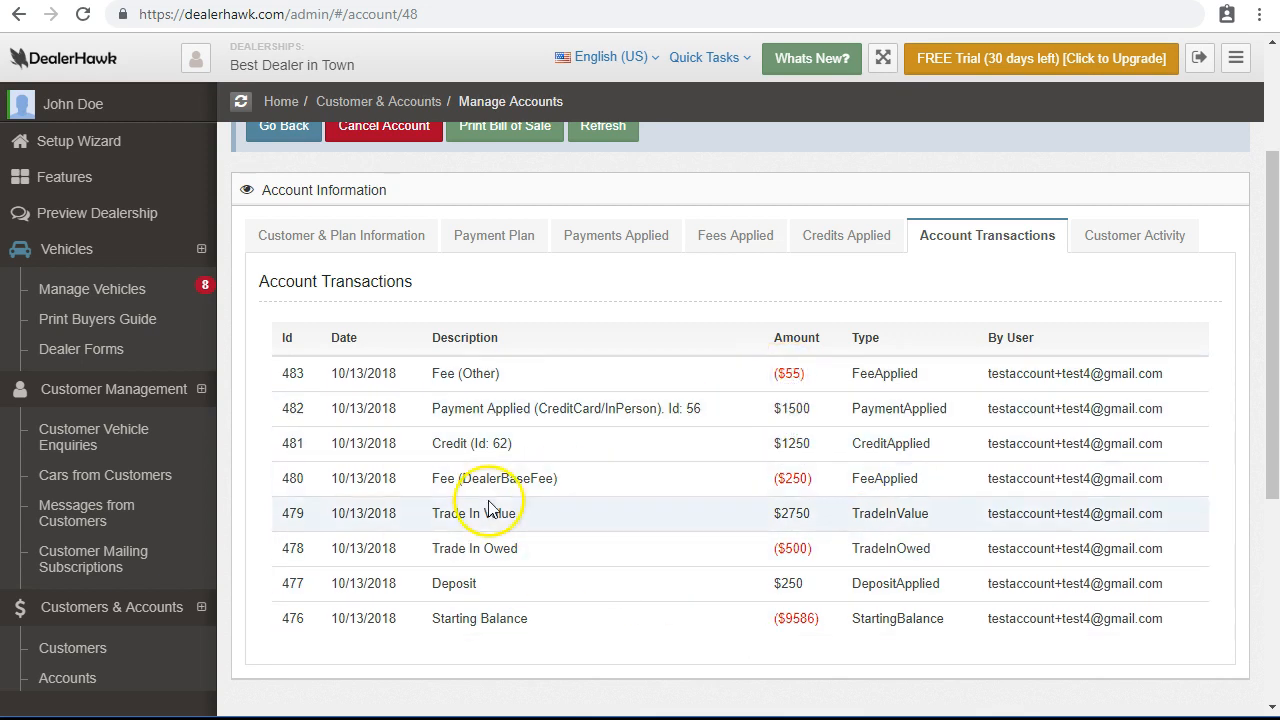
# Delete fee 247, the $55 testing fee, from Fees Applied.
pyautogui.click(715, 247)
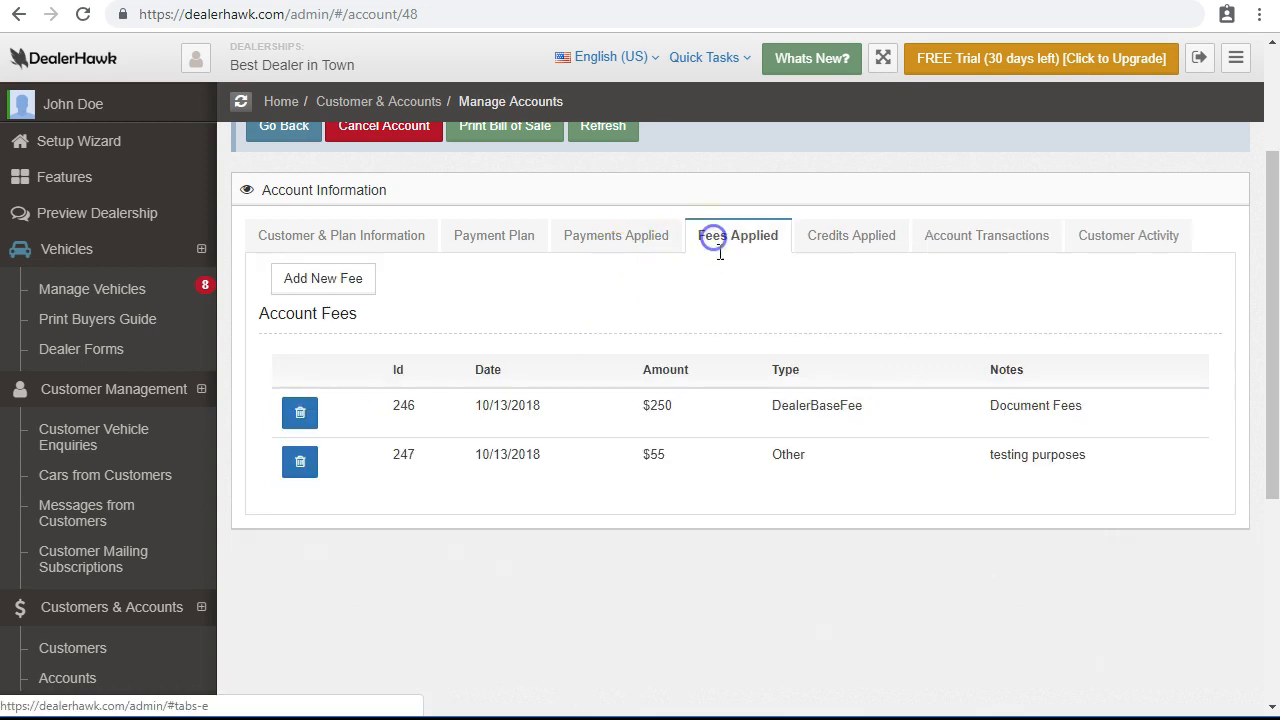
pyautogui.click(305, 463)
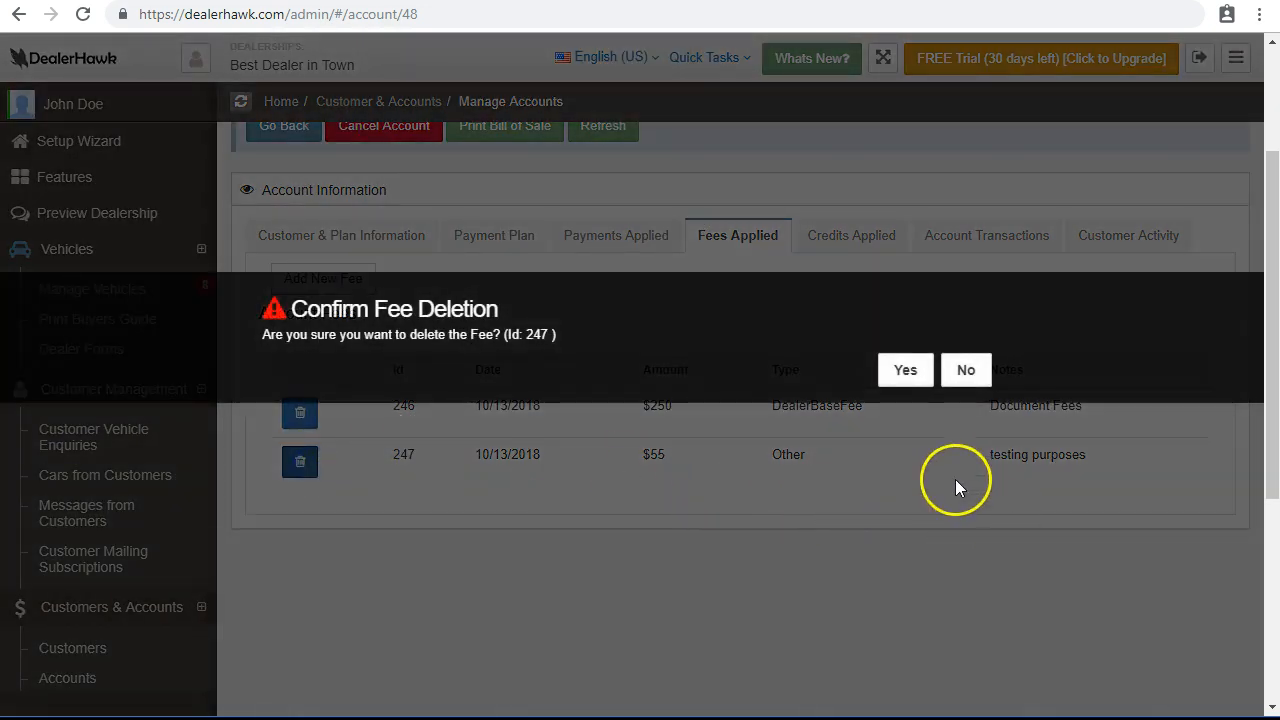
pyautogui.click(910, 372)
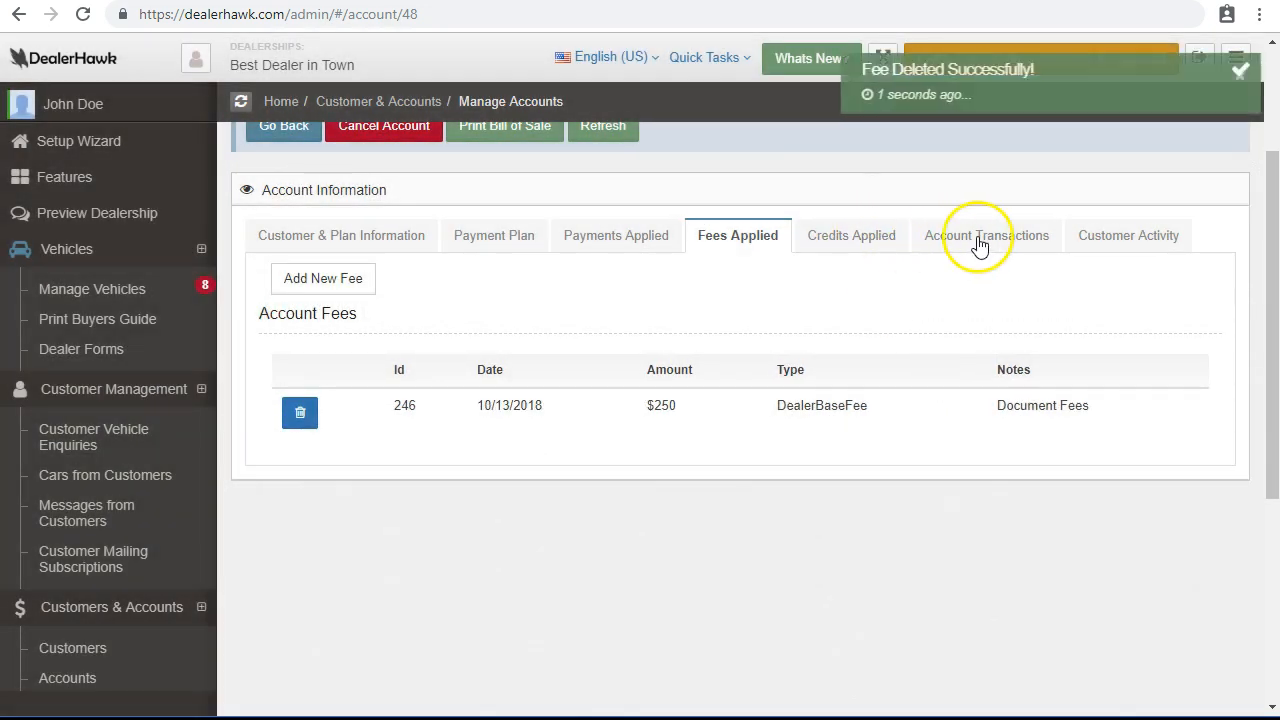
# Verify the transactions show the $55 FeeApplied entry and its matching FeeDeleted reversal.
pyautogui.click(977, 240)
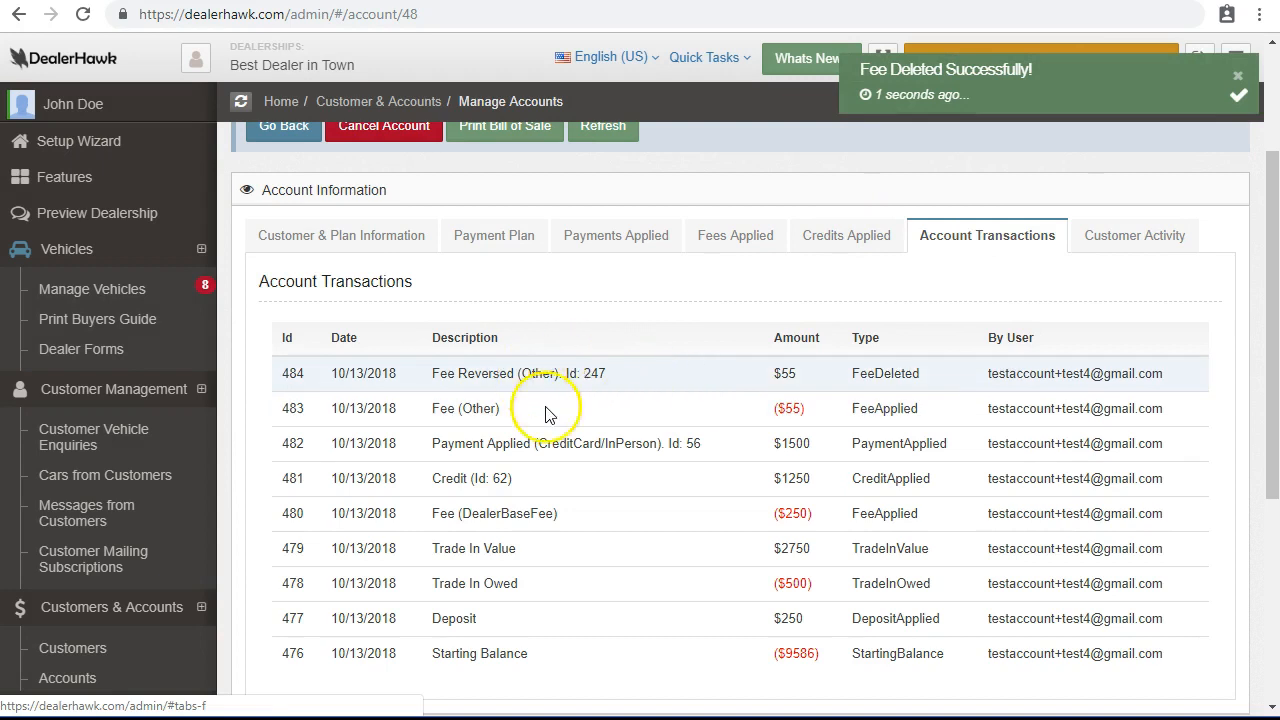
pyautogui.moveTo(765, 410); pyautogui.dragTo(893, 422)
pyautogui.moveTo(772, 374); pyautogui.dragTo(898, 378)
pyautogui.doubleClick(443, 373)
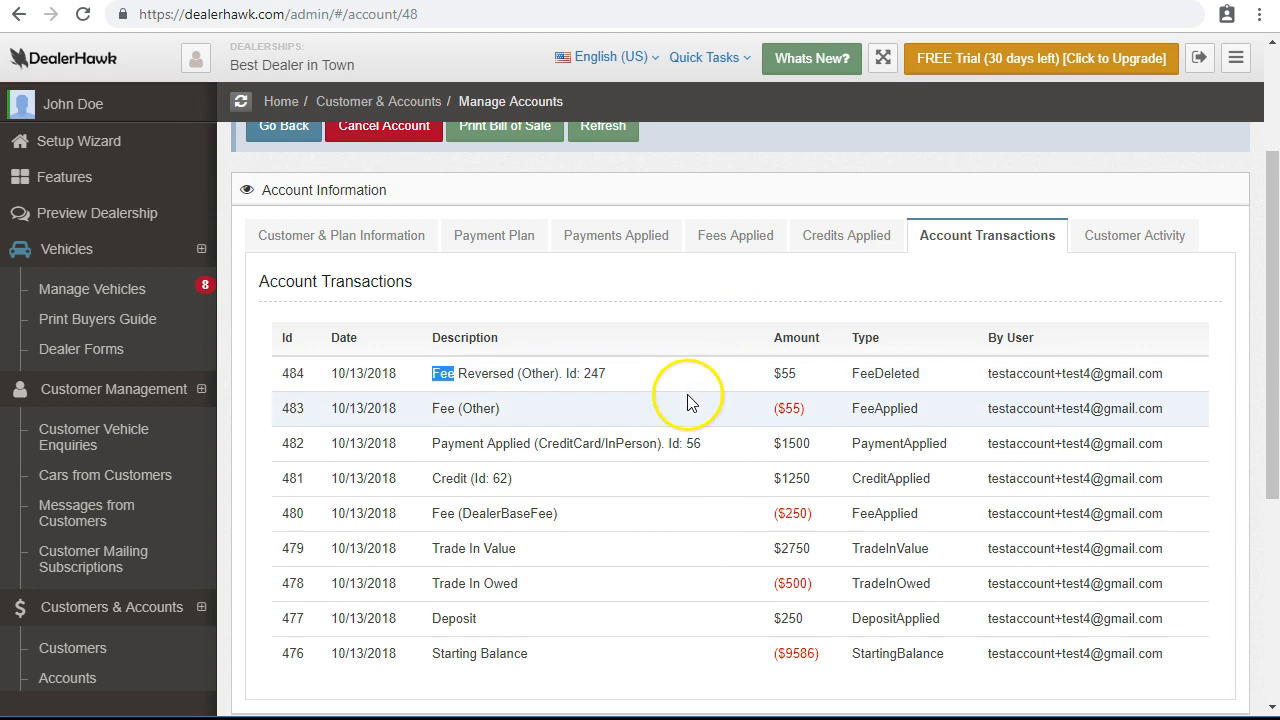
pyautogui.scroll(-2, 619, 391)
pyautogui.scroll(4, 619, 391)
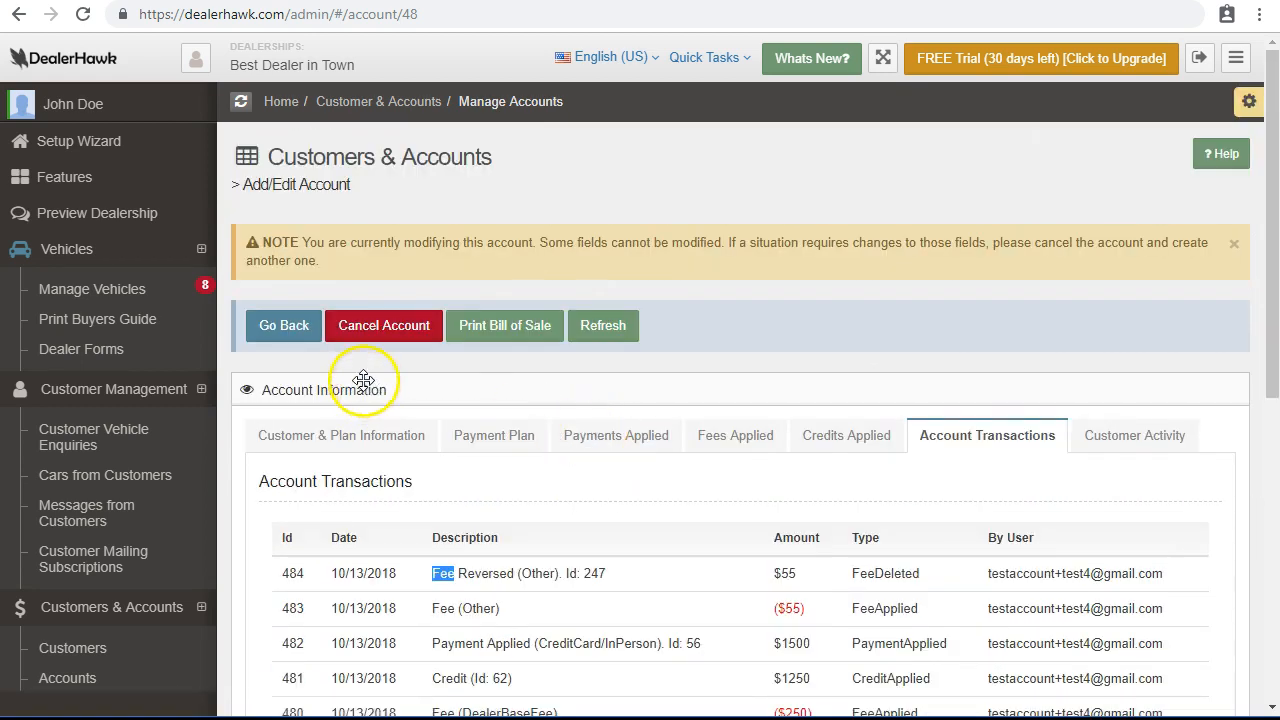
# Review the past-due account's plan information, select its Account Number, and open the dealership preview site.
pyautogui.click(345, 435)
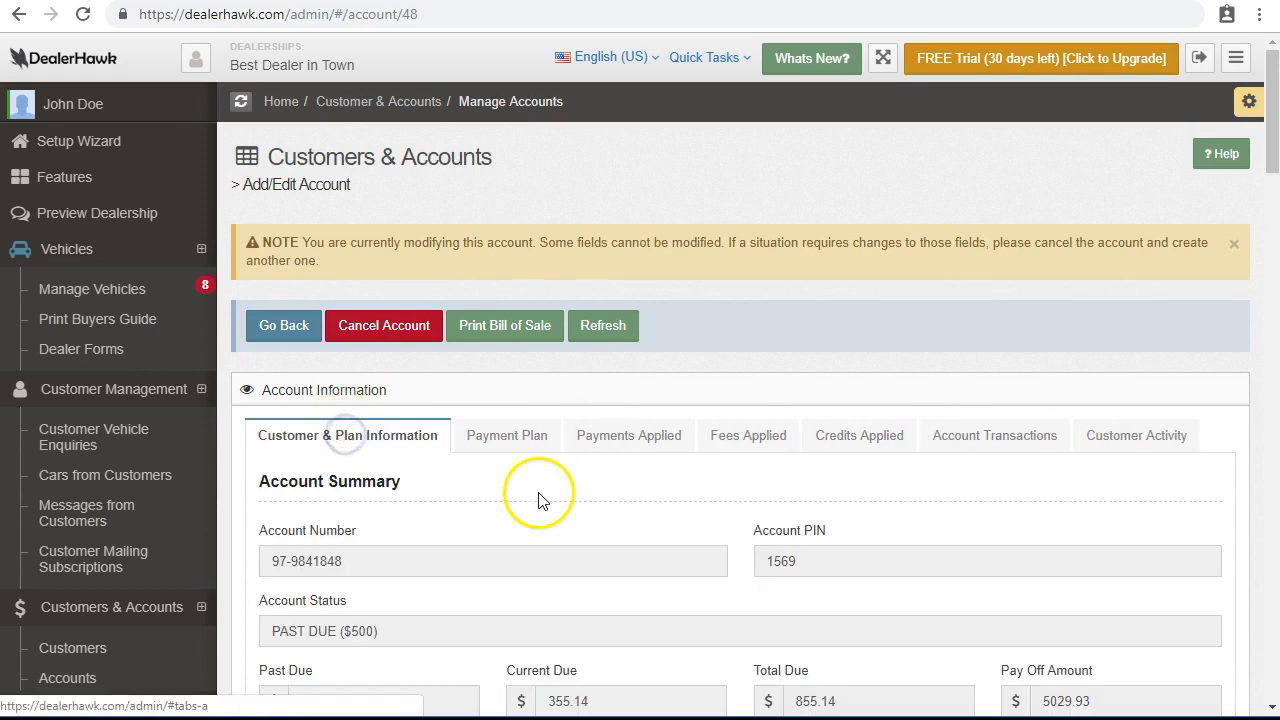
pyautogui.scroll(-3, 537, 497)
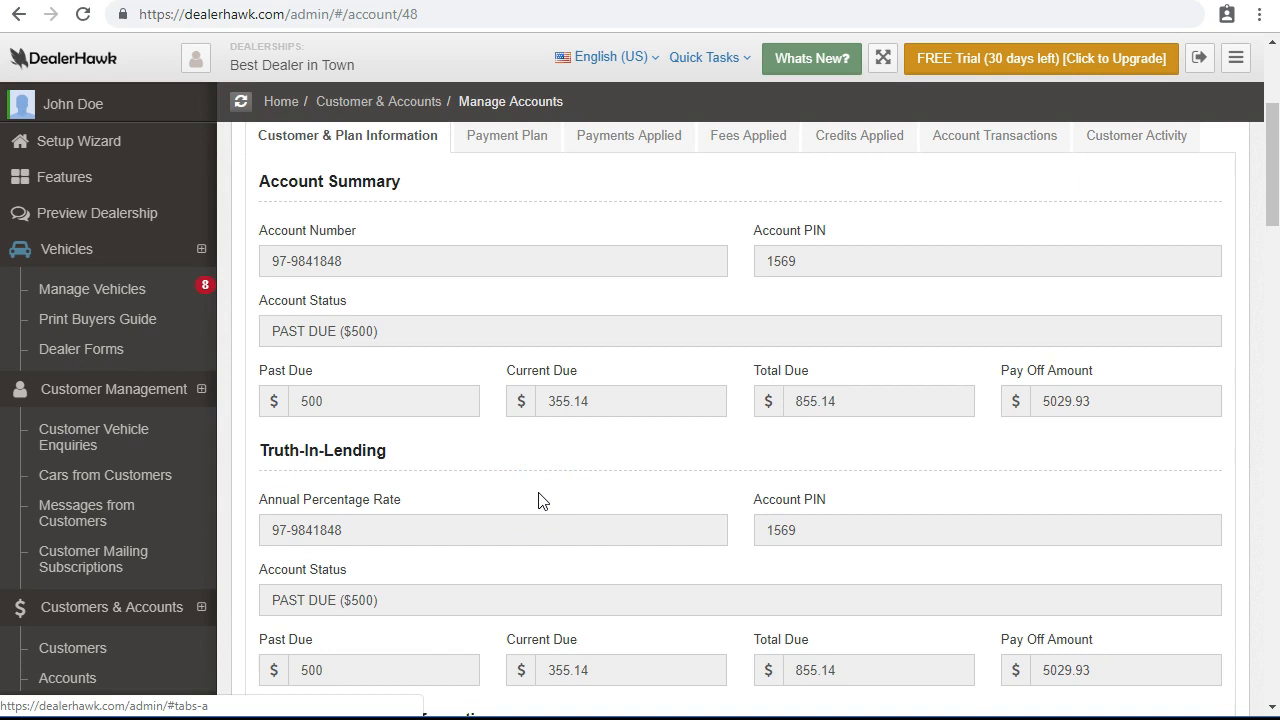
pyautogui.scroll(2, 538, 500)
pyautogui.scroll(1, 538, 500)
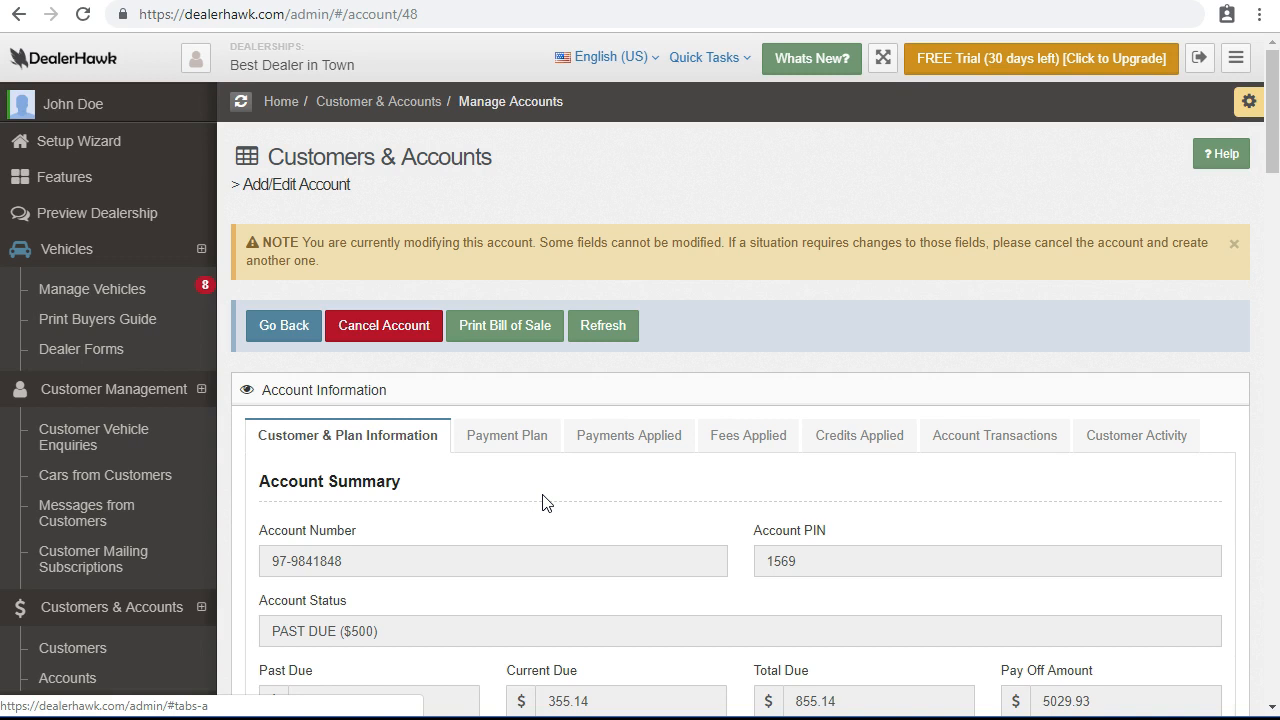
pyautogui.scroll(-1, 545, 502)
pyautogui.moveTo(366, 458); pyautogui.dragTo(273, 462)
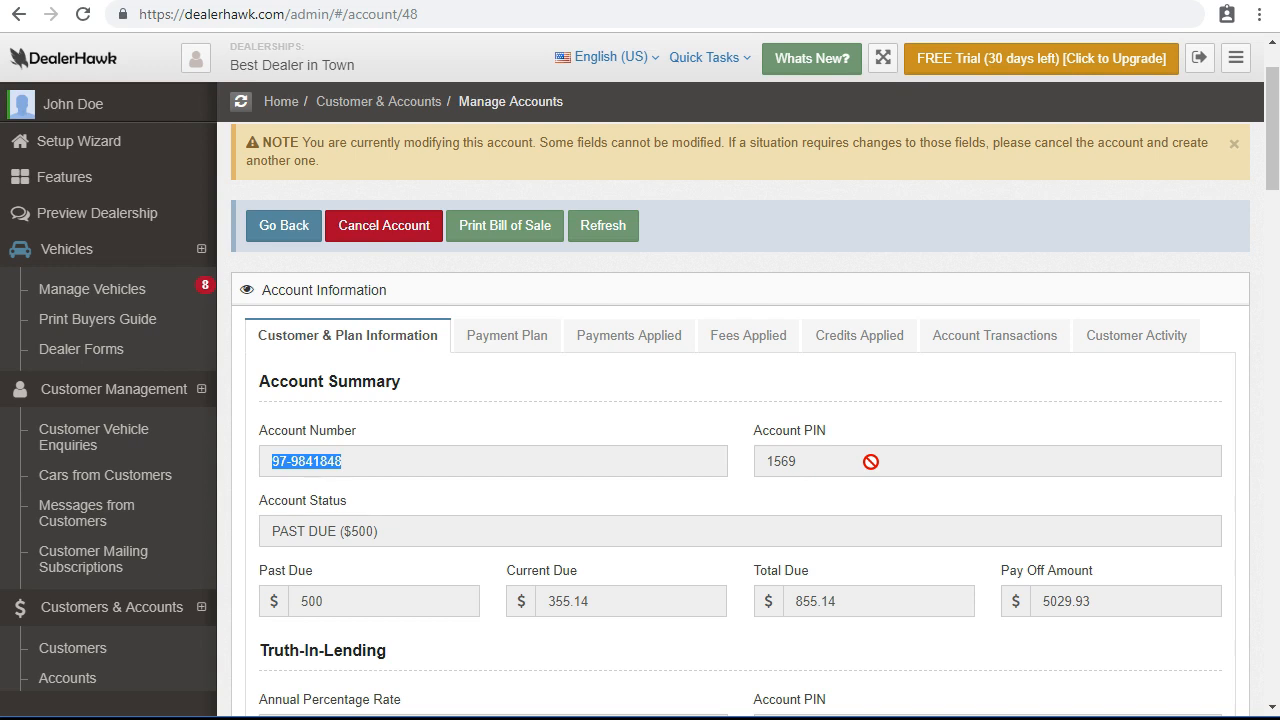
pyautogui.scroll(1, 868, 455)
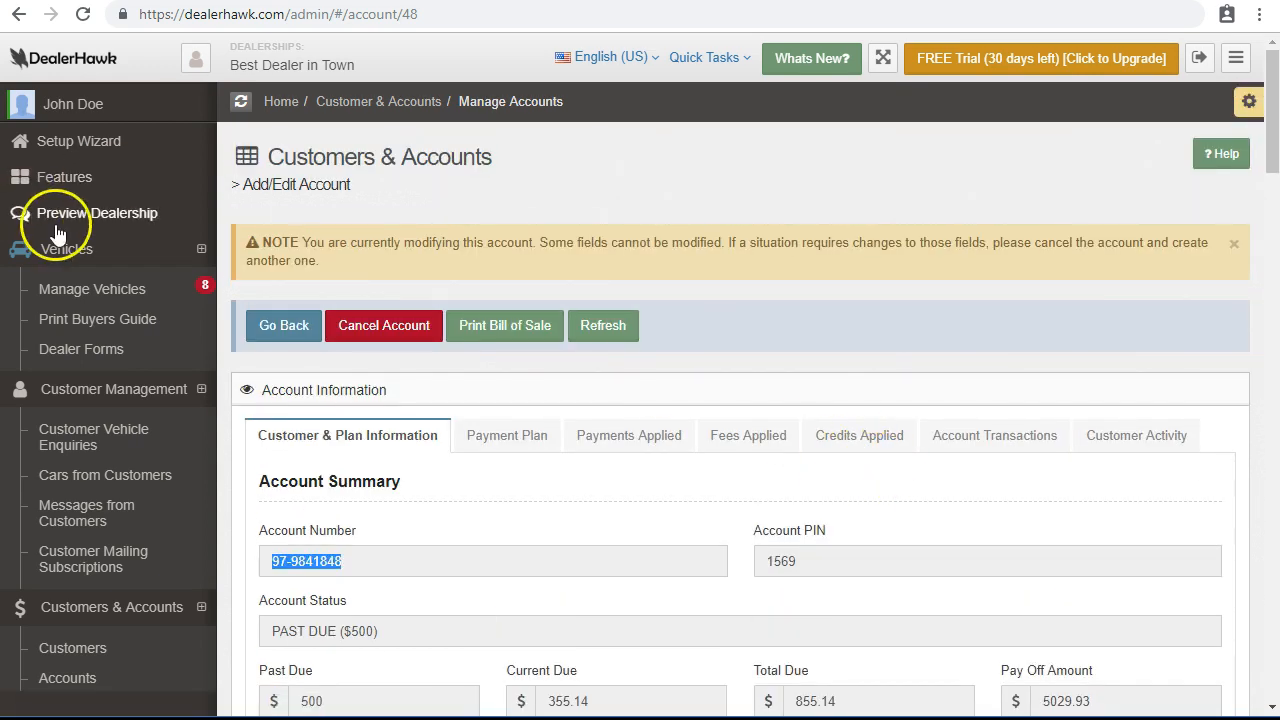
pyautogui.click(59, 219)
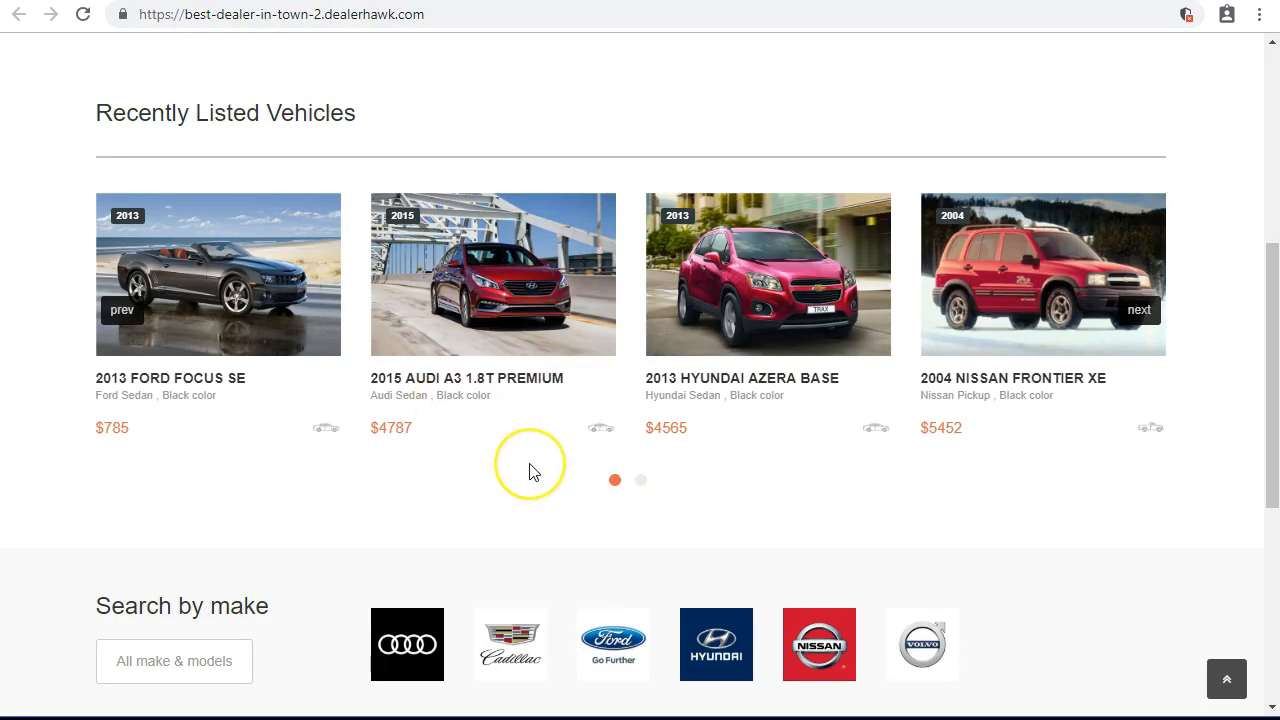
# Go to the site's Pay Online page and enter the past-due account's number and PIN.
pyautogui.scroll(4, 529, 464)
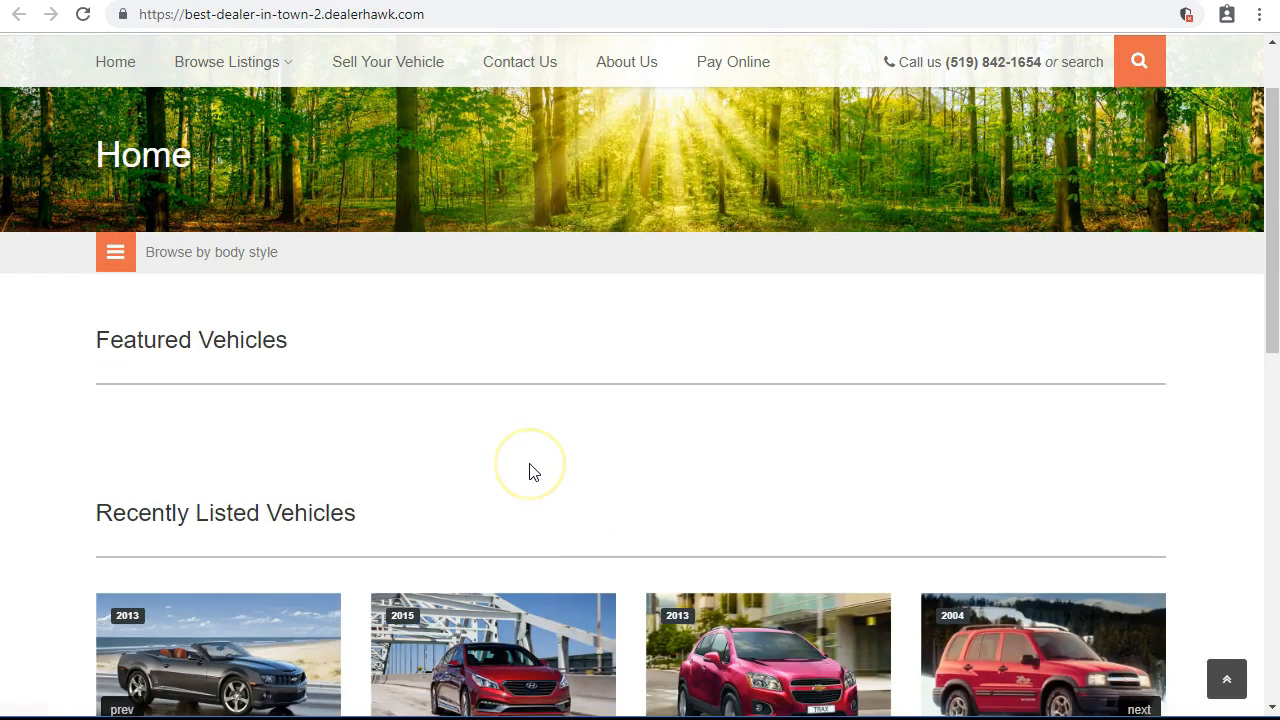
pyautogui.scroll(1, 533, 472)
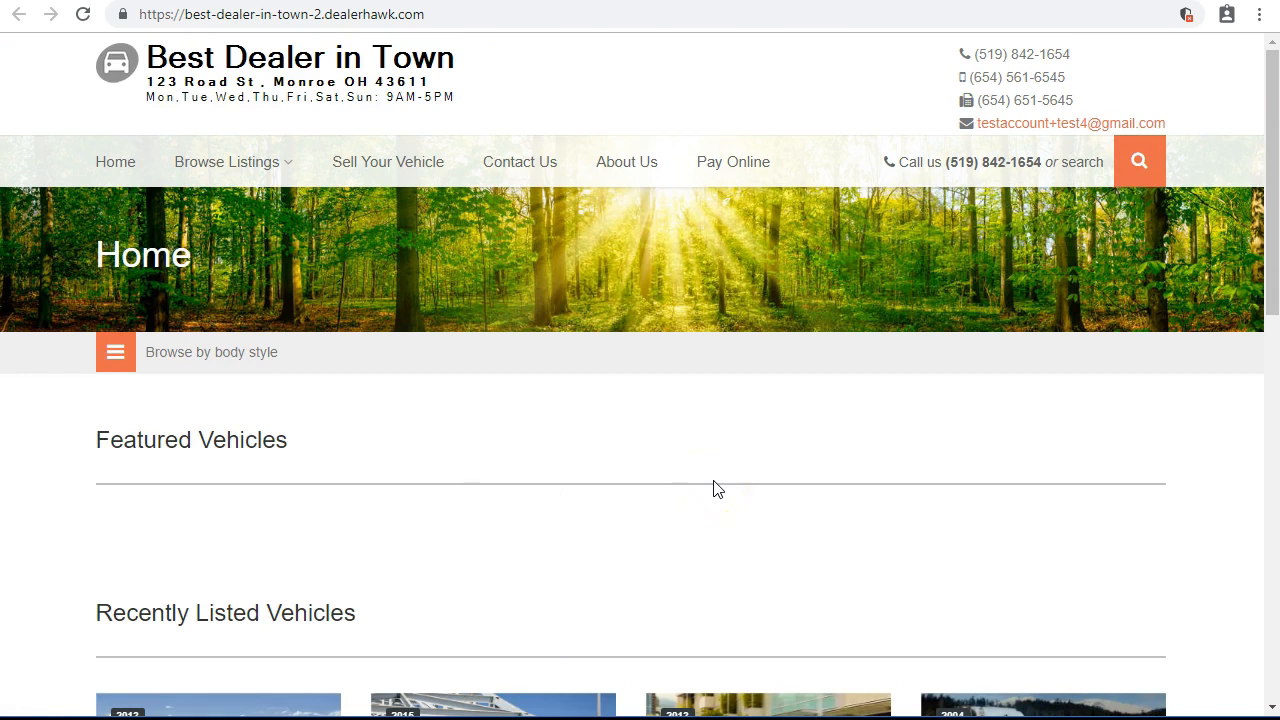
pyautogui.click(726, 166)
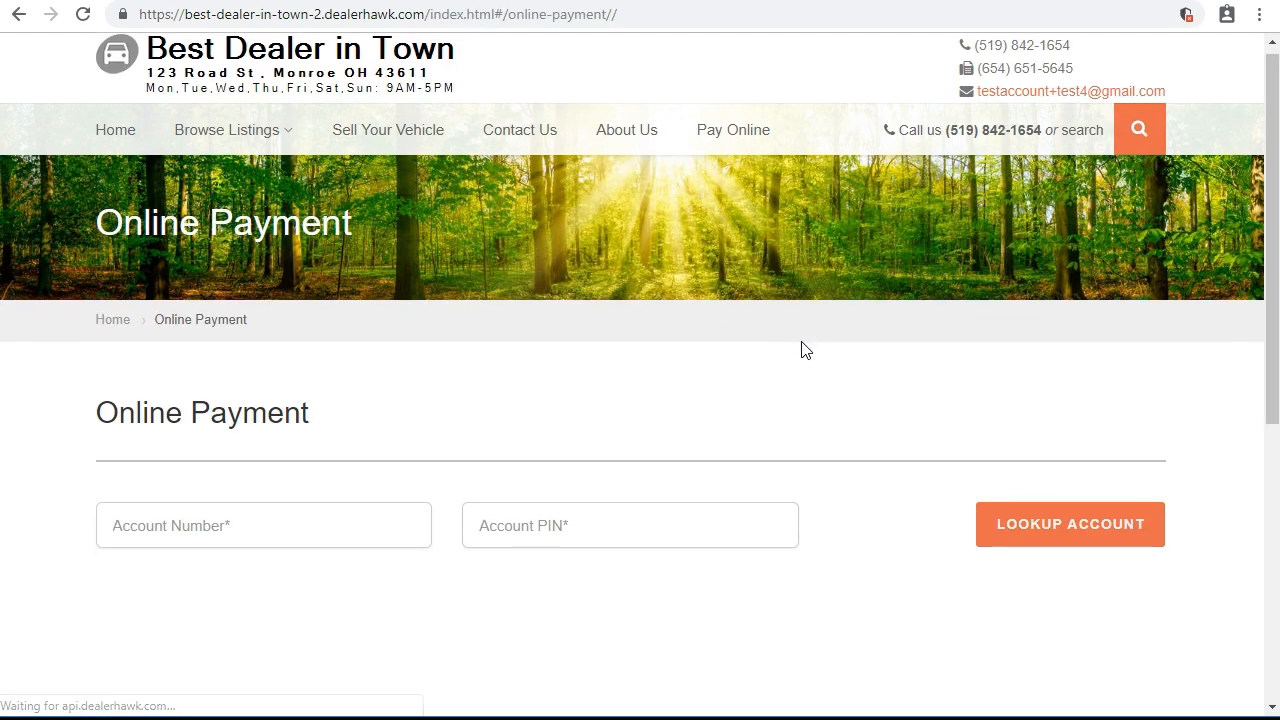
pyautogui.scroll(-2, 800, 349)
pyautogui.click(379, 333)
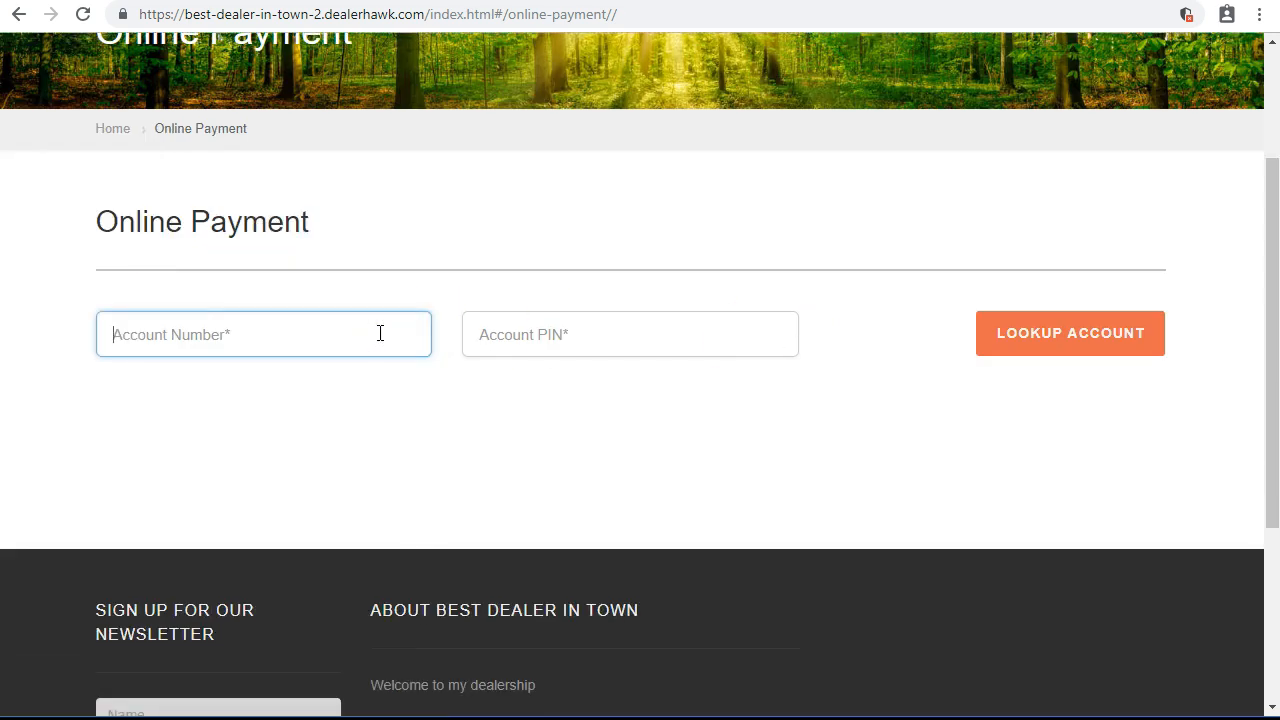
pyautogui.scroll(2, 380, 333)
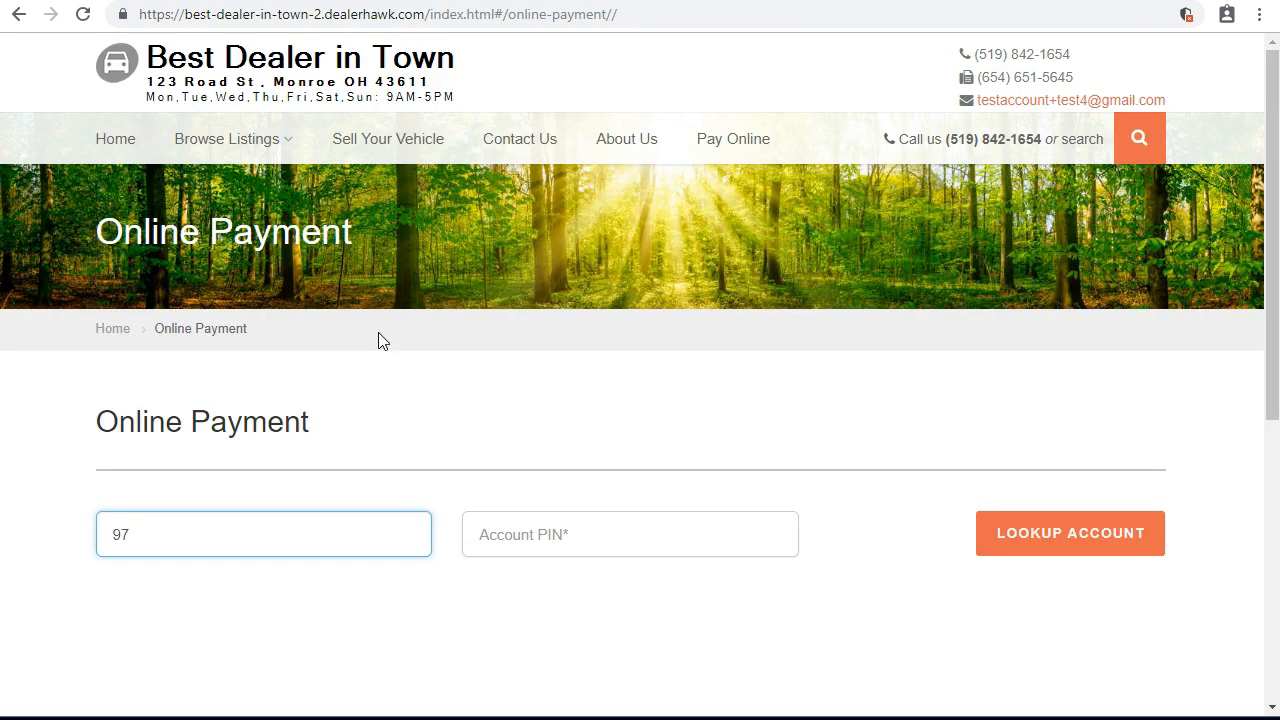
pyautogui.press('Tab')
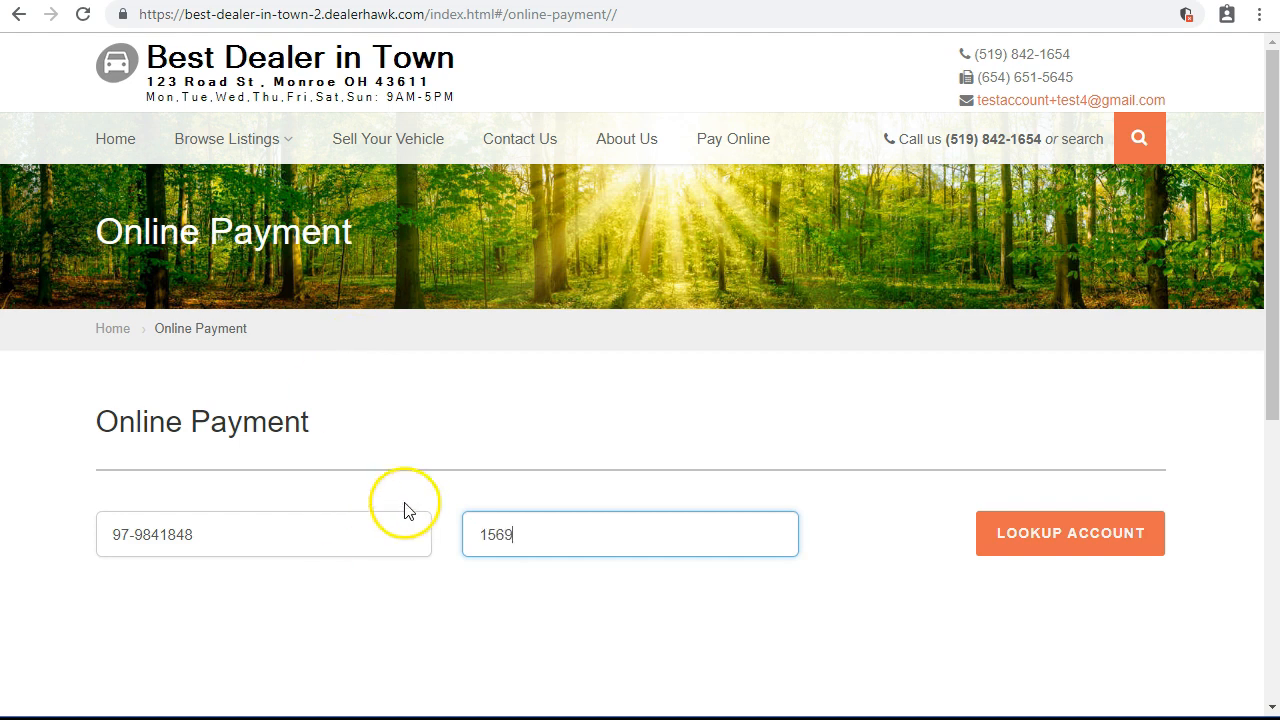
# Look up the account, showing $500 past due and $855.14 total due by 11/10/2018.
pyautogui.click(1006, 518)
pyautogui.scroll(-4, 1003, 562)
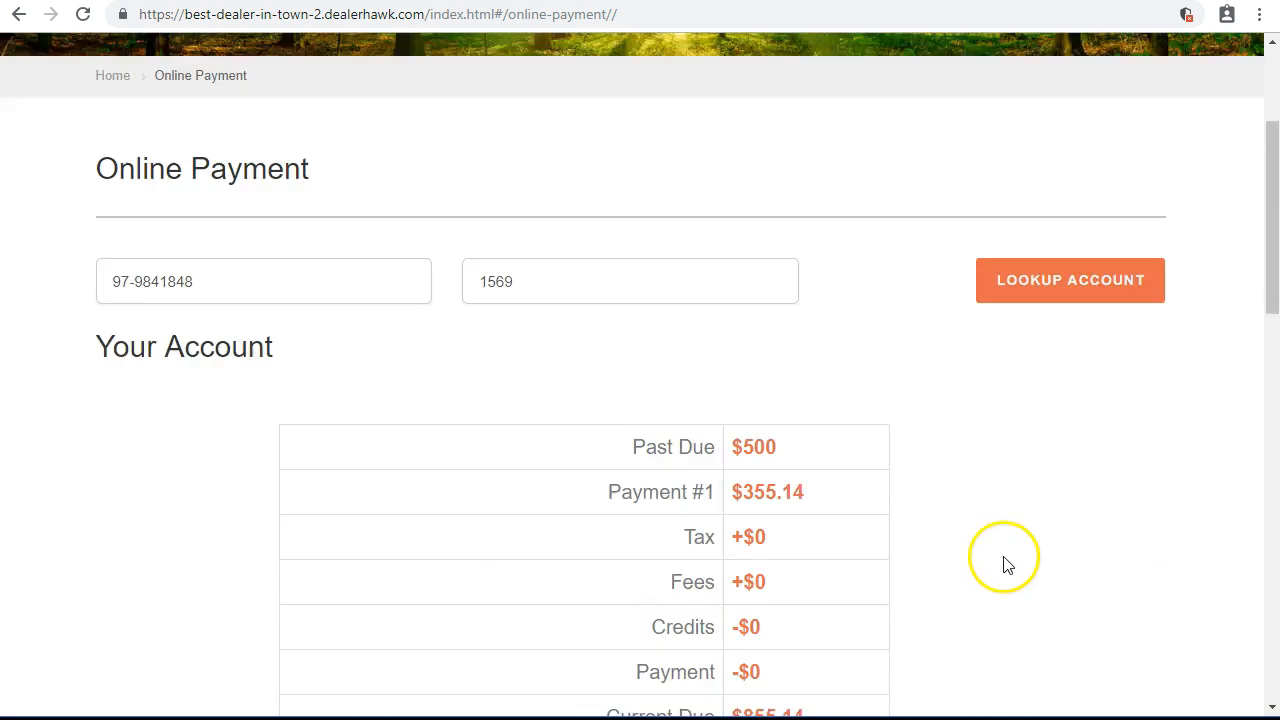
pyautogui.scroll(-1, 616, 287)
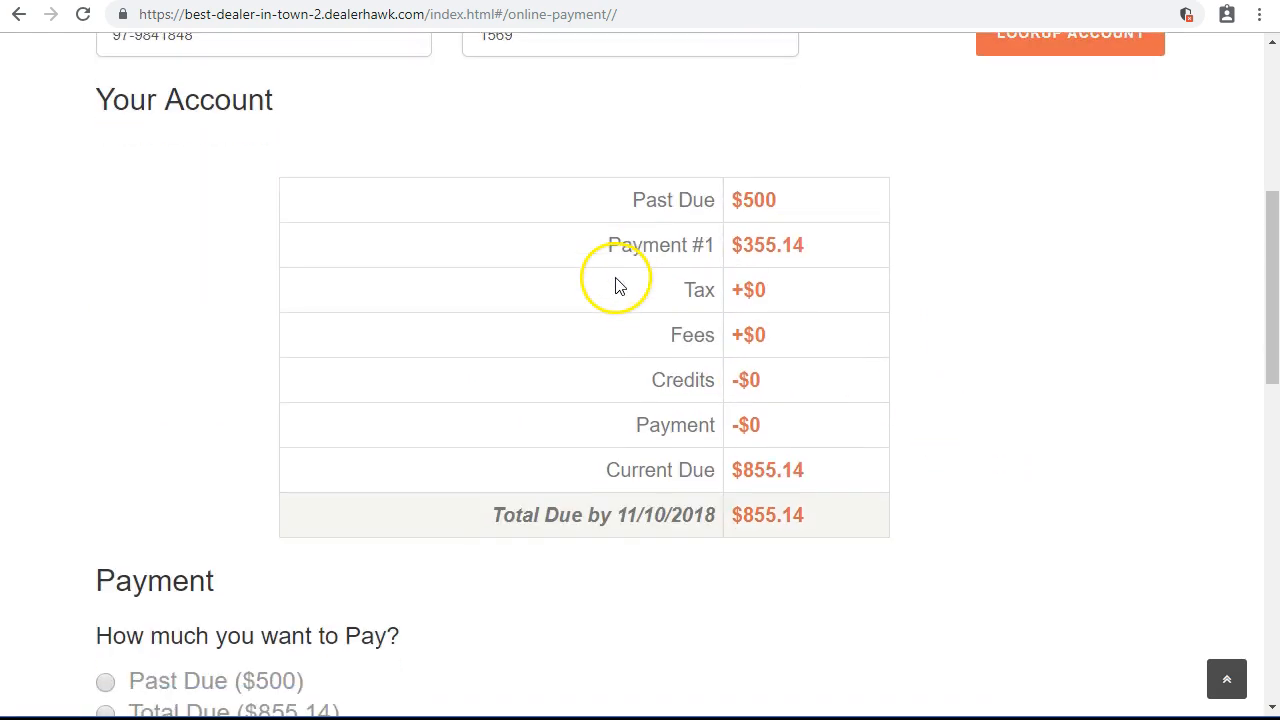
pyautogui.moveTo(736, 206); pyautogui.dragTo(806, 214)
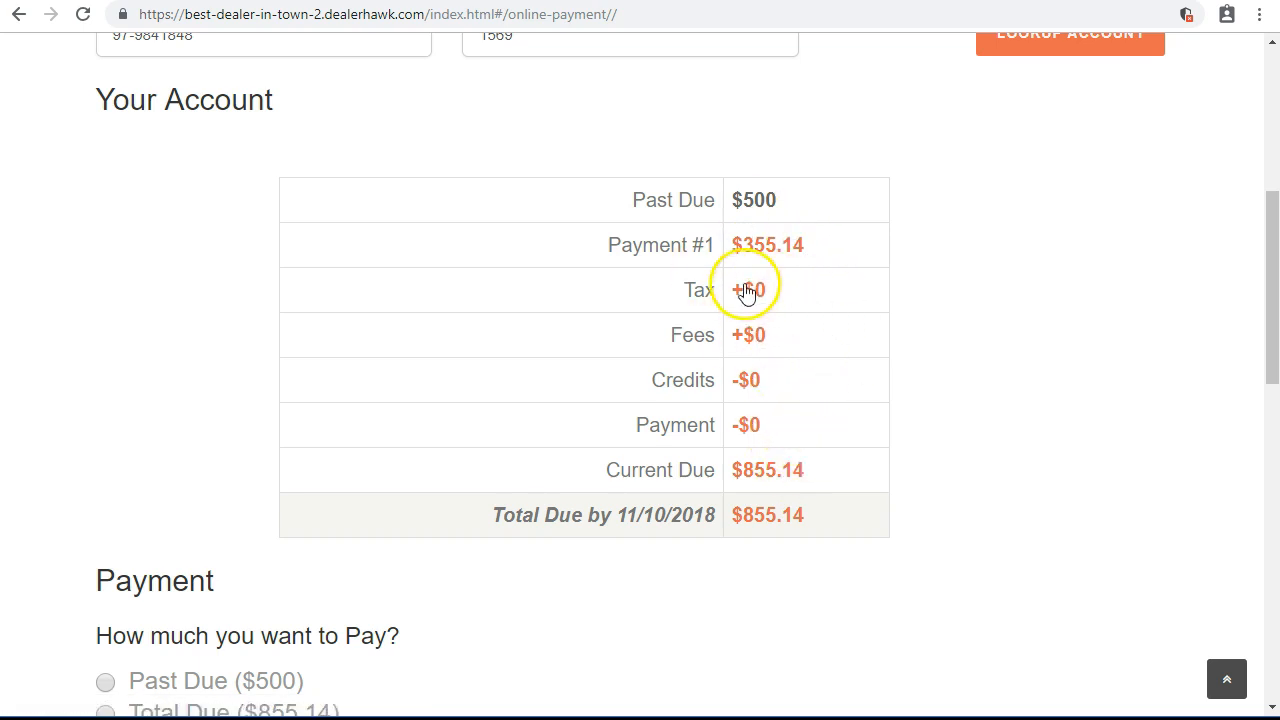
pyautogui.scroll(-1, 742, 292)
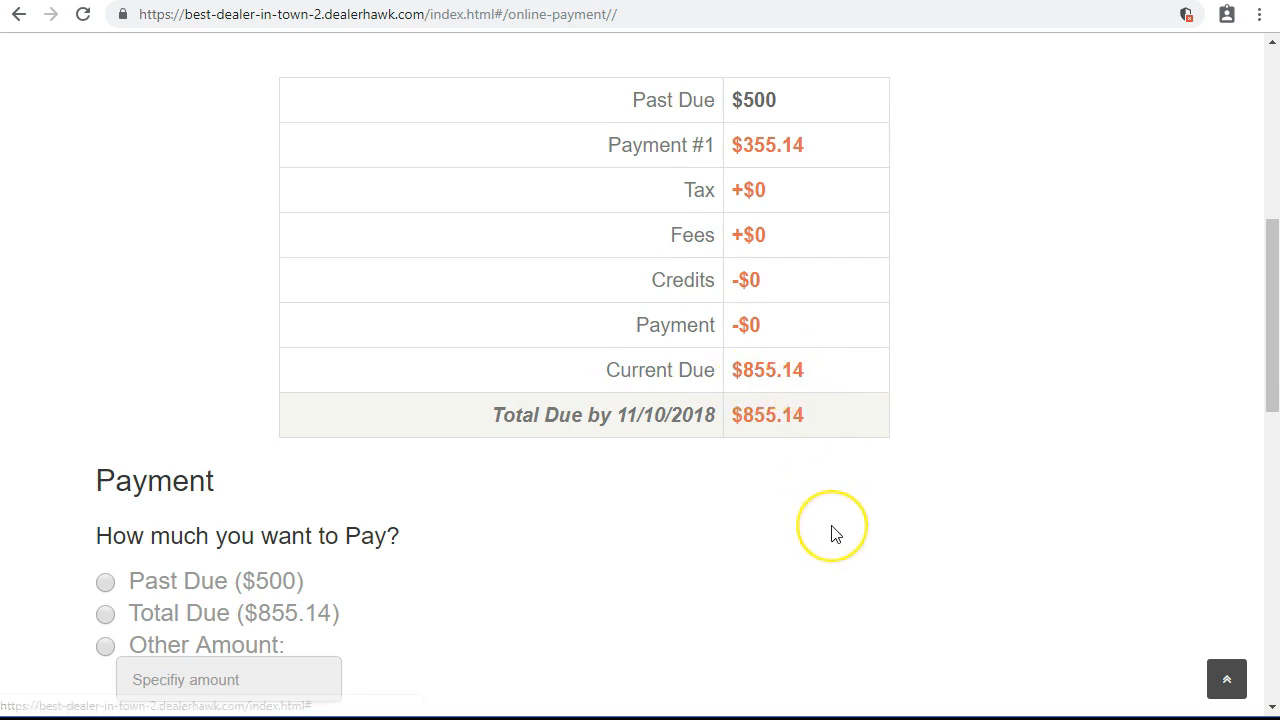
pyautogui.scroll(-1, 834, 532)
pyautogui.scroll(-1, 834, 532)
pyautogui.scroll(-2, 114, 350)
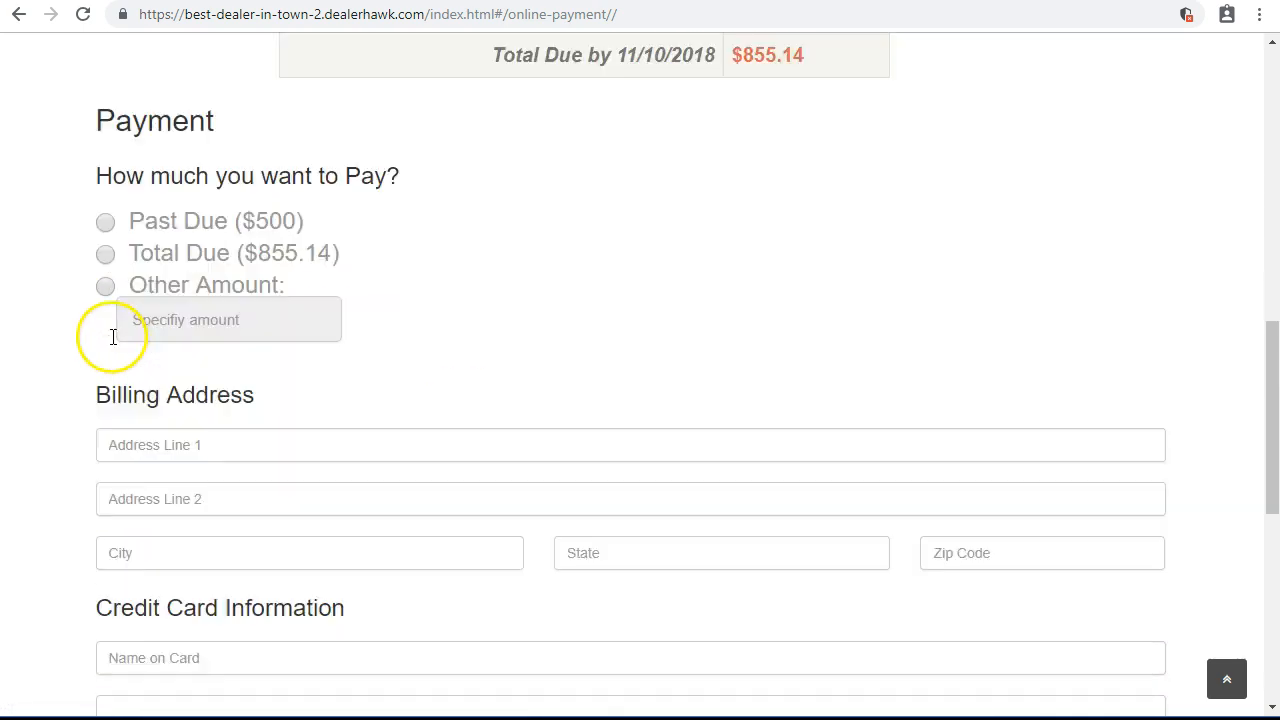
# Choose the Total Due option to pay the full $855.14.
pyautogui.click(169, 180)
pyautogui.click(175, 220)
pyautogui.click(240, 250)
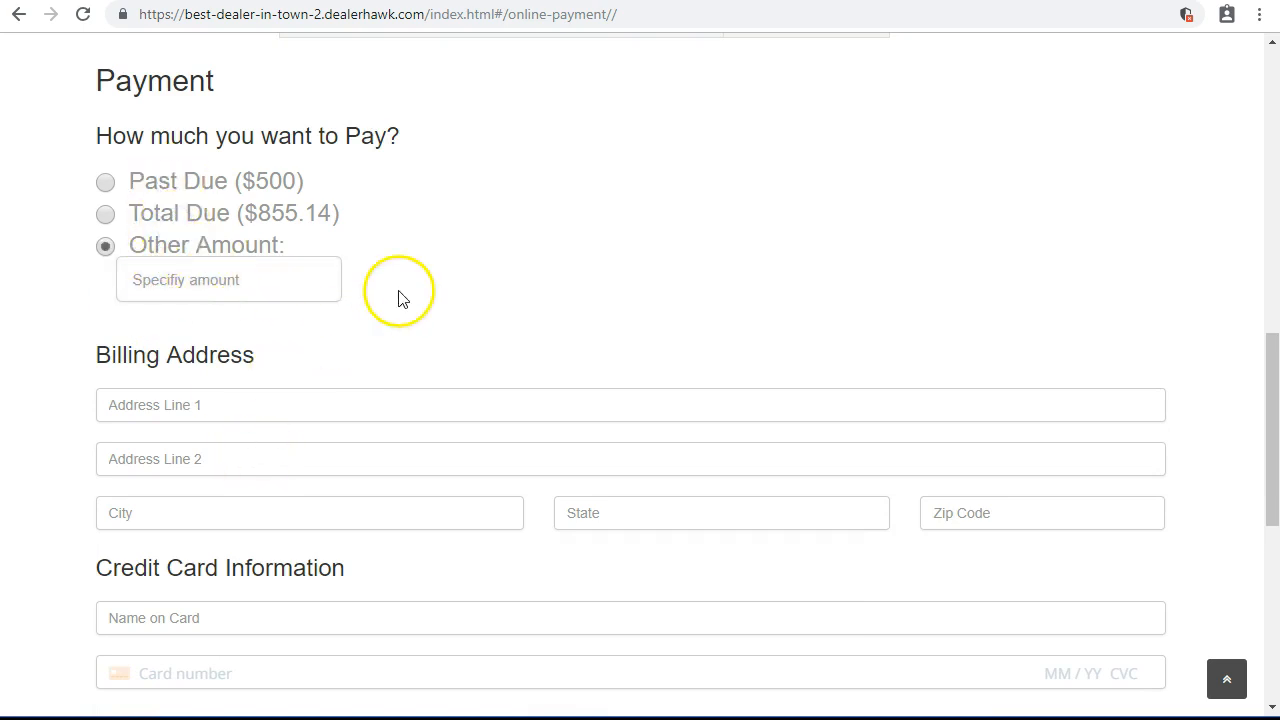
pyautogui.scroll(-1, 260, 200)
pyautogui.click(281, 180)
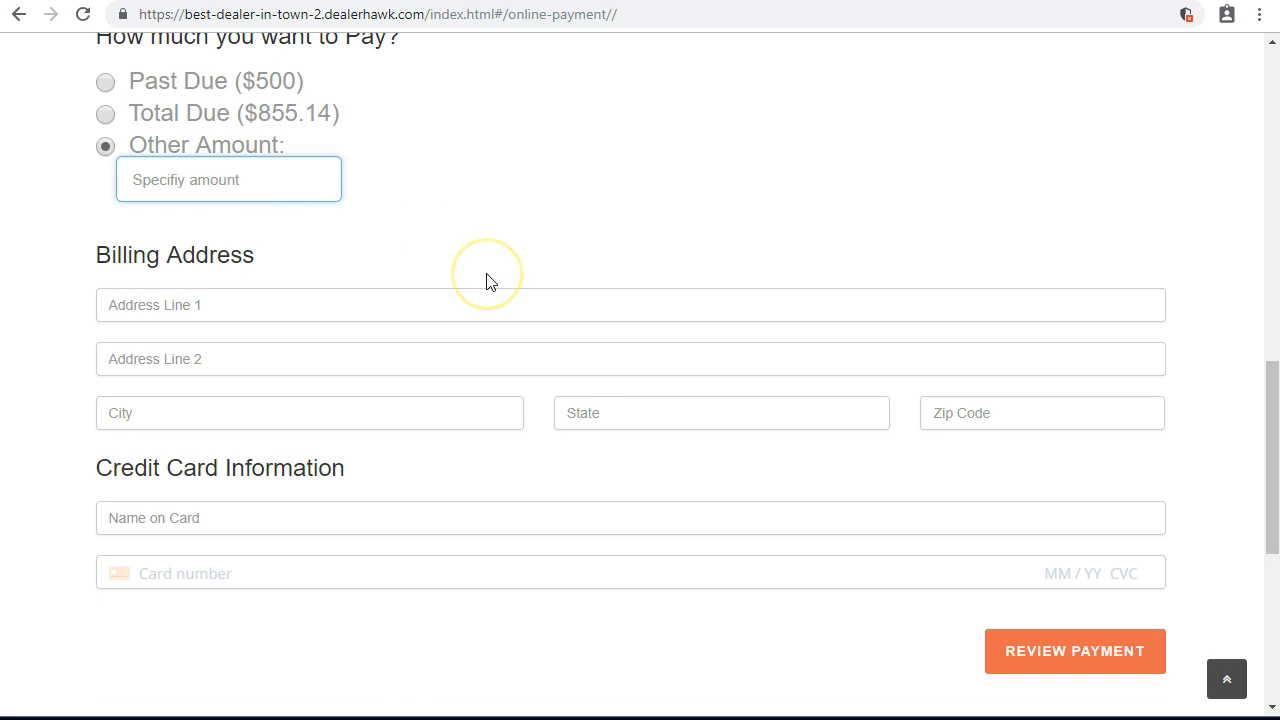
pyautogui.scroll(2, 487, 281)
pyautogui.click(177, 316)
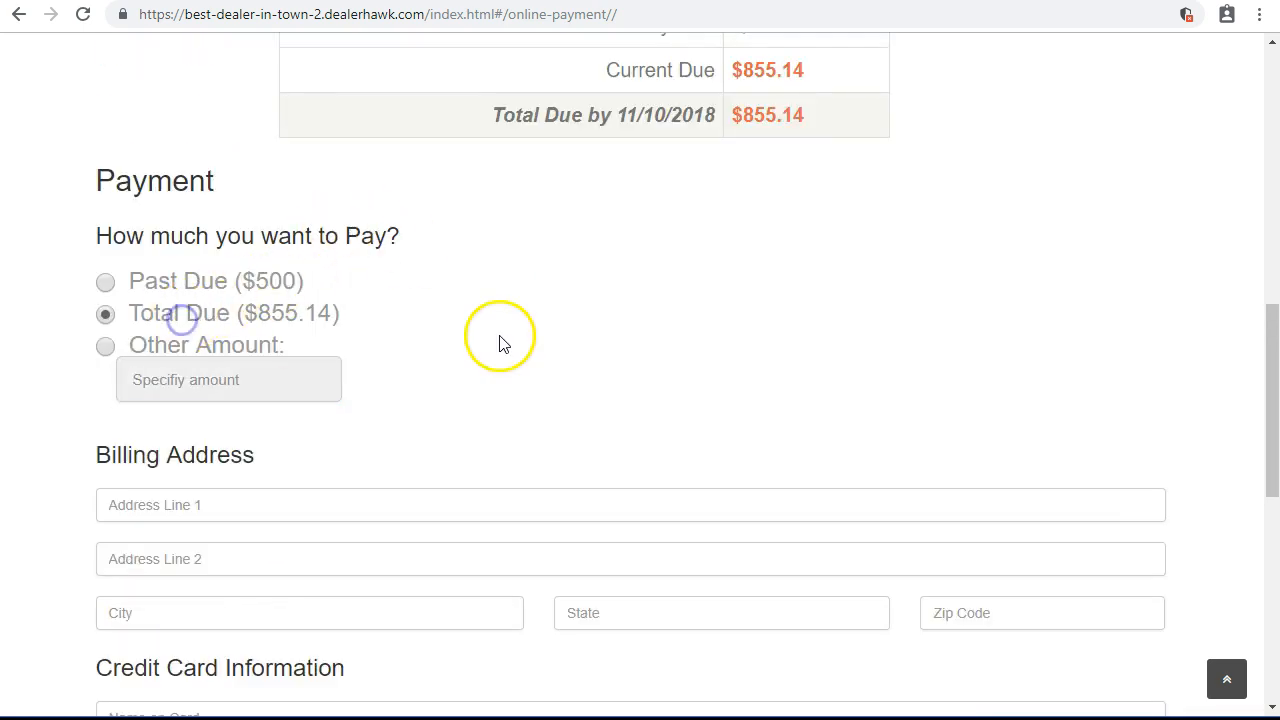
pyautogui.scroll(-1, 500, 343)
pyautogui.scroll(-1, 306, 254)
# Fill in the billing street address, city and card details, then review the payment.
pyautogui.click(220, 303)
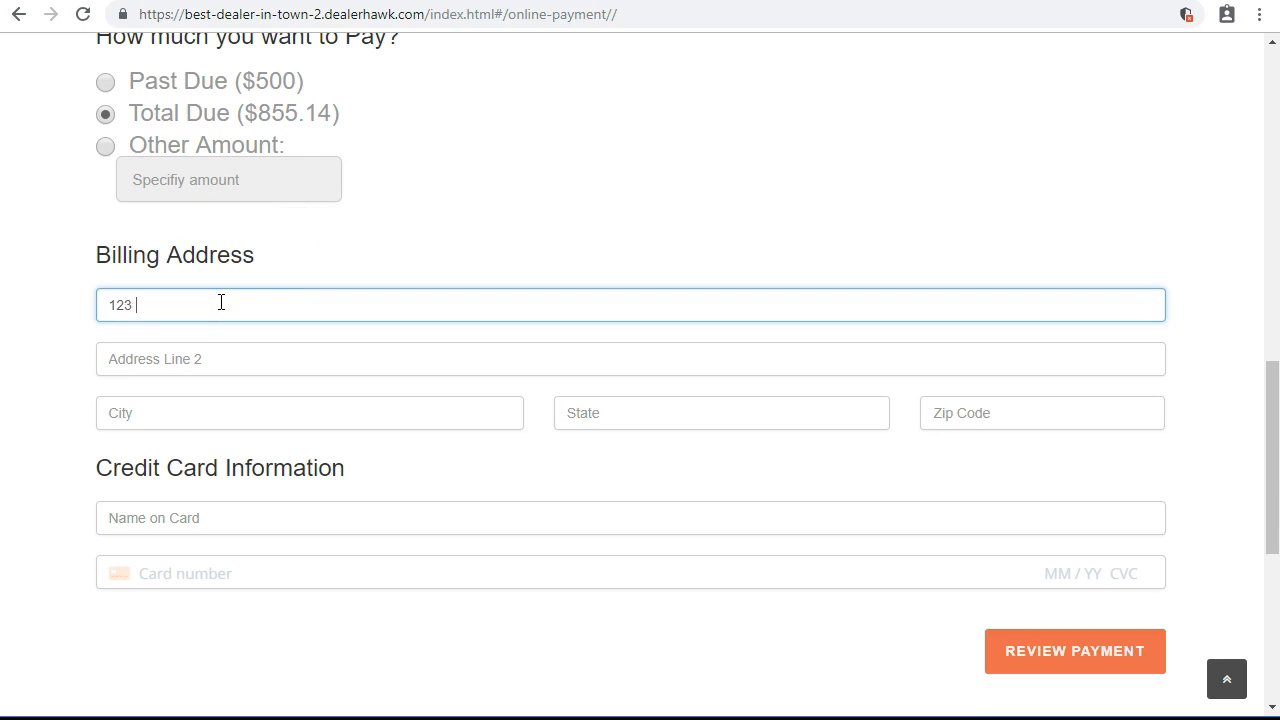
pyautogui.press('Tab')
pyautogui.hotkey('shift', 'Tab')
pyautogui.press('Tab')
pyautogui.press('Tab')
pyautogui.write('Toledo')
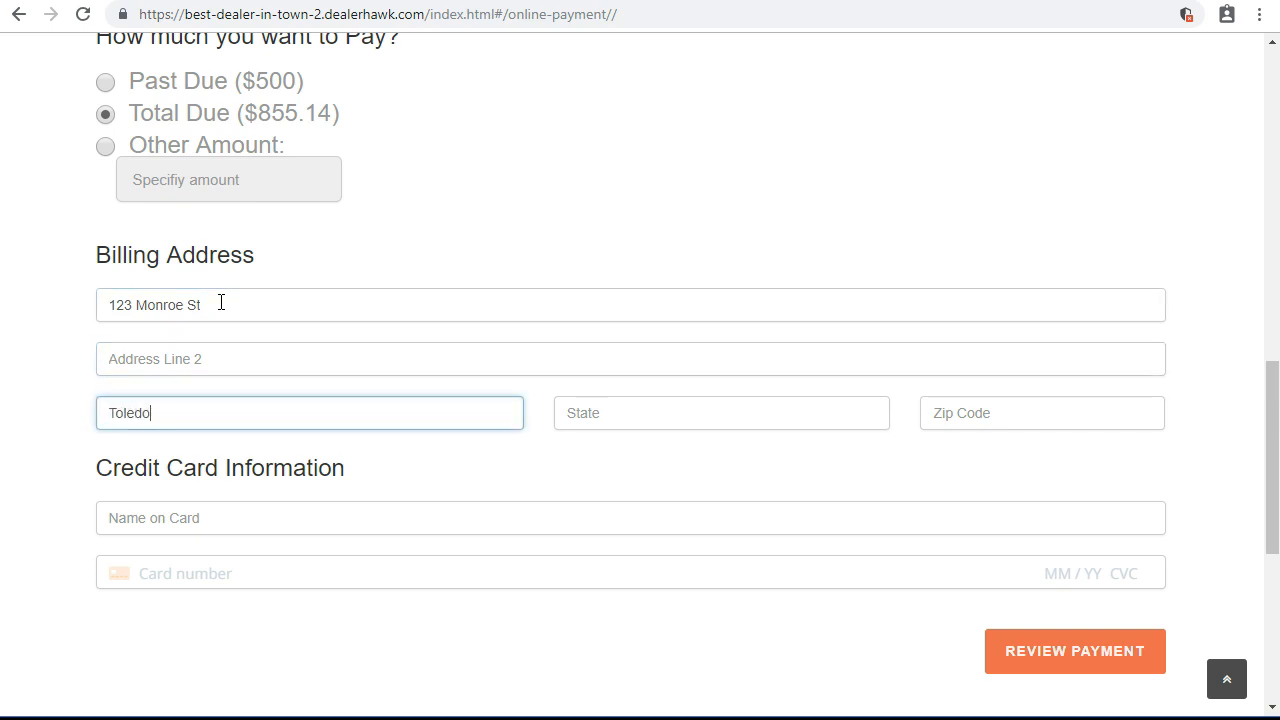
pyautogui.write('4242 4242 4242 4242')
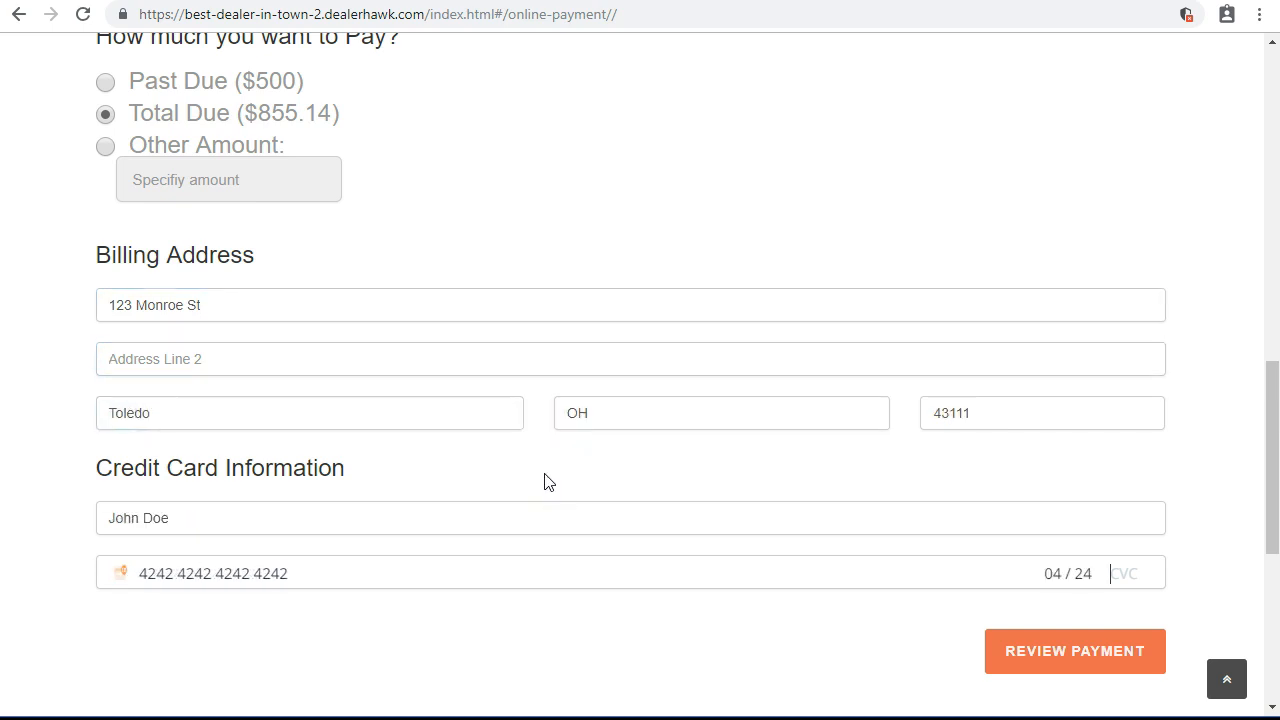
pyautogui.scroll(-1, 544, 482)
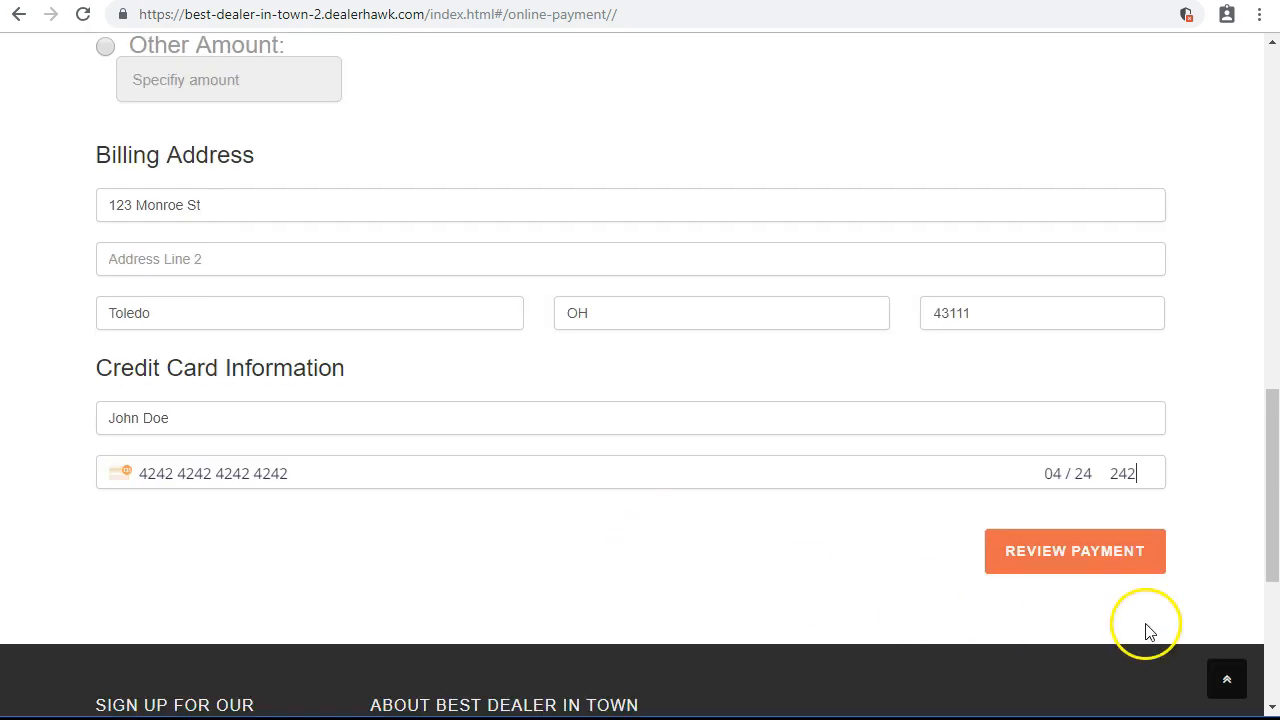
pyautogui.click(1094, 562)
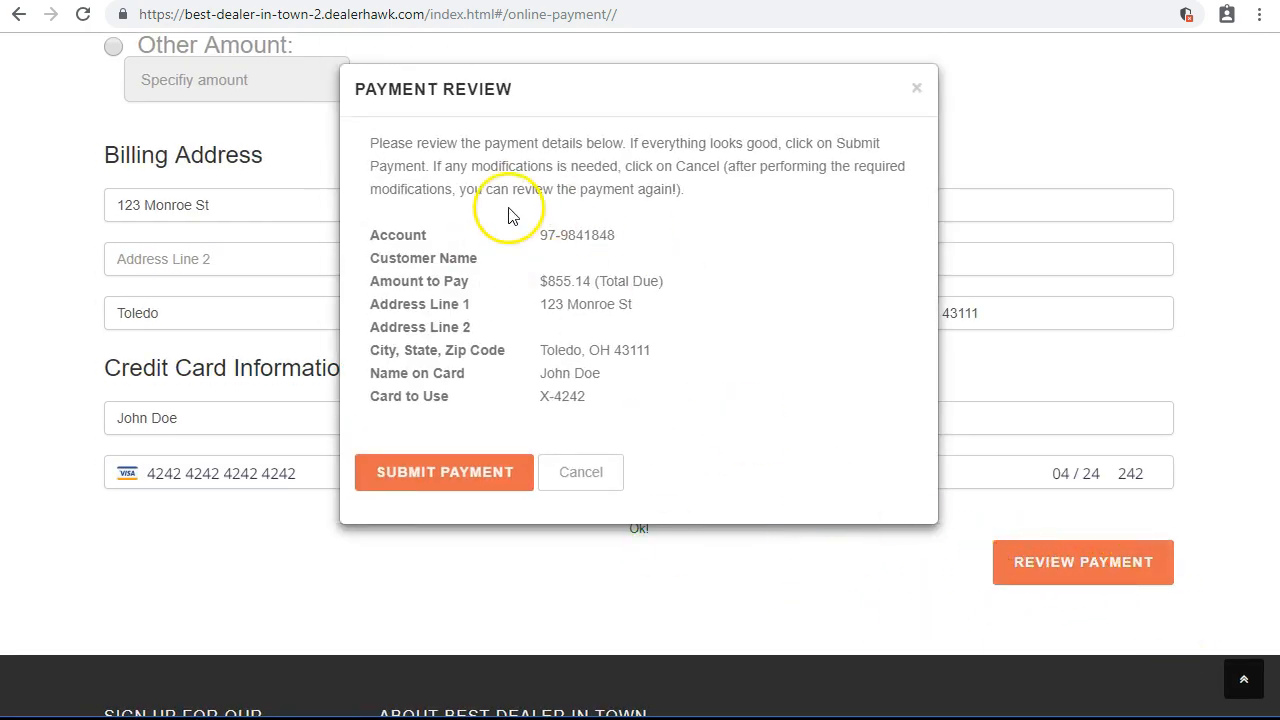
# Check the account and $855.14 amount in the review, submit, and note the confirmation number.
pyautogui.moveTo(539, 236); pyautogui.dragTo(616, 237)
pyautogui.moveTo(537, 282); pyautogui.dragTo(714, 294)
pyautogui.click(602, 306)
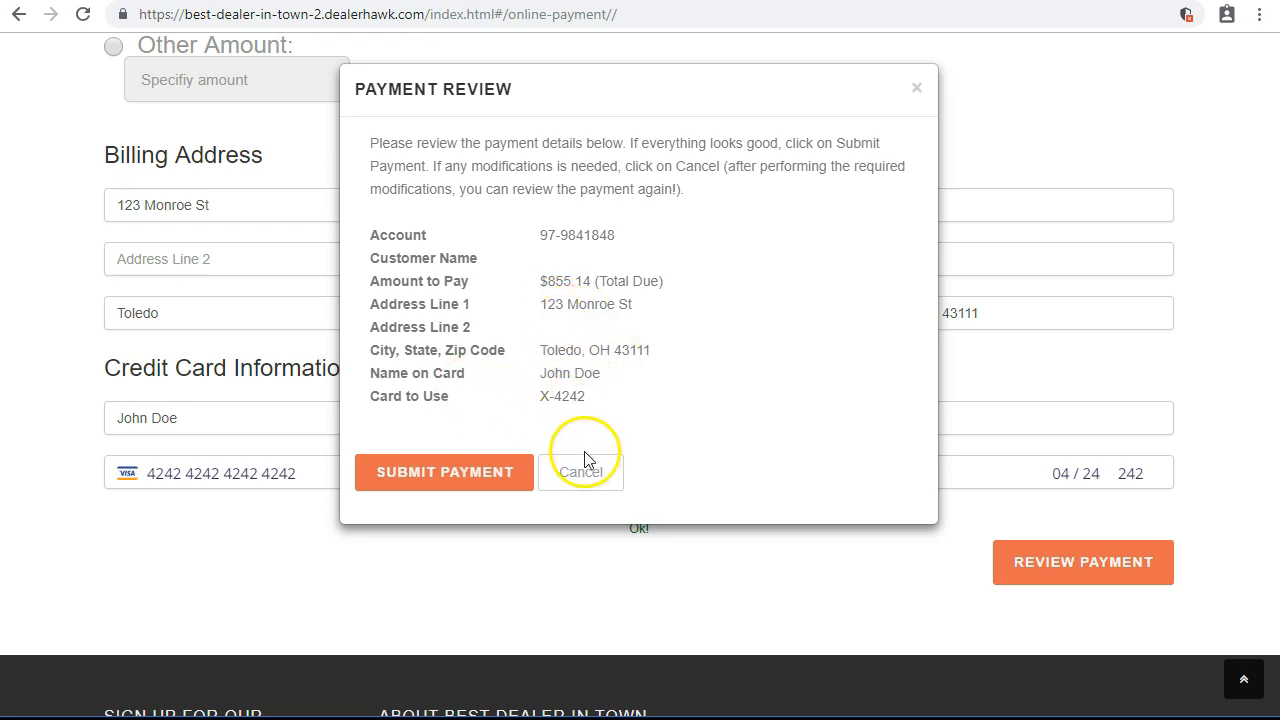
pyautogui.click(470, 482)
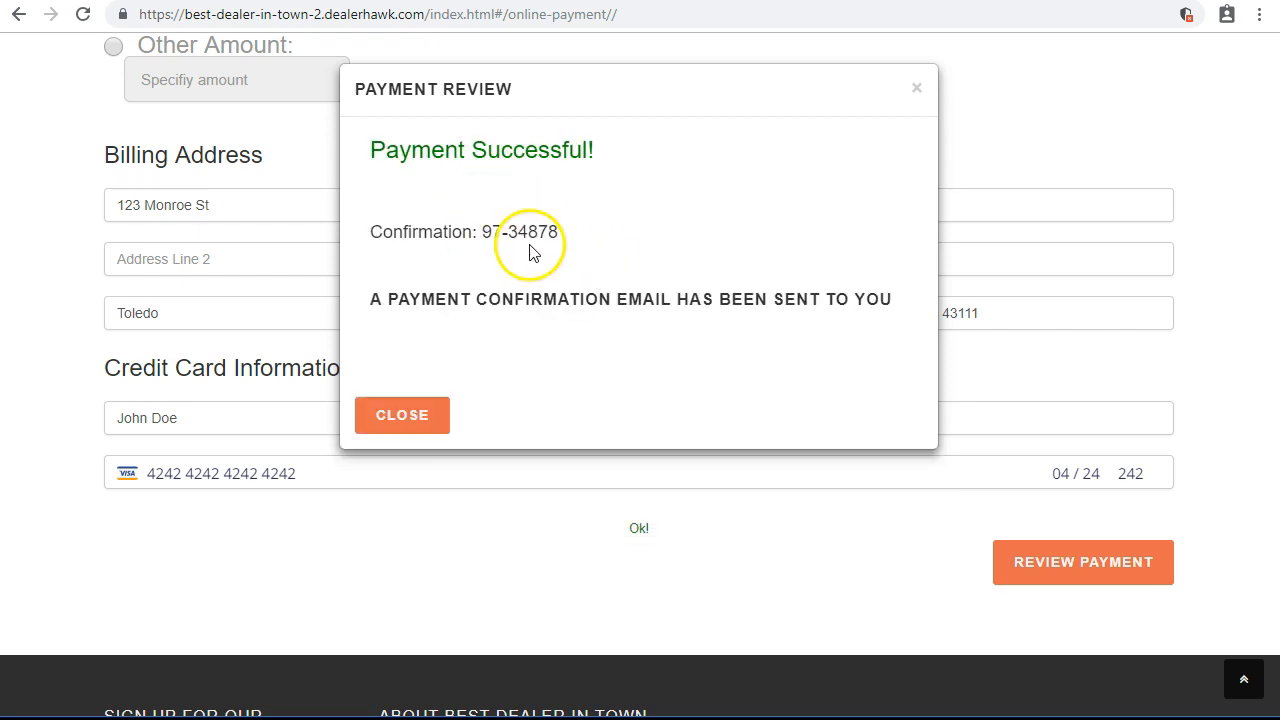
pyautogui.moveTo(484, 234); pyautogui.dragTo(621, 245)
# Confirm the DealerHawk account now shows ACCOUNT CURRENT status.
pyautogui.click(638, 316)
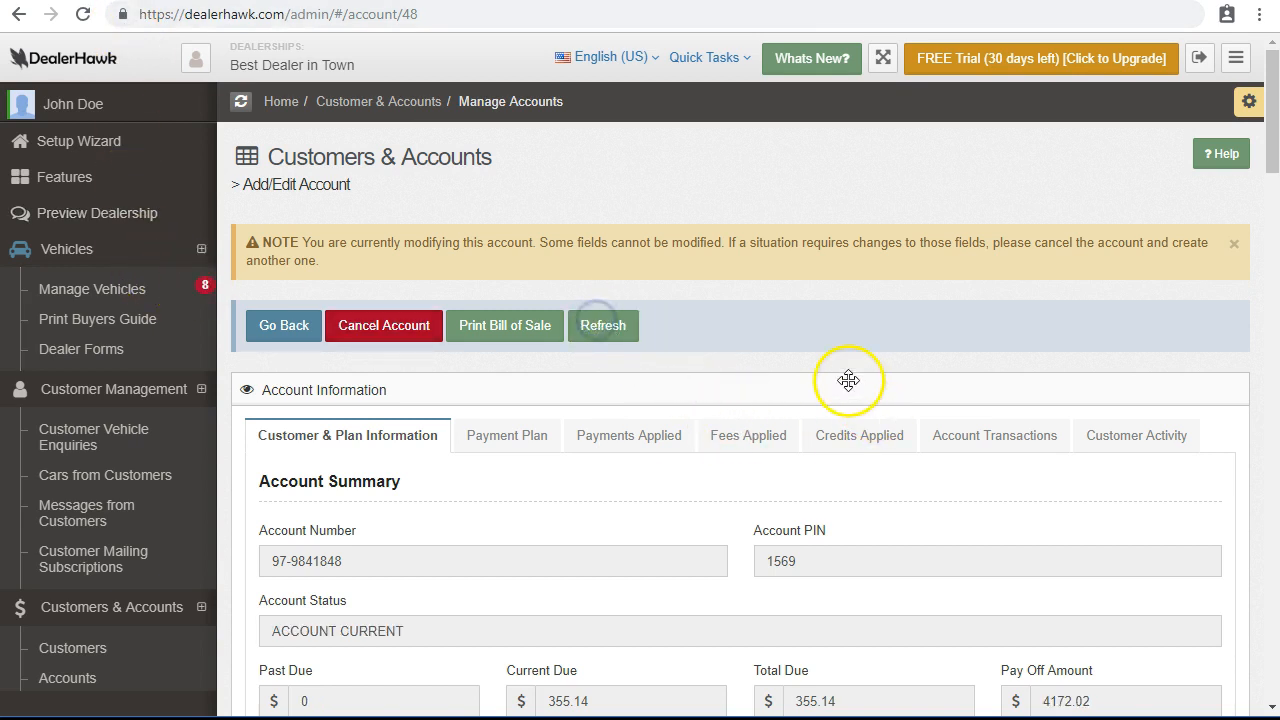
pyautogui.scroll(-1, 849, 380)
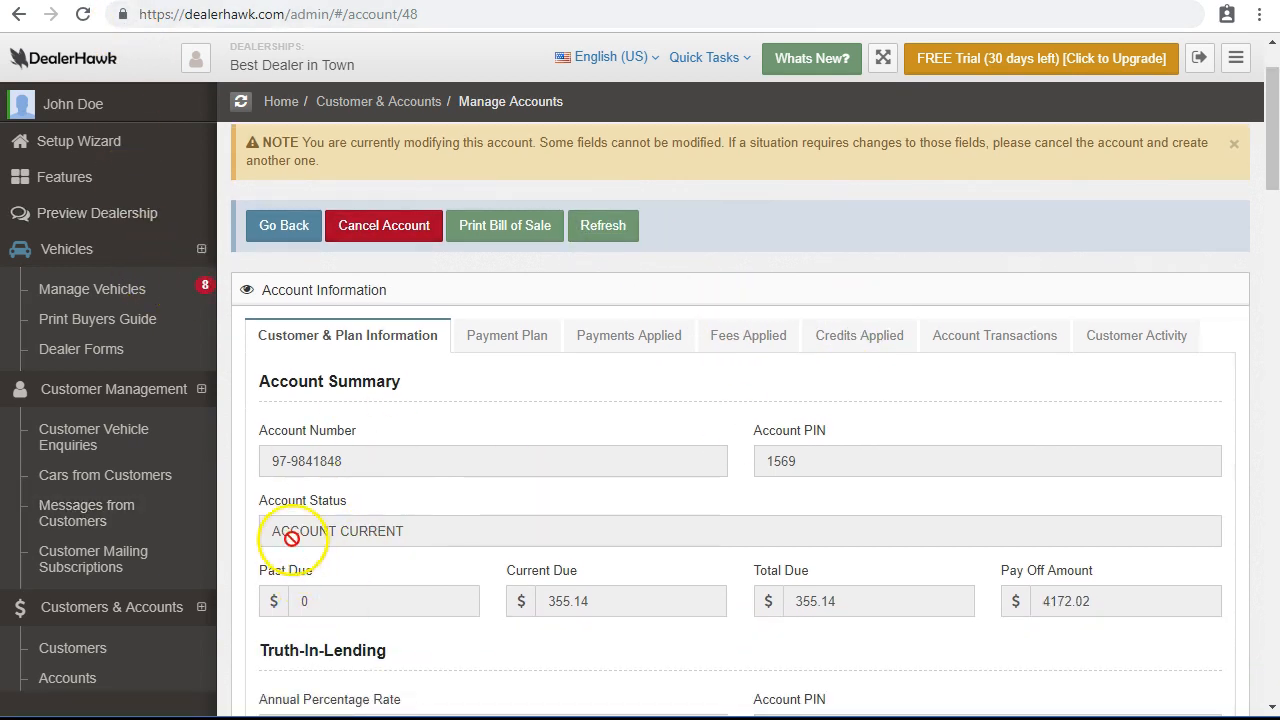
pyautogui.moveTo(266, 531); pyautogui.dragTo(422, 537)
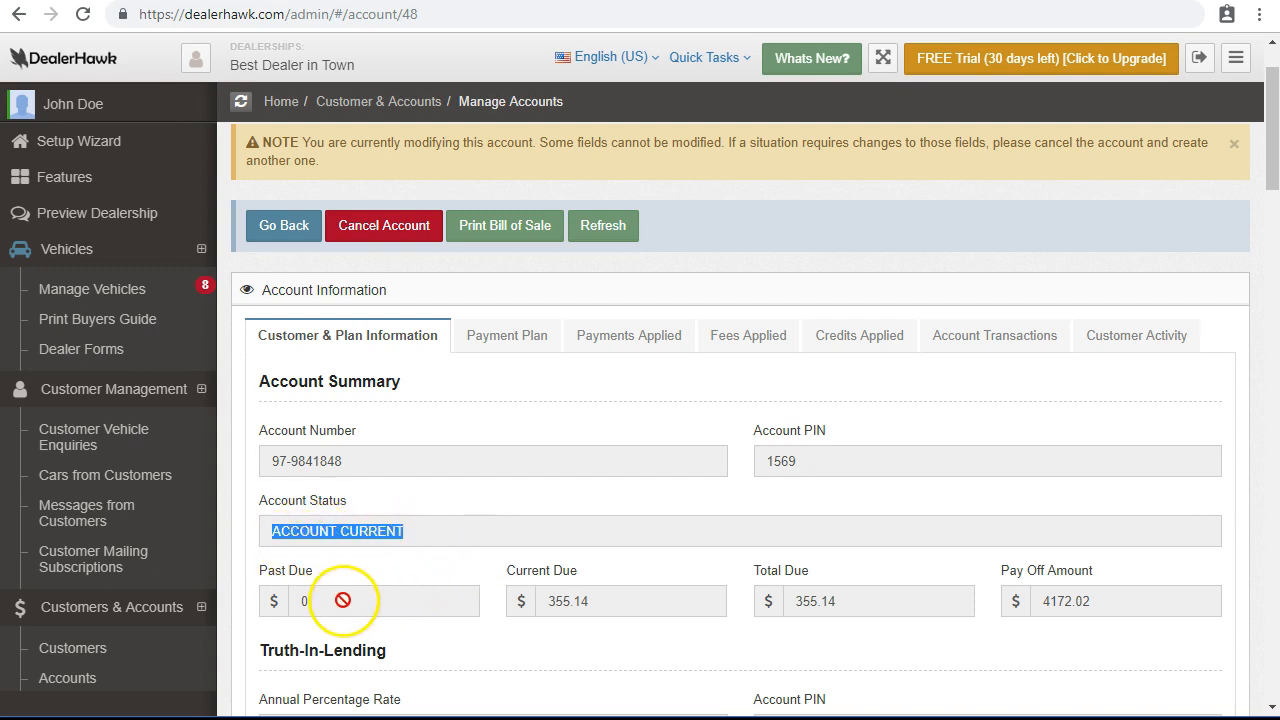
# Check the 2355.14 down payment paid in the plan schedule, then show the Payments Applied tab.
pyautogui.click(505, 343)
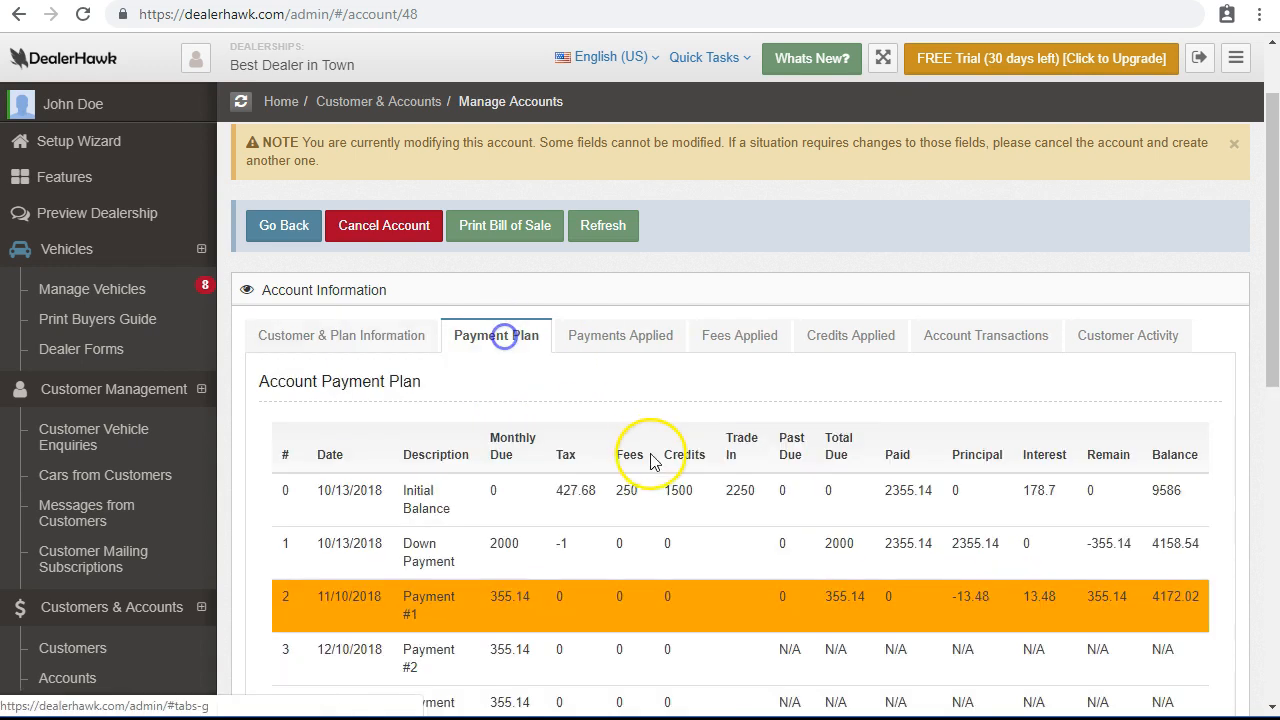
pyautogui.scroll(-1, 651, 457)
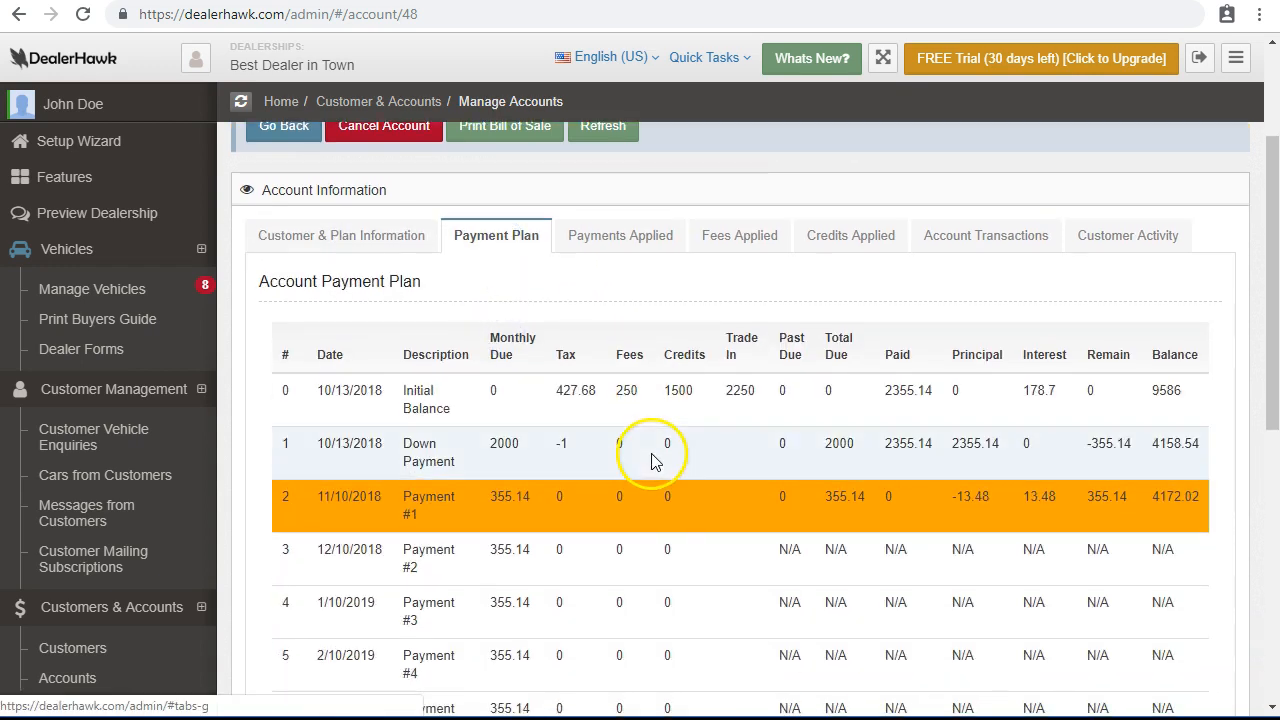
pyautogui.doubleClick(906, 447)
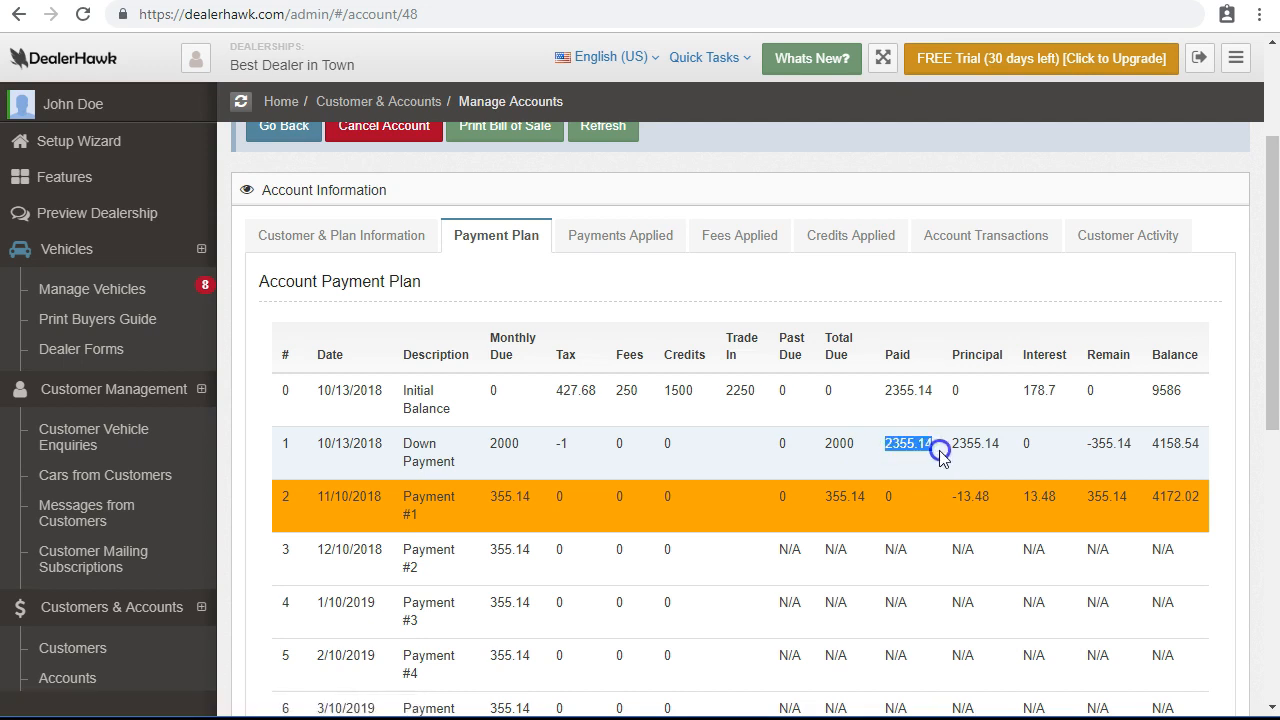
pyautogui.scroll(-1, 887, 402)
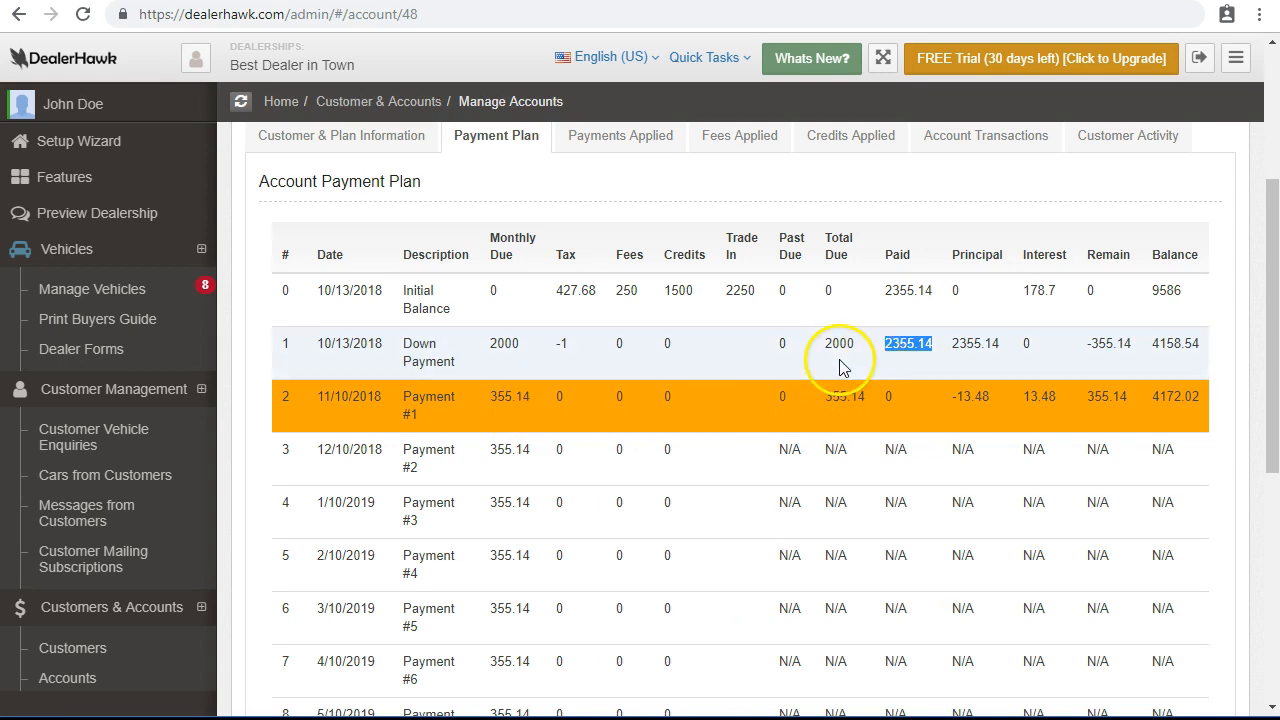
pyautogui.scroll(1, 780, 355)
pyautogui.click(601, 240)
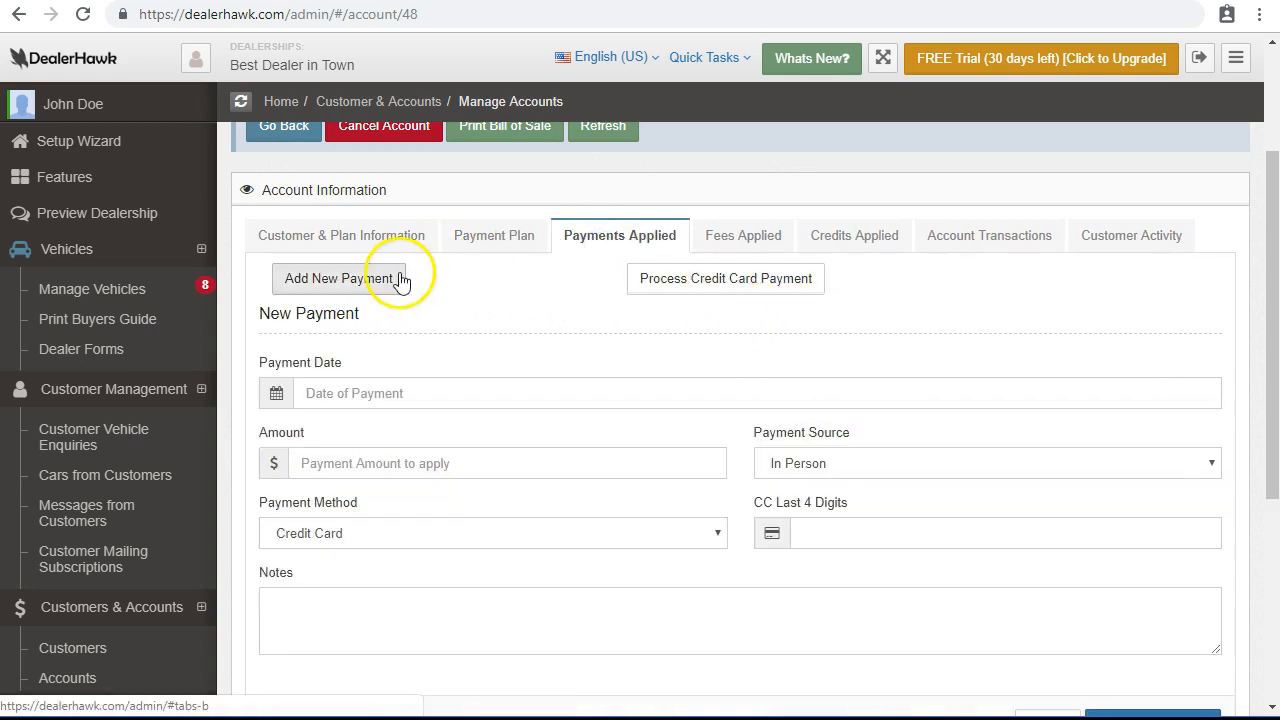
pyautogui.scroll(-2, 1117, 627)
# Cancel the New Payment form and find the $855.14 Stripe payment in the payments list.
pyautogui.click(1042, 530)
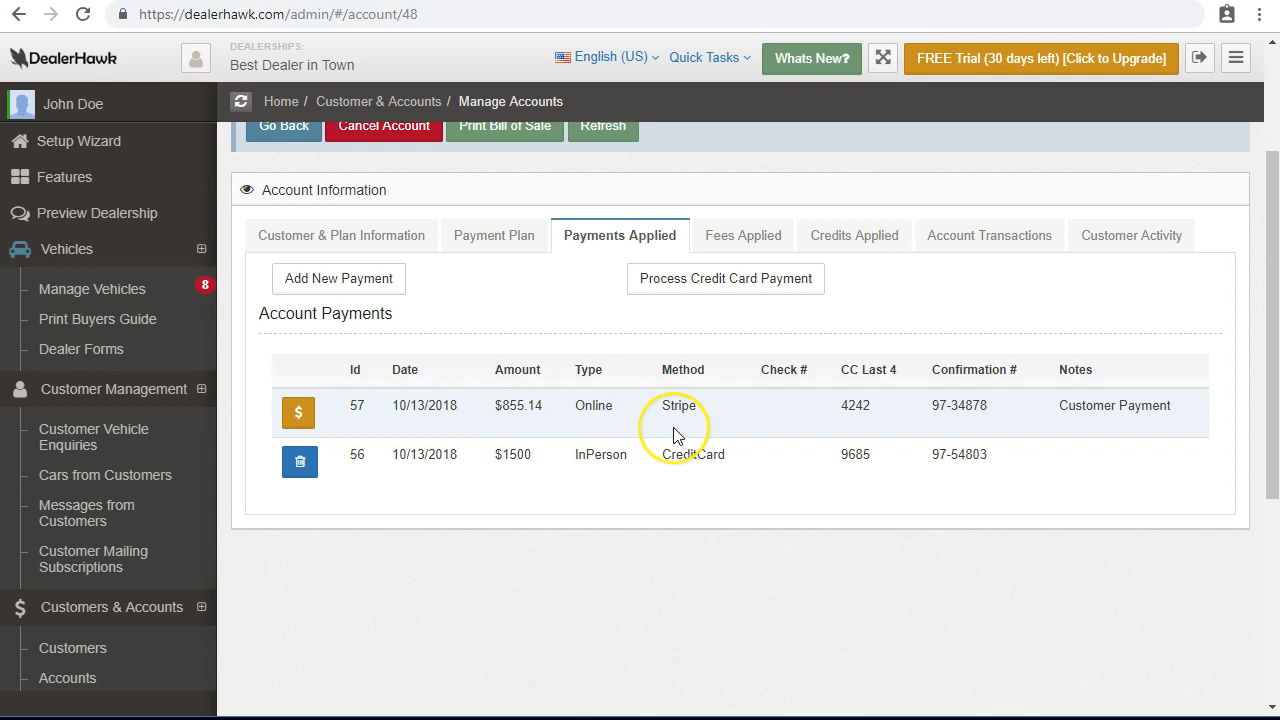
pyautogui.scroll(2, 675, 435)
pyautogui.scroll(-2, 675, 435)
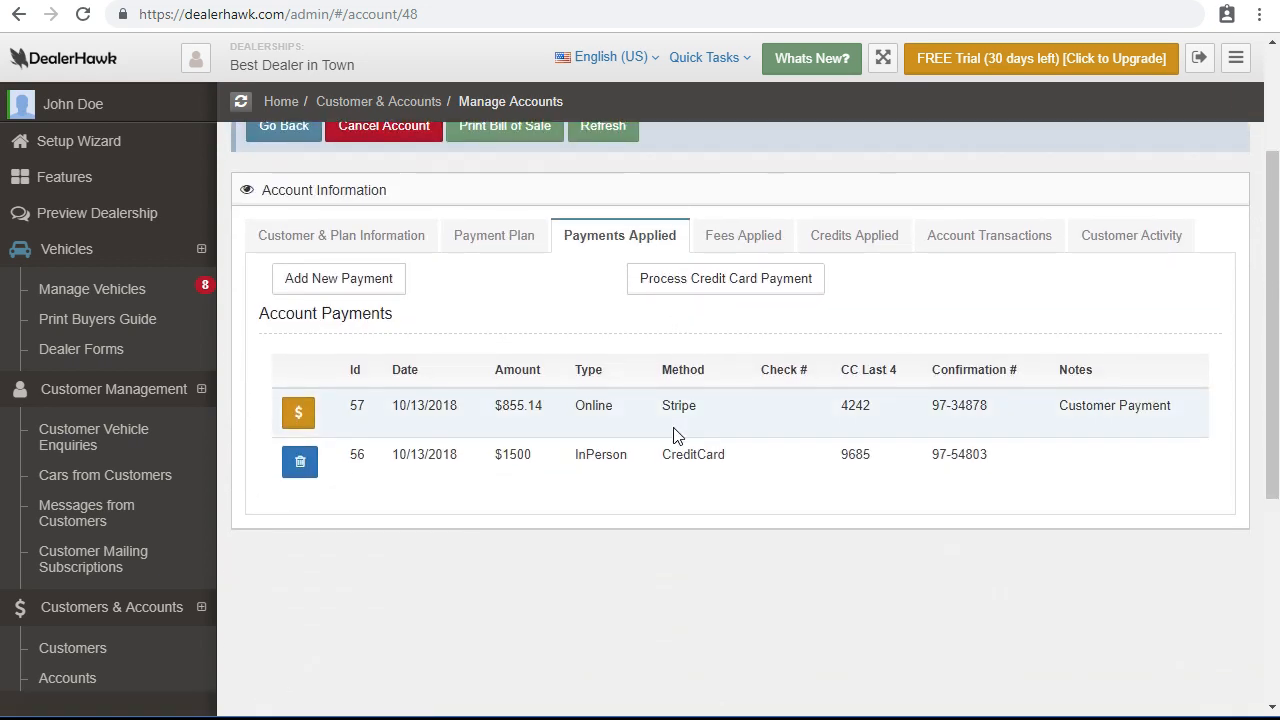
# Partially refund $50 of payment 57 as Requested by Customer, leaving it at $805.14.
pyautogui.click(301, 418)
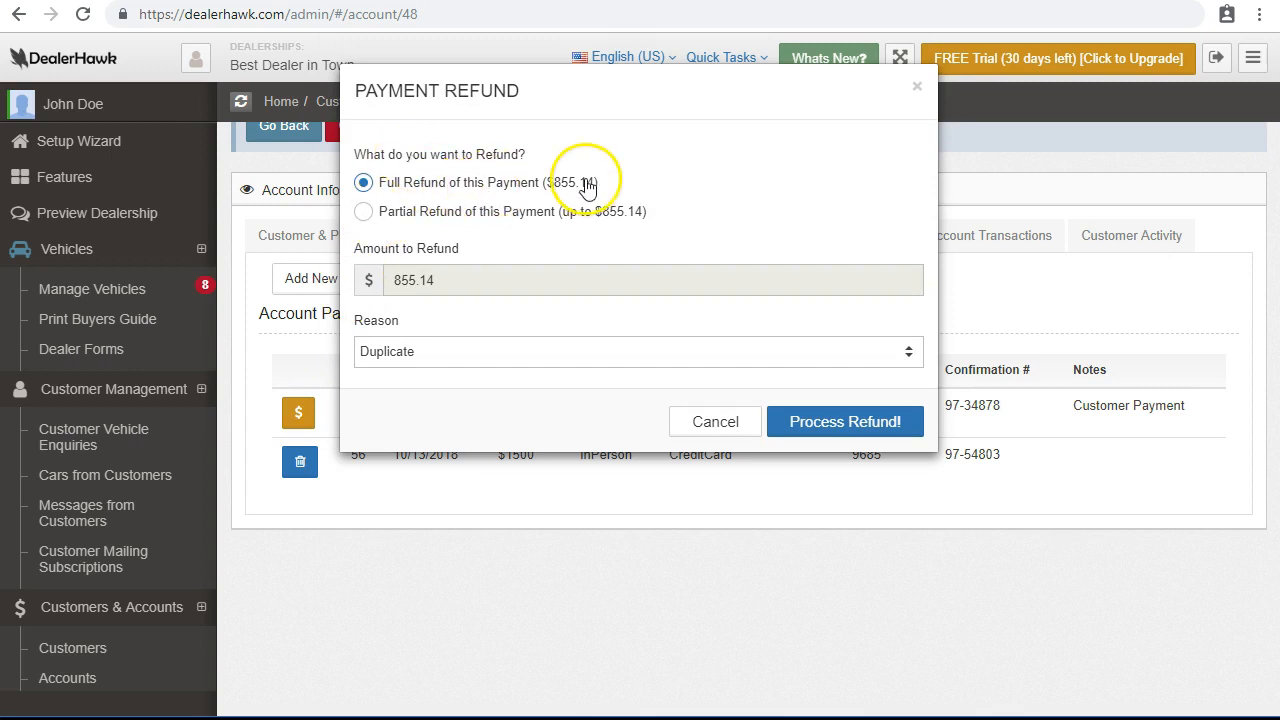
pyautogui.click(469, 212)
pyautogui.click(463, 350)
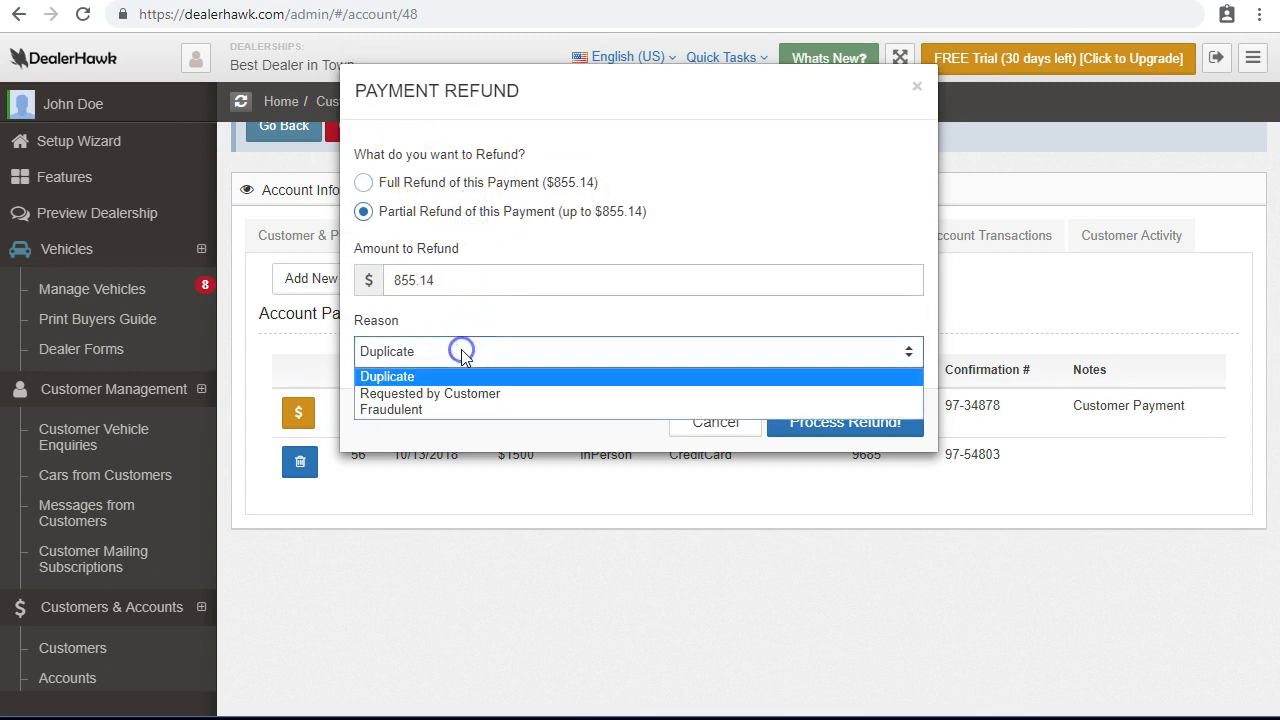
pyautogui.click(466, 393)
pyautogui.moveTo(452, 282); pyautogui.dragTo(296, 278)
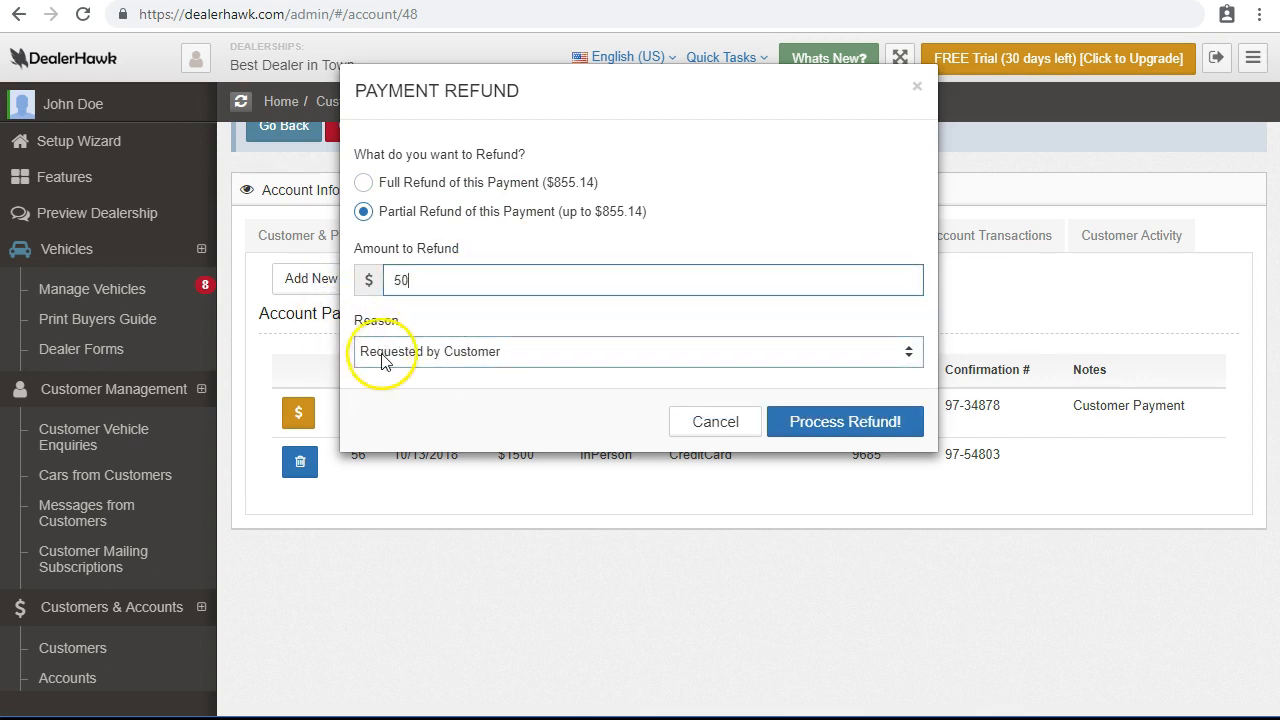
pyautogui.click(872, 432)
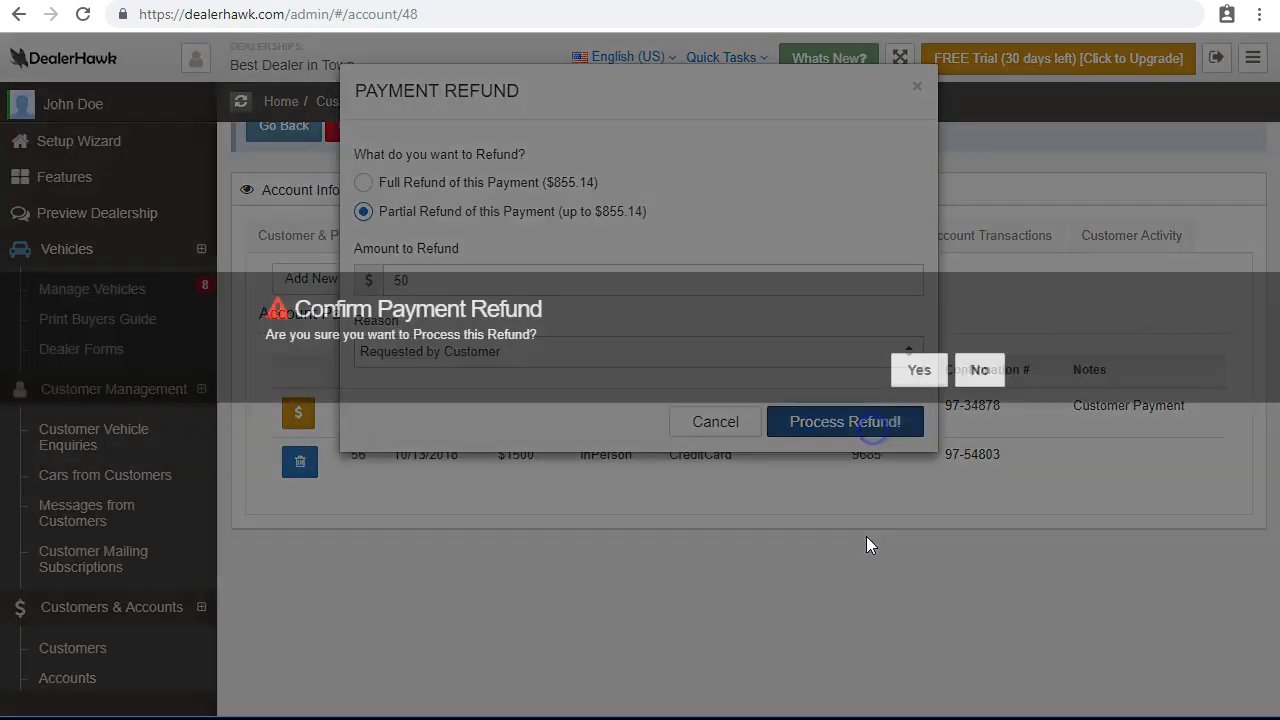
pyautogui.click(920, 372)
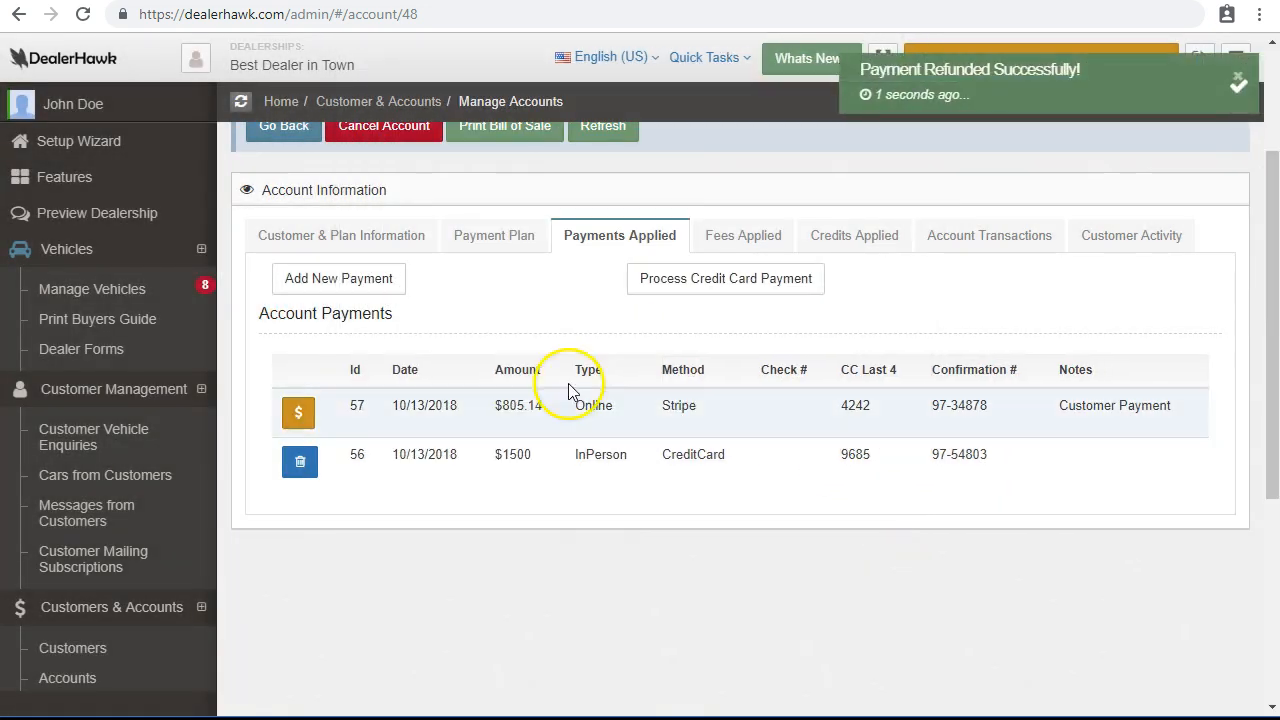
pyautogui.moveTo(509, 408); pyautogui.dragTo(549, 418)
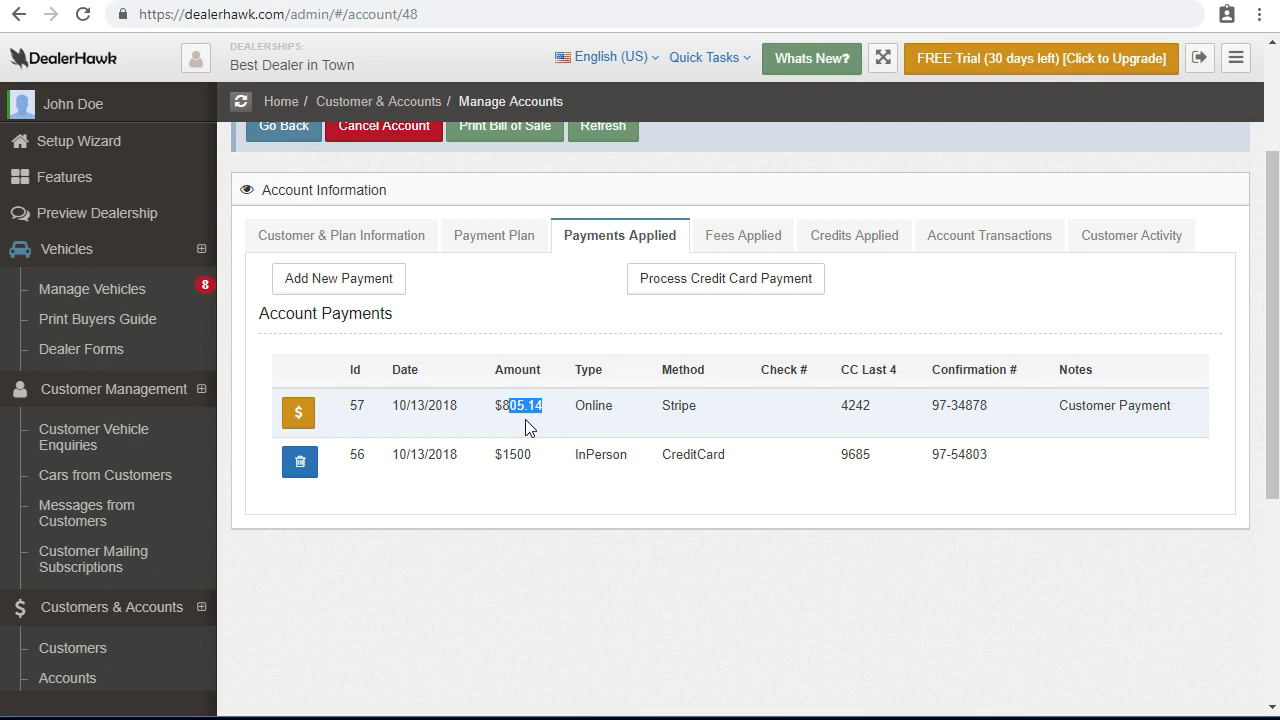
pyautogui.scroll(2, 486, 418)
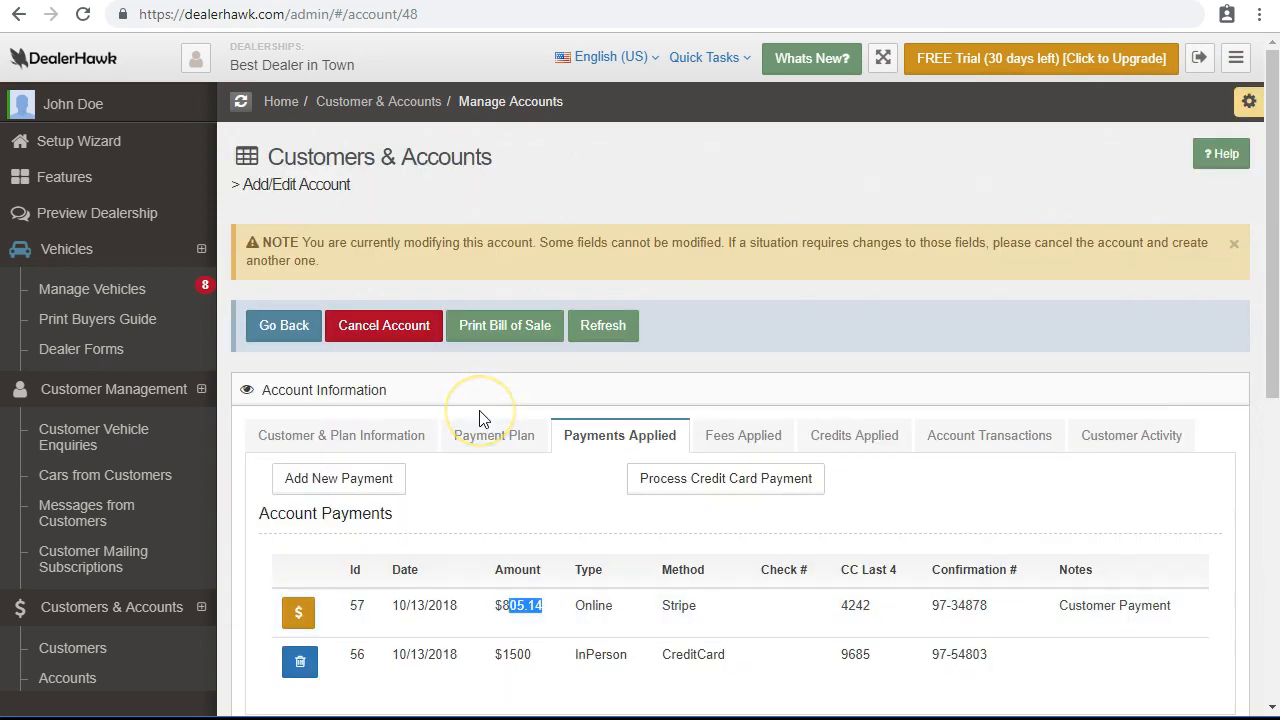
pyautogui.scroll(-1, 830, 473)
# Review the Account Transactions: the ($50) partial refund and $855.14 Stripe payment applied by CUSTOMER.
pyautogui.click(980, 343)
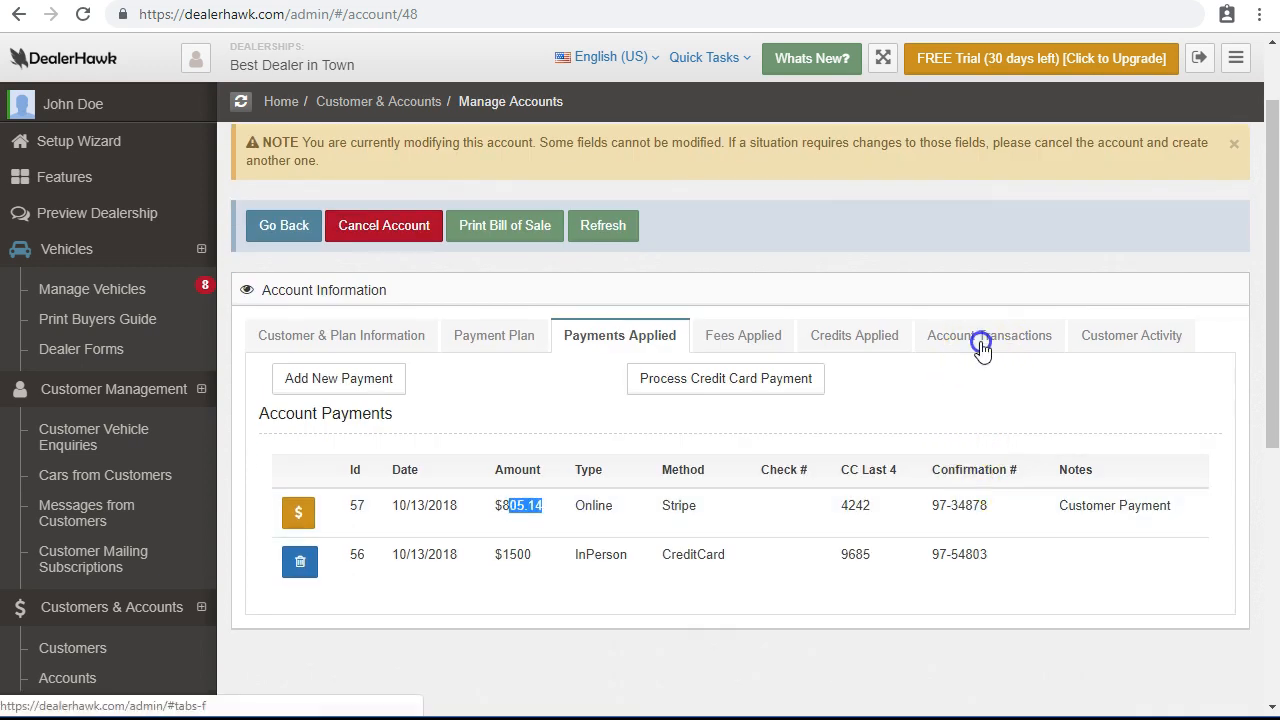
pyautogui.scroll(-1, 980, 343)
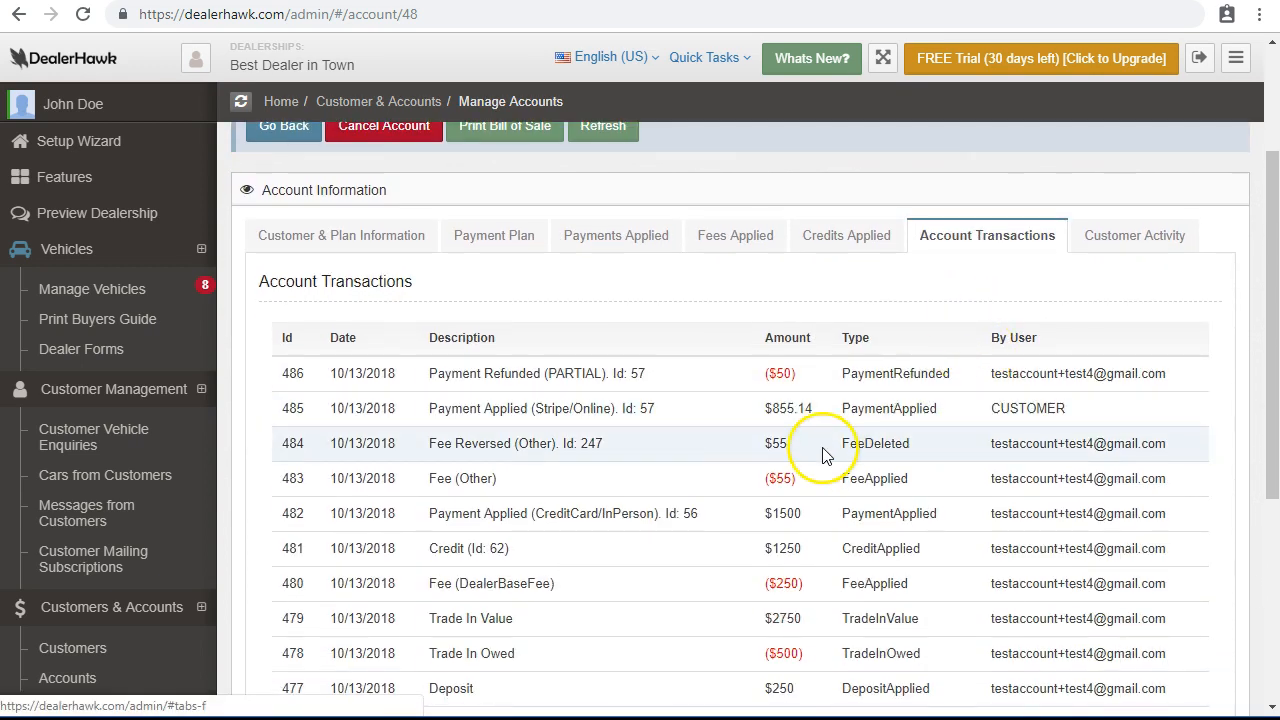
pyautogui.doubleClick(780, 410)
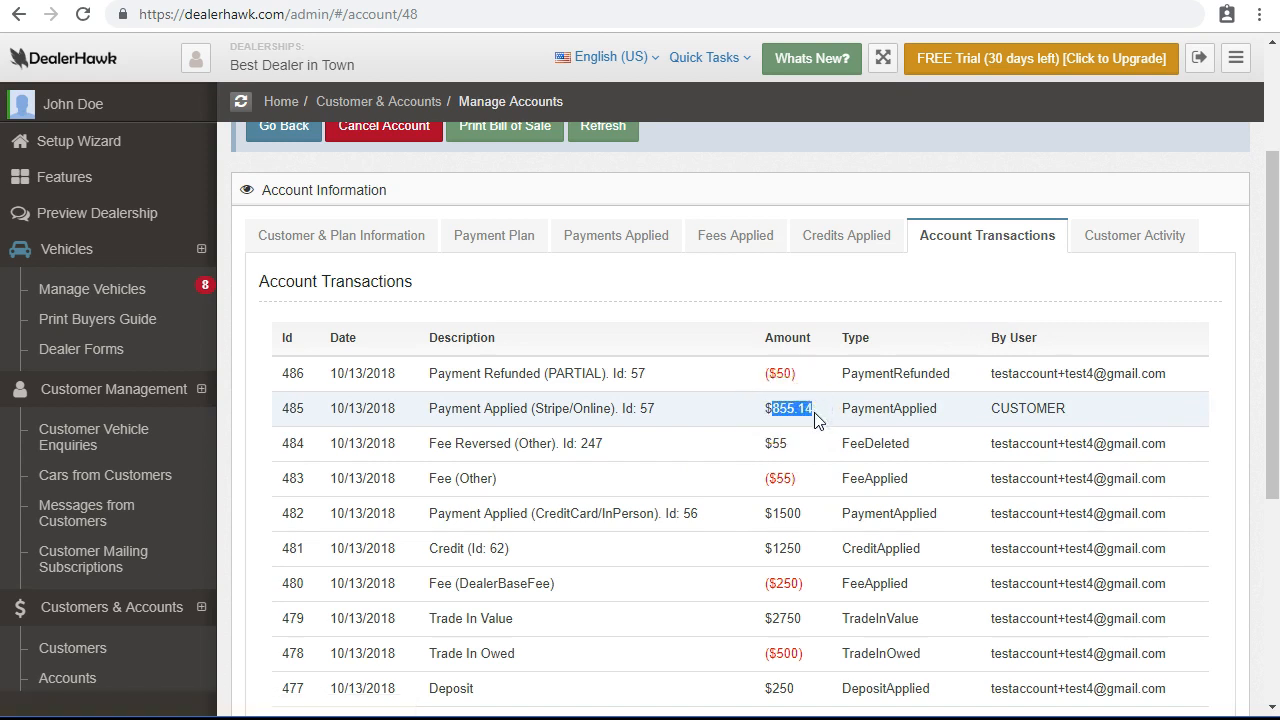
pyautogui.doubleClick(1019, 418)
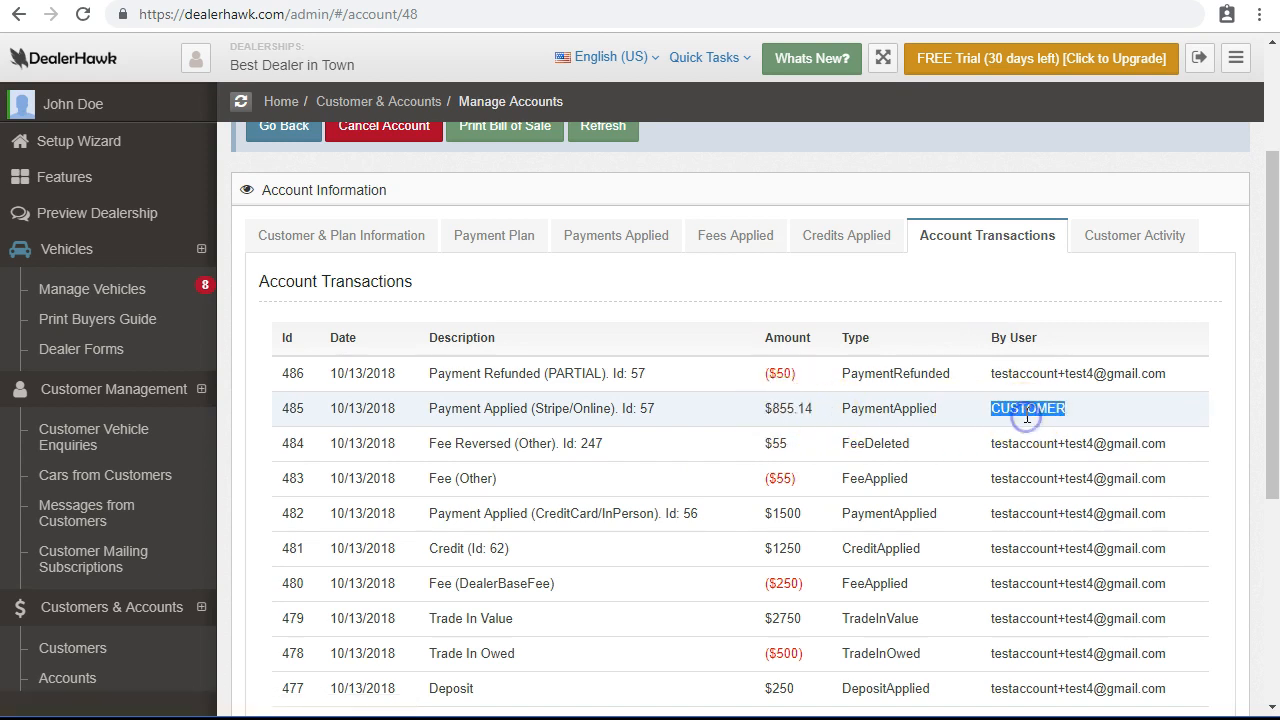
pyautogui.click(772, 375)
pyautogui.doubleClick(772, 375)
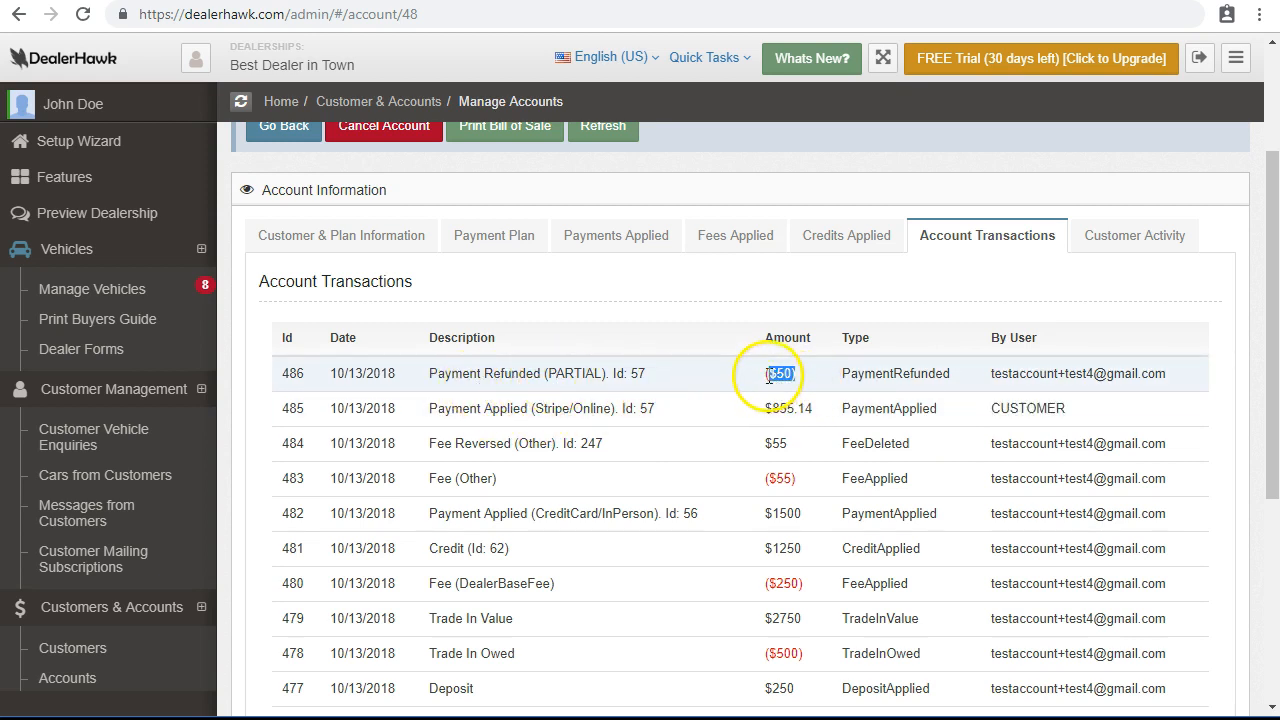
pyautogui.click(1130, 240)
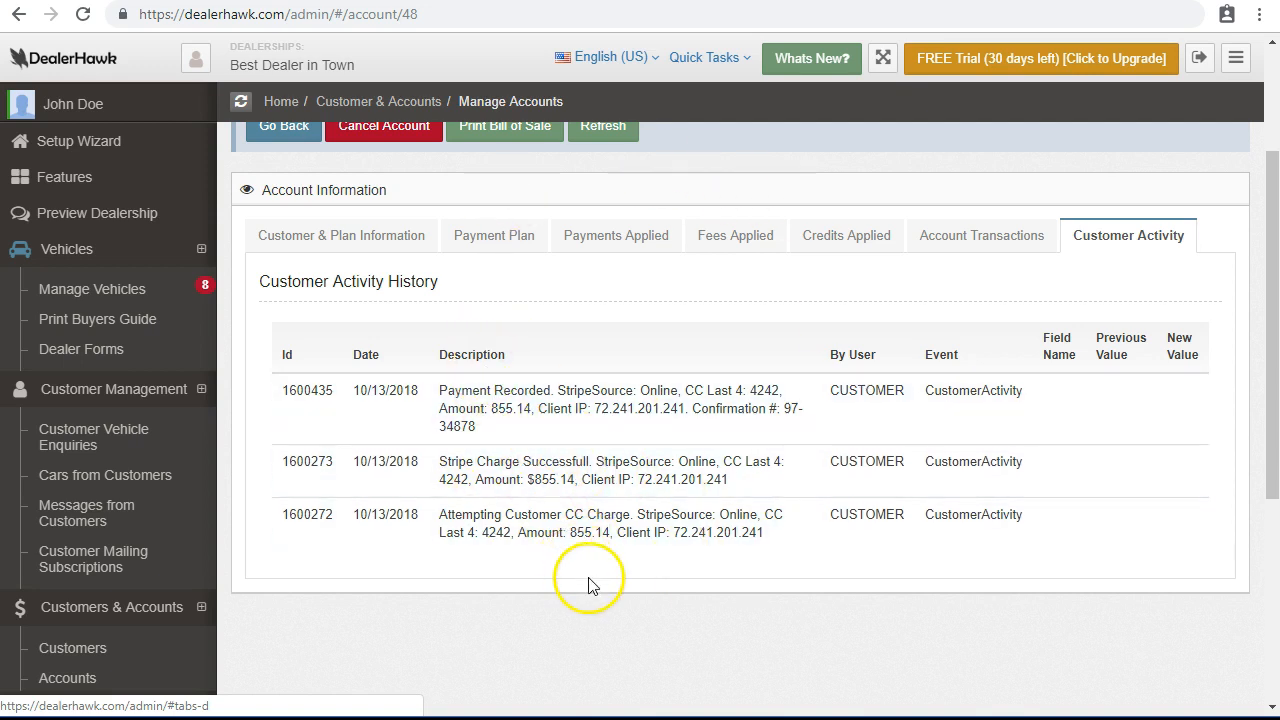
pyautogui.moveTo(454, 532); pyautogui.dragTo(480, 530)
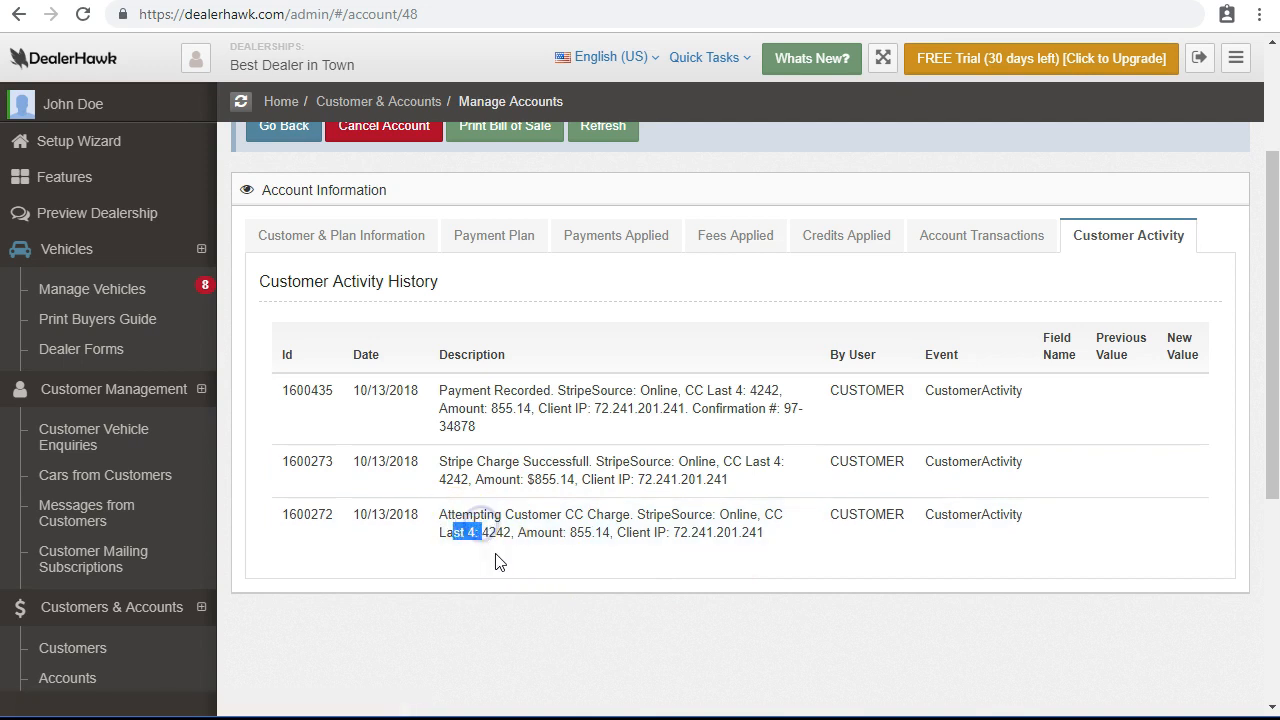
pyautogui.click(501, 538)
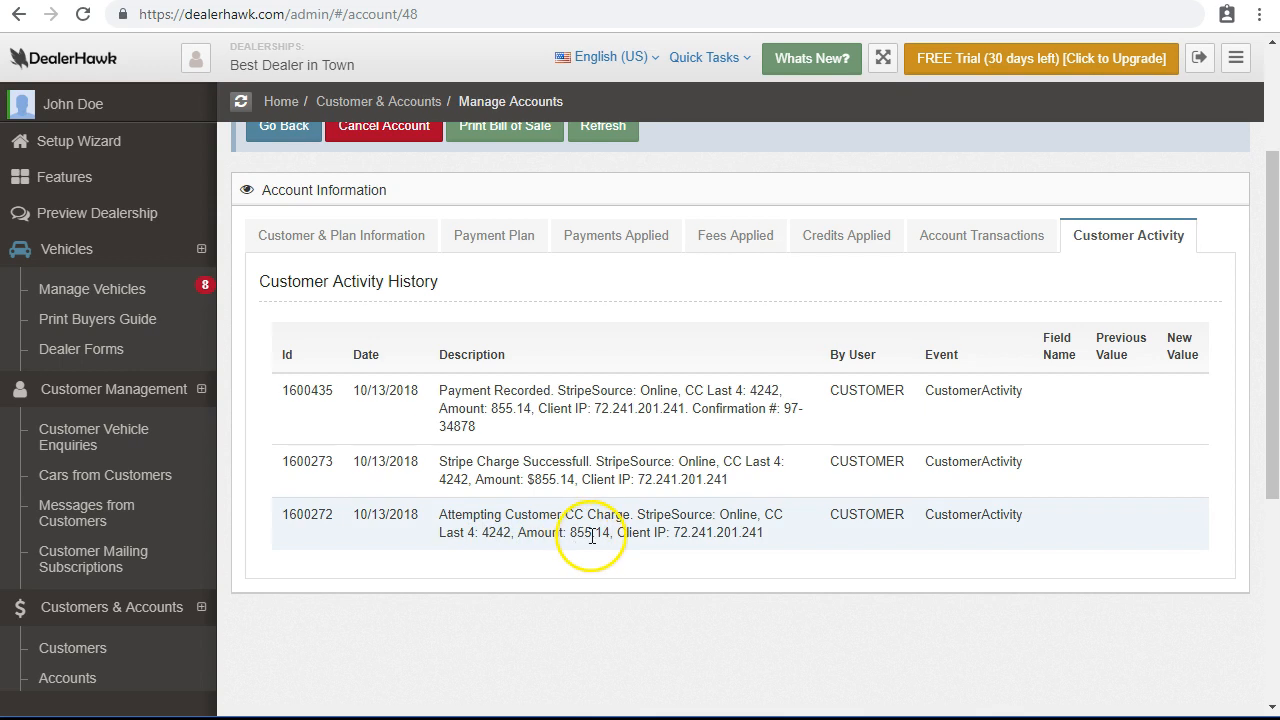
pyautogui.moveTo(457, 464); pyautogui.dragTo(575, 478)
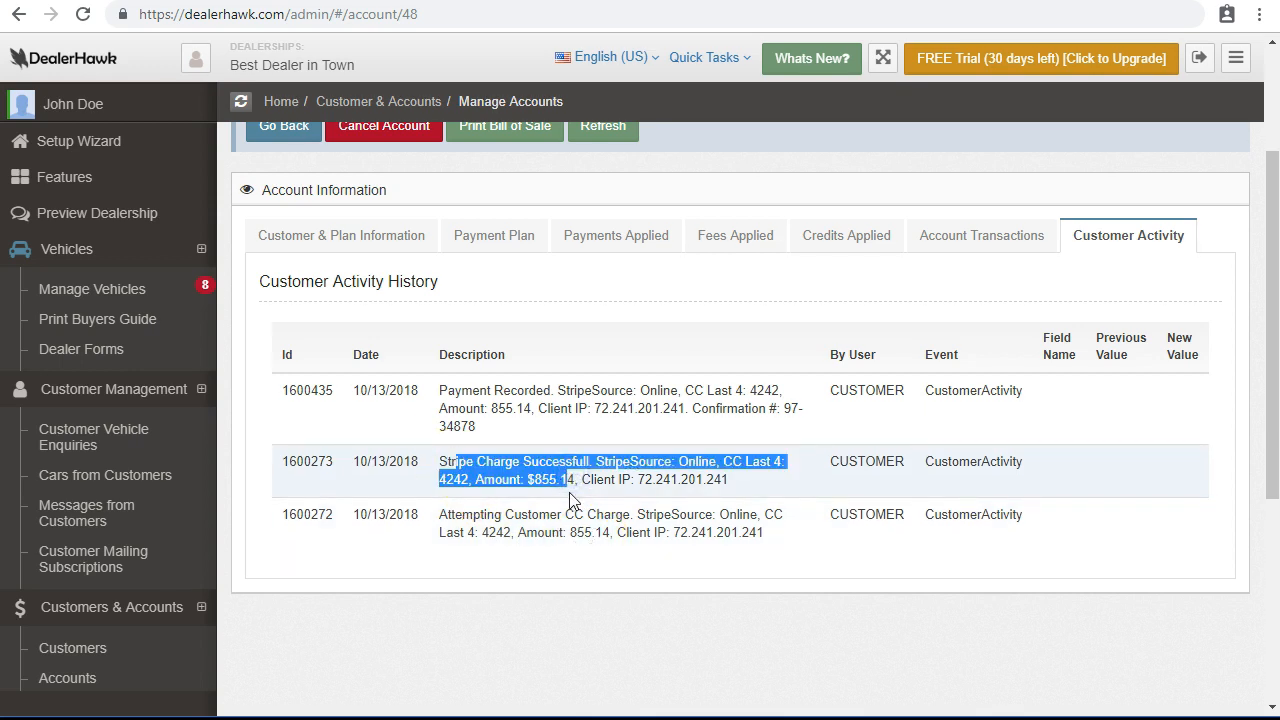
pyautogui.moveTo(483, 409); pyautogui.dragTo(567, 408)
pyautogui.click(597, 437)
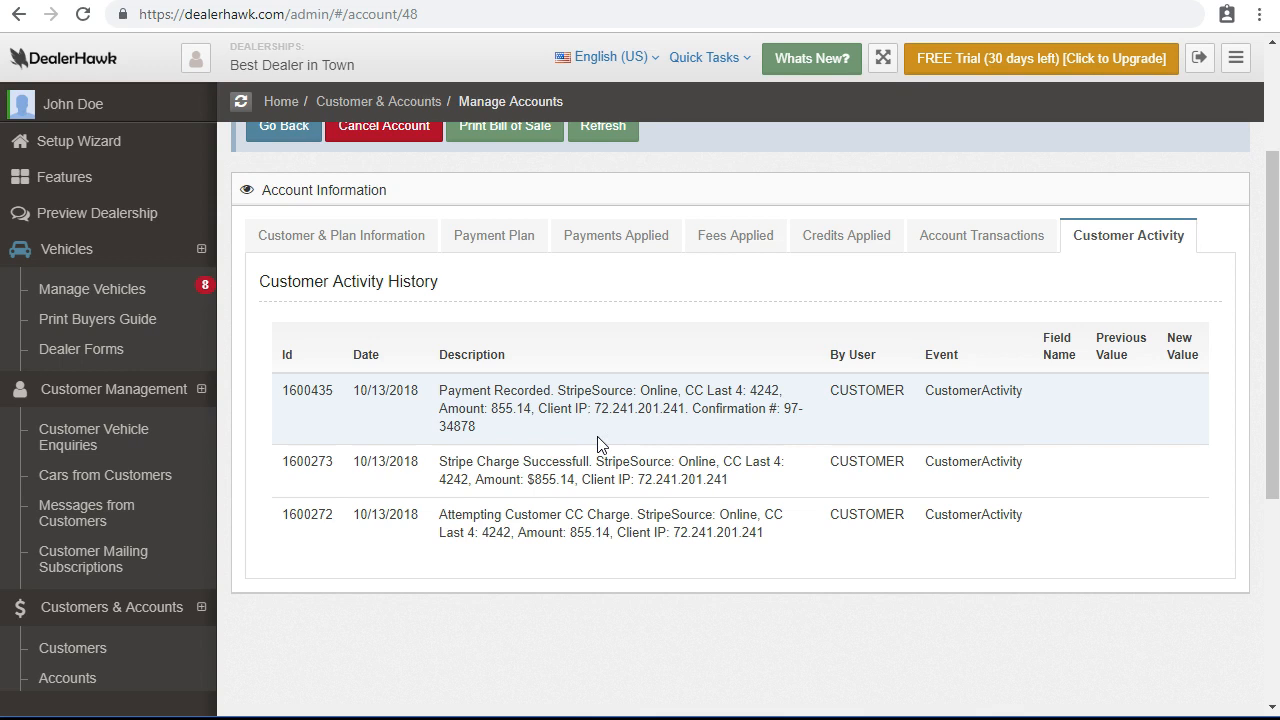
pyautogui.click(1000, 238)
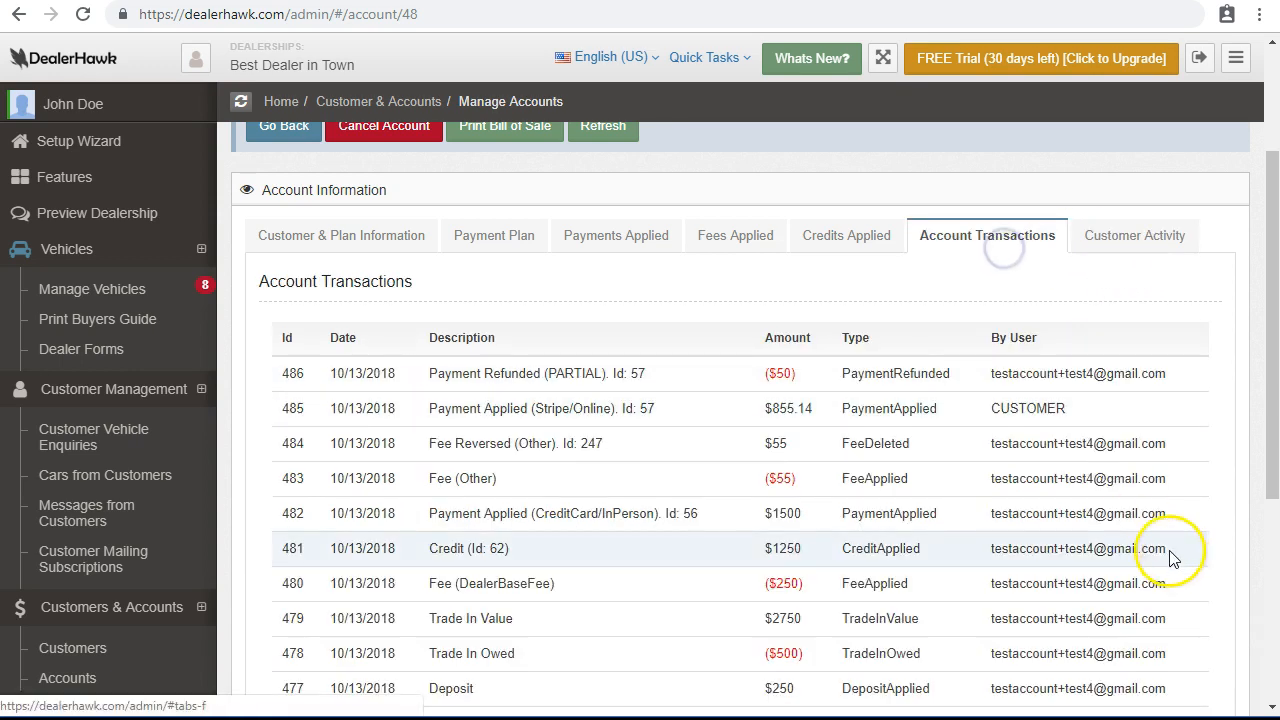
# Glance at the customer and plan information, then go back to the Customers & Accounts list.
pyautogui.scroll(-1, 985, 443)
pyautogui.scroll(3, 906, 437)
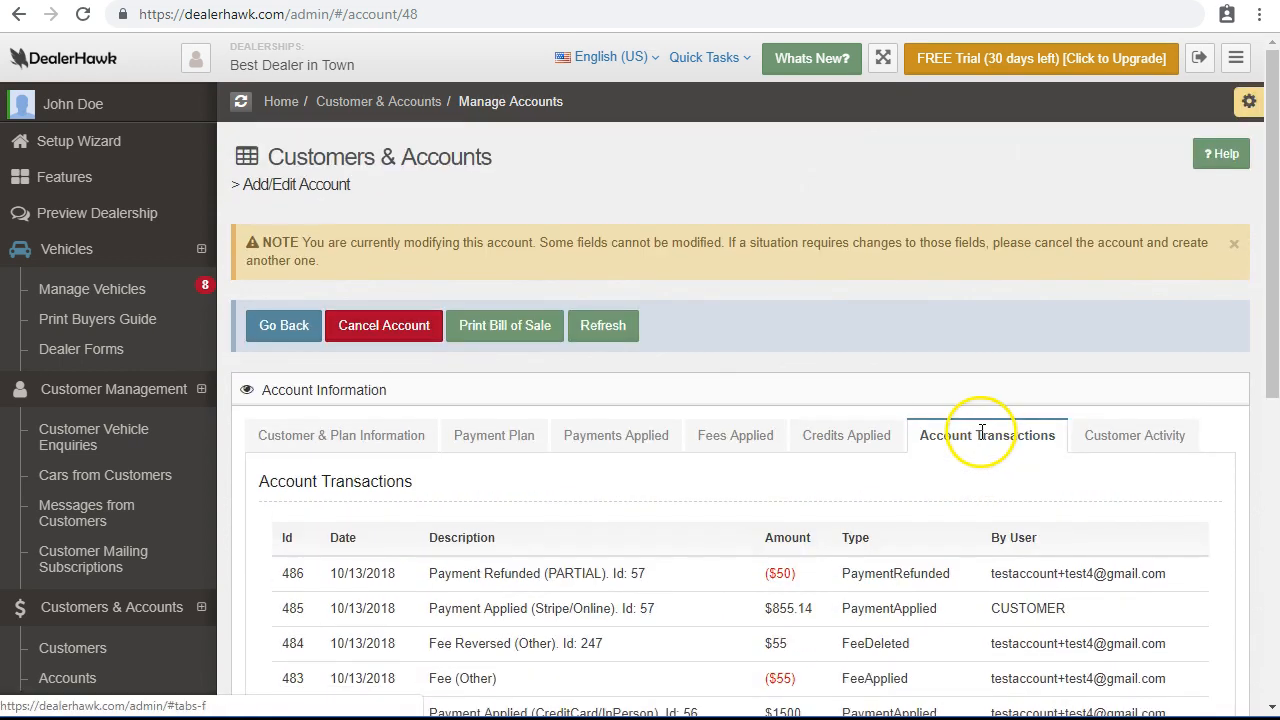
pyautogui.click(314, 436)
pyautogui.click(287, 328)
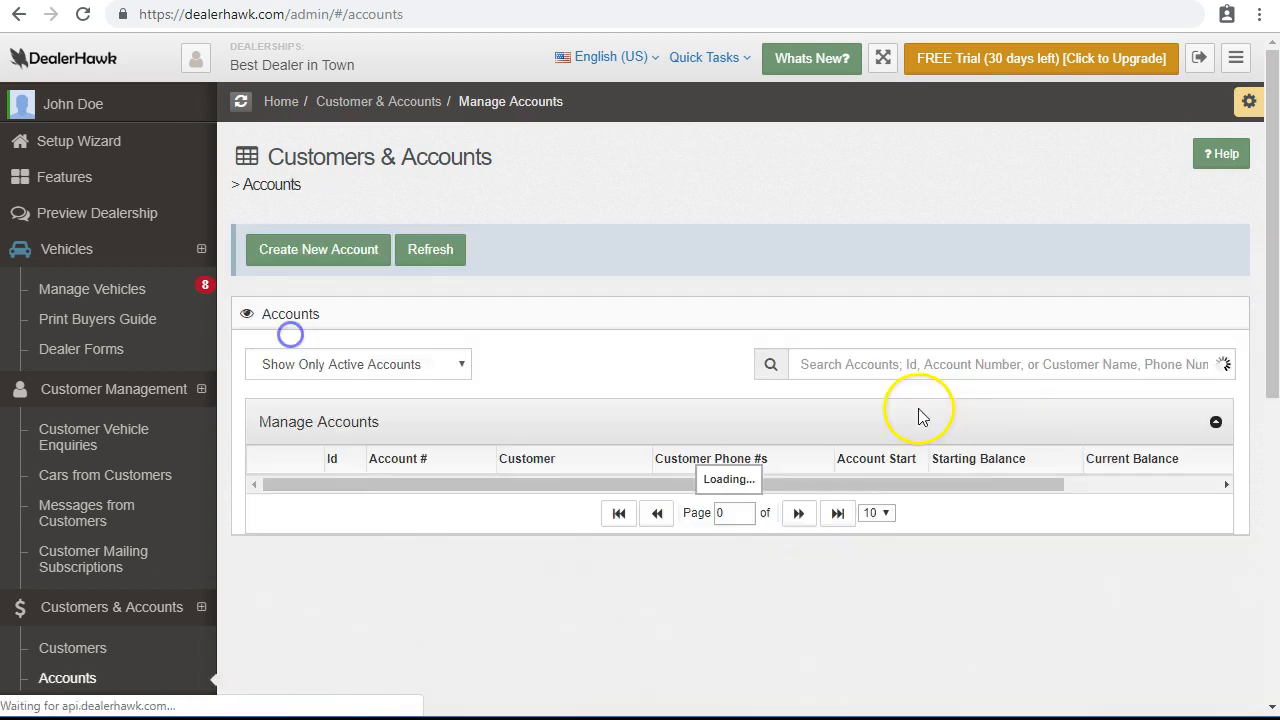